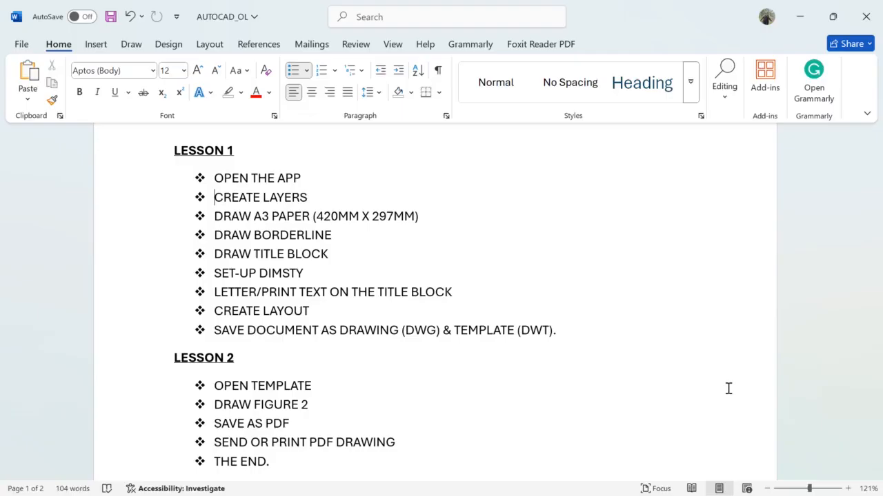
- Review the lesson outlines, the dimensioned figure and the list of commands in the AUTOCAD_OL document
scroll(687, 324, down, 5)
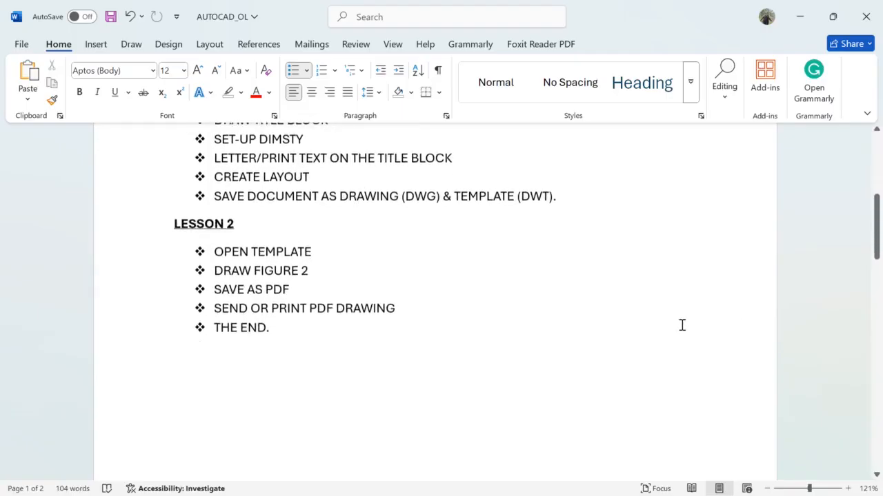
scroll(681, 325, down, 1)
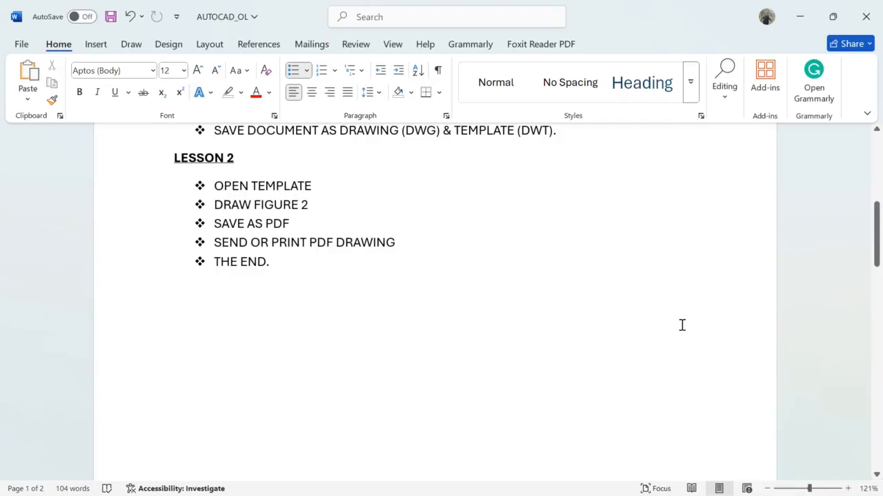
scroll(674, 308, down, 20)
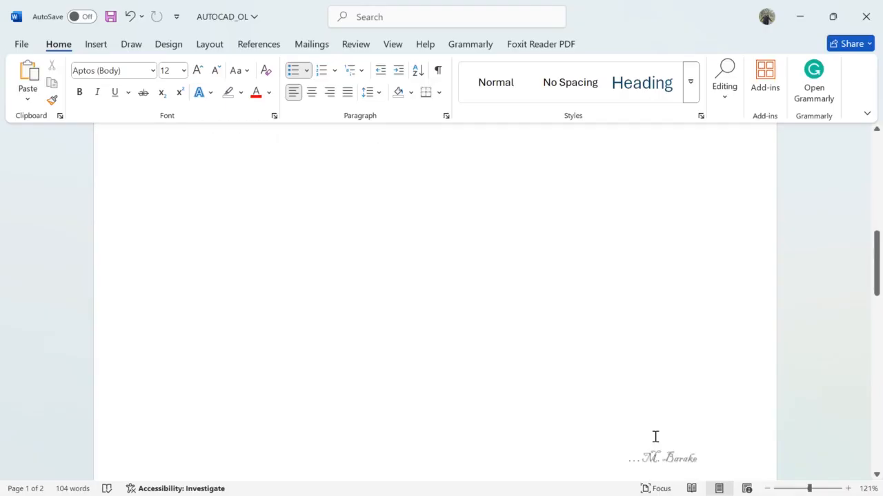
scroll(564, 328, up, 1)
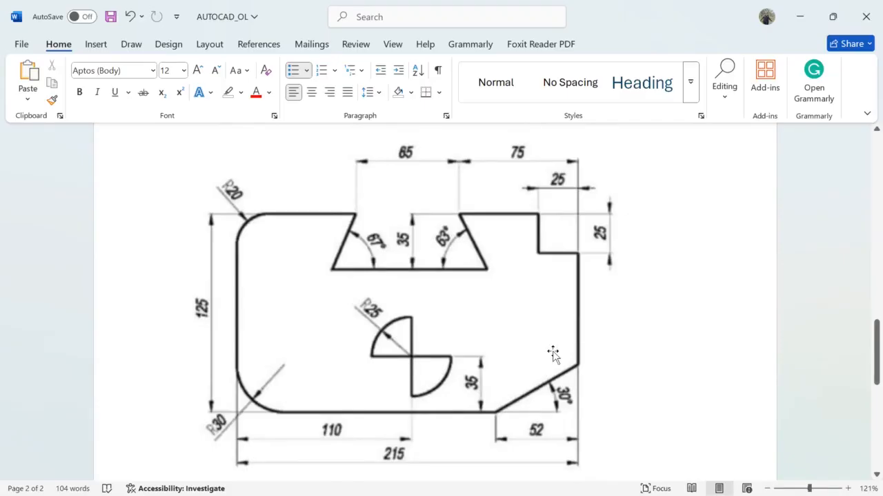
scroll(552, 329, down, 6)
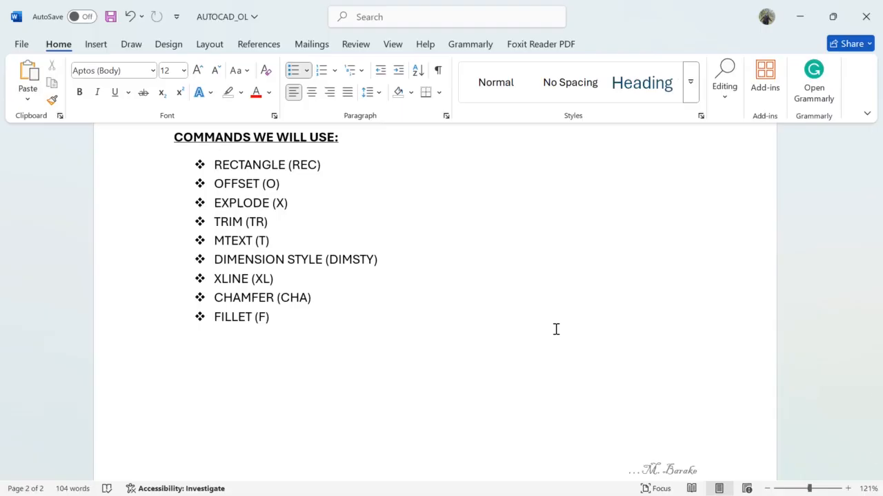
scroll(556, 329, up, 20)
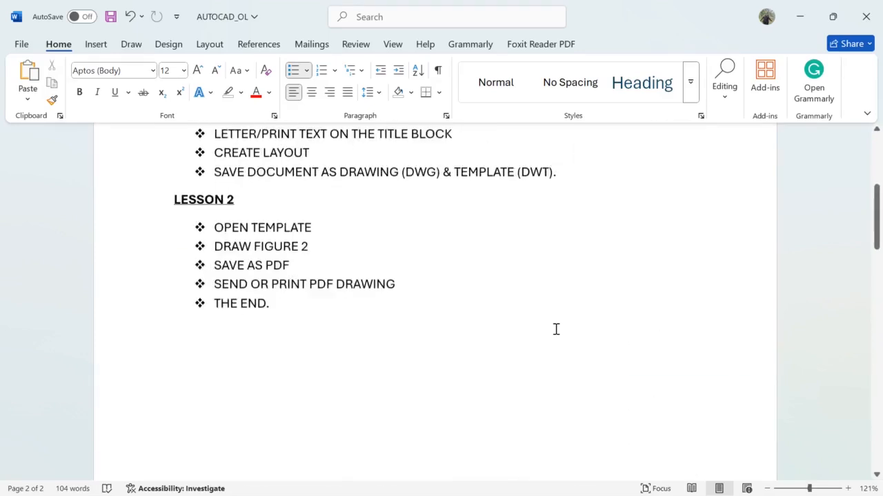
scroll(556, 329, up, 1)
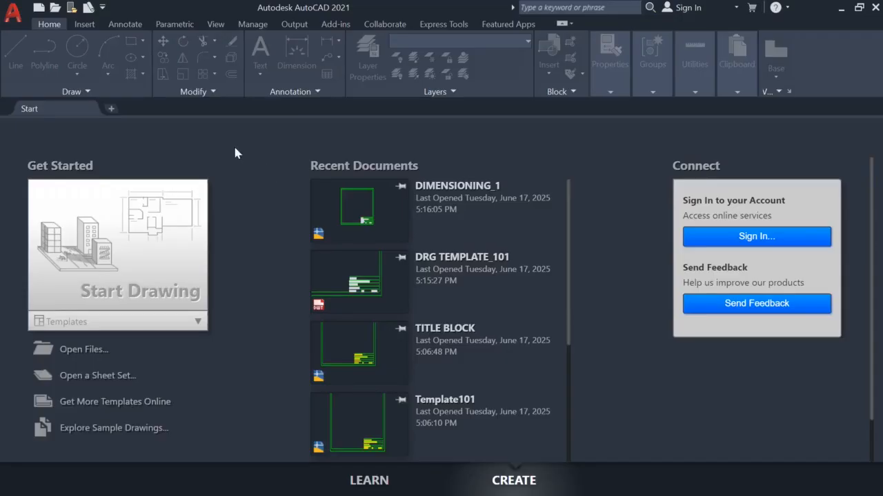
- Open the drawing template DRG TEMPLATE_101 from the 101 folder in AutoCAD
click(13, 19)
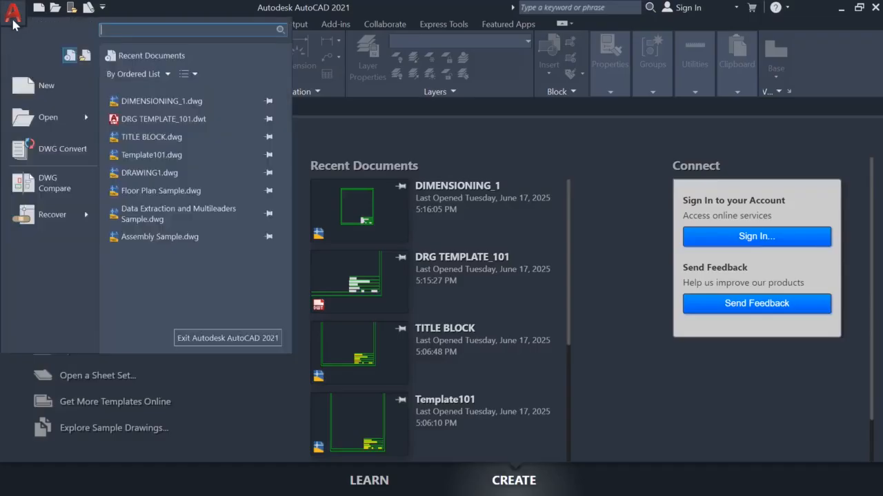
mouse_move(58, 117)
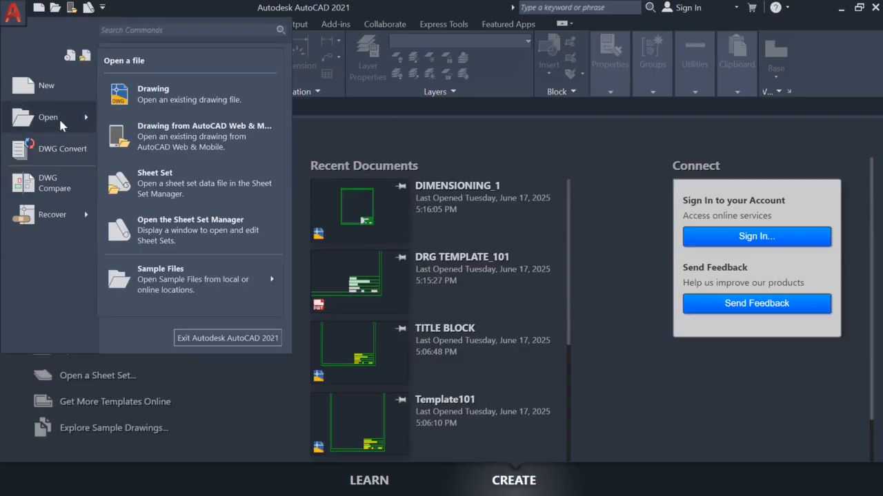
click(140, 100)
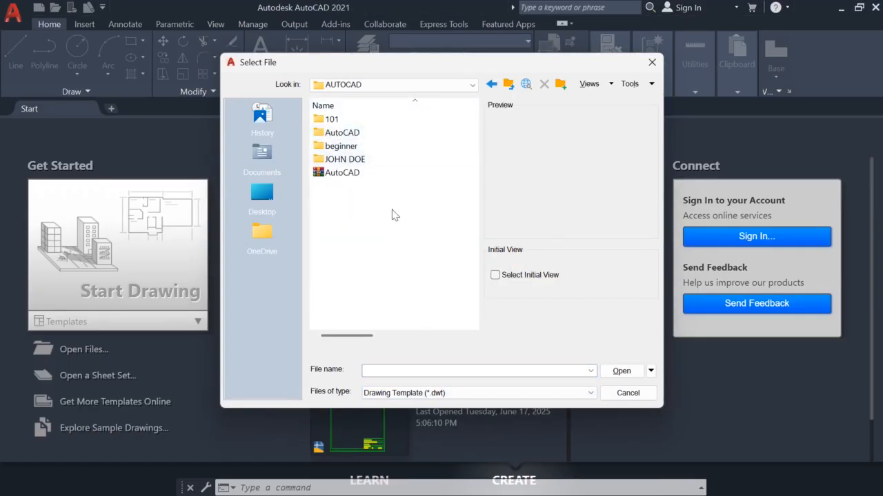
double_click(346, 119)
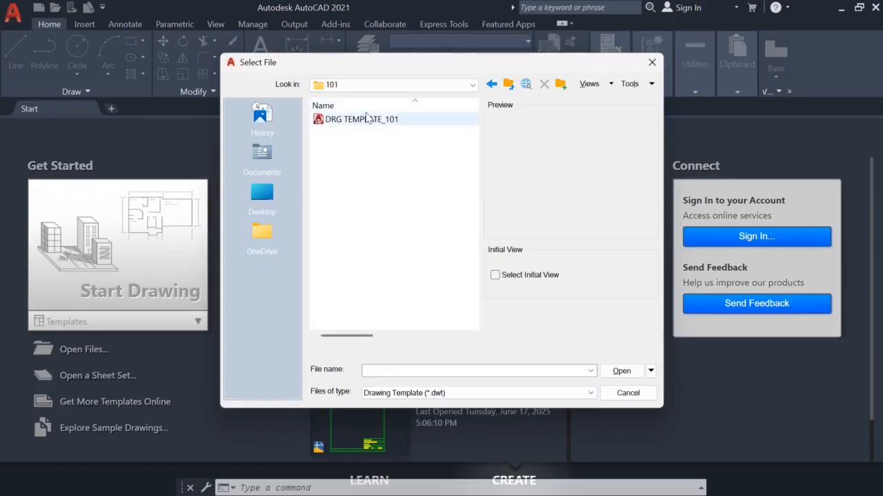
click(378, 129)
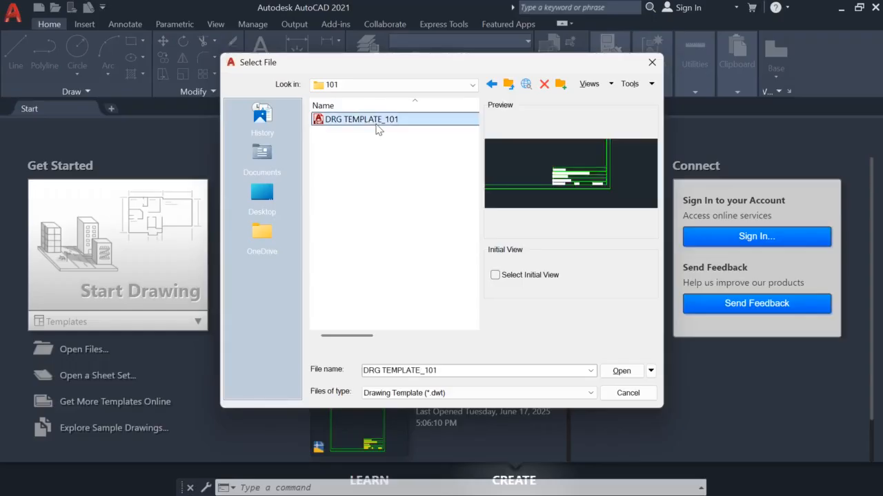
click(622, 372)
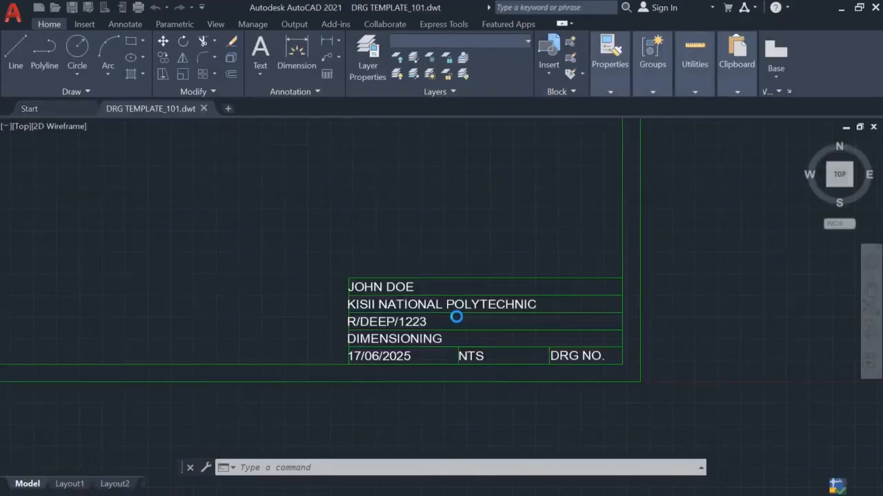
- Examine the template's sheet outline, border, title block and available layers in model space
scroll(427, 272, down, 5)
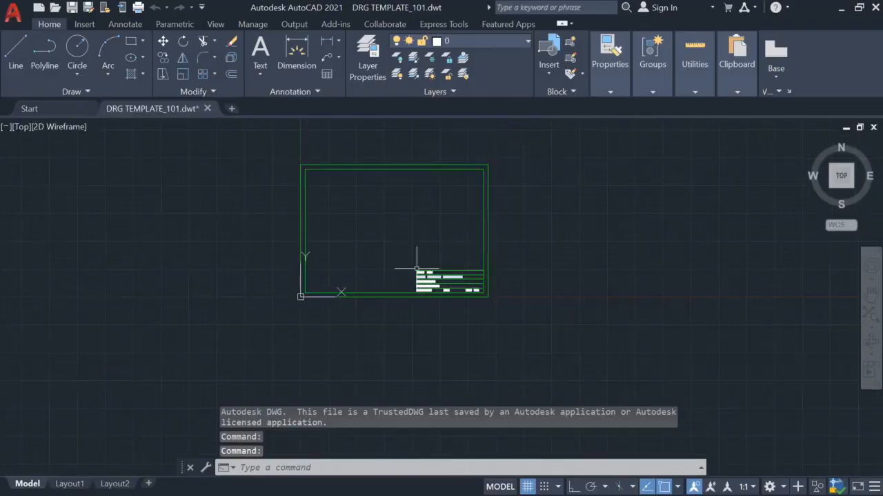
scroll(403, 242, up, 4)
middle_drag(404, 256, 455, 291)
key(Escape)
key(Escape)
key(Escape)
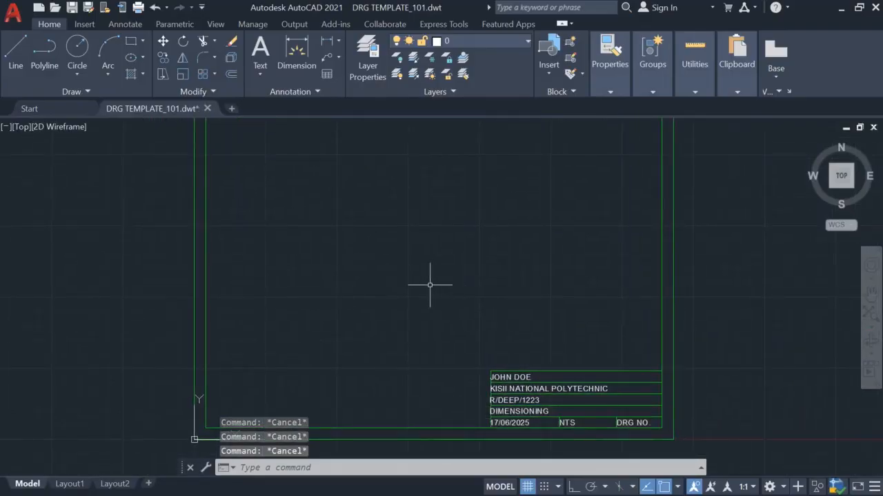
scroll(429, 285, down, 4)
scroll(430, 276, up, 6)
scroll(426, 275, down, 4)
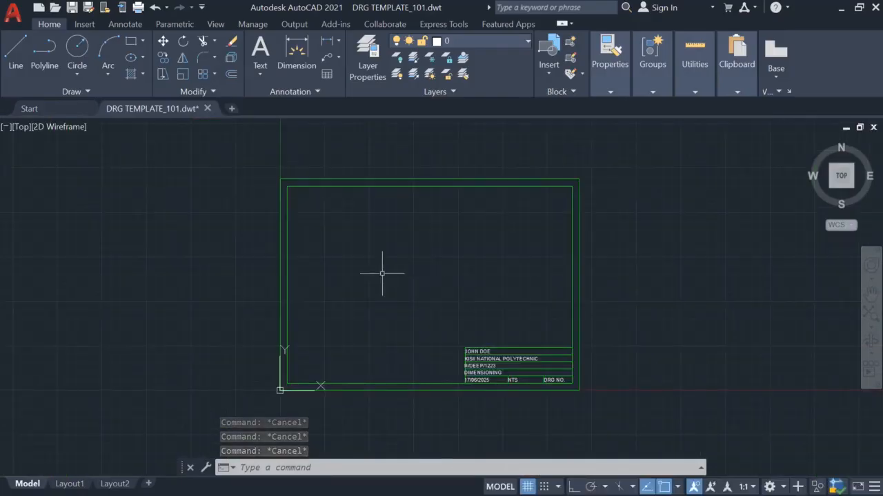
scroll(426, 307, up, 2)
scroll(425, 305, down, 4)
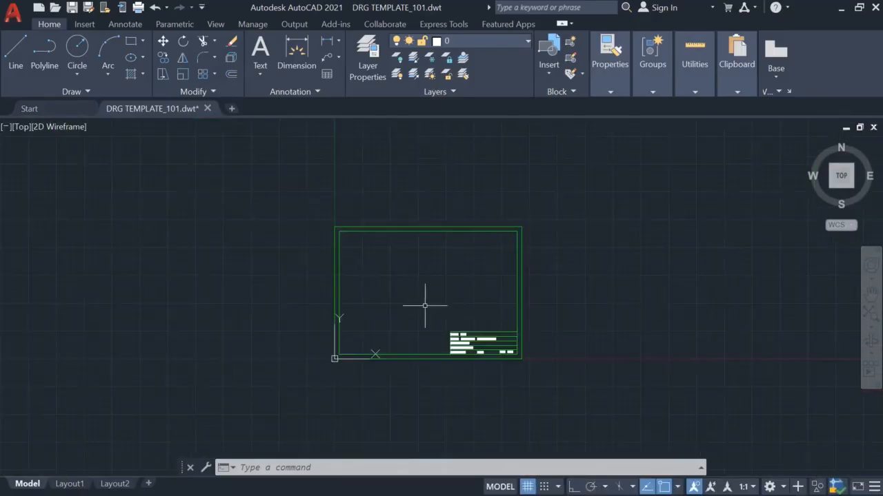
scroll(425, 305, up, 1)
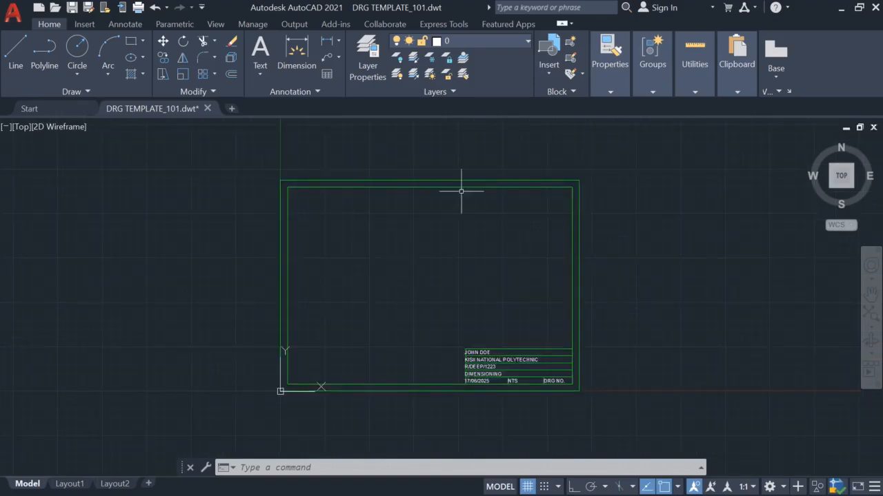
click(495, 40)
- Inspect the template's sheet in Layout1 and return to model space
mouse_move(129, 110)
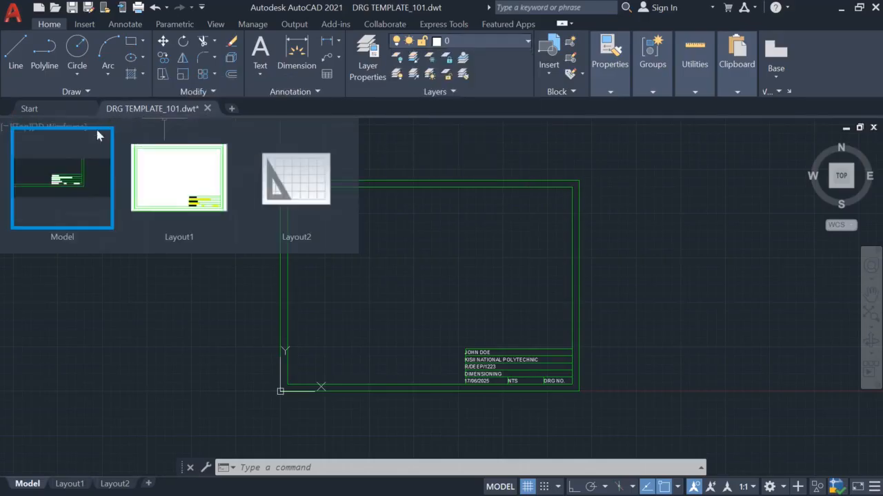
click(178, 174)
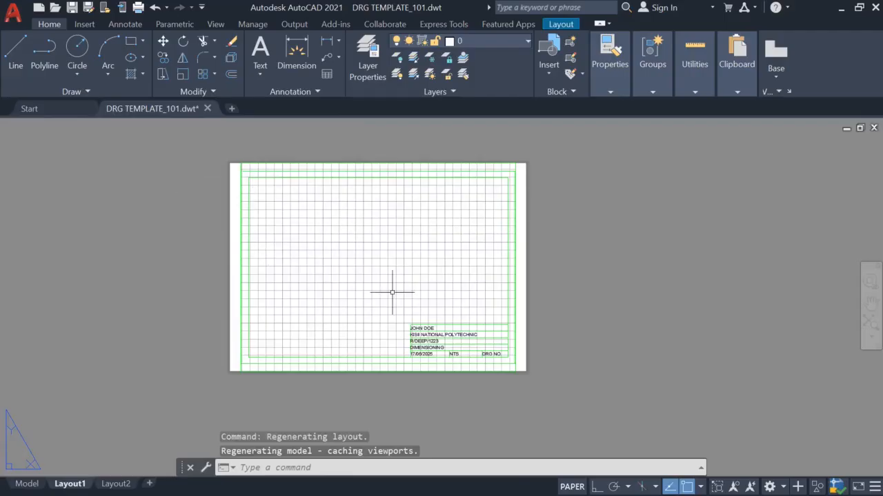
scroll(393, 293, up, 4)
scroll(391, 292, down, 5)
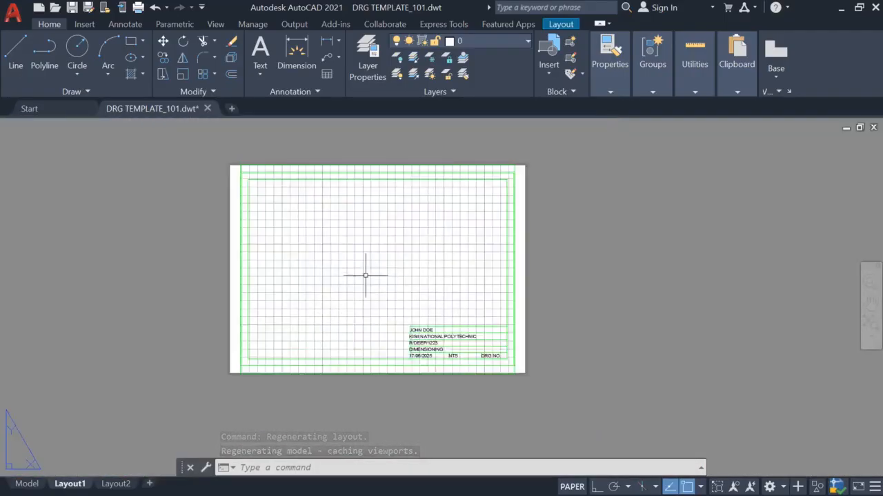
mouse_move(140, 114)
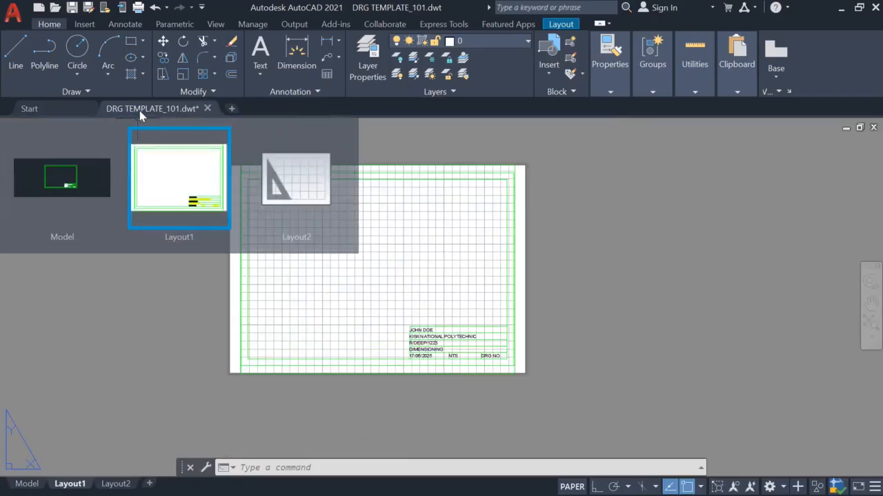
click(77, 181)
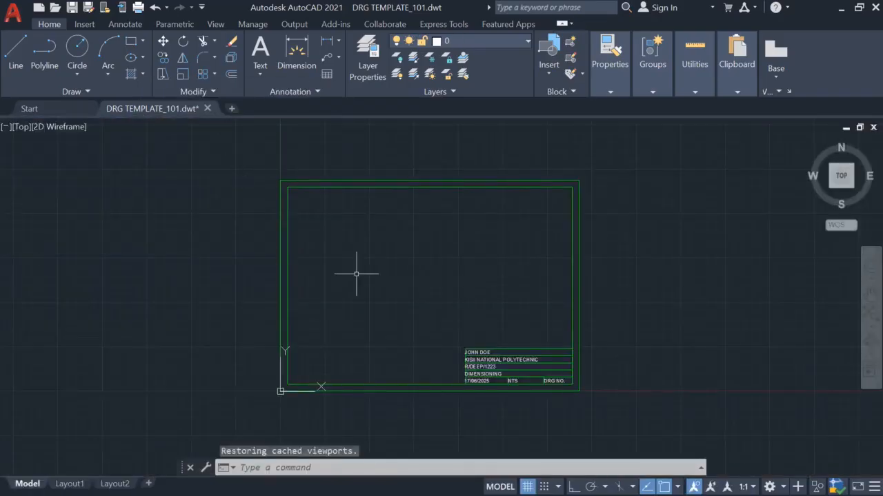
scroll(358, 270, up, 5)
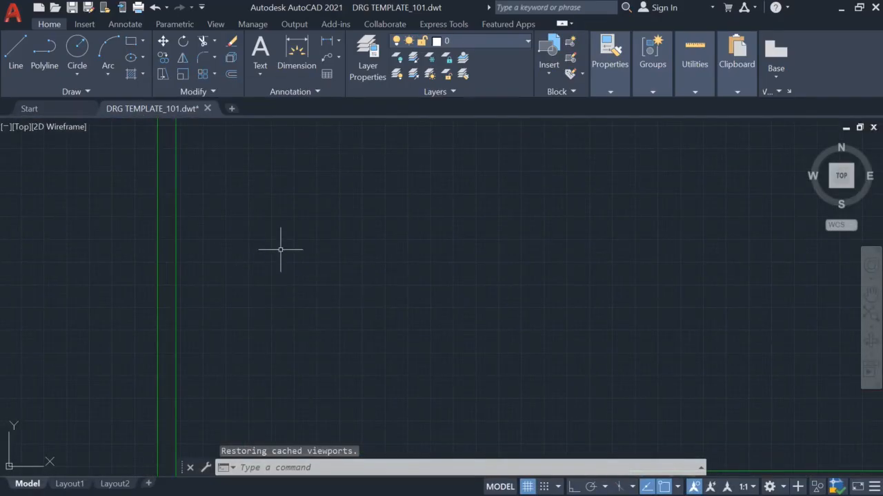
scroll(392, 261, down, 3)
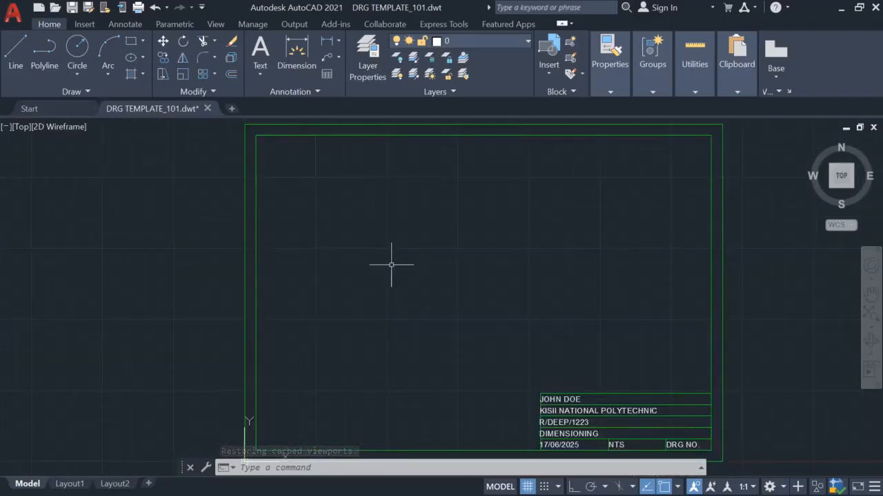
- Switch to Foxit Reader to study the dimensions of Figure 2, and return to the template's drawing area in AutoCAD
key(alt+Tab)
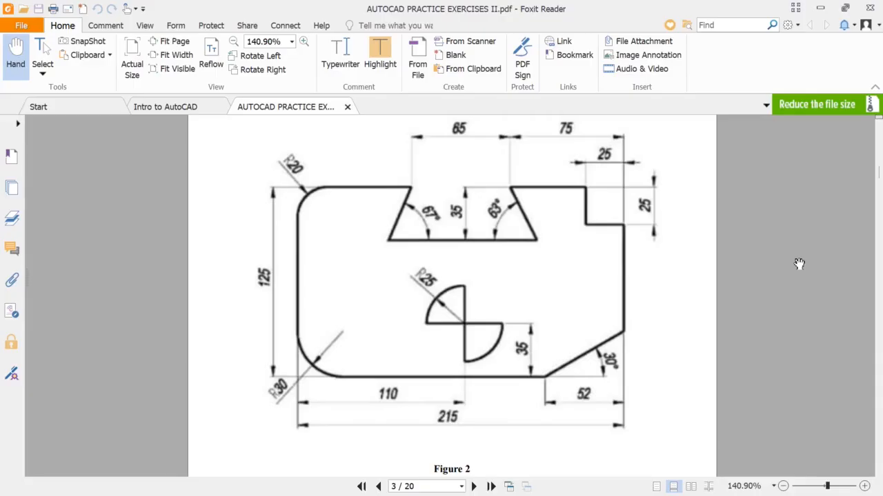
key(alt+Tab)
scroll(422, 310, up, 2)
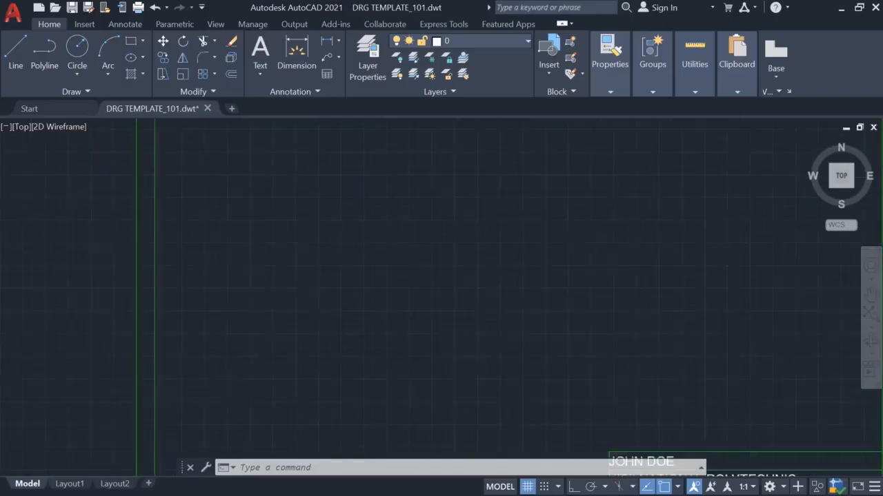
scroll(428, 305, down, 2)
mouse_move(460, 309)
middle_down()
mouse_move(370, 285)
mouse_move(402, 300)
middle_up()
scroll(403, 299, down, 2)
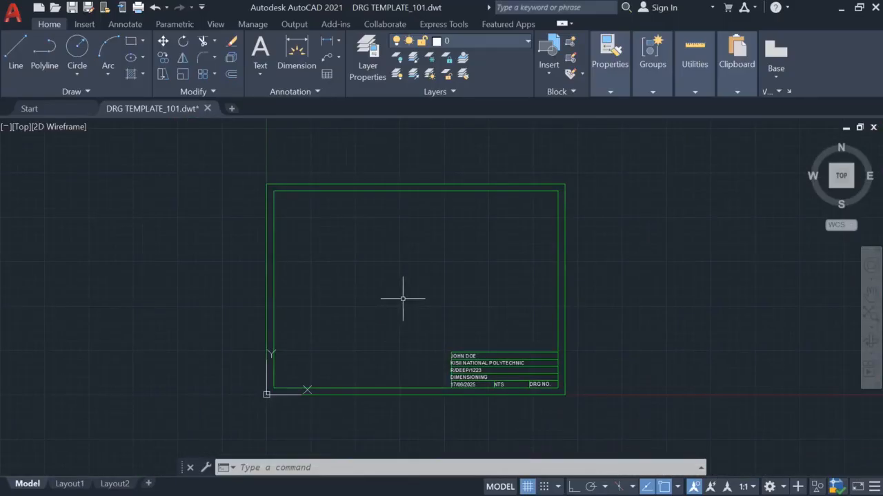
scroll(403, 299, up, 2)
scroll(403, 299, down, 2)
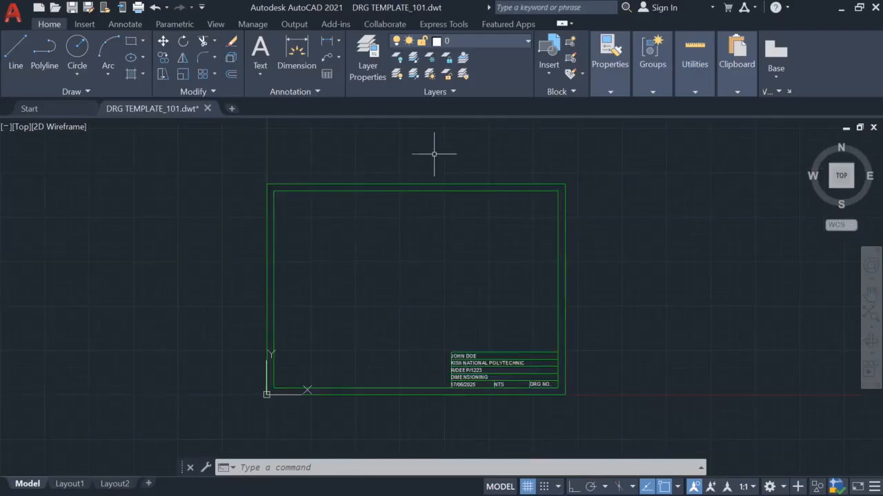
- Make the construction line layer current and draw a horizontal XLINE across the sheet just above the title block
click(528, 41)
click(482, 125)
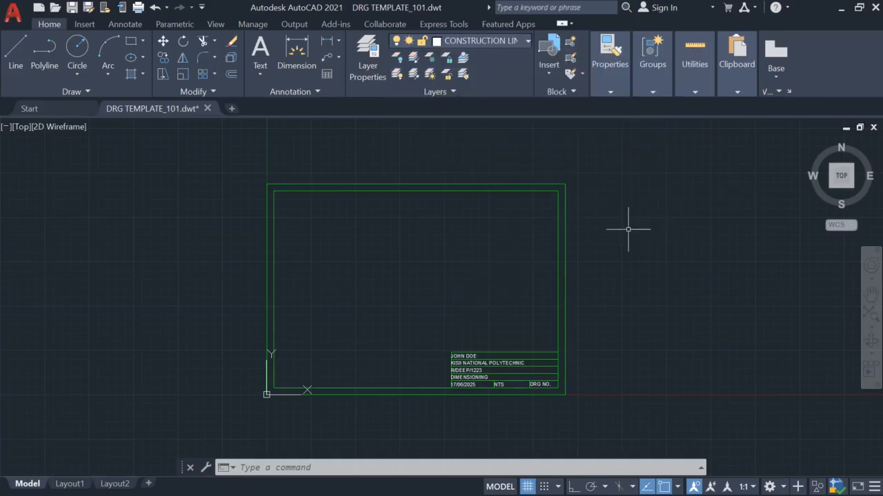
text(XL)
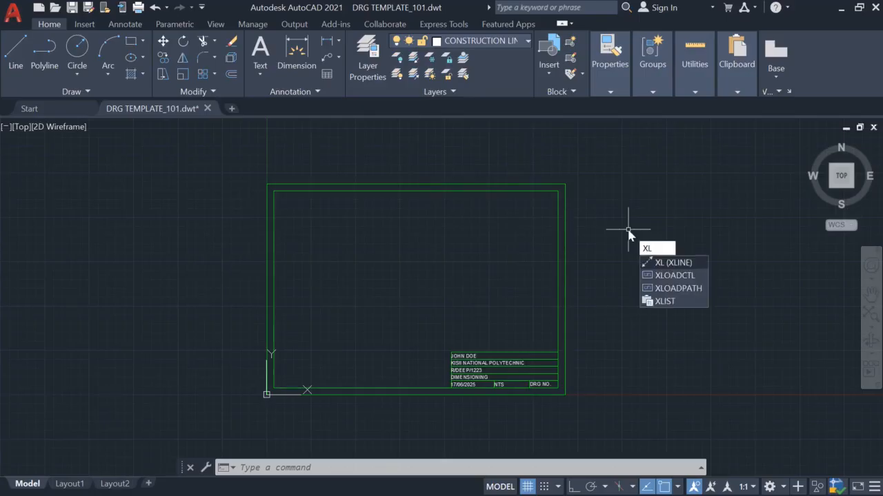
key(Return)
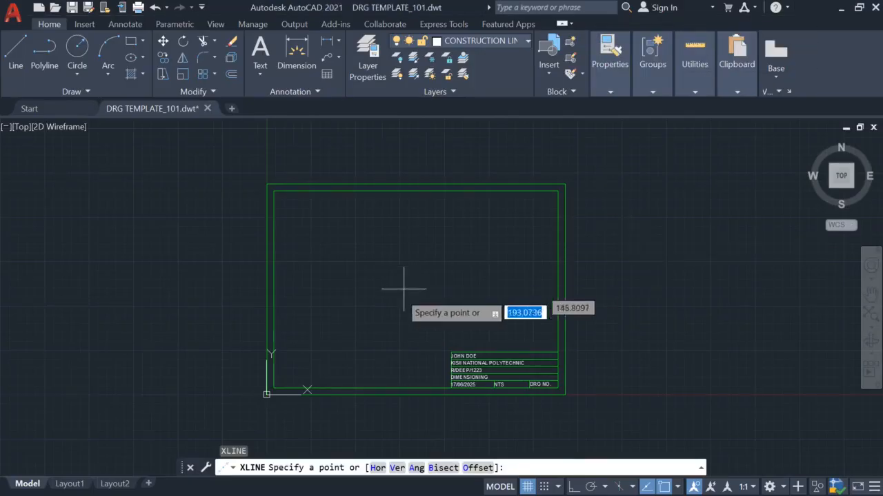
click(378, 468)
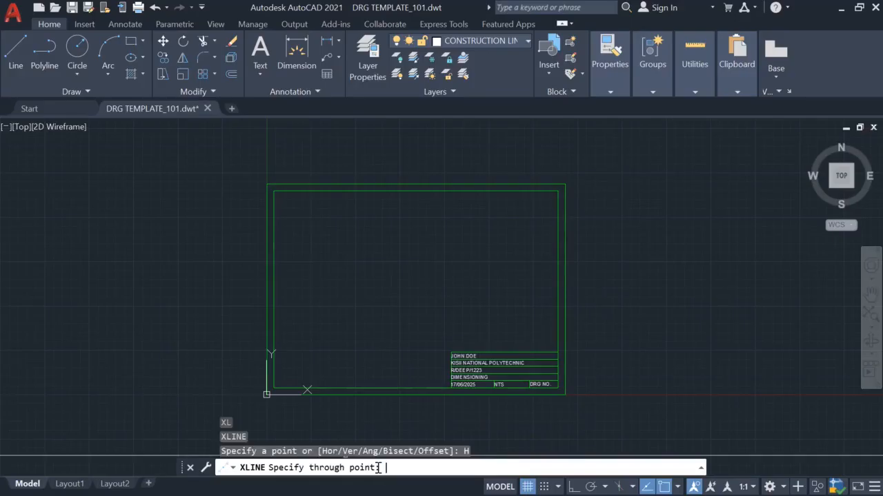
scroll(287, 328, up, 2)
click(283, 326)
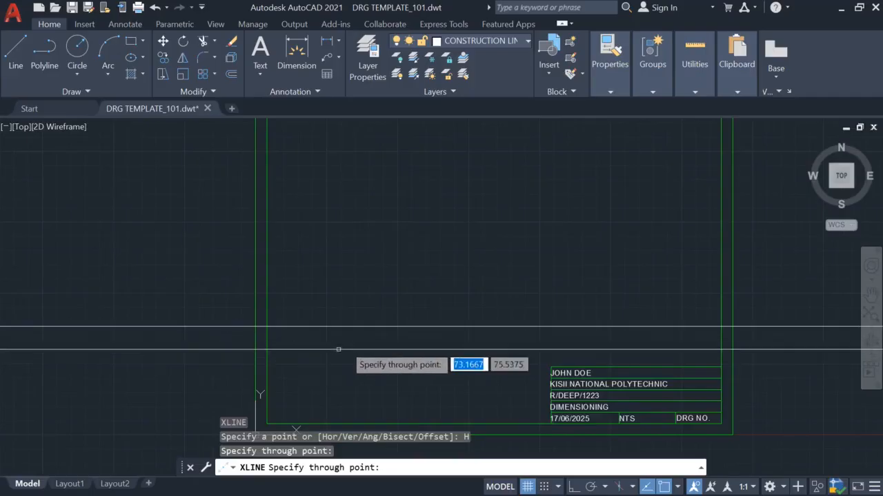
key(Escape)
key(Escape)
key(Escape)
key(Escape)
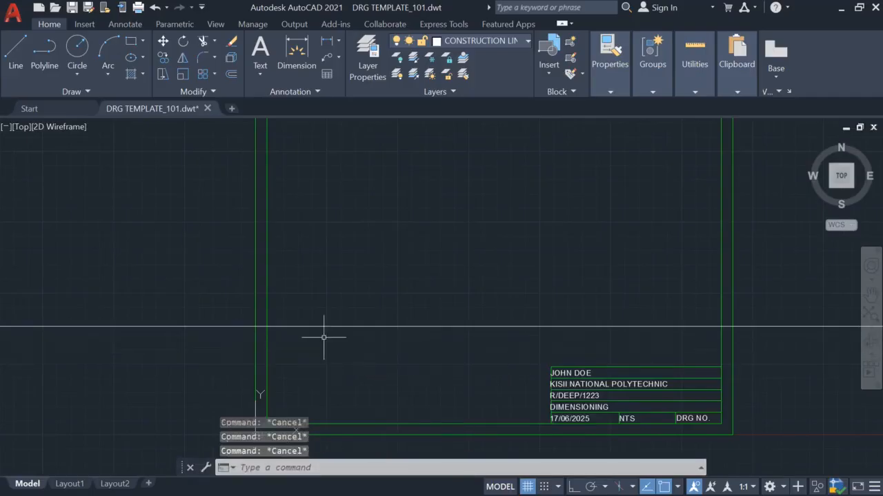
- Draw a vertical XLINE a short distance inside the sheet's left border, crossing the horizontal construction line
text(XL)
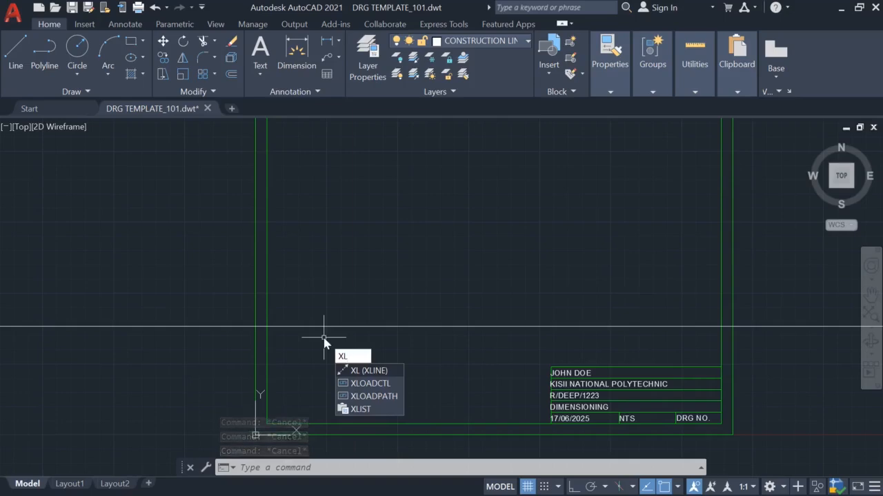
key(Return)
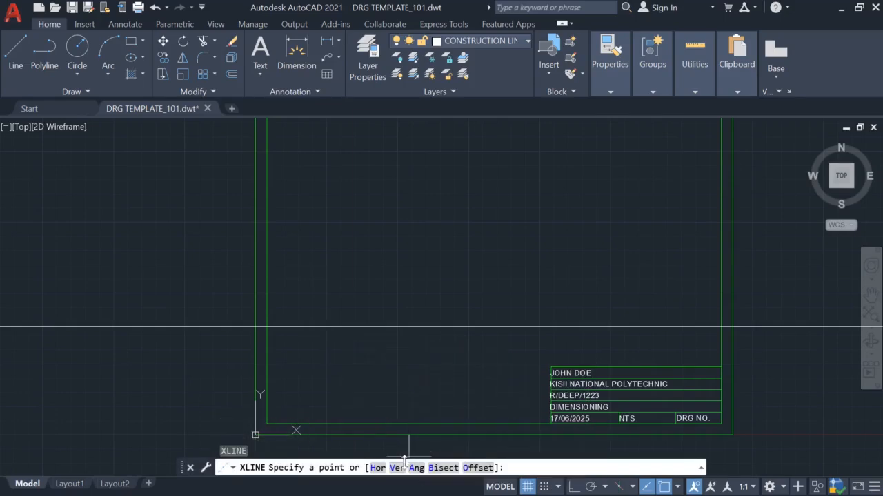
text(V)
key(Return)
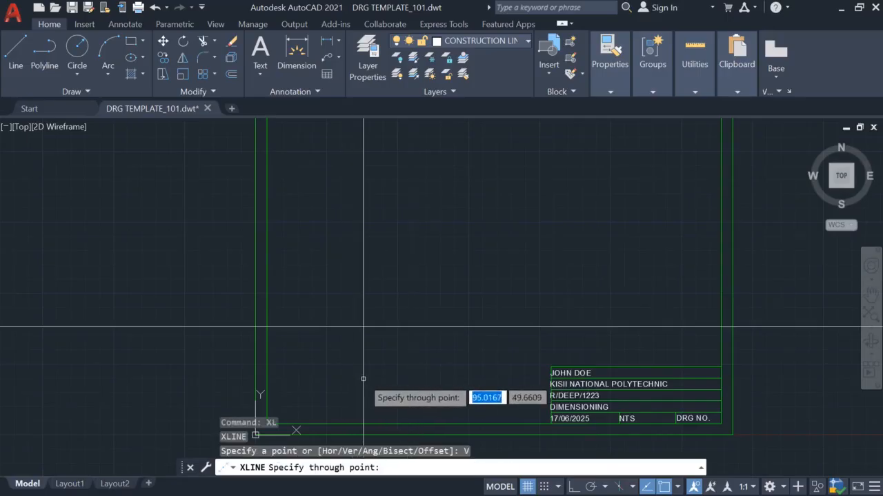
click(356, 378)
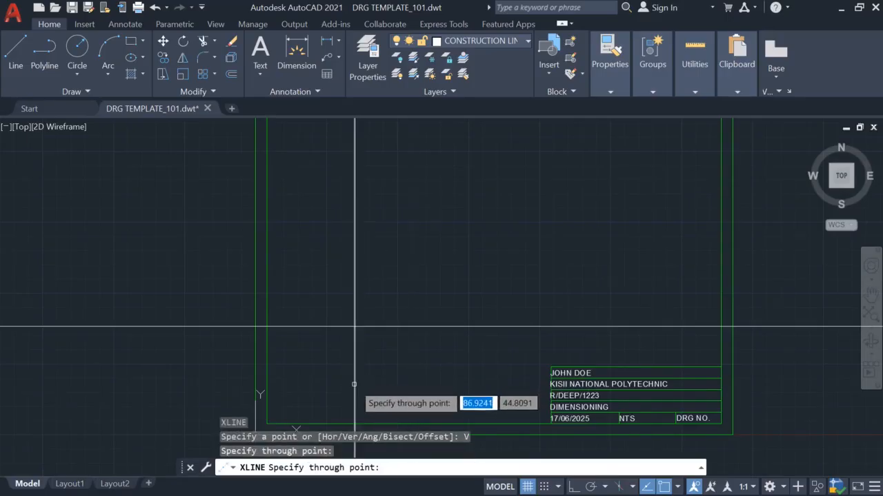
key(Escape)
key(Escape)
key(Escape)
key(Escape)
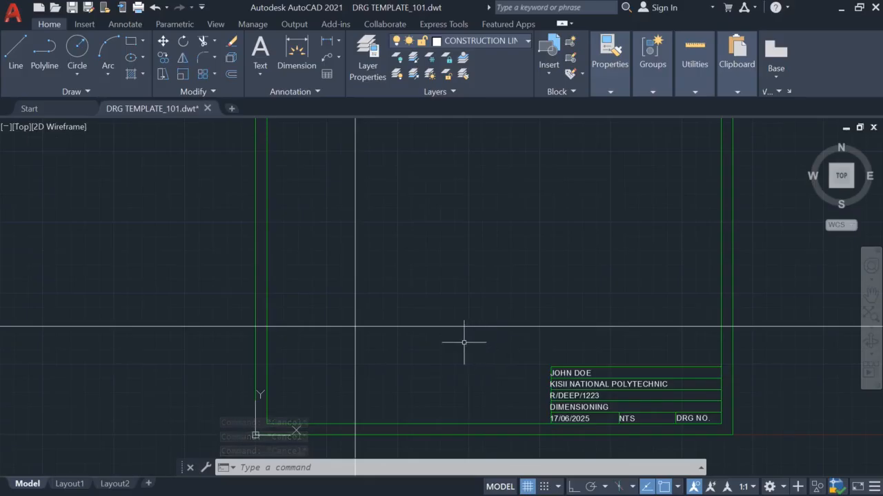
- Switch from the Word reference figure back to AutoCAD and offset the vertical construction line 110 to the right
scroll(463, 340, down, 5)
scroll(461, 339, up, 5)
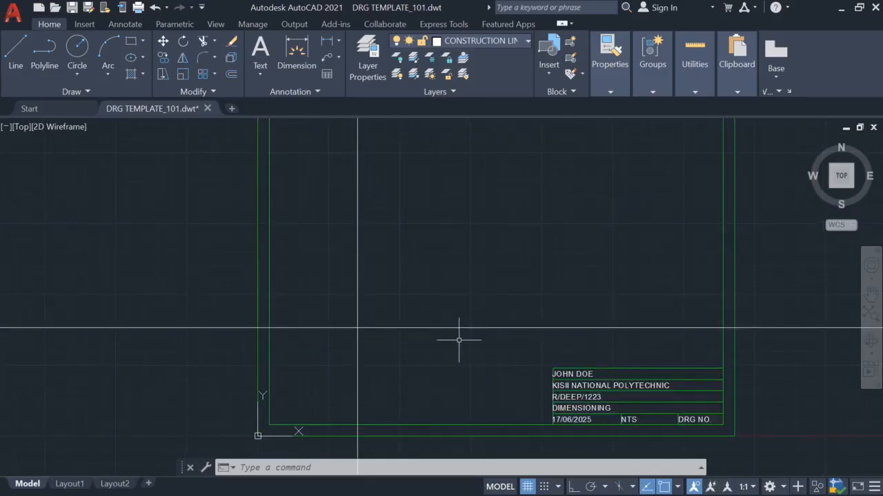
scroll(459, 339, down, 2)
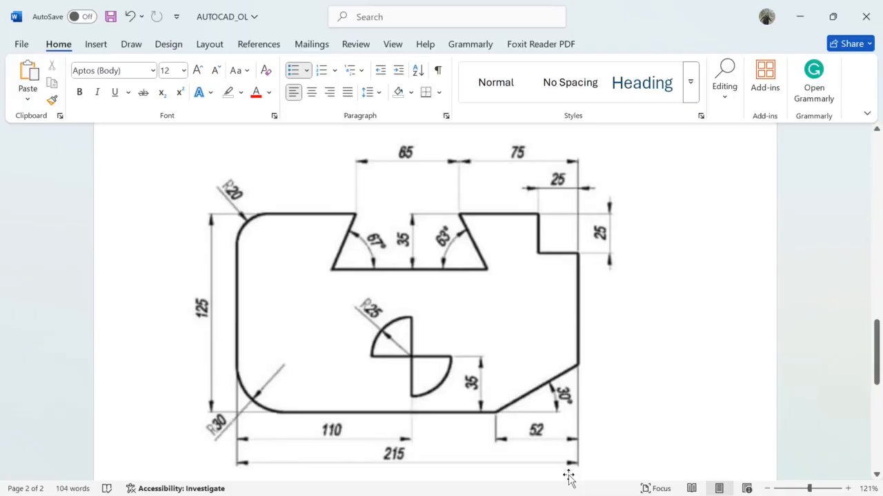
key(alt+Tab)
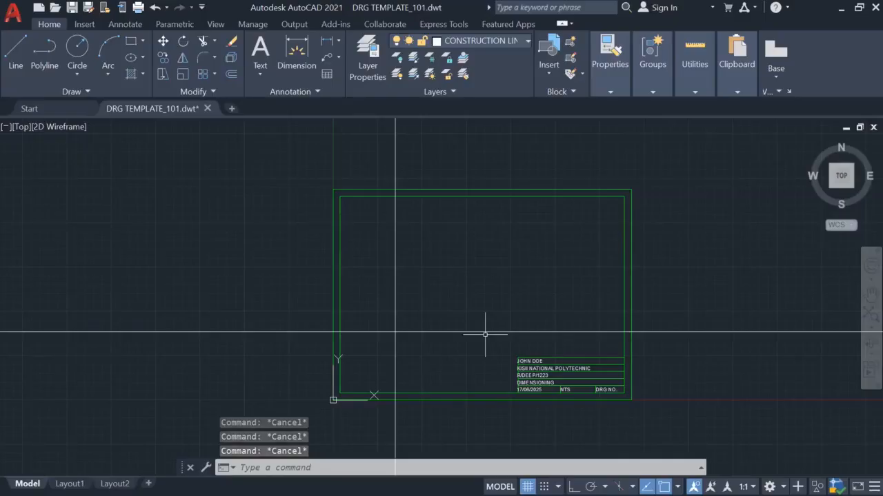
text(o)
key(Escape)
text(o)
key(Return)
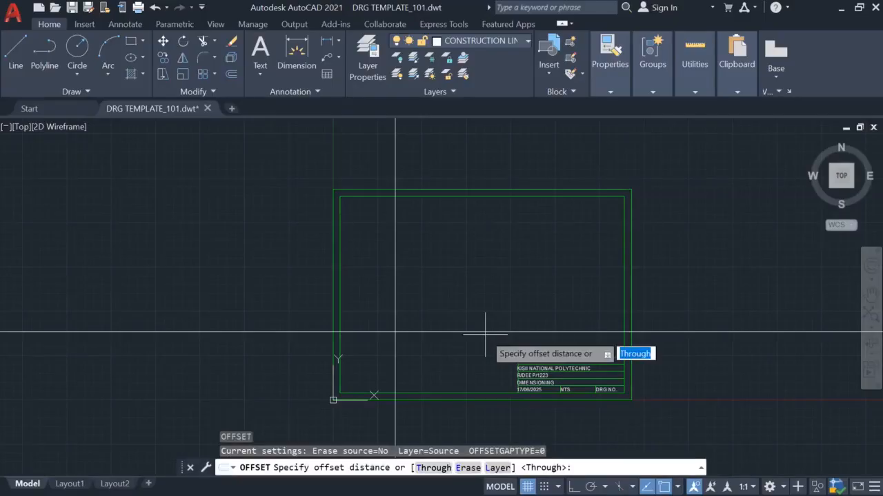
text(11)
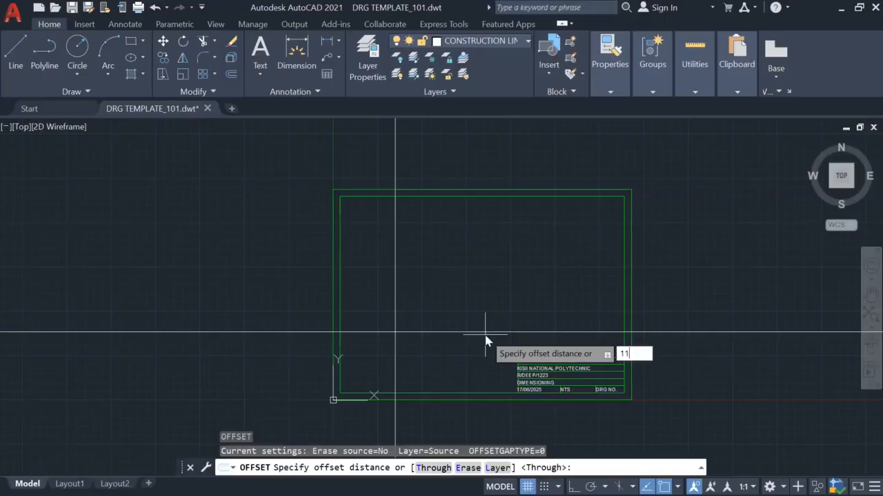
text(0)
key(Return)
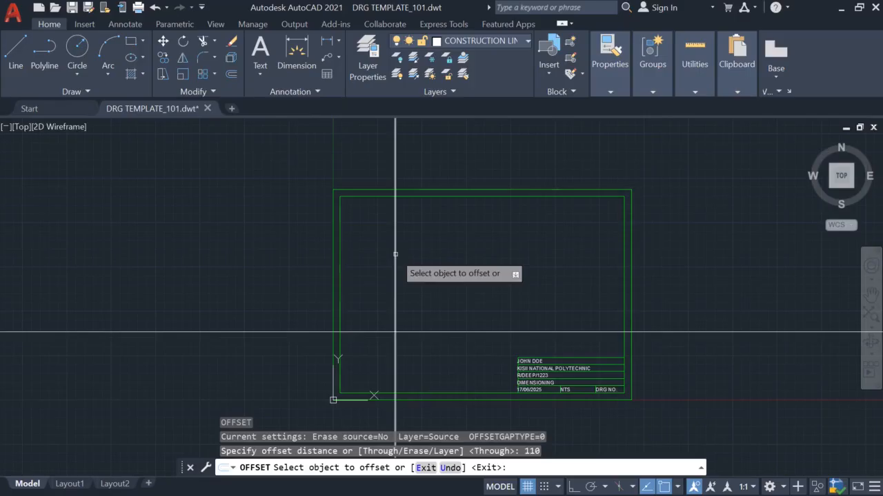
click(394, 248)
click(479, 256)
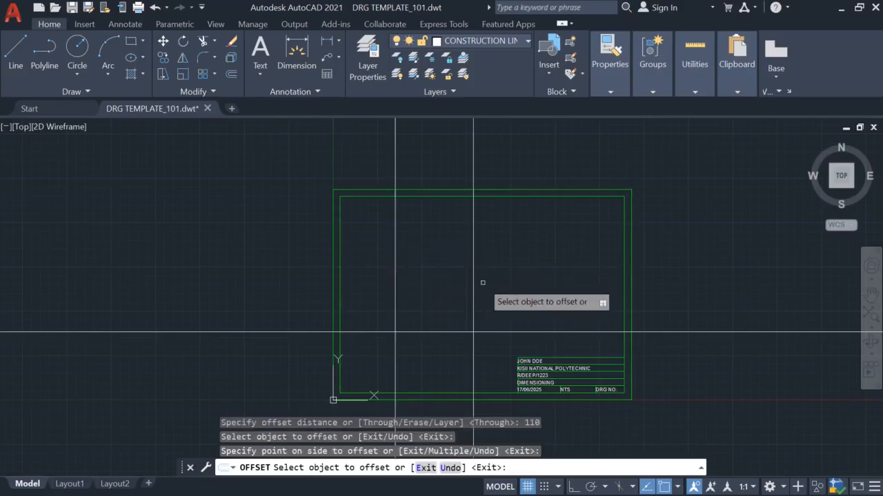
key(Escape)
key(Escape)
key(Escape)
- Offset the leftmost vertical construction line 215 to the right for the figure's overall width
text(o)
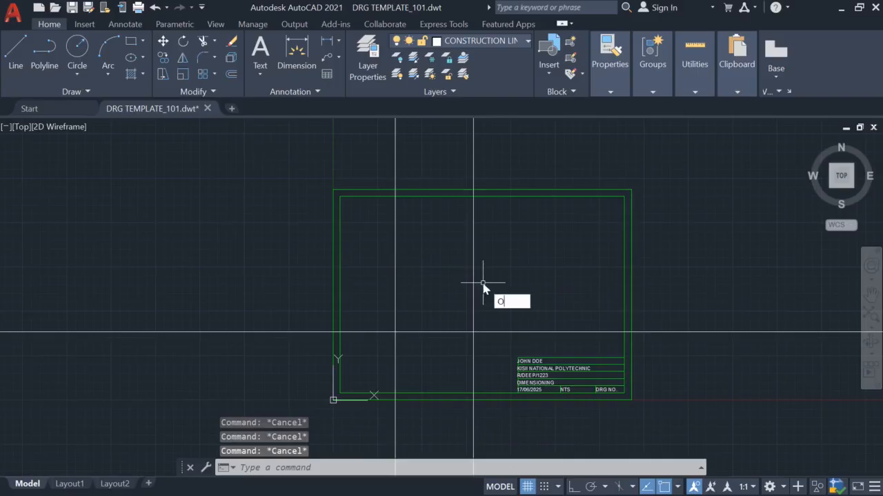
key(Return)
text(215)
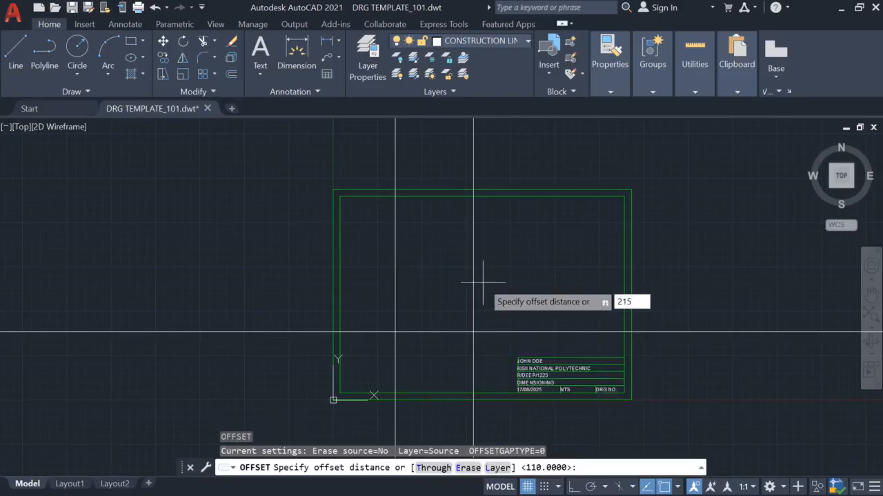
key(Return)
click(394, 280)
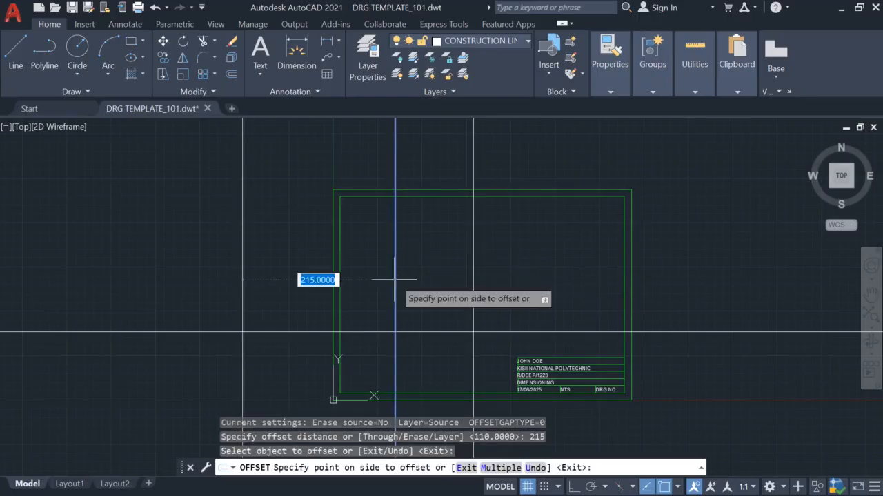
click(527, 280)
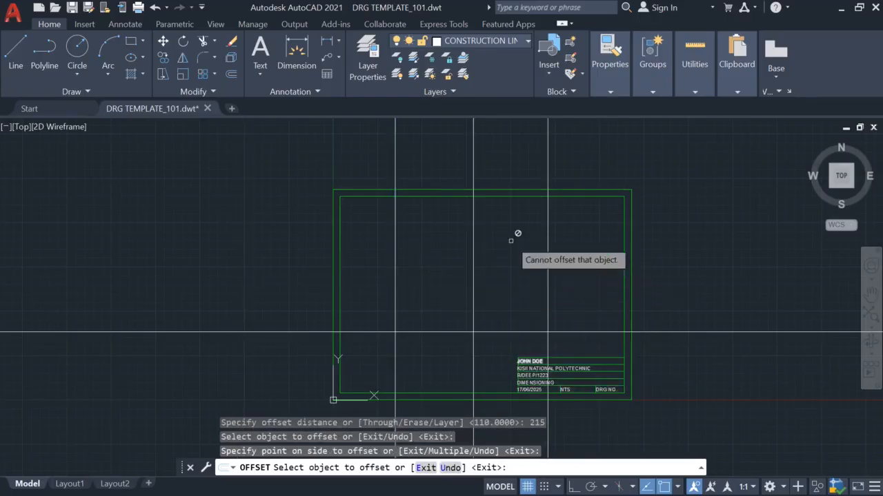
key(Escape)
key(Escape)
key(Escape)
key(Escape)
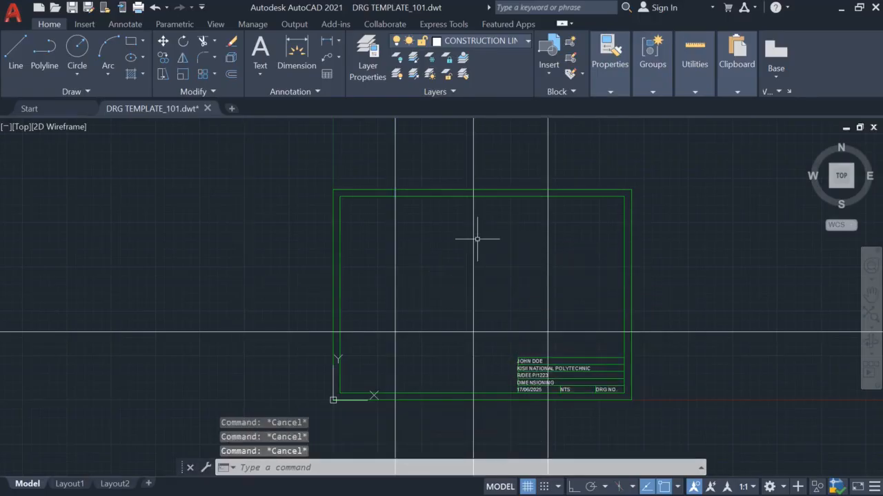
- Check the reference figure in Word, return to AutoCAD and offset the rightmost vertical construction line 52 to the left
key(alt+Tab)
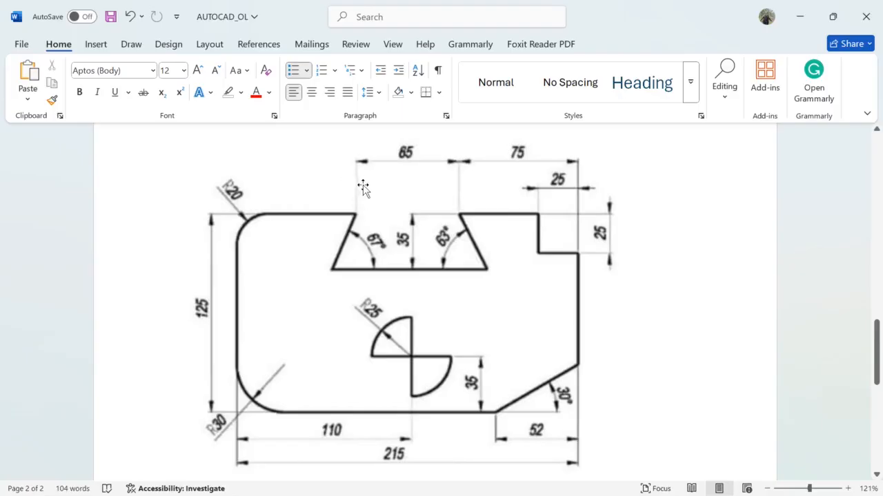
key(alt+Tab)
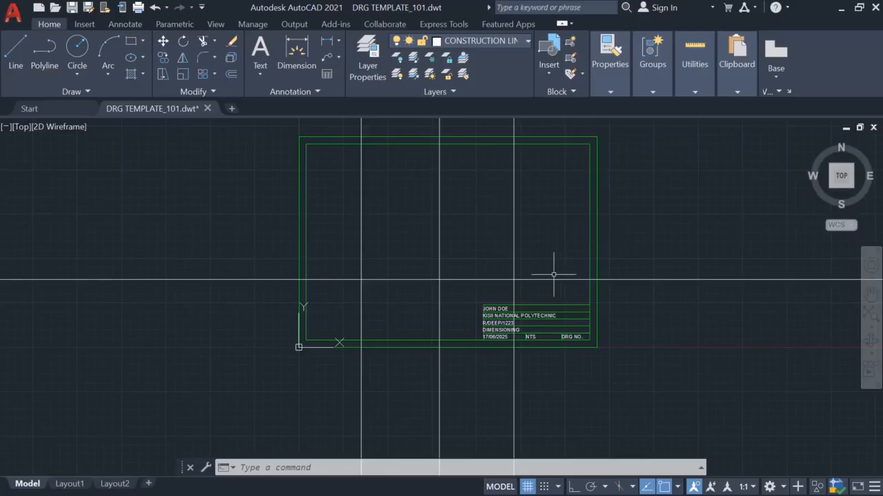
key(Escape)
key(Escape)
key(Escape)
text(o)
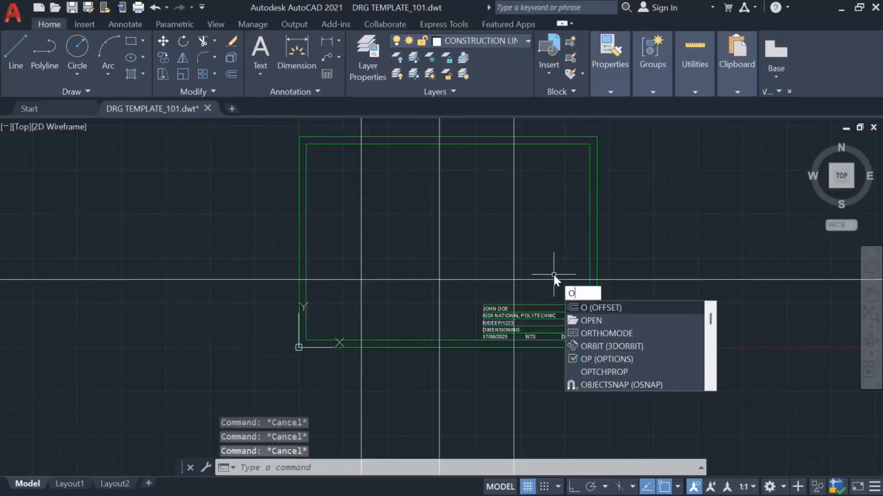
key(Return)
text(52)
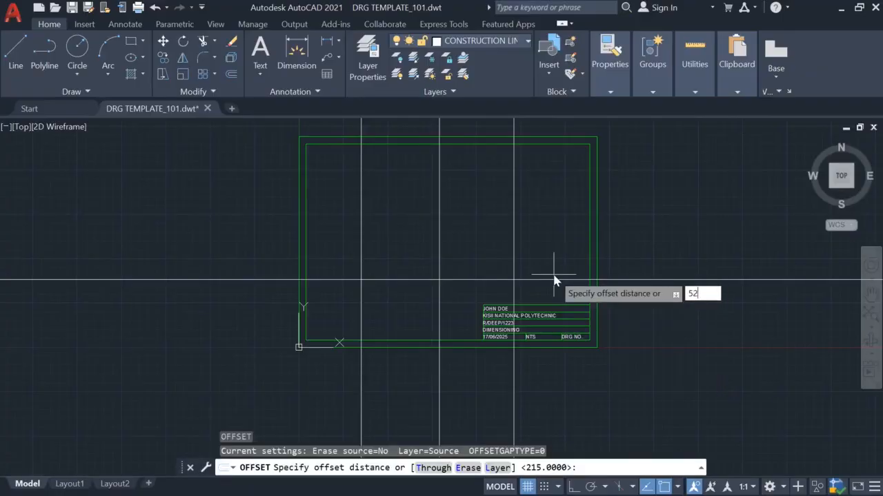
key(Return)
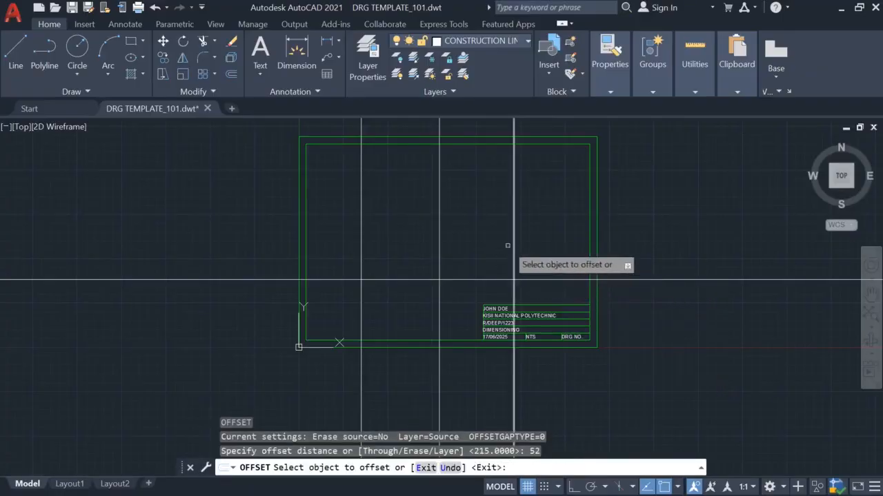
click(513, 266)
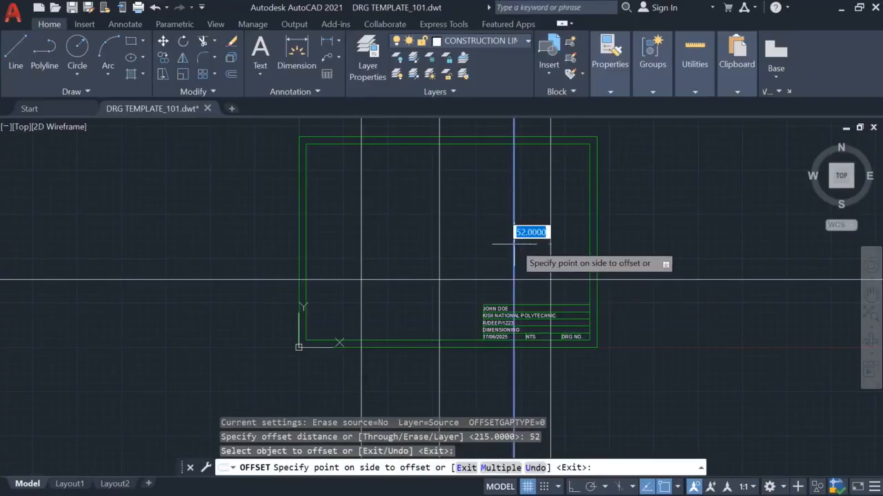
click(467, 246)
key(Escape)
key(Escape)
key(Escape)
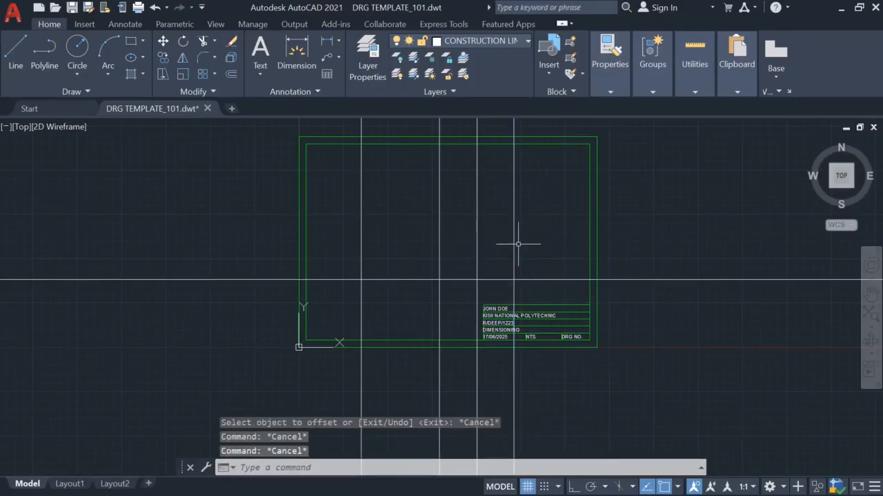
- Offset the rightmost vertical construction line 25 to the left for the corner step
text(o)
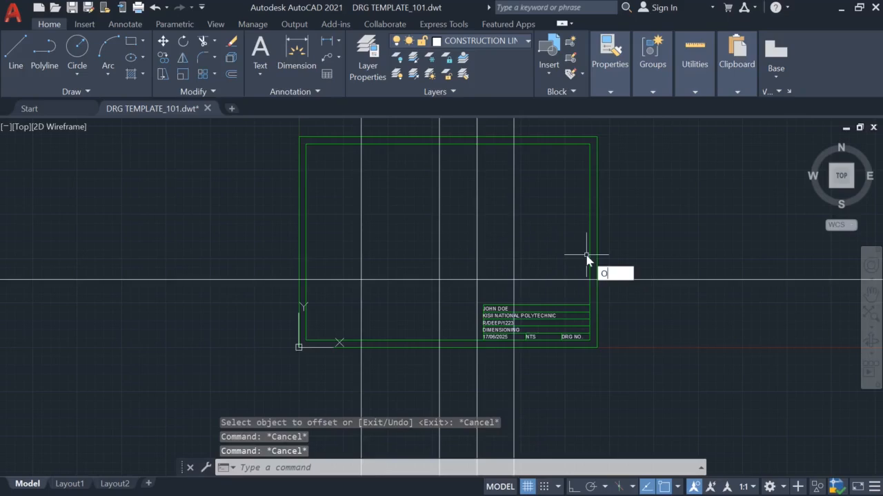
key(Return)
text(25)
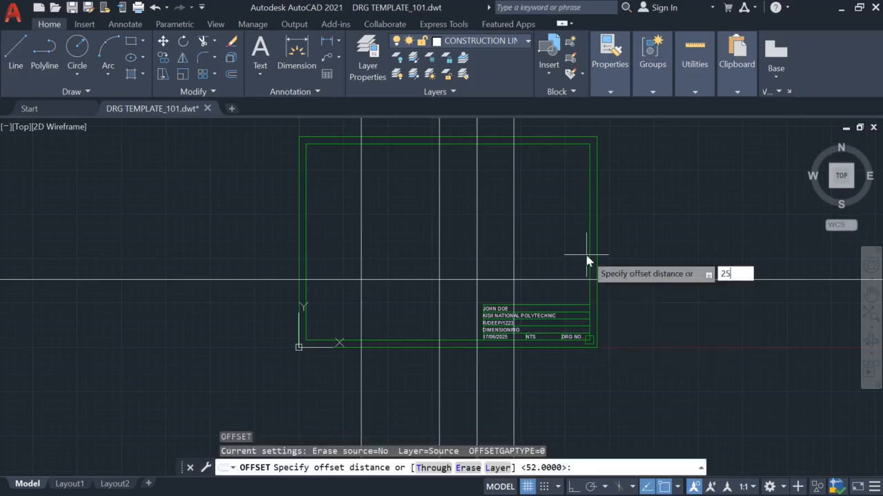
key(Return)
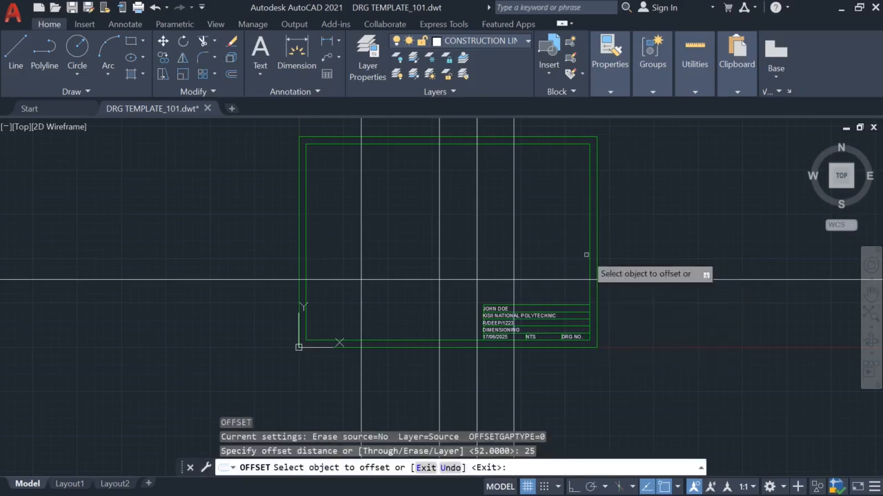
click(513, 243)
click(503, 235)
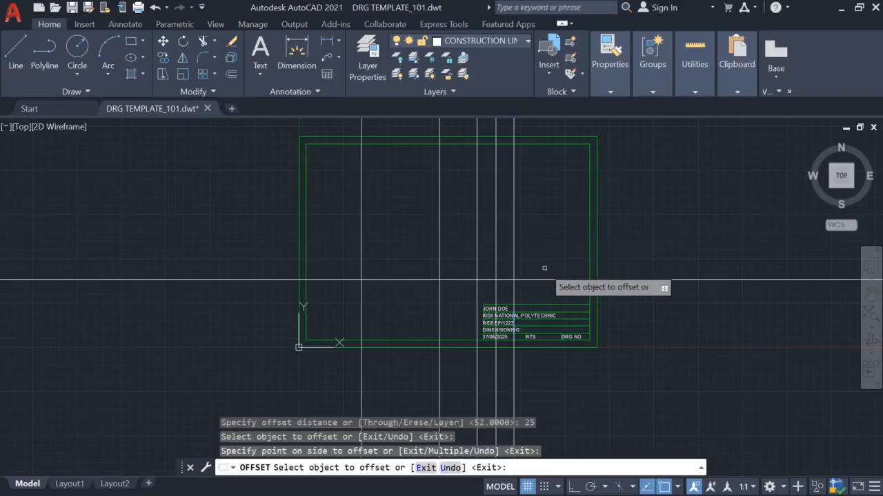
key(Escape)
key(Escape)
key(Escape)
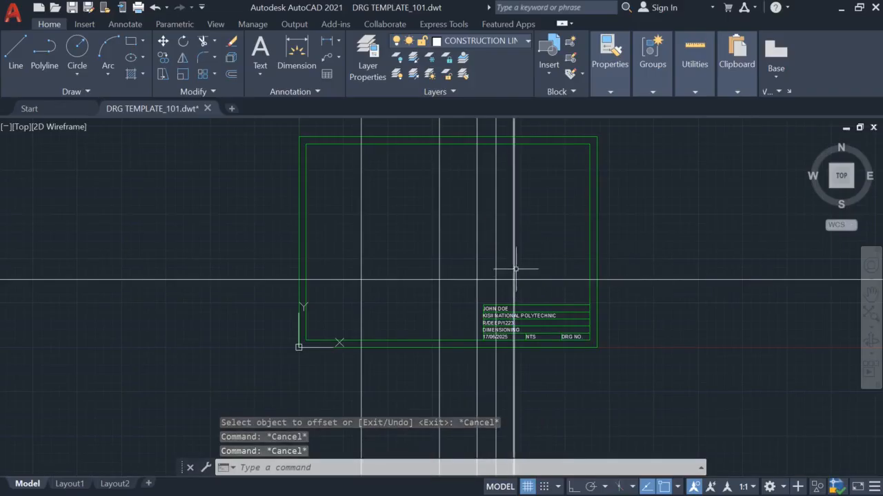
- Offset the rightmost vertical construction line 75 to the left for the notch's right edge
text(o)
key(Return)
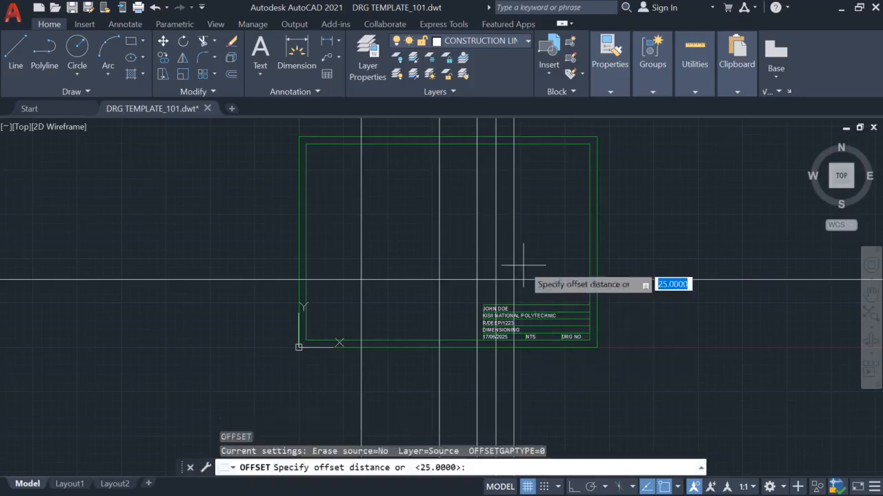
text(75)
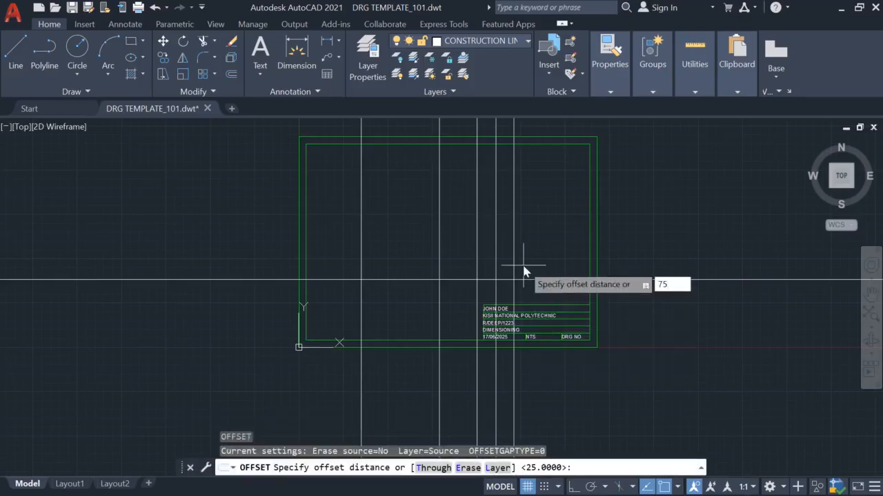
key(Return)
click(514, 246)
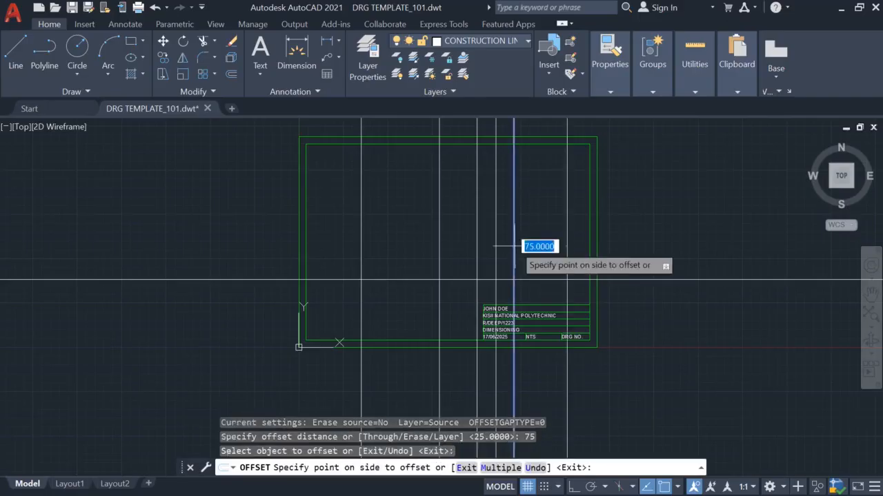
click(466, 249)
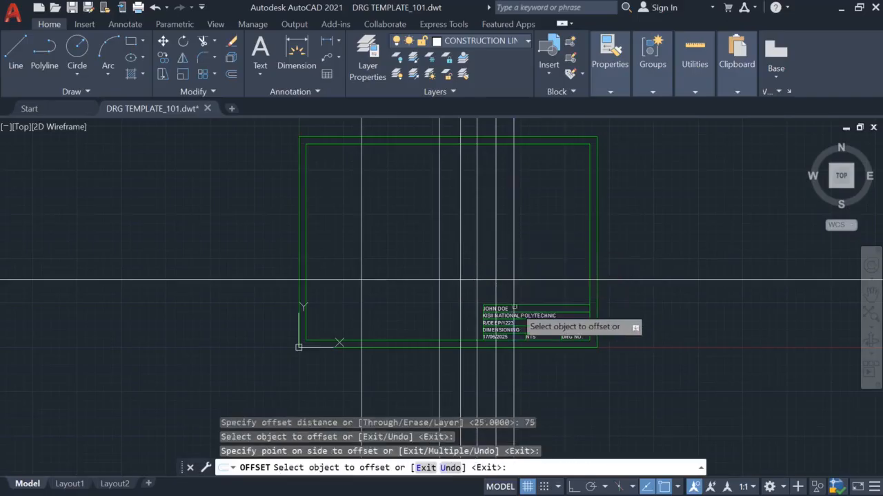
key(Escape)
key(Escape)
key(Escape)
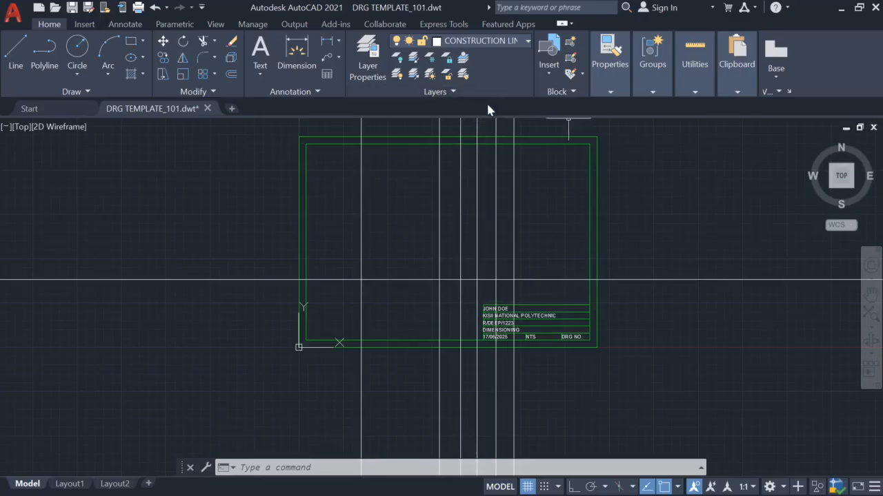
- Make DIMENSION LINE the current layer and draw a horizontal construction line just below the existing white horizontal one
click(518, 43)
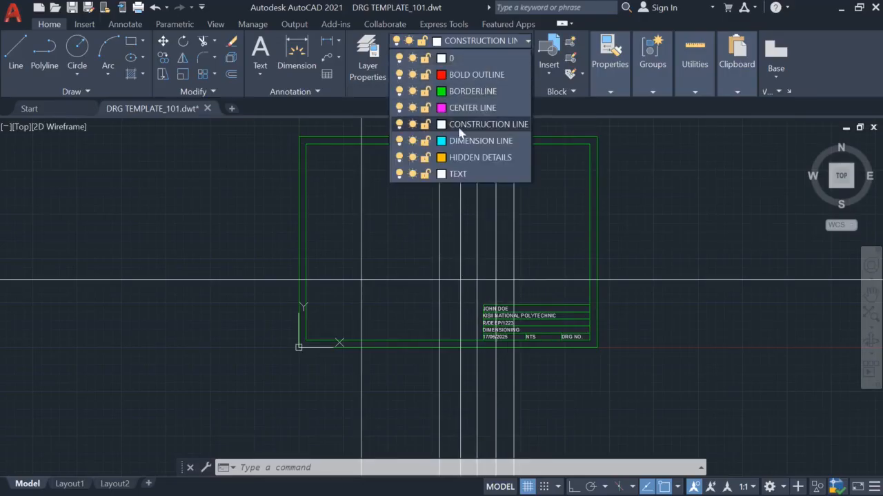
click(459, 144)
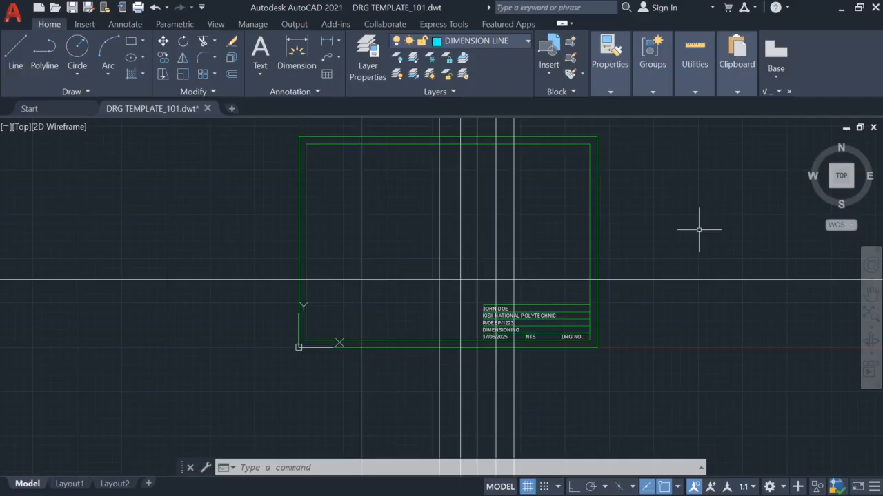
text(XL)
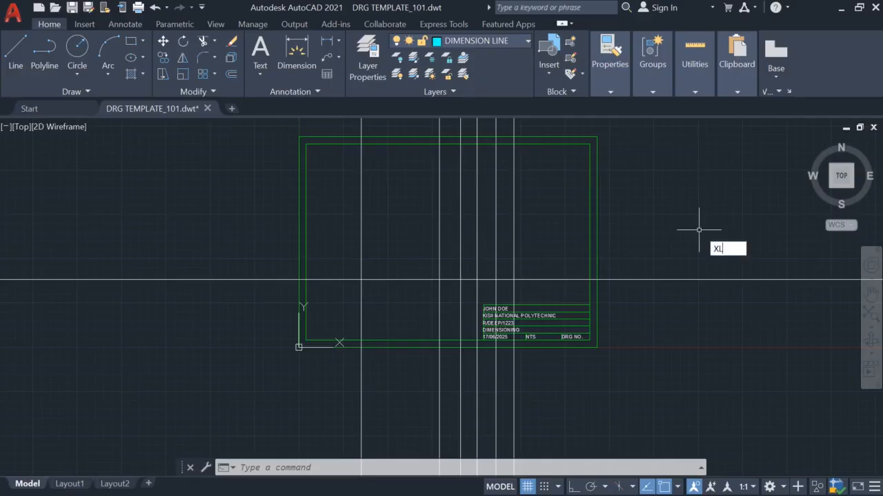
key(Return)
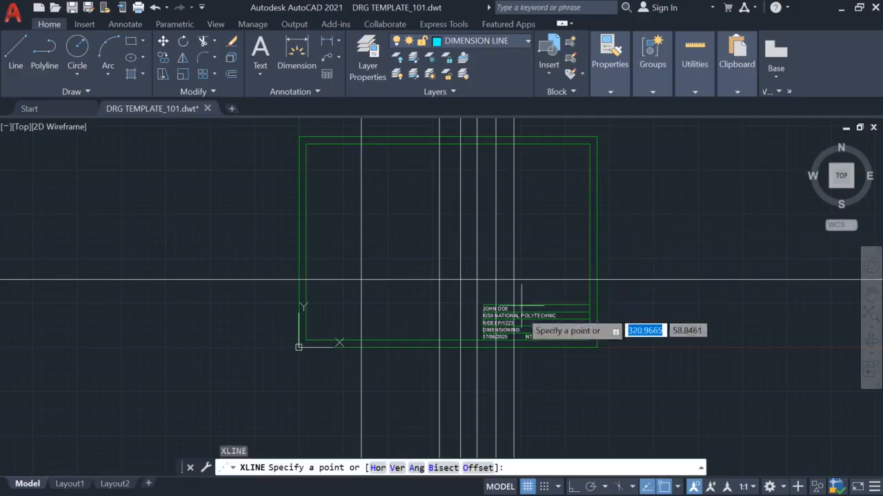
click(378, 468)
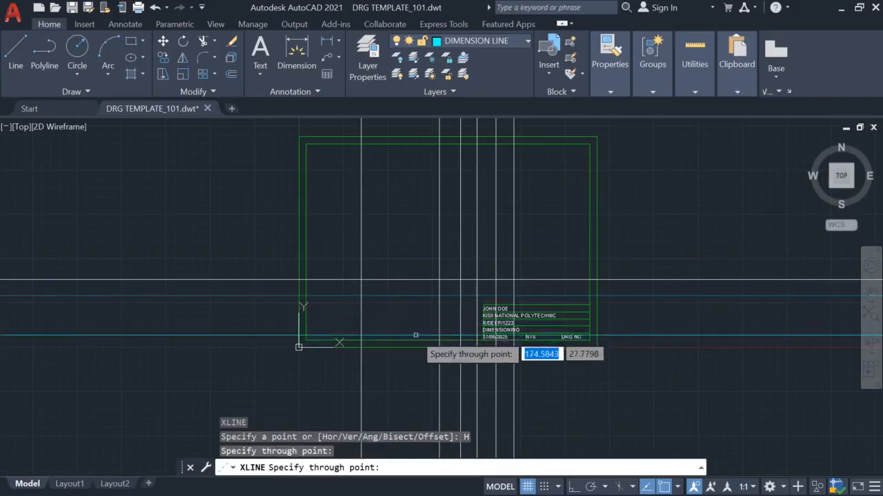
key(Escape)
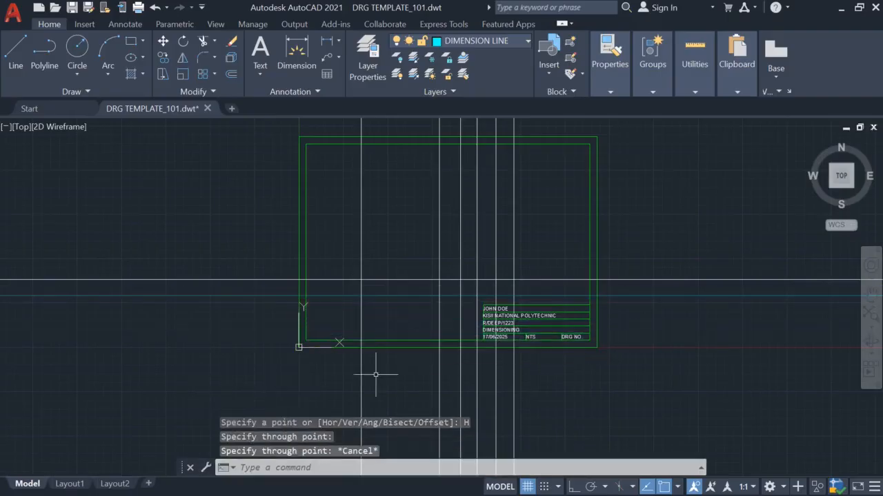
key(Escape)
key(Escape)
- Draw a vertical construction line between the frame's left border and the leftmost white vertical line
text(XL)
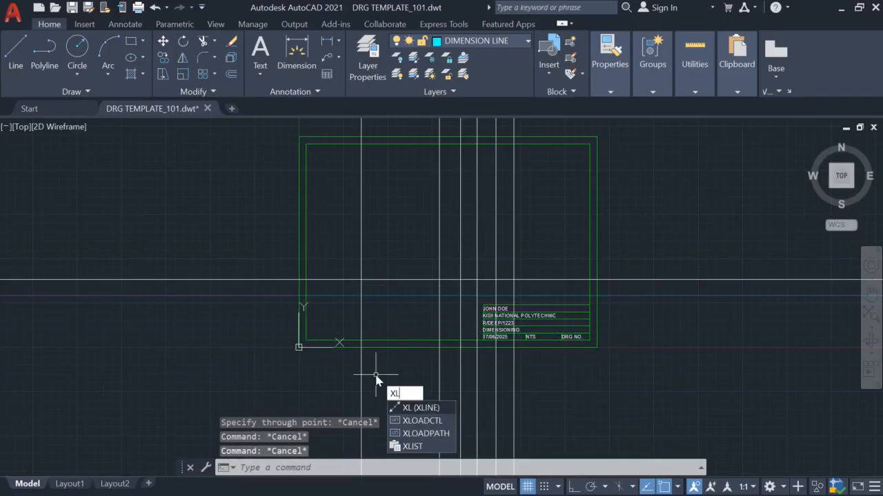
key(Return)
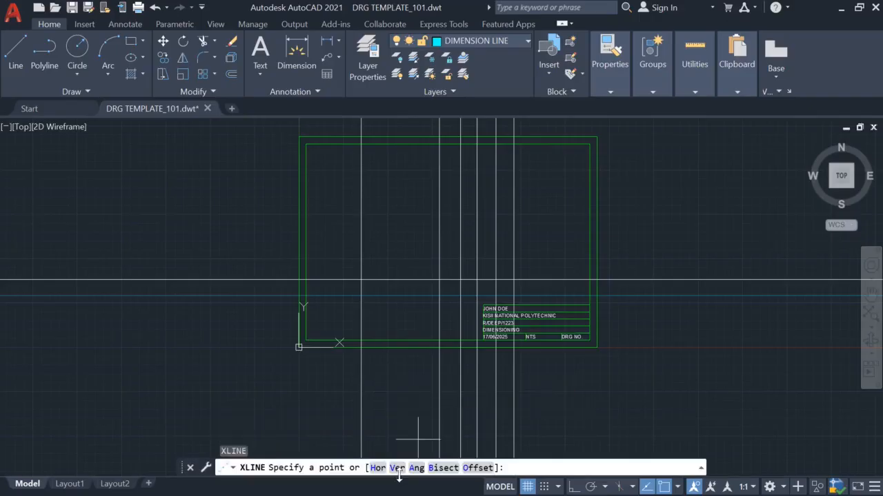
click(397, 468)
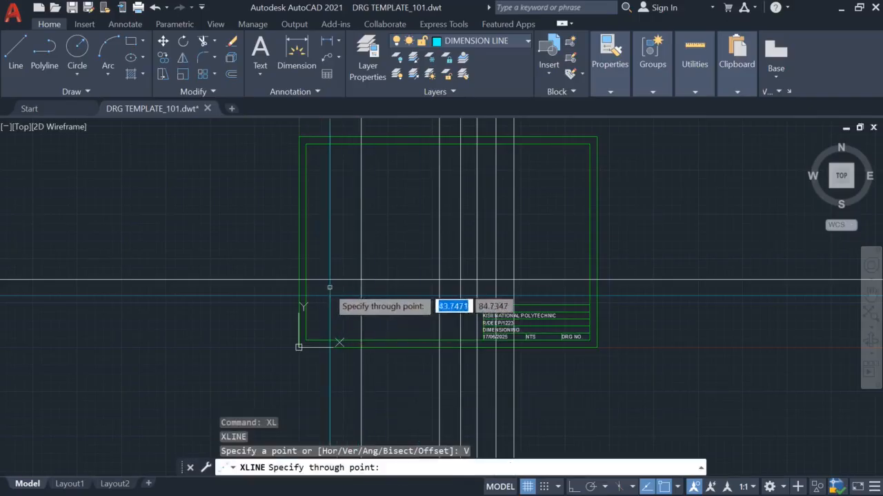
click(340, 289)
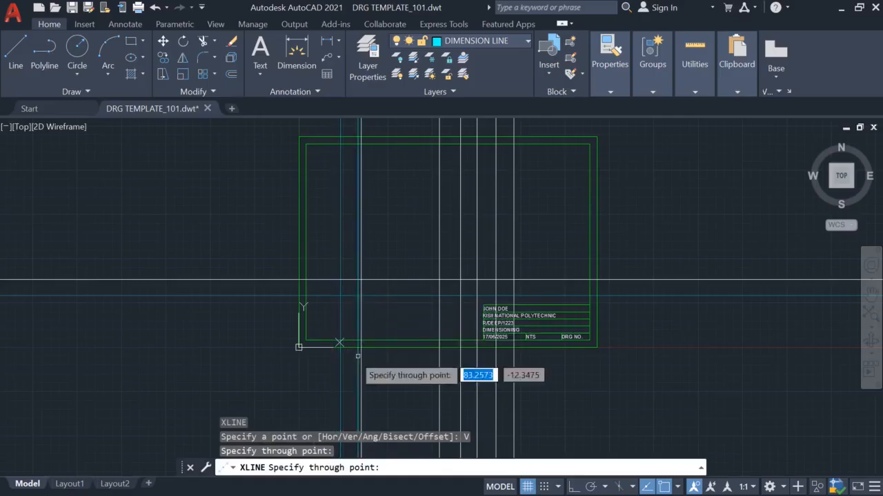
key(Escape)
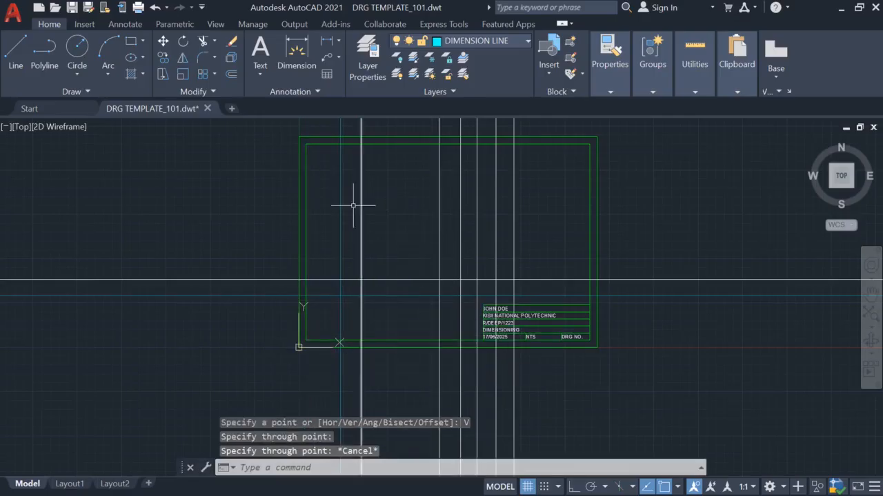
- Dimension the overall width between the leftmost and rightmost white vertical lines, placing the dimension below the lower horizontal construction line
scroll(398, 229, up, 3)
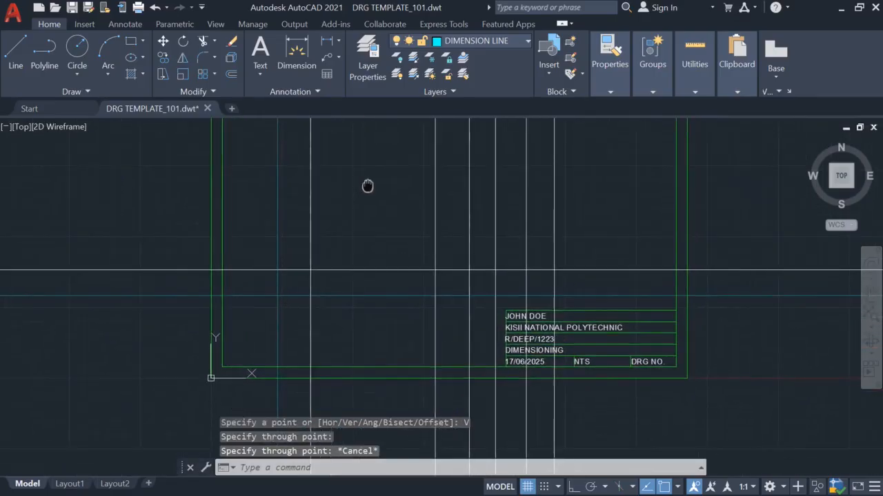
middle_drag(407, 221, 404, 198)
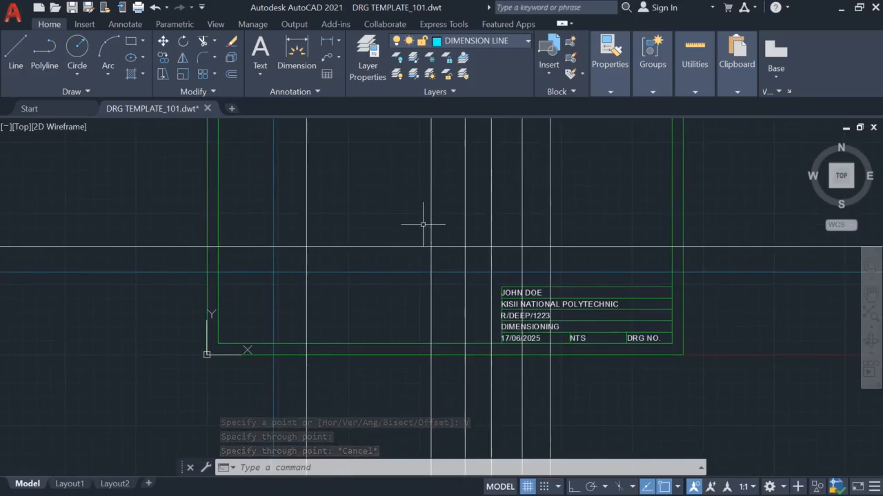
click(296, 51)
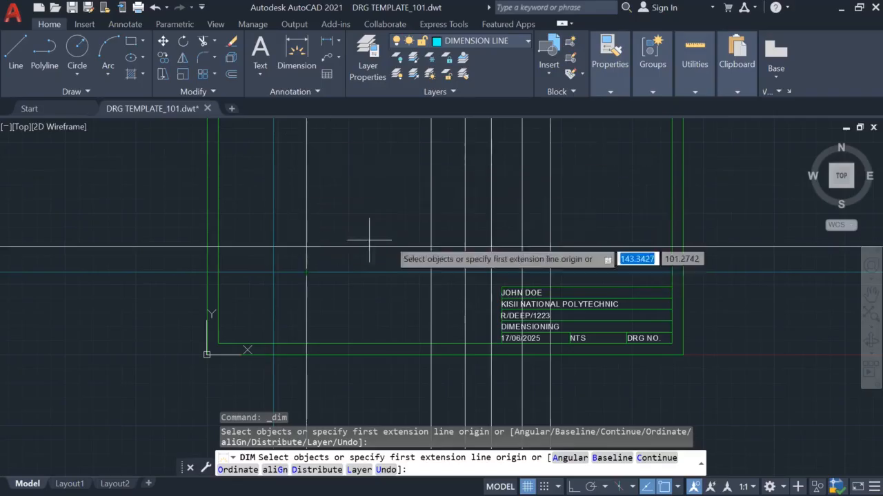
click(306, 273)
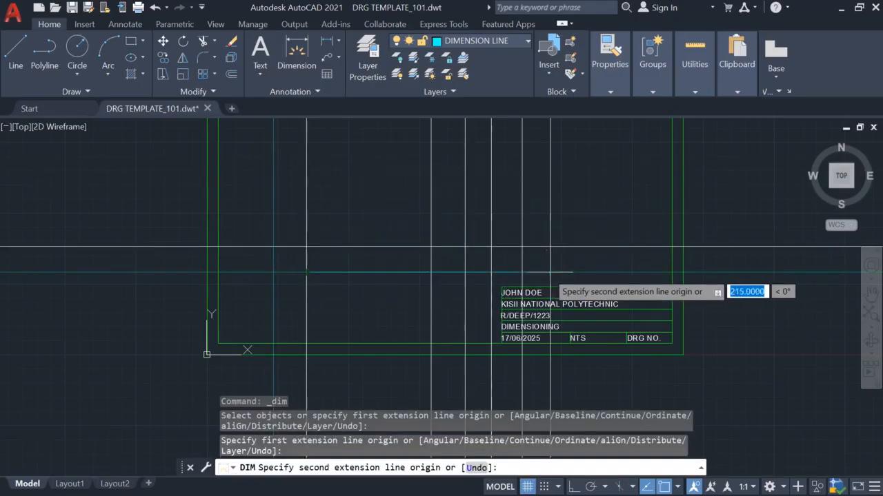
click(523, 273)
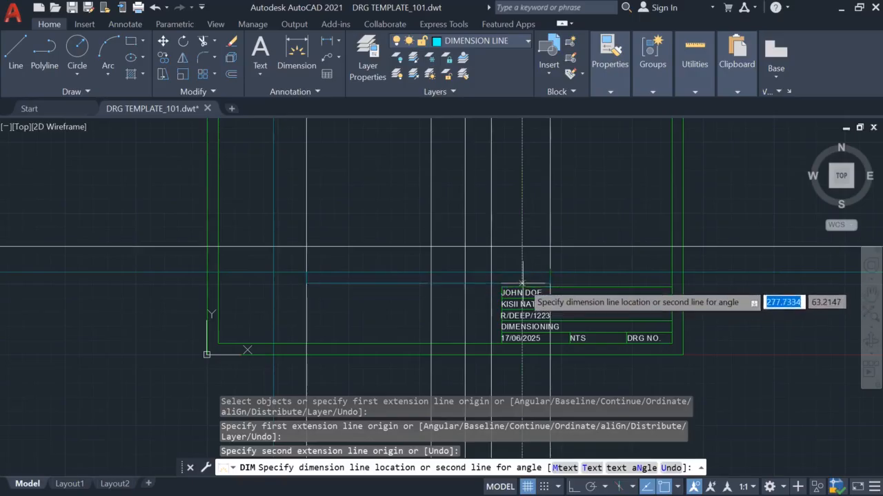
click(481, 310)
scroll(441, 321, up, 6)
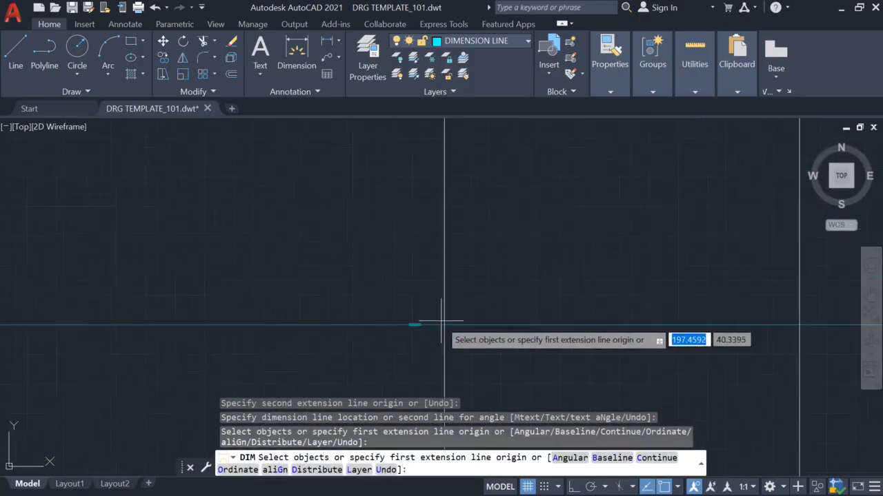
scroll(411, 321, down, 5)
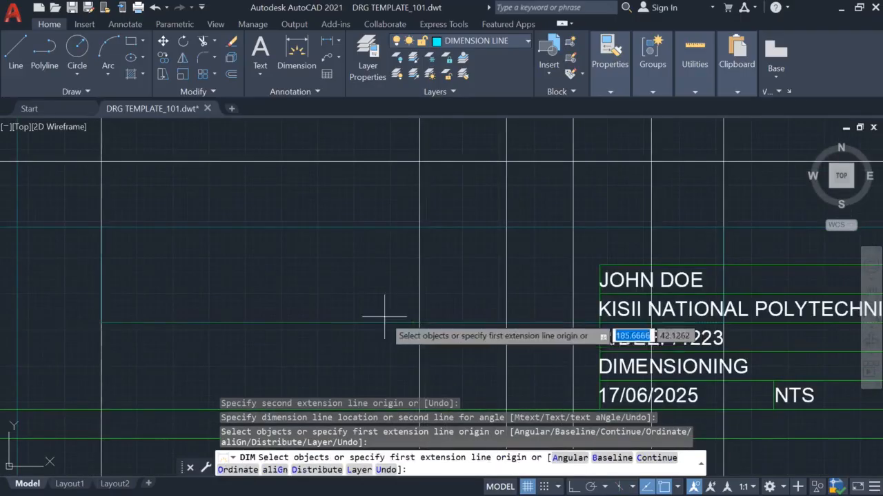
scroll(384, 317, down, 2)
key(Escape)
key(Escape)
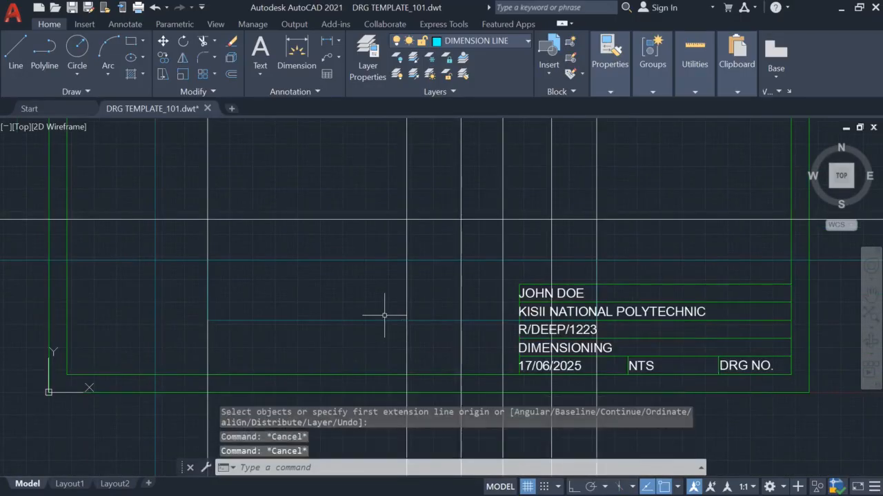
- Open the Standard dimension style for modification and set its arrow size to 2.5
key(Return)
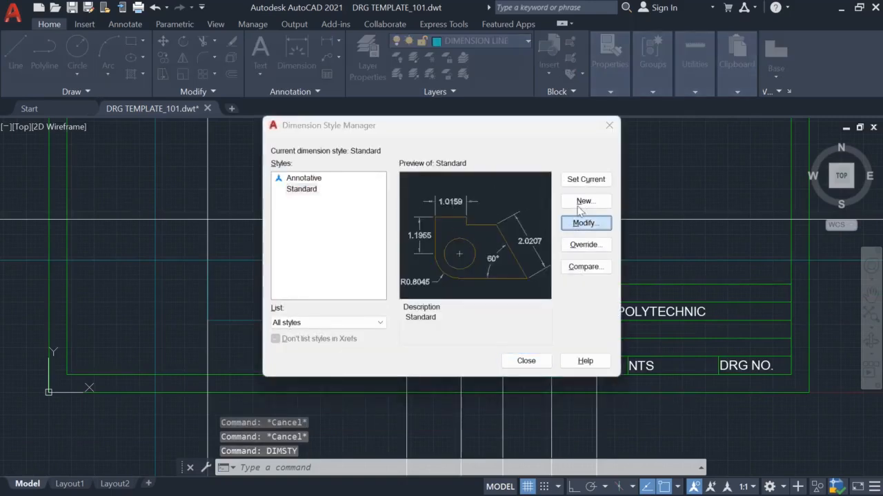
click(584, 222)
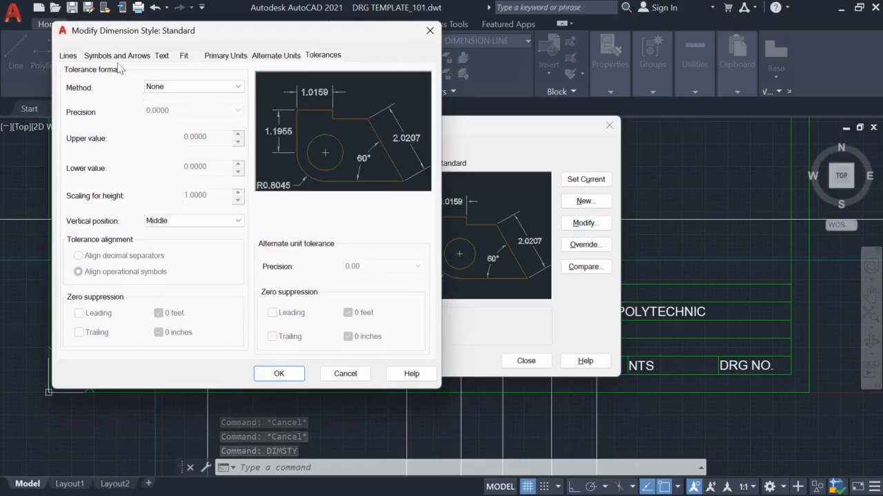
click(117, 56)
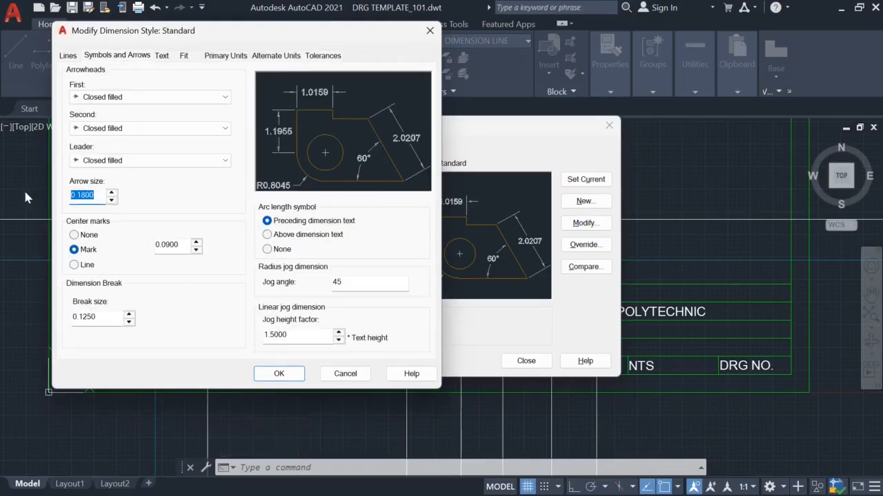
text(2.5)
- Set the style's text height to 5.0, vertical text placement to Outside and text alignment to Aligned with dimension line
click(163, 56)
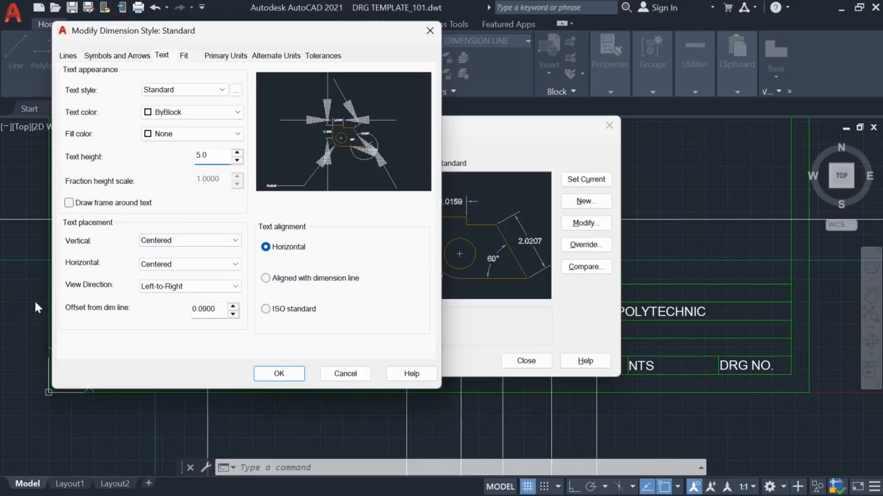
click(185, 240)
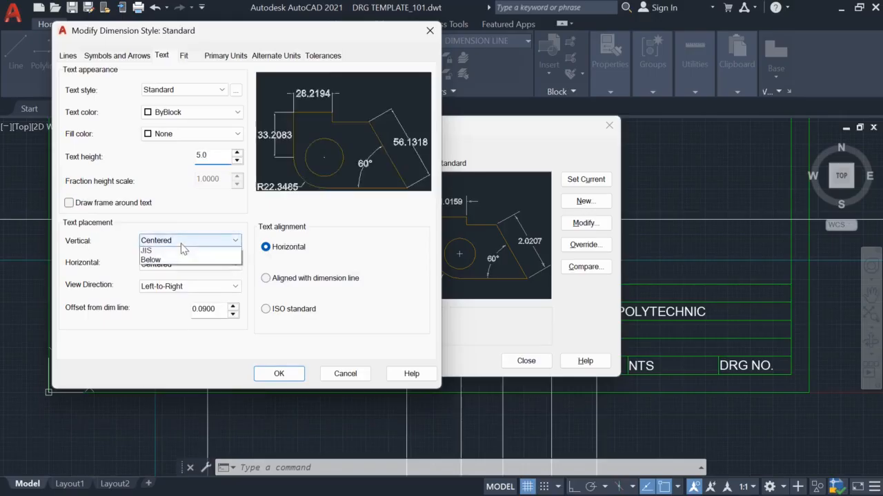
click(193, 266)
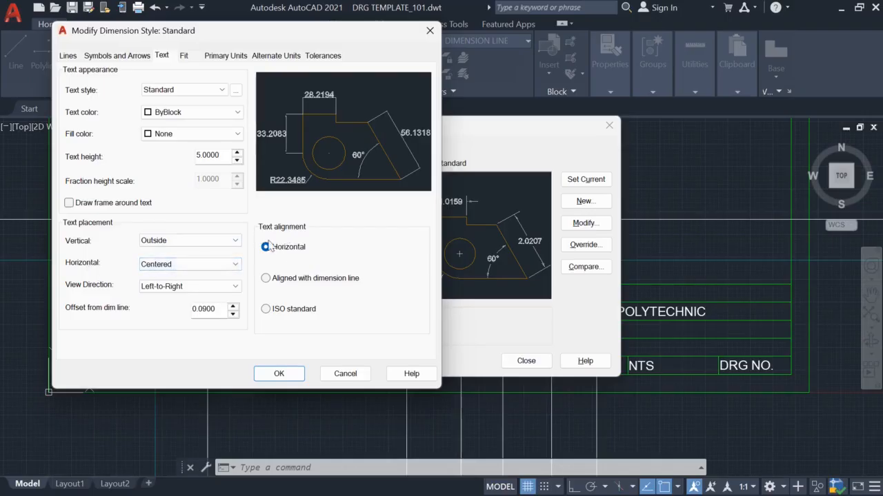
click(266, 279)
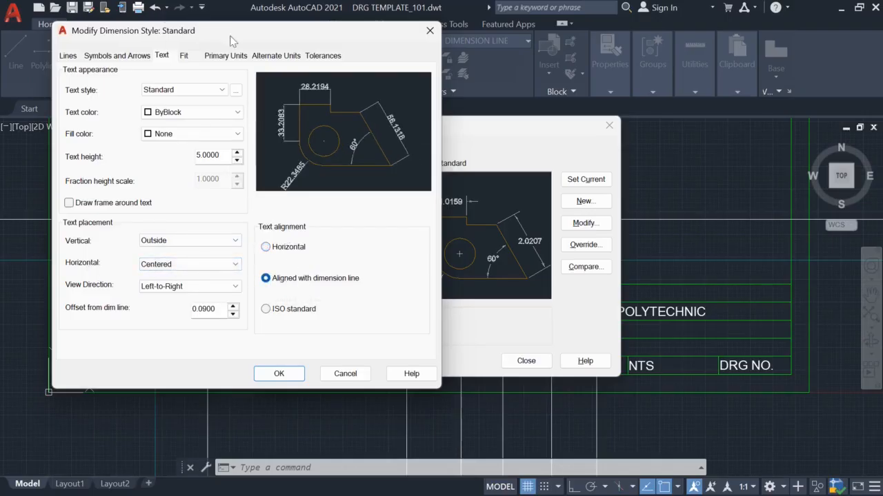
- Set the style's linear precision to 0.0, then save the style changes and close the style manager
click(224, 55)
click(234, 103)
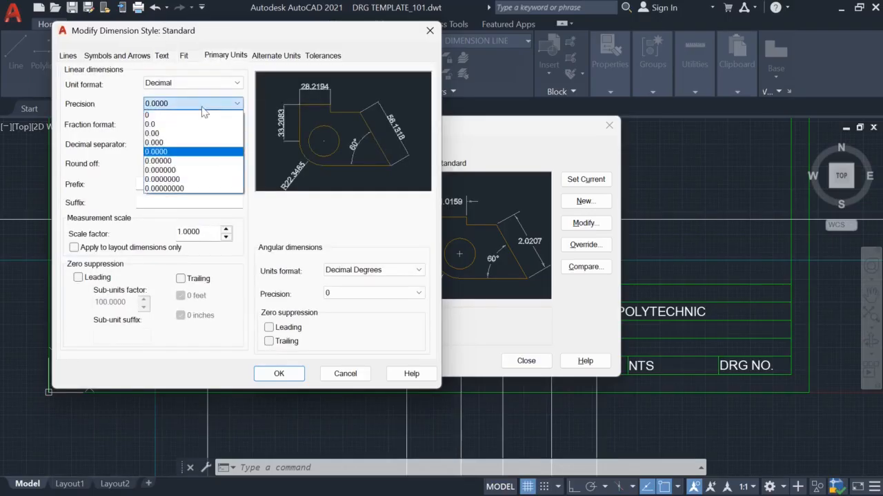
click(158, 124)
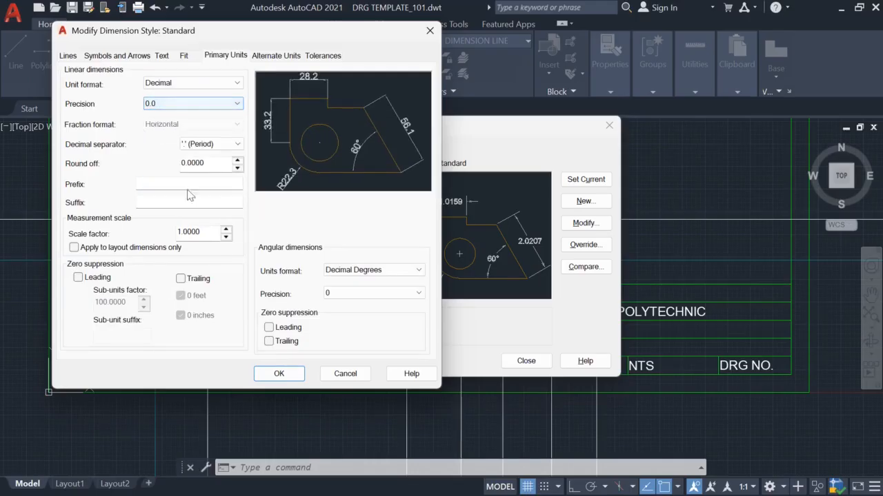
click(278, 374)
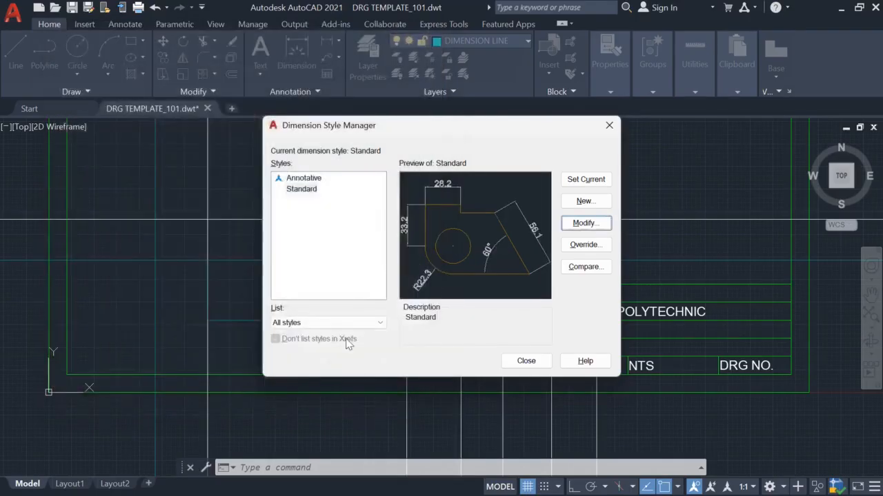
click(524, 362)
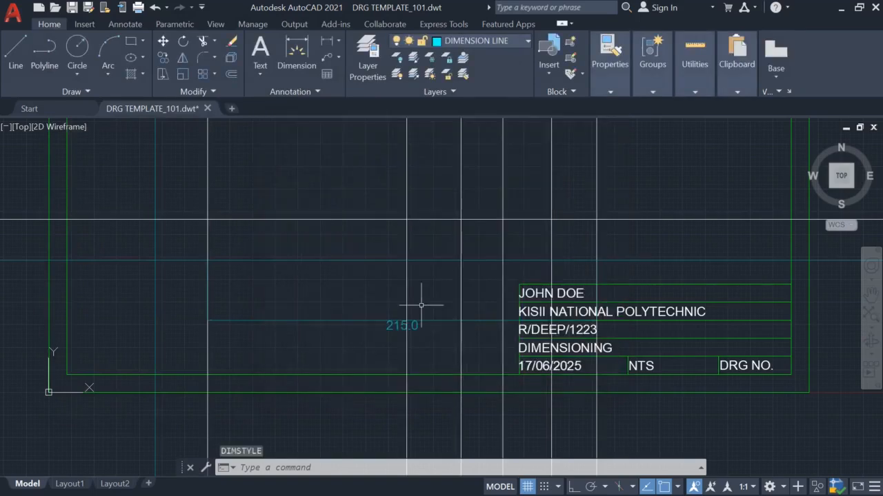
- Dimension the distance between the leftmost and second white vertical lines, placing it between the lower horizontal construction line and the overall width dimension
scroll(418, 344, up, 3)
scroll(386, 333, down, 3)
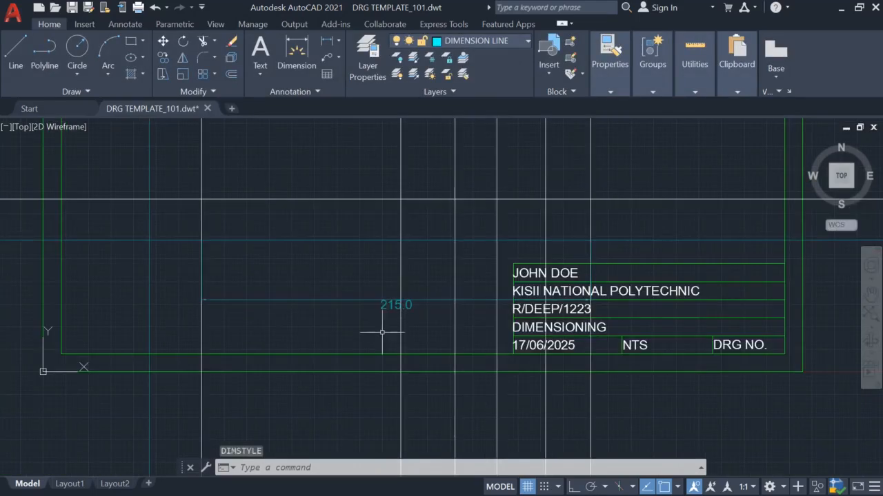
scroll(384, 311, up, 5)
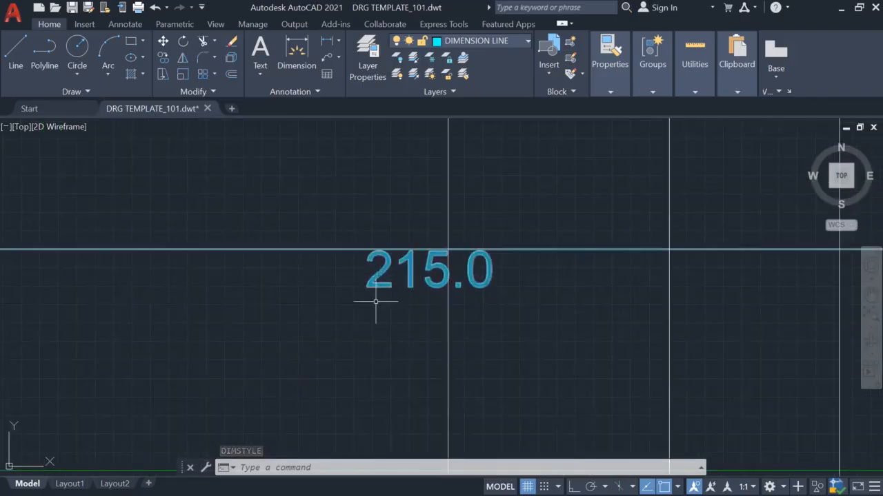
scroll(324, 289, down, 8)
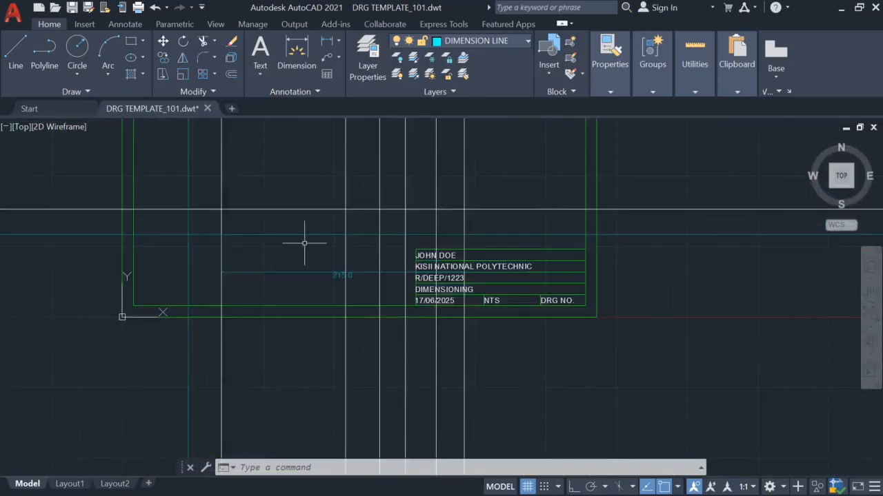
scroll(275, 214, up, 2)
click(297, 56)
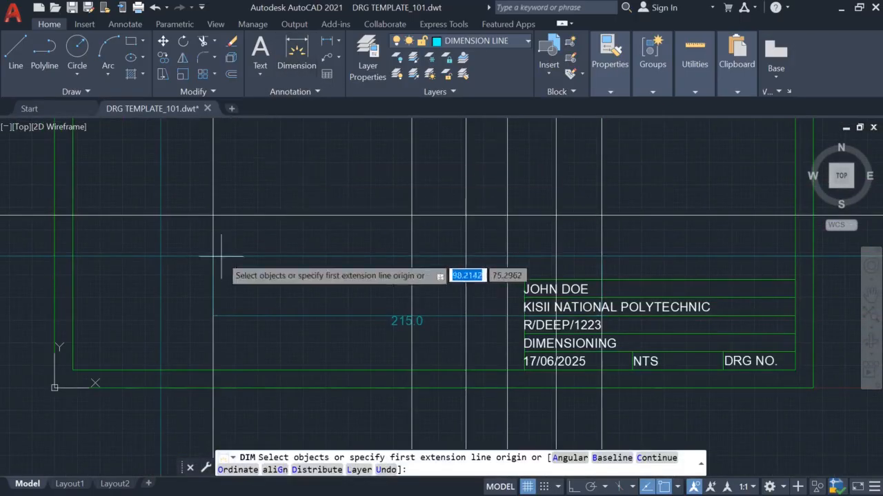
click(213, 256)
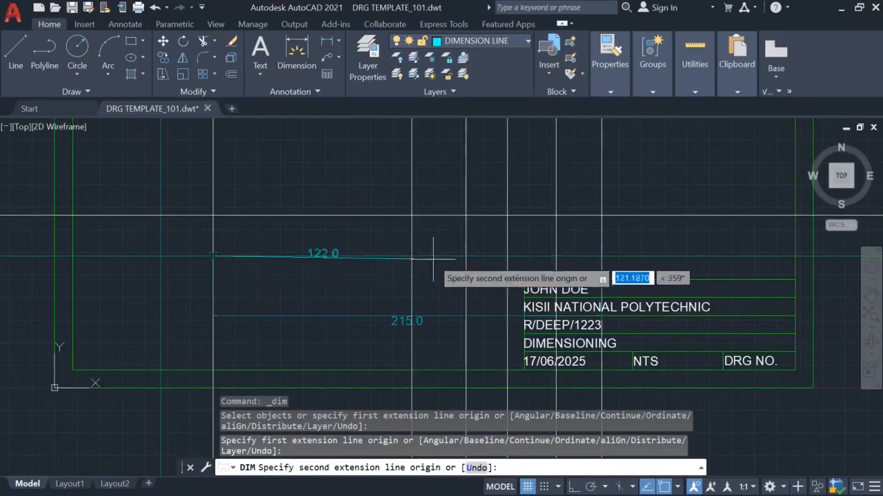
click(412, 256)
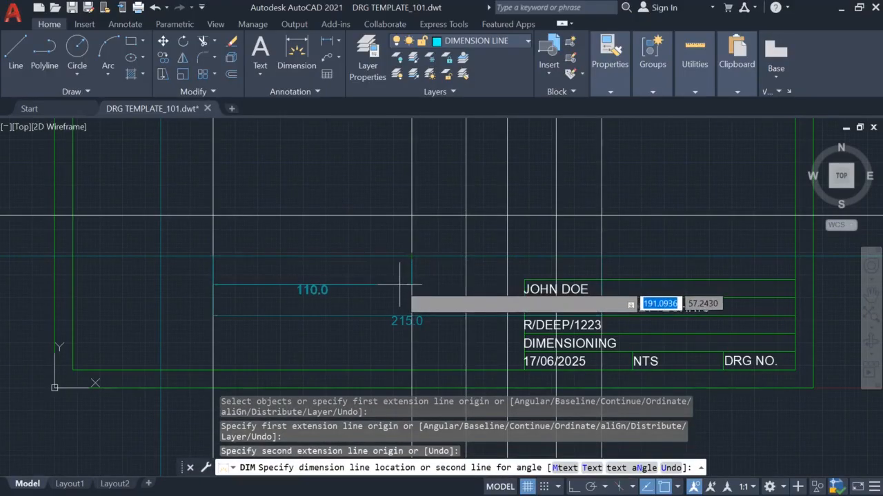
click(406, 285)
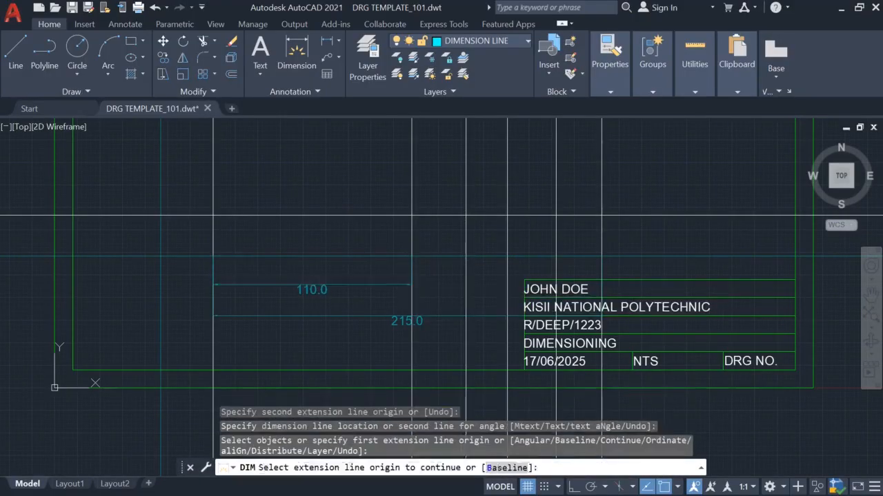
- Dimension from the rightmost white vertical line to the third one from the right, placing it just below the cyan horizontal construction line
click(292, 61)
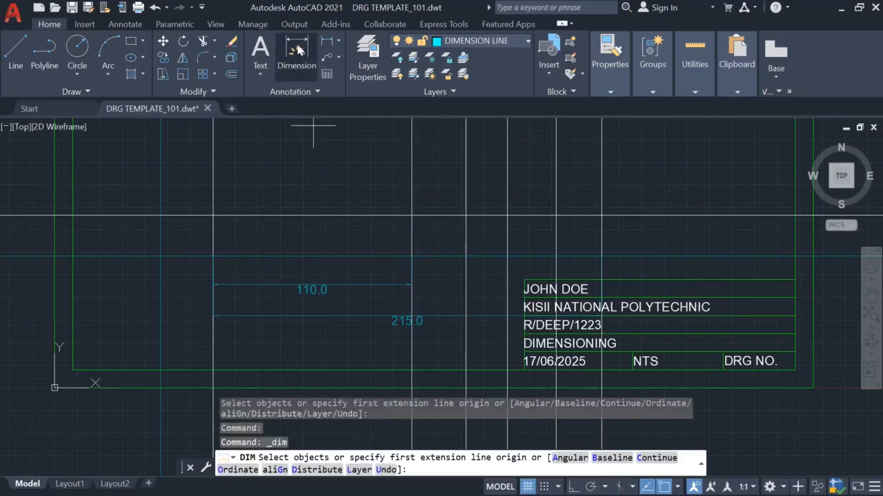
click(602, 256)
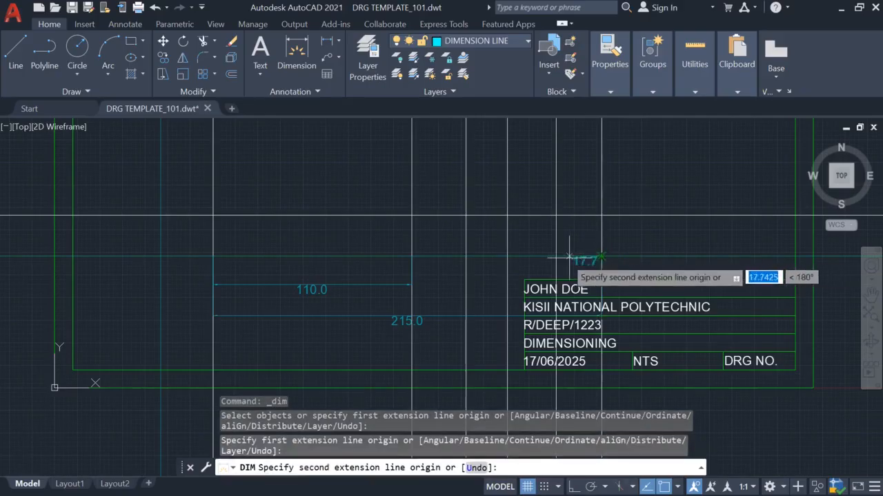
click(507, 257)
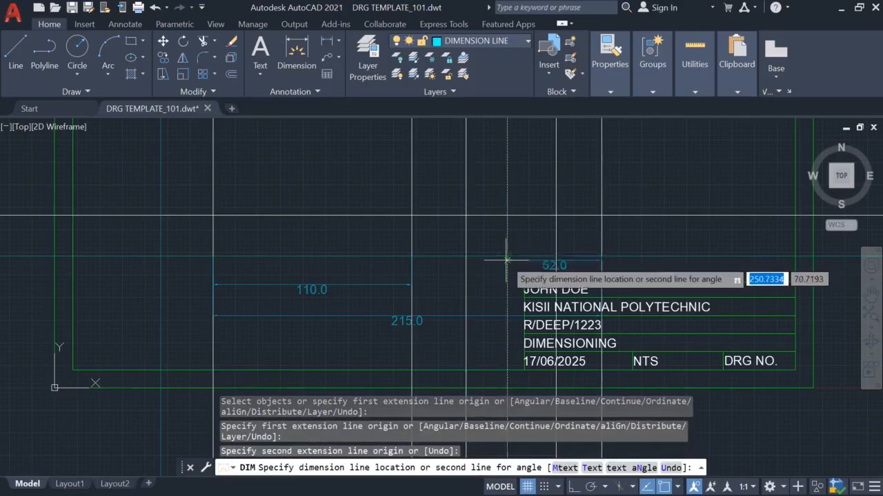
click(441, 267)
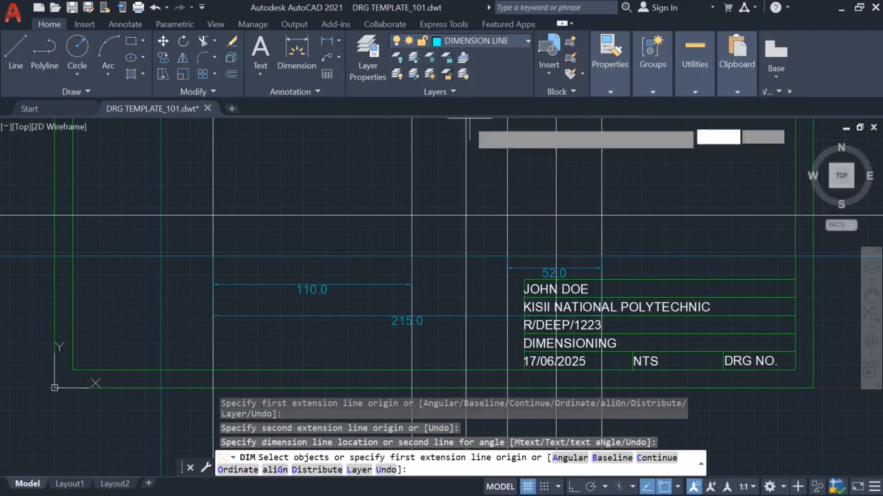
- Try to dimension the distance between the two rightmost white vertical lines, measured along the white horizontal line and placed just below it
click(295, 43)
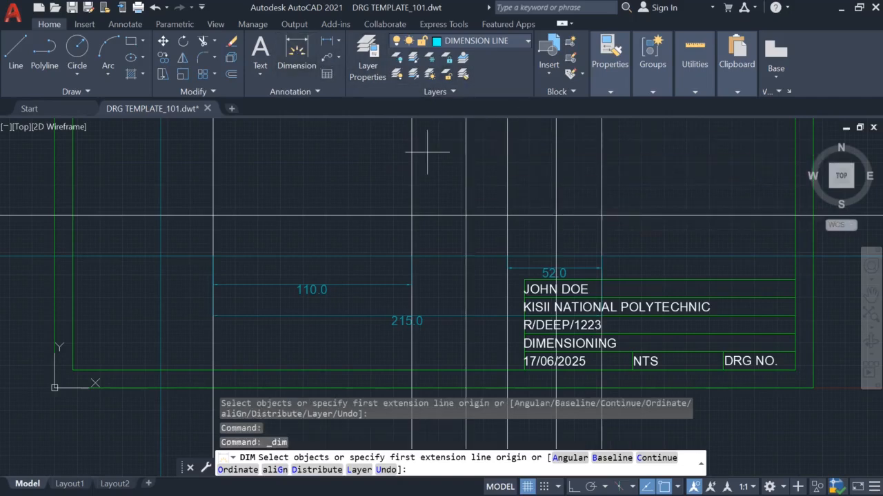
click(601, 216)
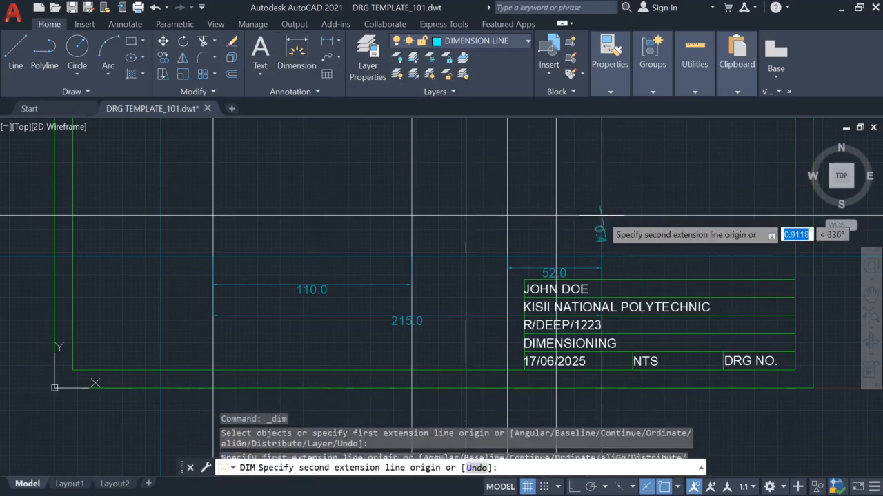
click(556, 216)
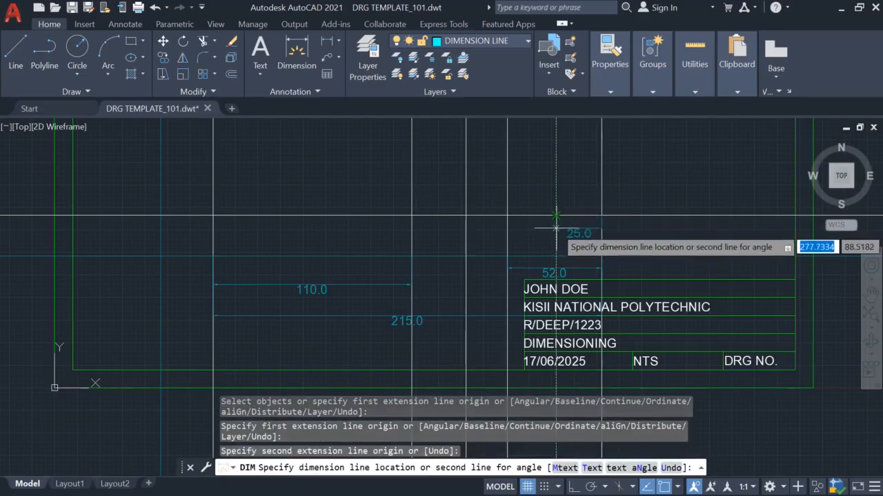
click(560, 219)
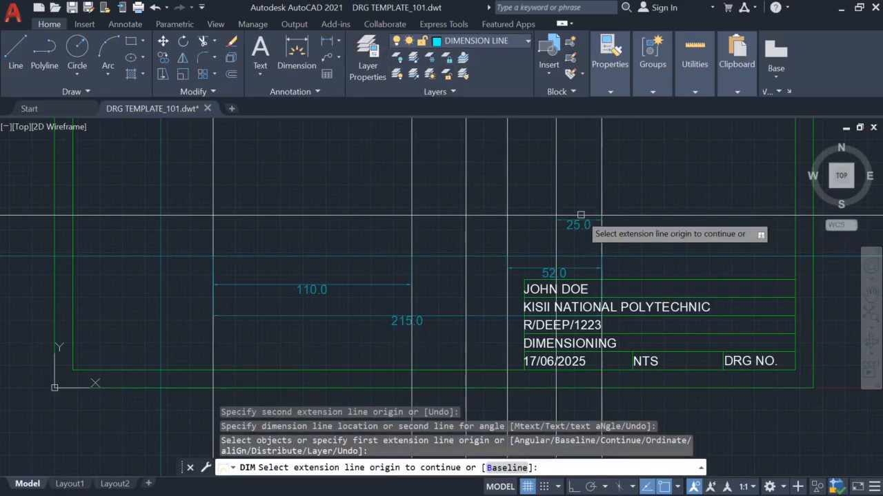
key(Return)
key(Escape)
key(Escape)
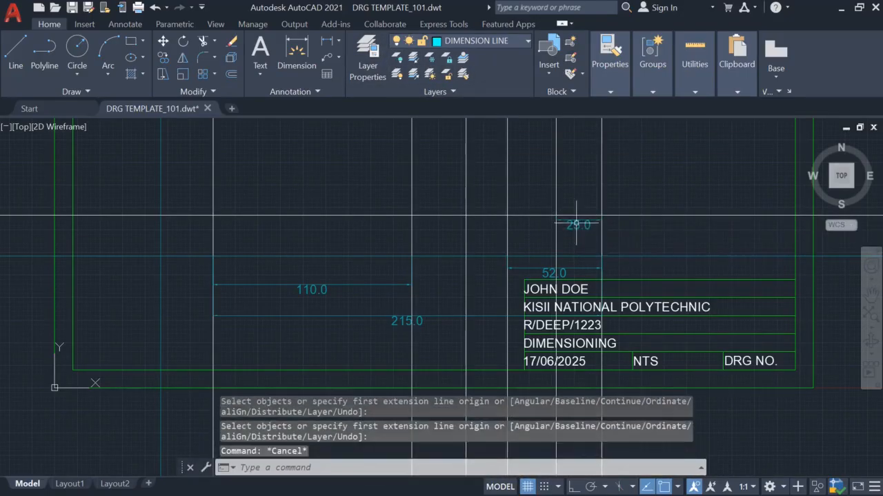
- Delete the dimension just below the white horizontal line, between the two rightmost vertical lines
key(Escape)
key(Escape)
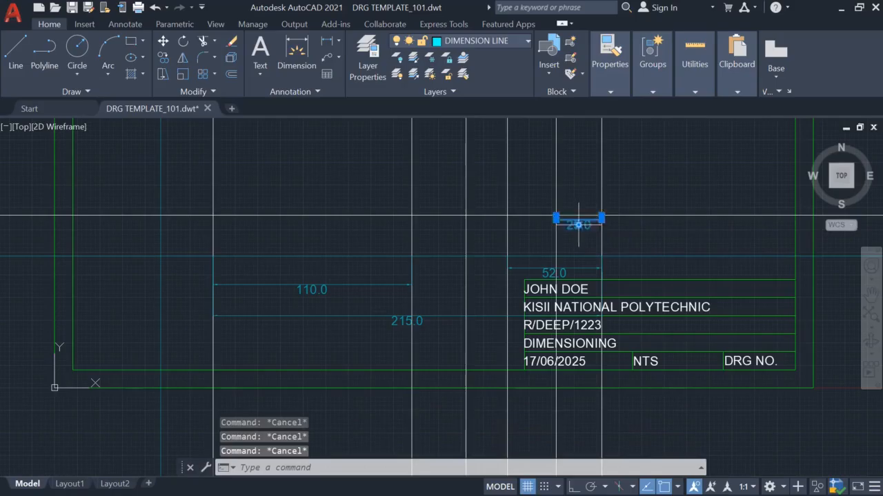
mouse_move(578, 225)
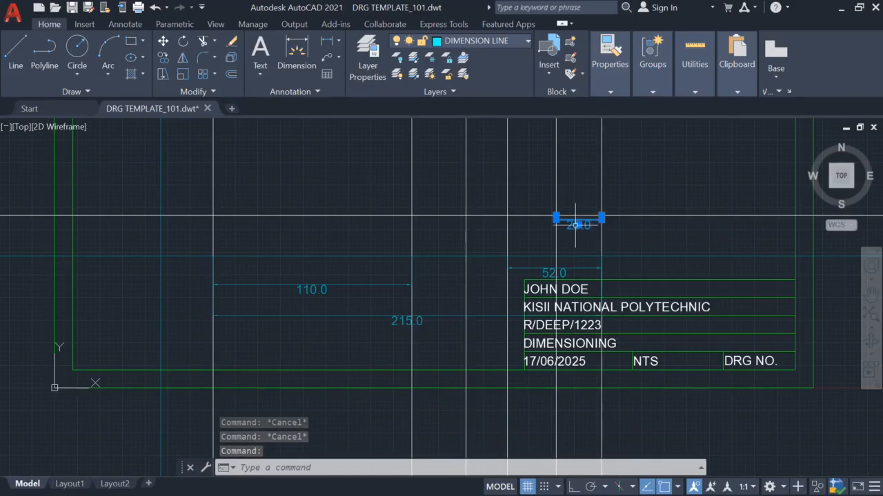
key(Delete)
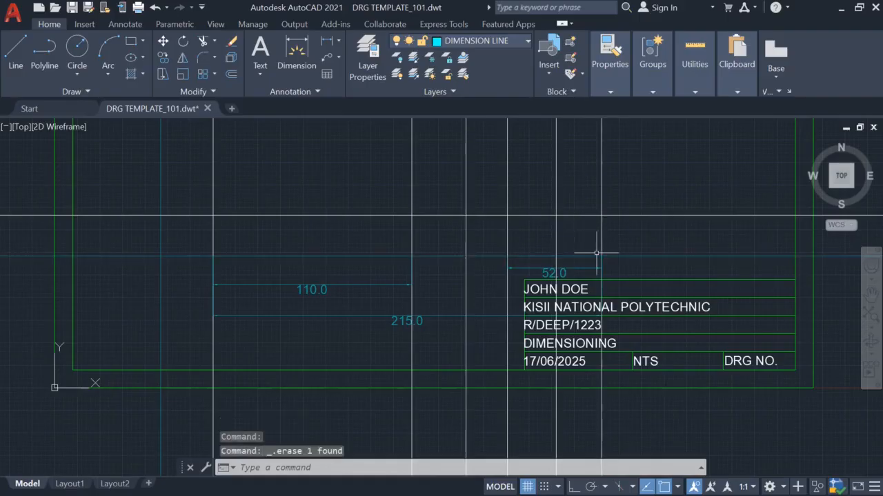
- Dimension the distance between the two rightmost white vertical lines from the cyan horizontal line, placing it between the two horizontal lines
click(297, 53)
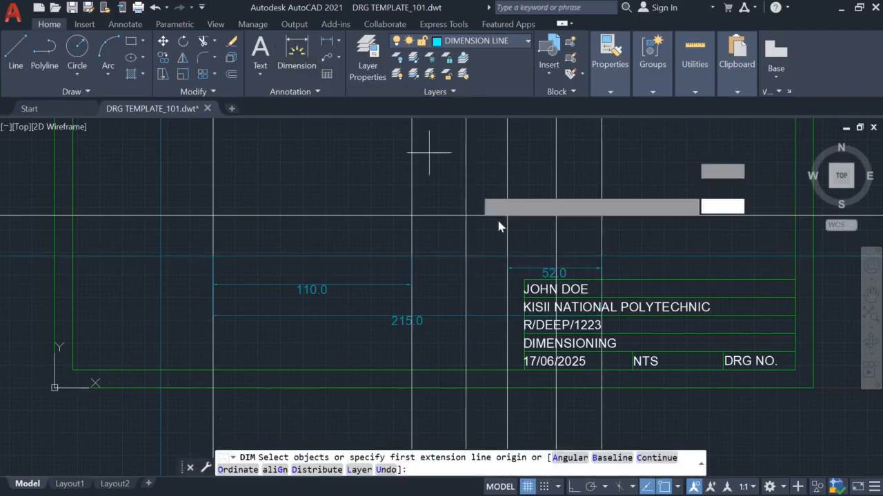
click(602, 256)
click(534, 257)
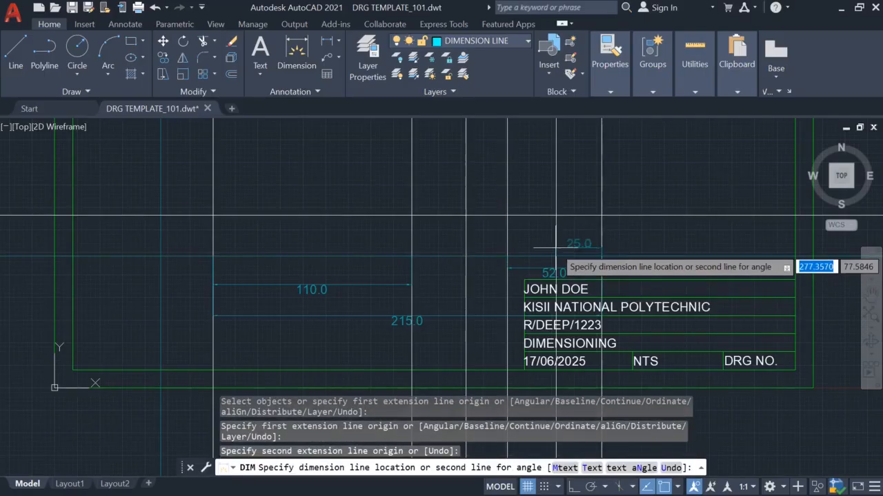
click(556, 225)
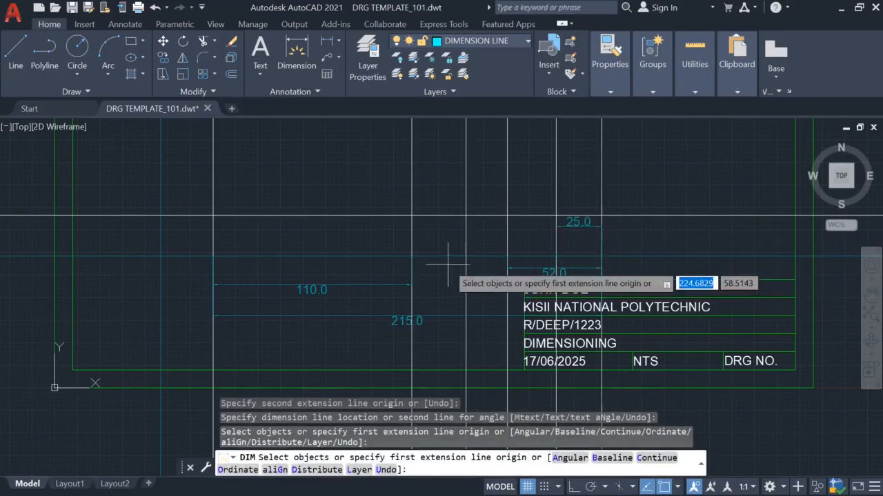
click(290, 50)
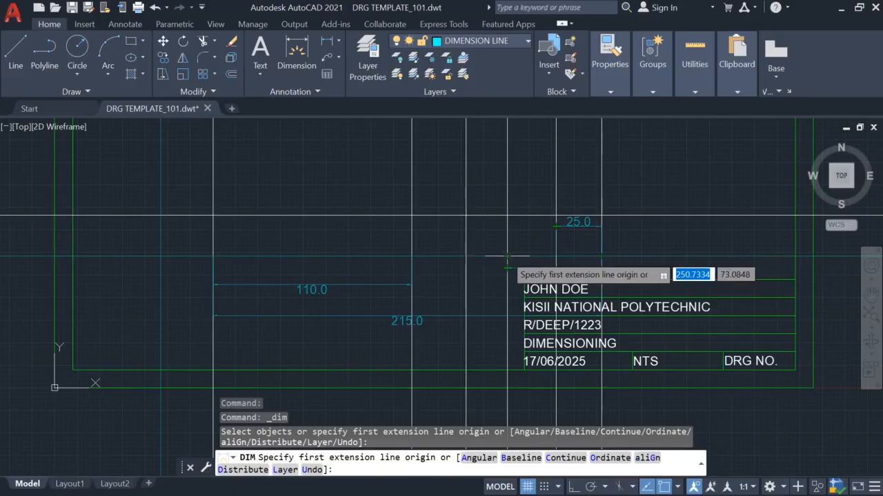
key(Escape)
key(Escape)
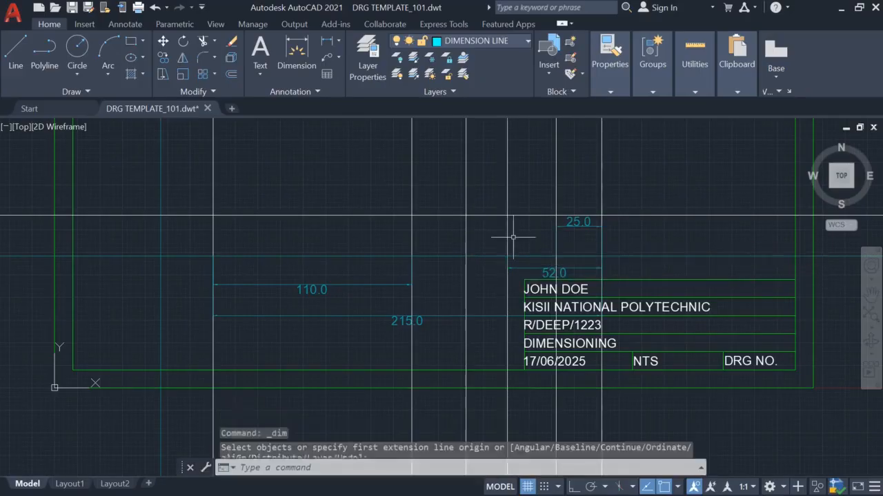
click(296, 54)
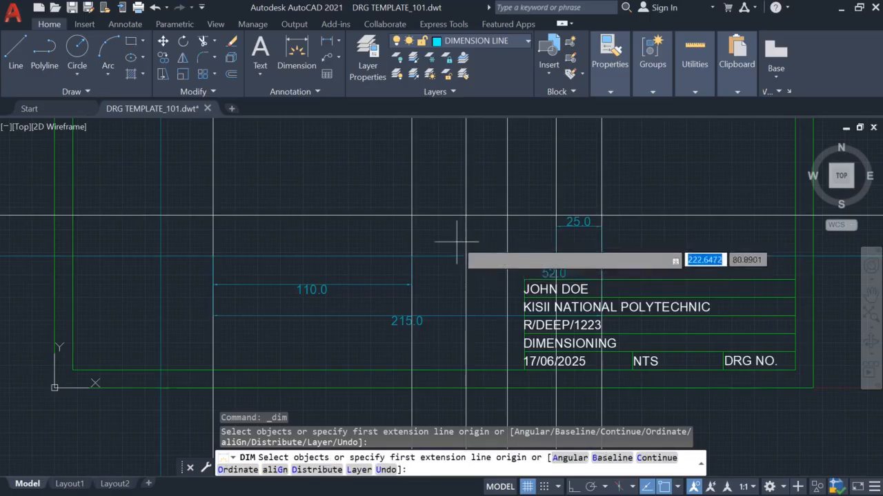
key(Escape)
key(Escape)
key(Escape)
key(Escape)
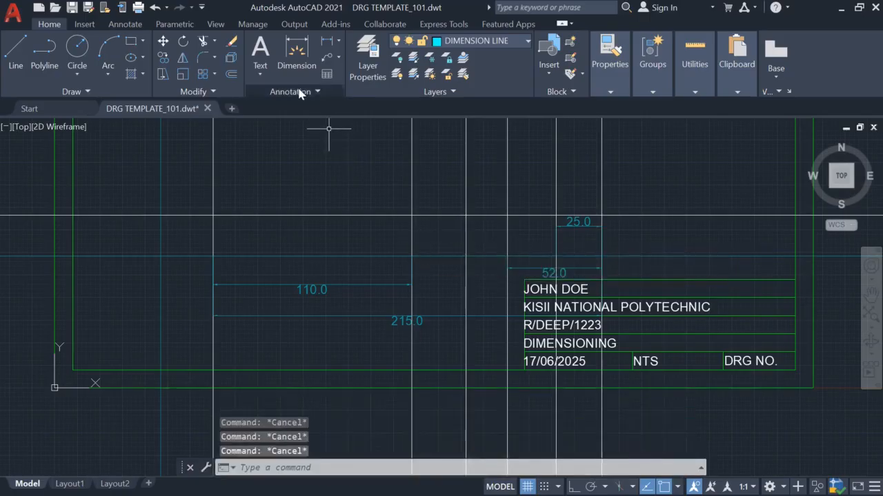
click(296, 50)
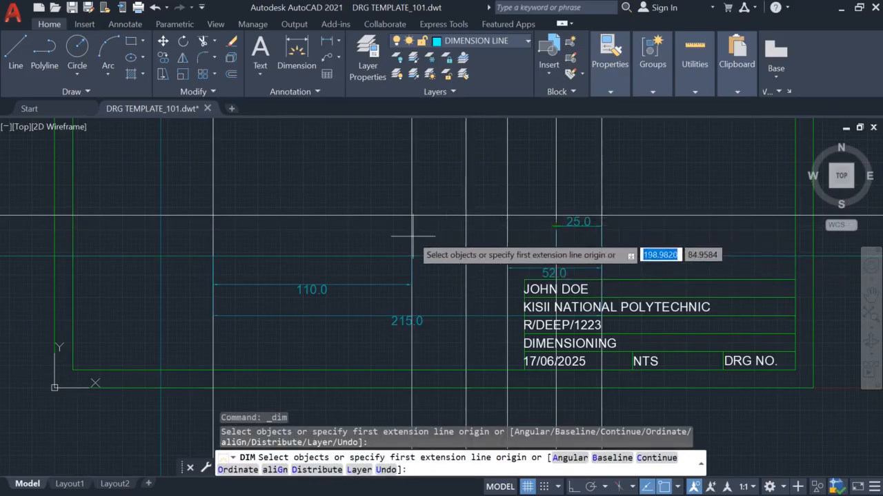
key(Escape)
key(Escape)
key(Escape)
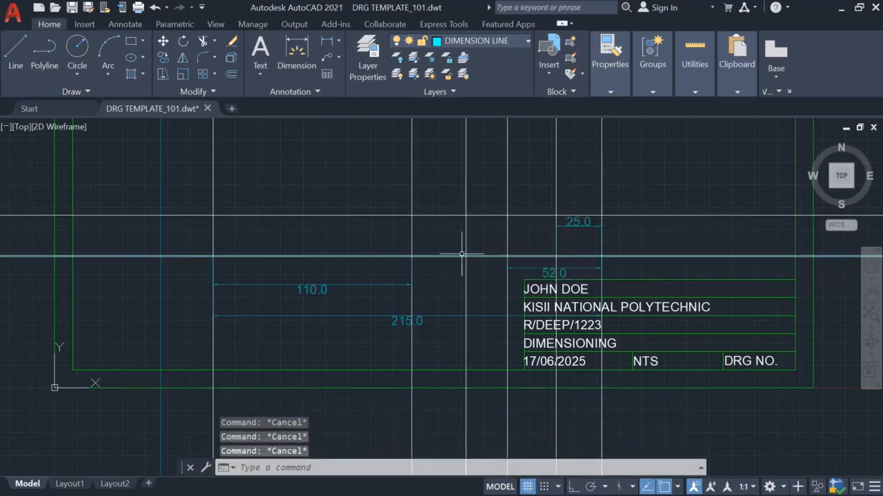
- Dimension from the rightmost white vertical line to the fourth one from the right, placing it just above the cyan horizontal construction line
click(296, 53)
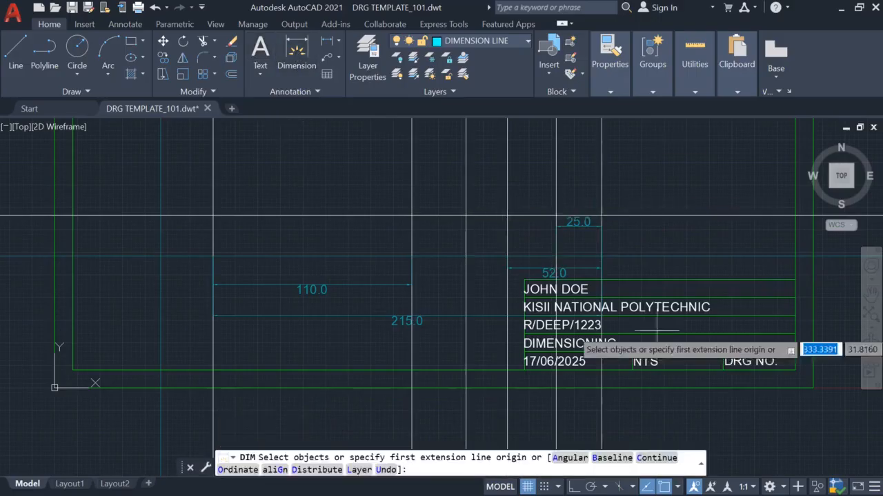
click(601, 258)
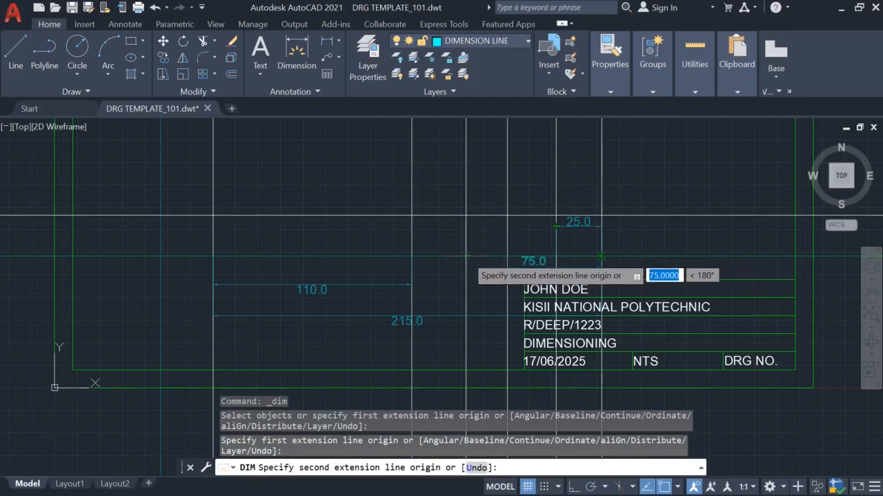
click(465, 256)
click(463, 240)
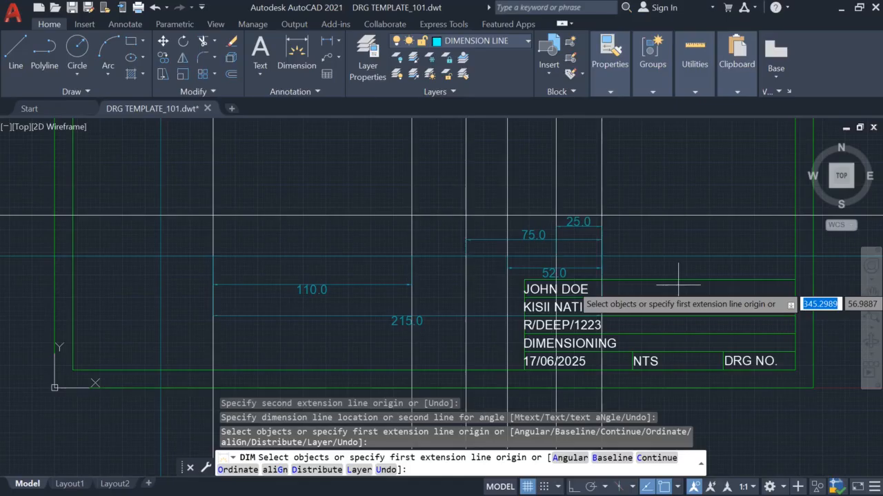
key(Escape)
key(Escape)
key(Escape)
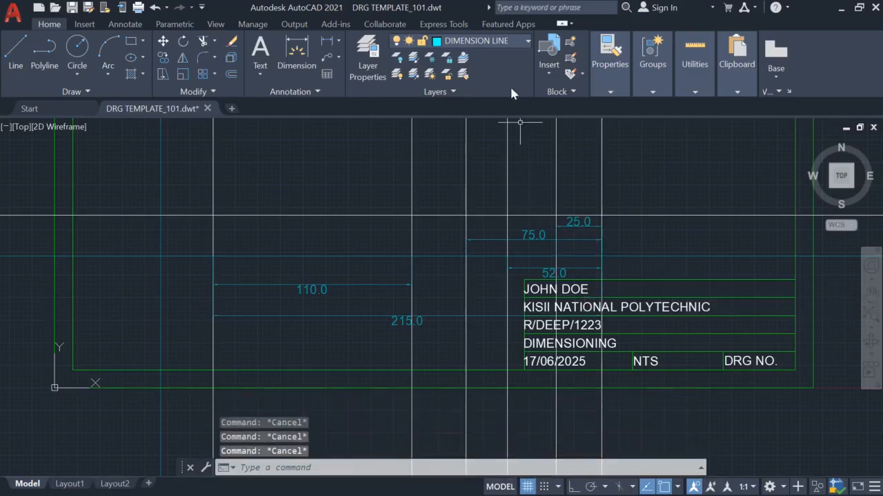
- Make the CONSTRUCTION LINE layer current and check the dimensioned reference figure in the Word document
click(501, 48)
click(460, 131)
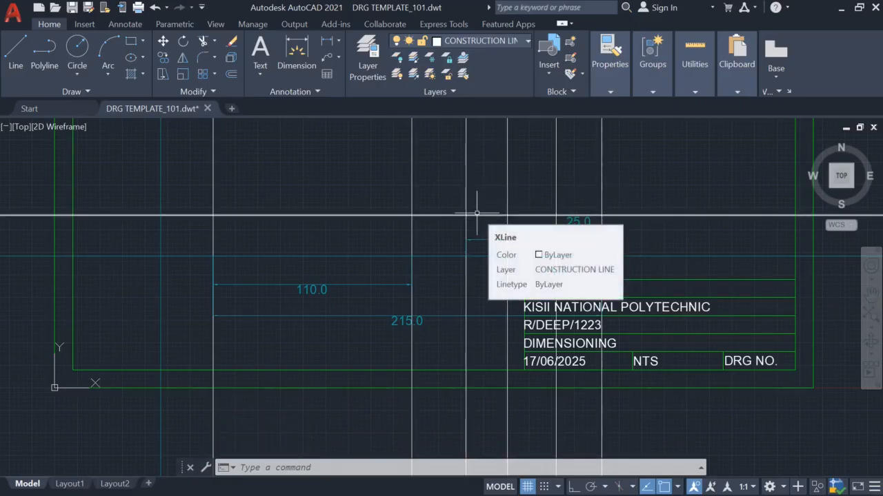
key(alt+Tab)
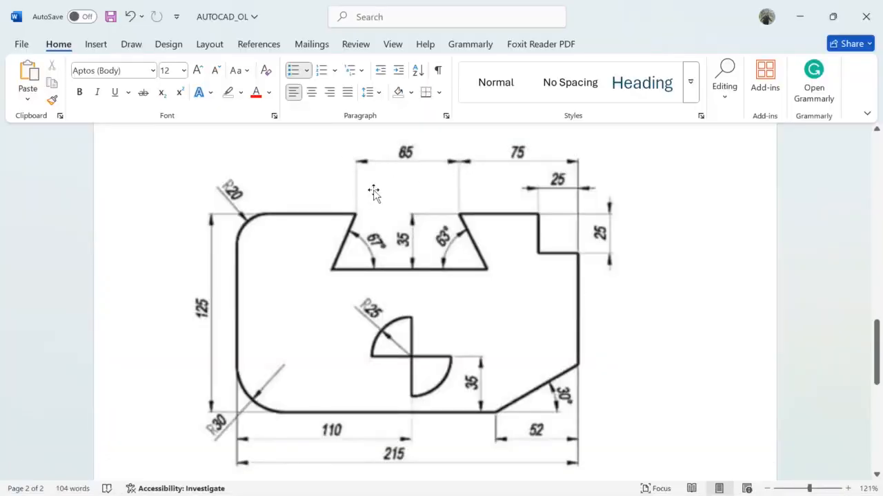
key(alt+Tab)
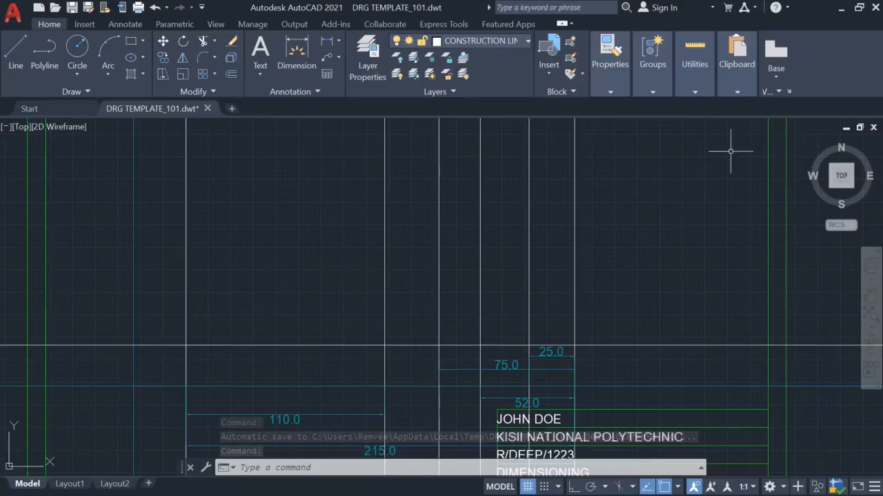
key(Escape)
key(Escape)
key(Escape)
text(o)
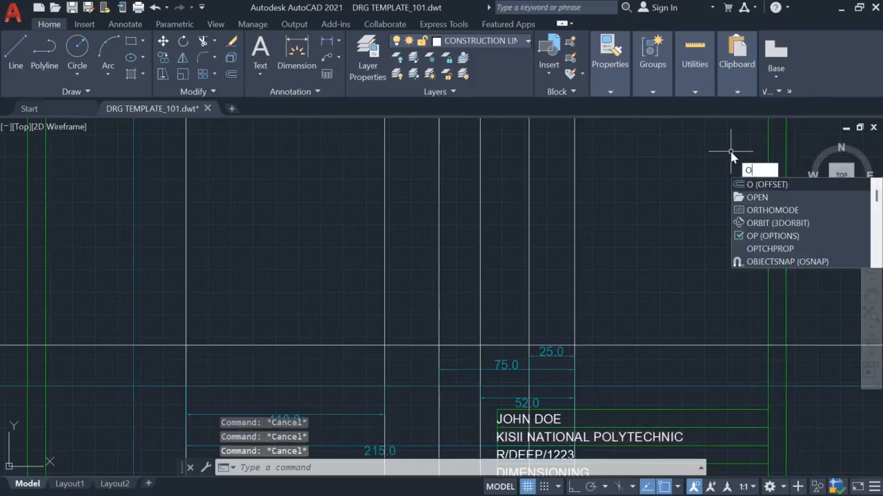
key(Return)
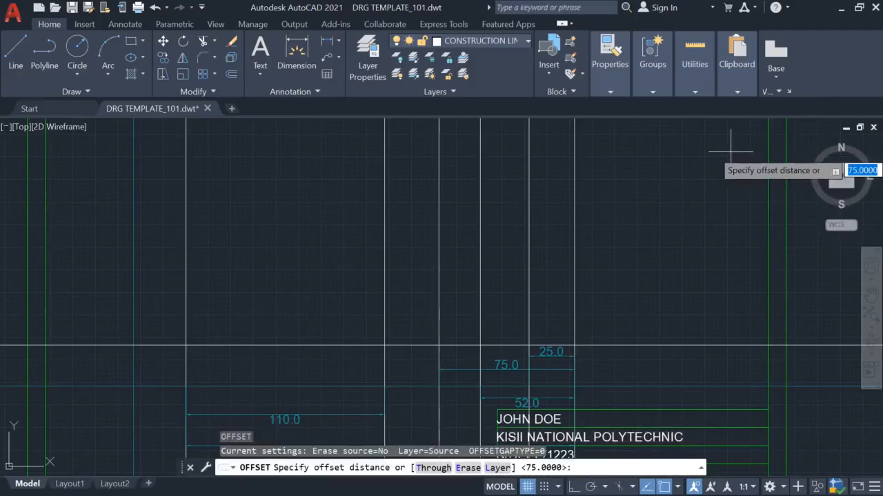
key(Return)
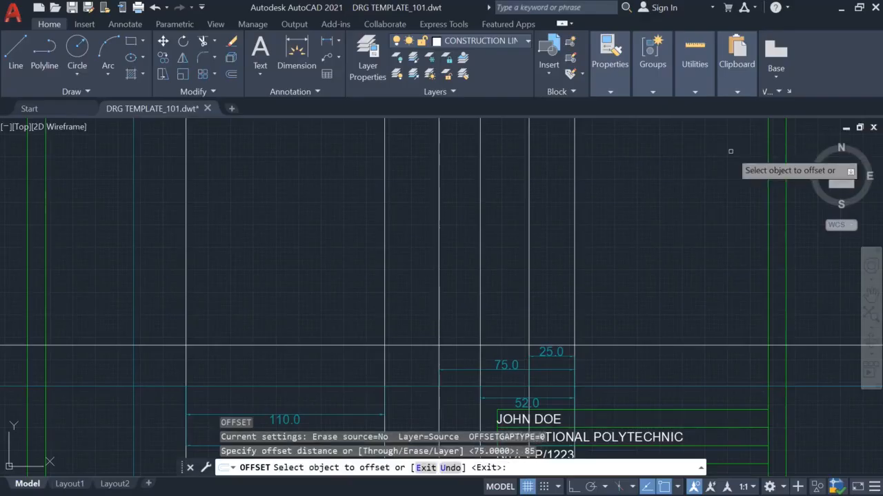
click(573, 296)
key(Escape)
key(Escape)
key(Escape)
key(Escape)
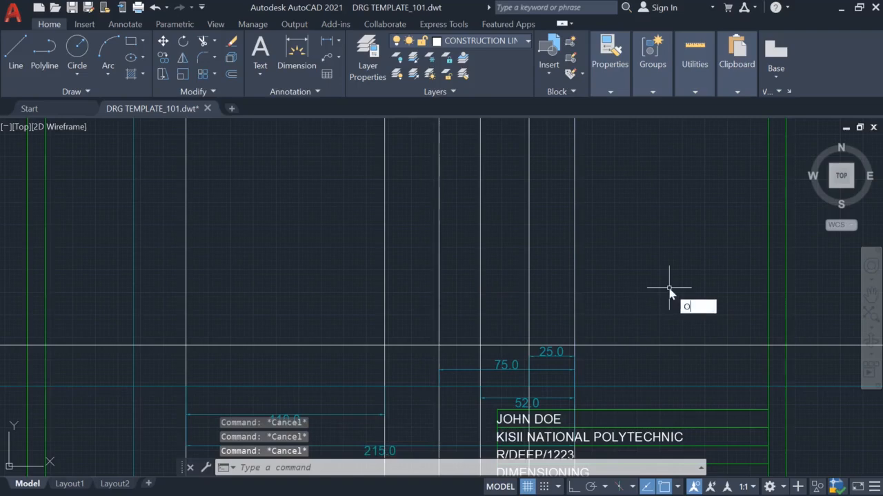
- Offset the fourth white vertical line from the right by 85 toward the left
text(o)
key(Return)
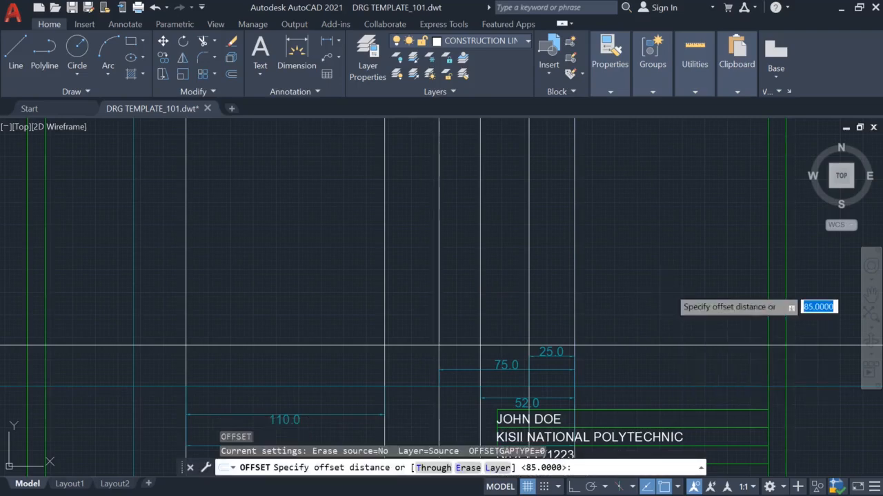
key(Return)
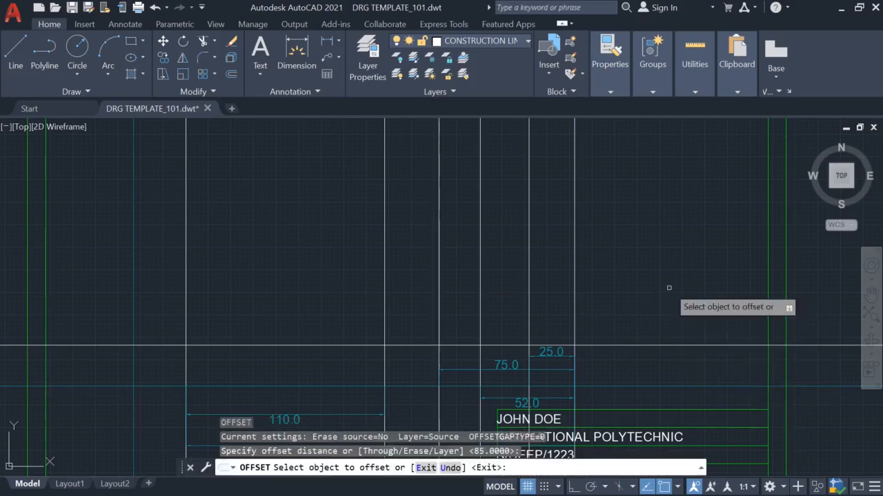
click(439, 315)
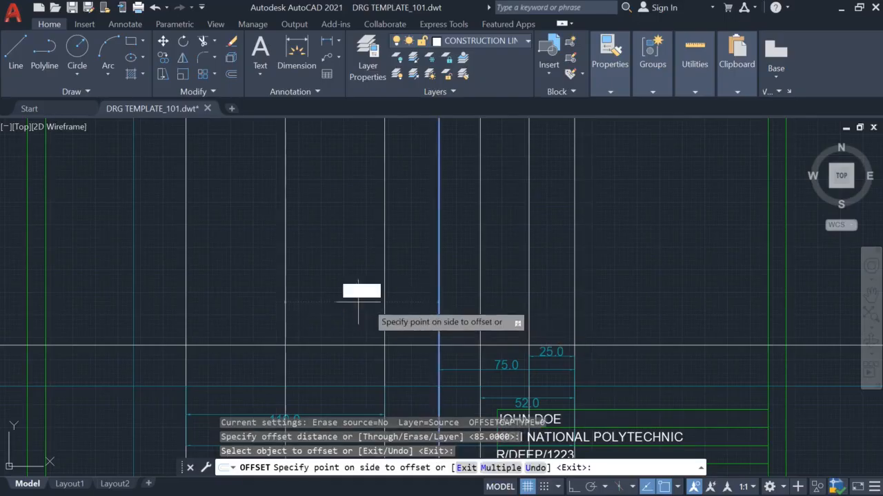
click(270, 275)
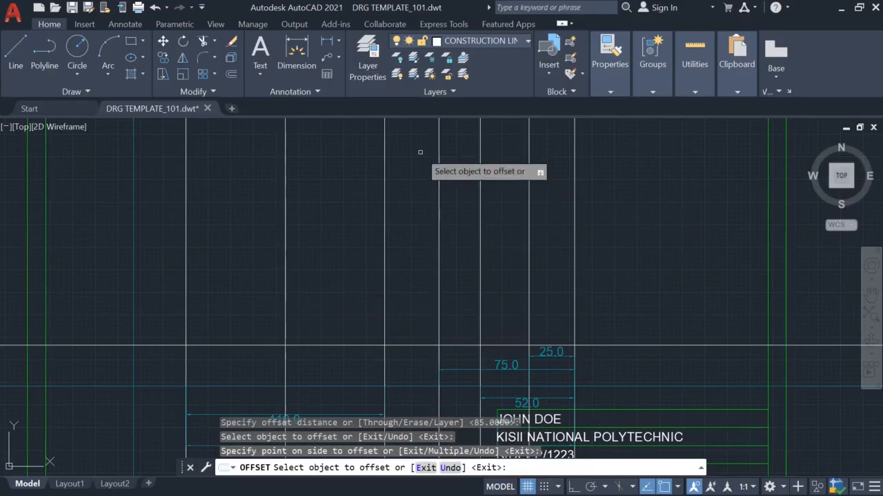
key(Escape)
key(Escape)
key(Escape)
key(Escape)
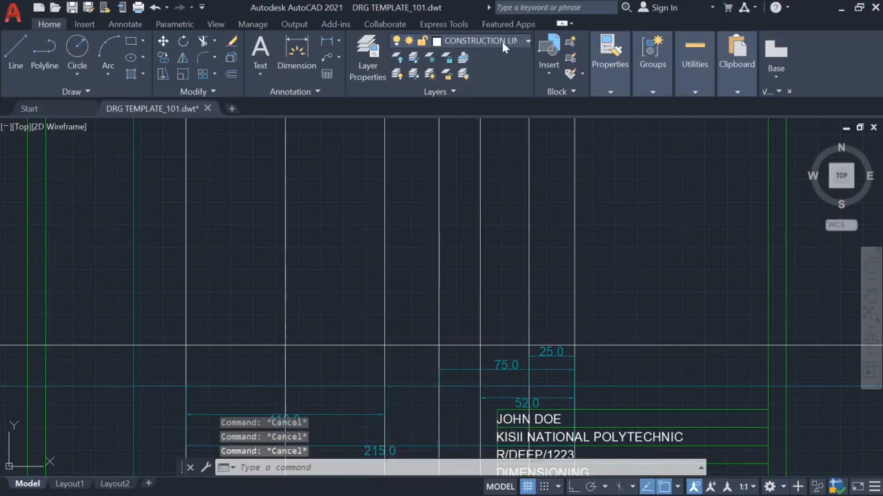
- On the DIMENSION LINE layer, dimension from the fourth white vertical line from the right to the second from the left, aligned with the 75 dimension
click(503, 44)
click(462, 157)
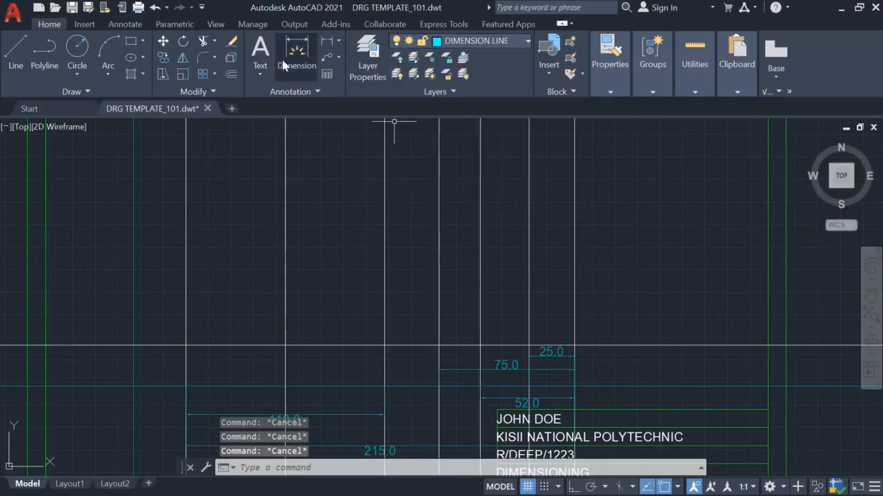
scroll(375, 233, down, 4)
scroll(375, 248, up, 4)
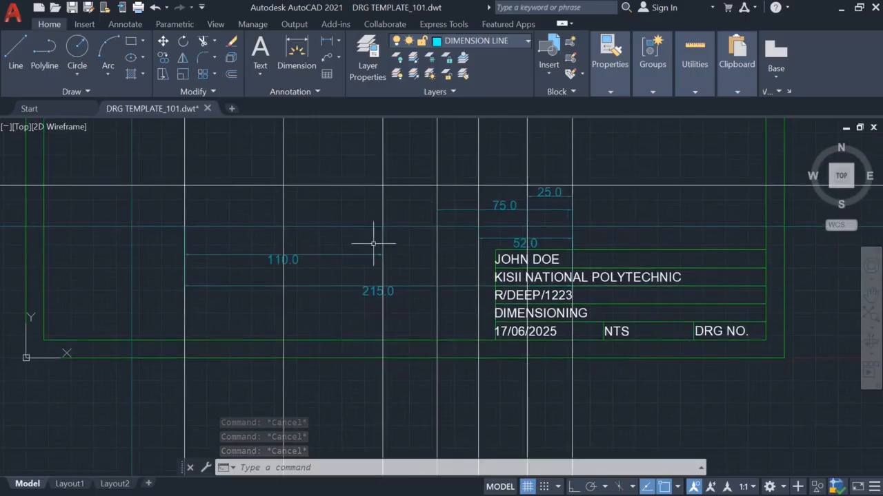
click(295, 52)
key(Return)
click(436, 211)
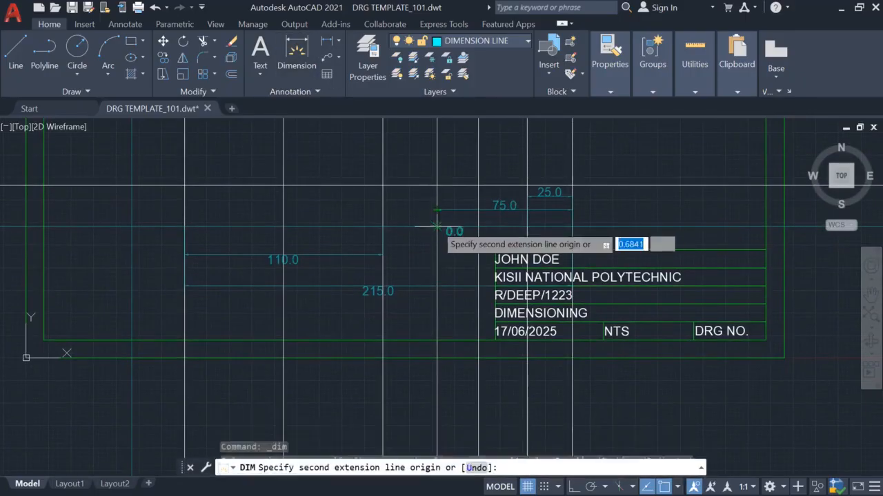
click(284, 226)
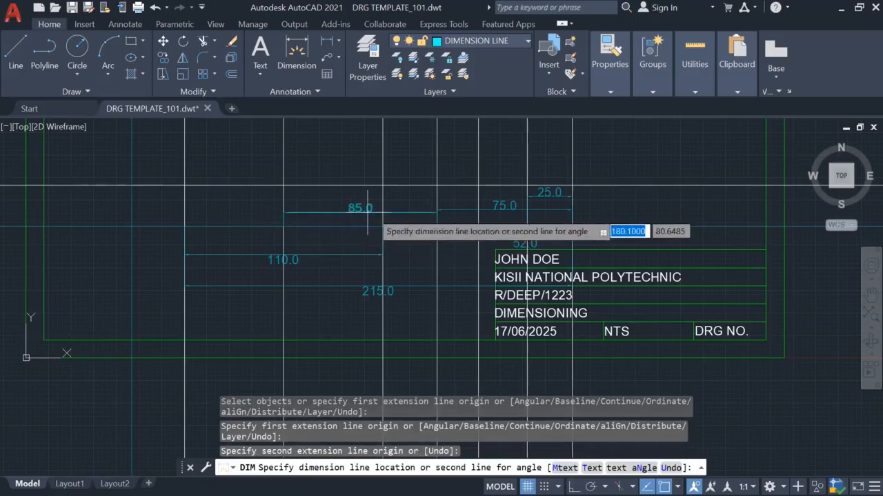
scroll(440, 209, up, 5)
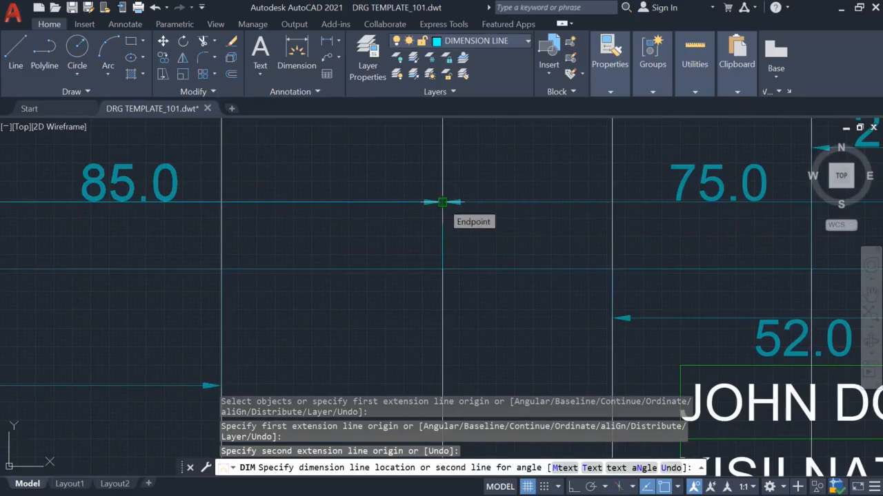
click(442, 202)
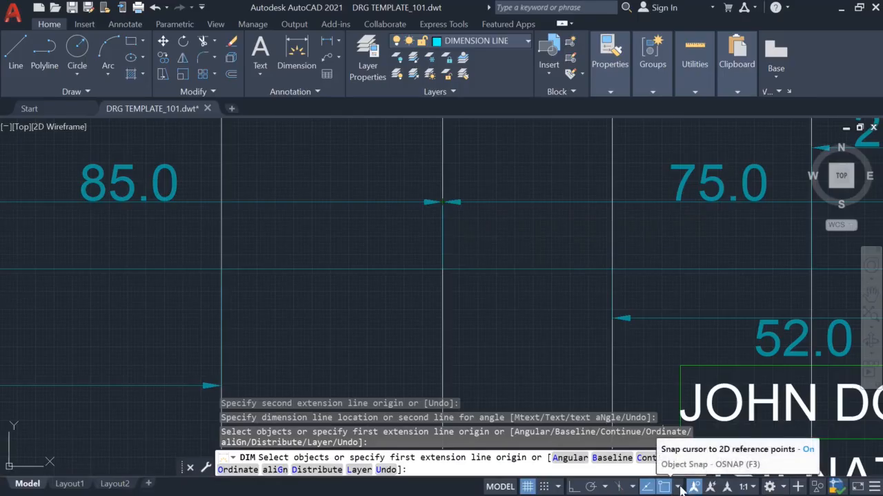
- Turn off the Extension object snap
click(681, 486)
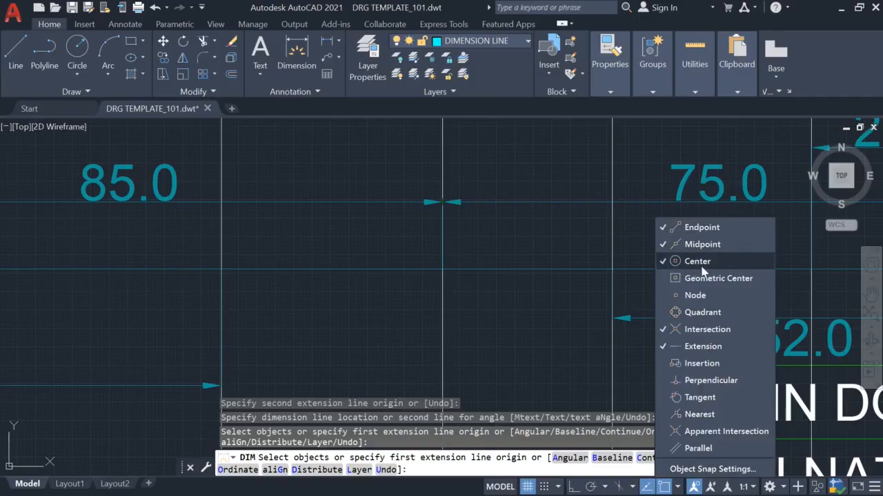
click(688, 347)
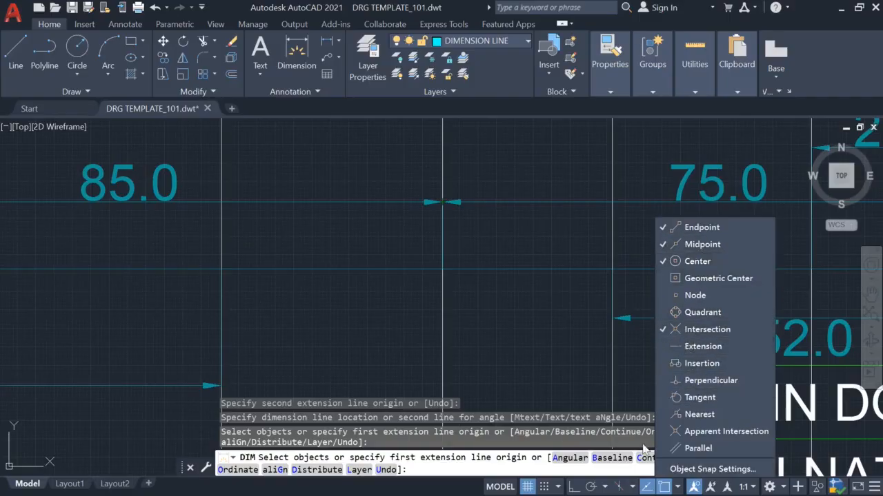
click(585, 276)
scroll(534, 326, down, 4)
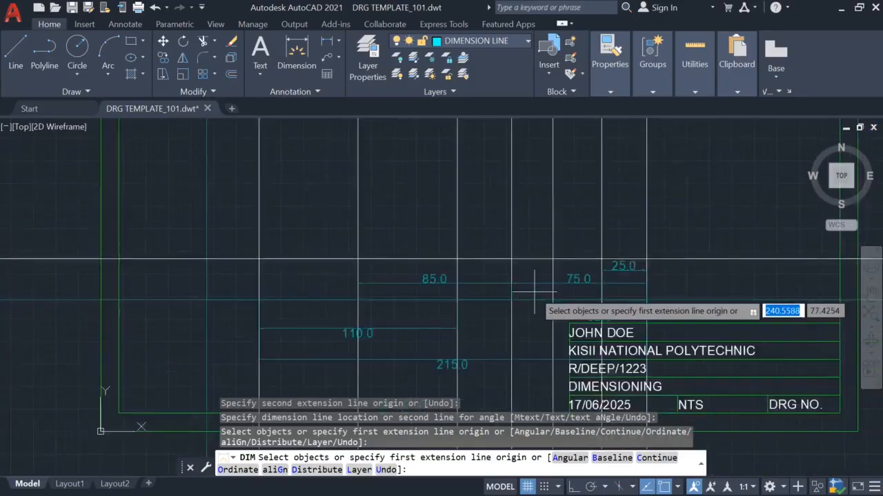
mouse_move(513, 252)
middle_down()
mouse_move(477, 315)
mouse_move(479, 305)
middle_up()
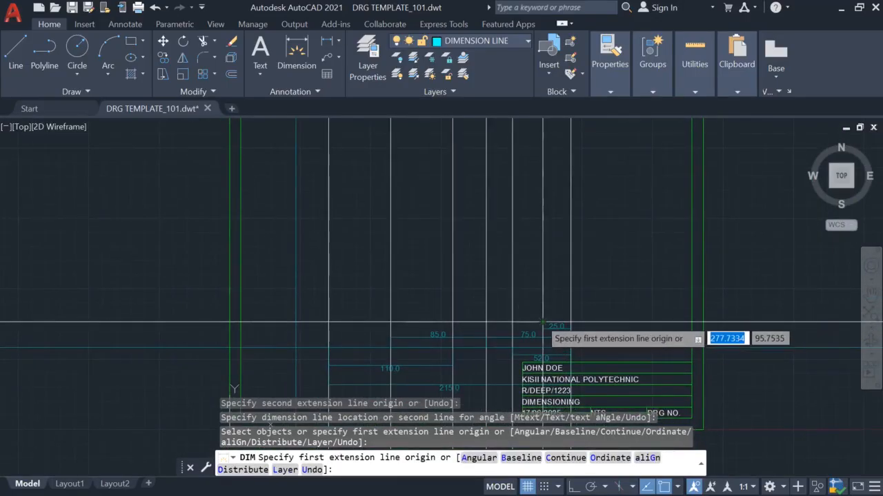
- Check the reference figure in the Word document, then make the CONSTRUCTION LINE layer current in AutoCAD
click(623, 484)
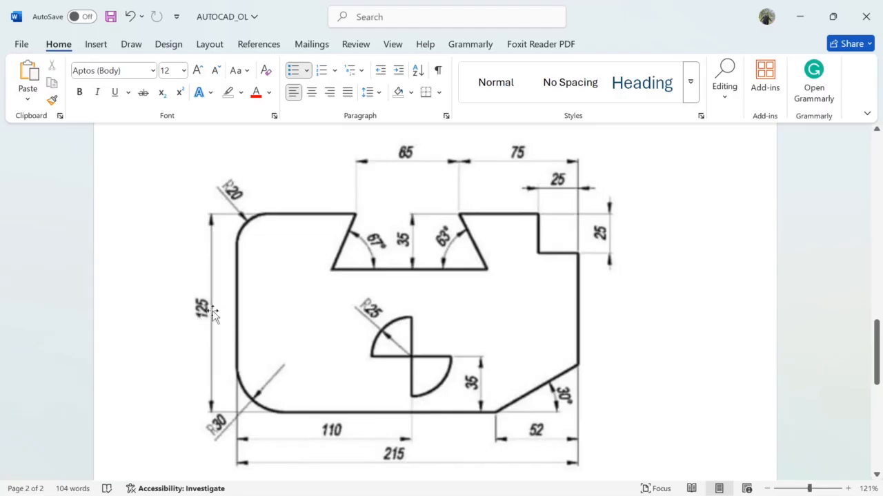
key(alt+Tab)
click(501, 43)
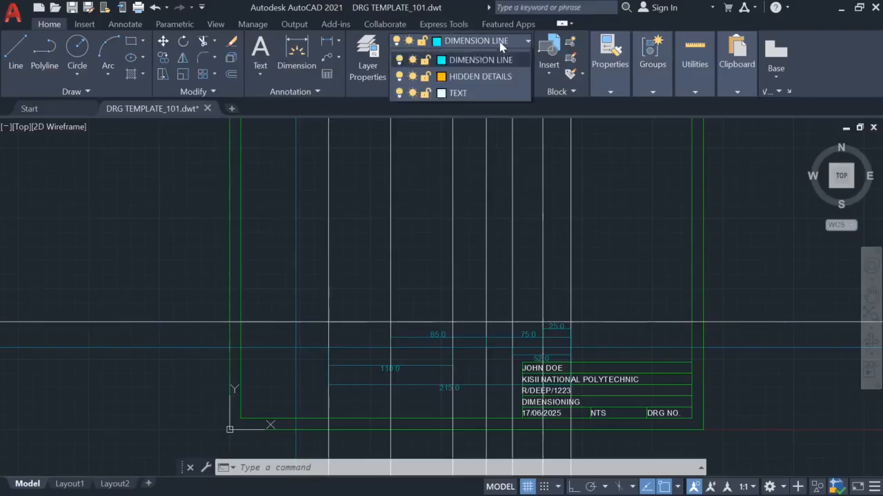
click(480, 126)
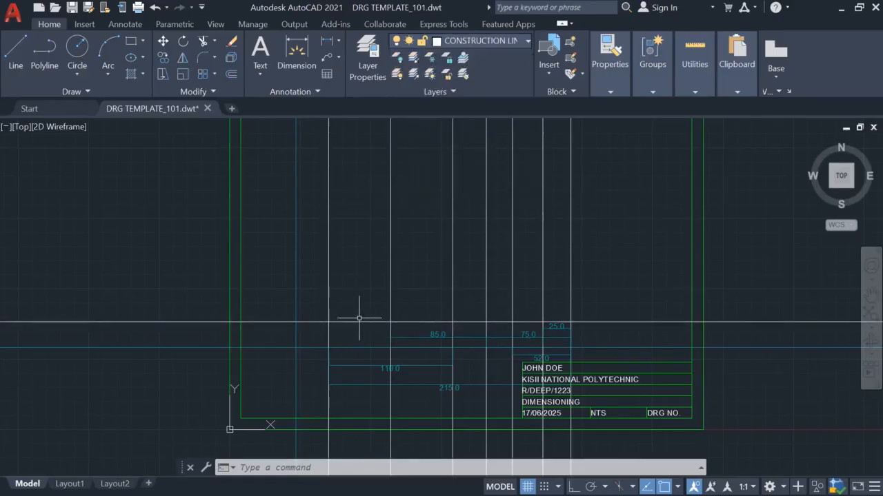
key(Escape)
key(Escape)
key(Escape)
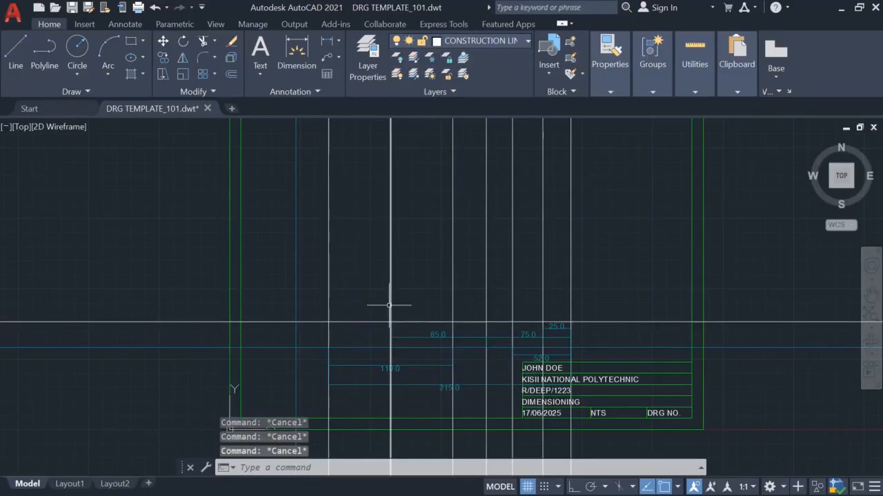
- Offset the white horizontal construction line upward by 125
text(o)
key(Return)
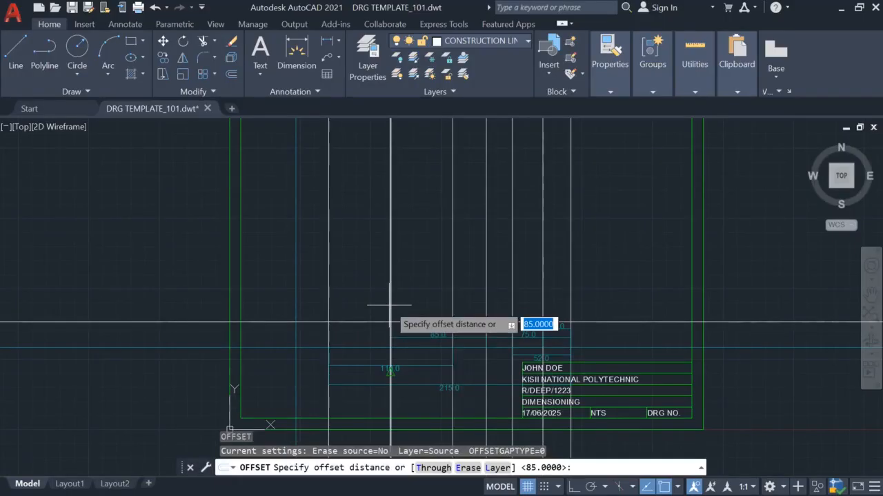
text(125)
key(Return)
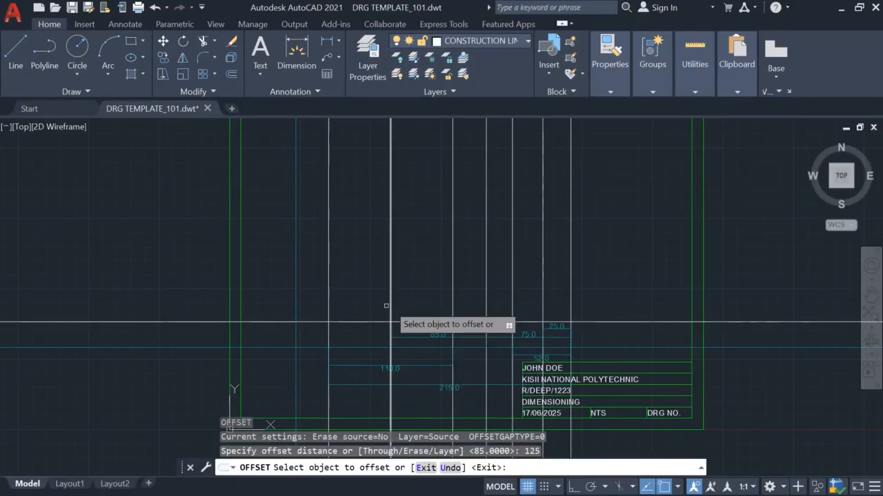
click(355, 322)
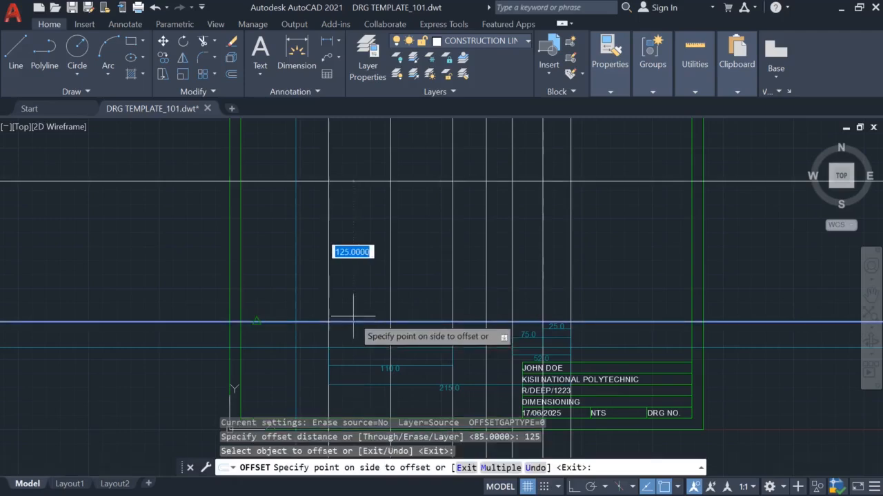
click(348, 179)
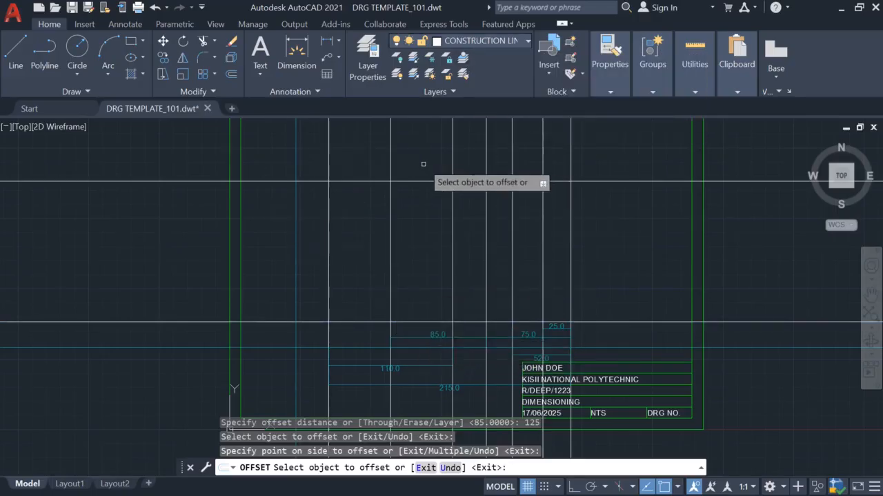
key(Escape)
key(Escape)
key(Escape)
key(Escape)
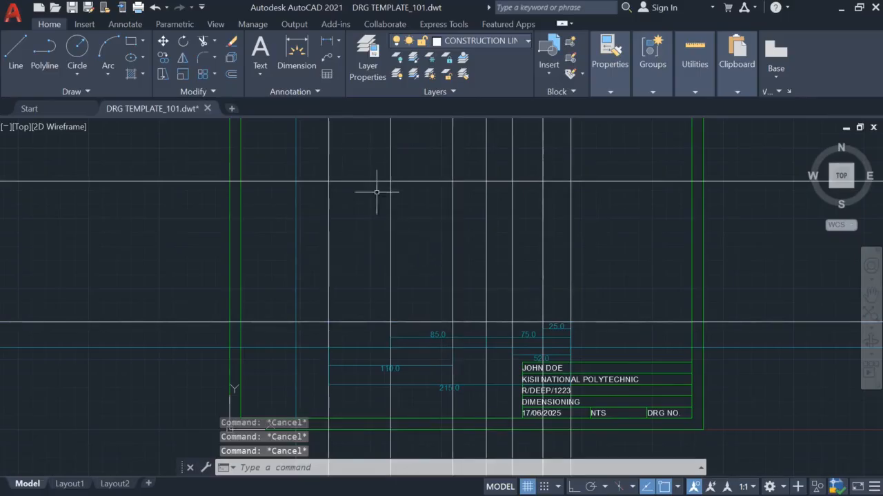
- Offset the upper white horizontal line 35 downward and the lower white horizontal line 35 upward
text(o)
key(Return)
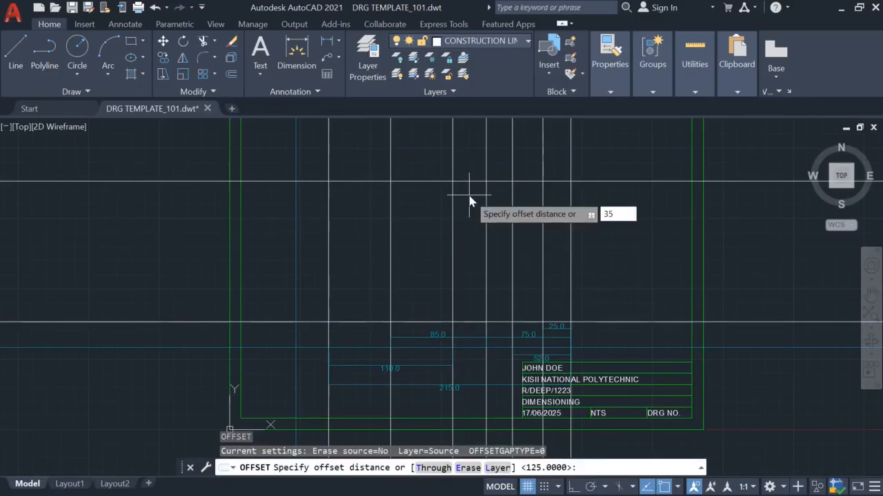
key(Return)
click(418, 182)
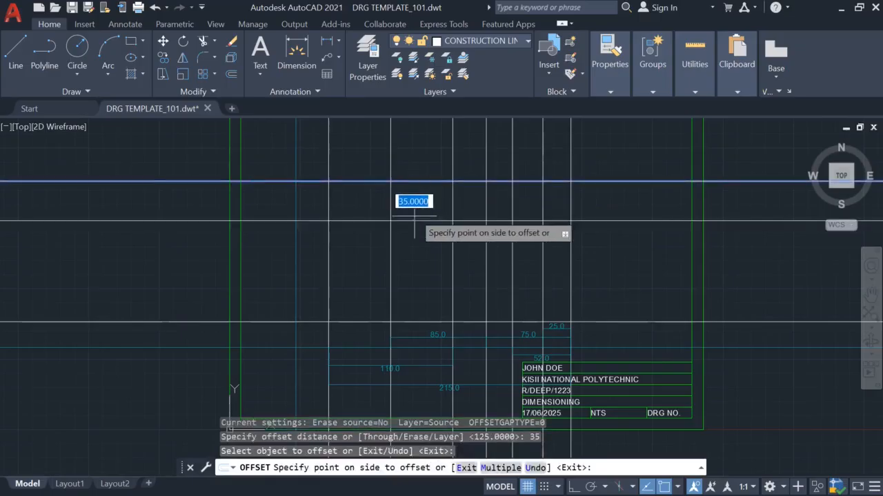
click(414, 220)
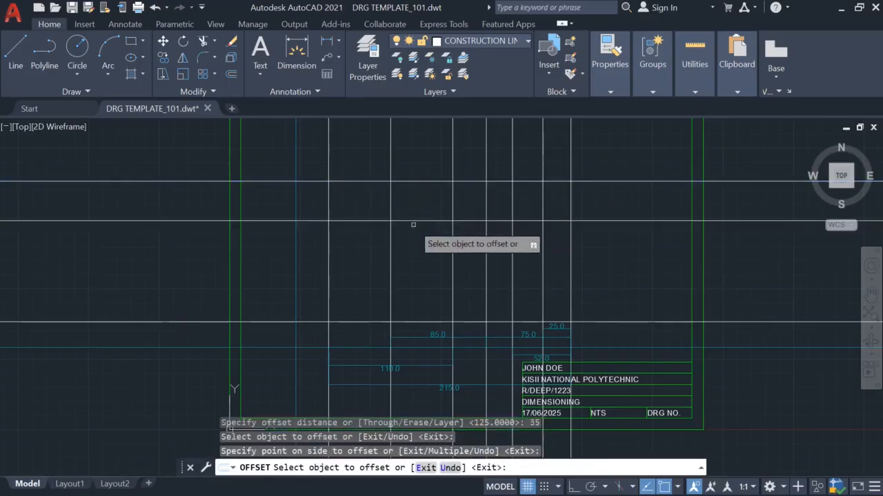
click(414, 321)
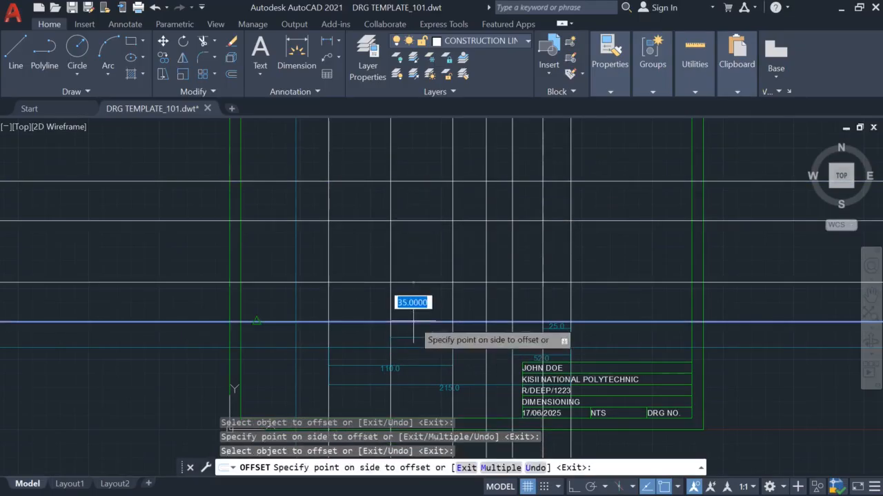
click(407, 275)
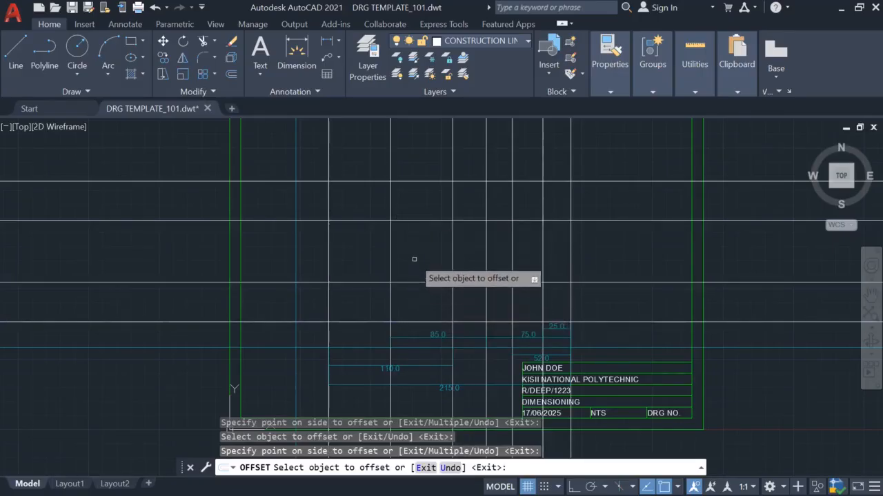
key(Escape)
key(Escape)
key(Escape)
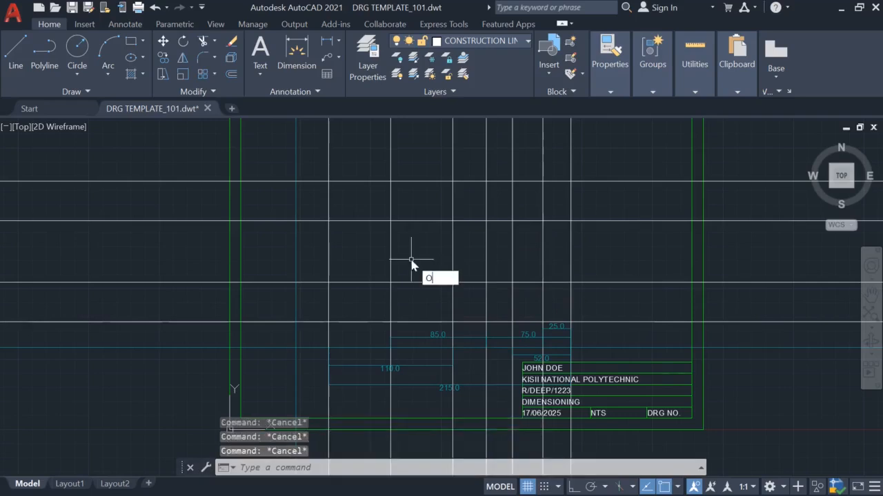
- Offset the white horizontal construction line just above the lowest one upward by 25
key(Return)
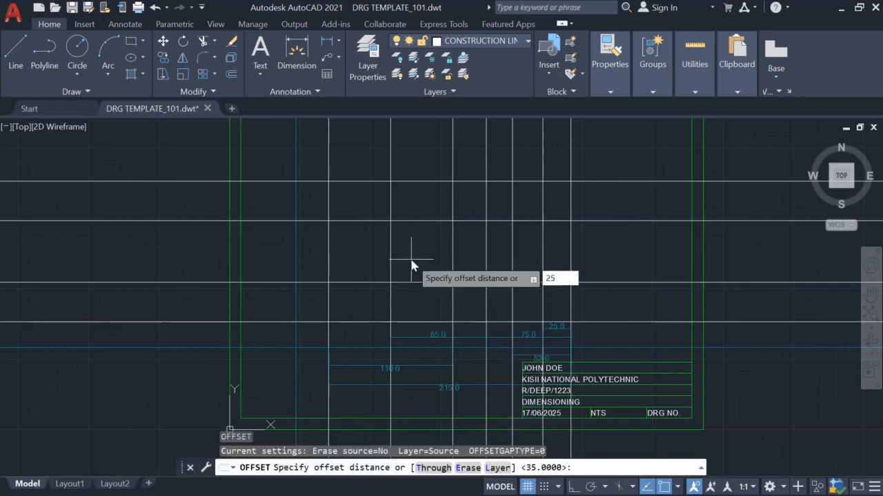
key(Return)
click(416, 283)
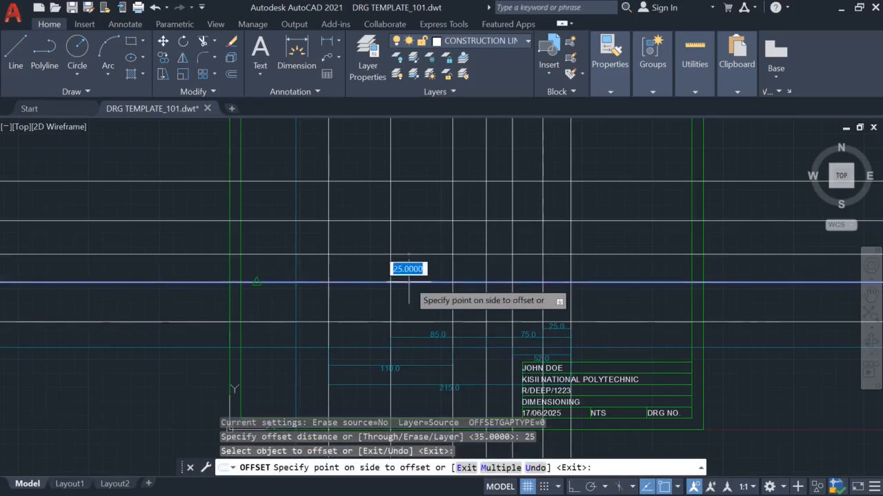
click(411, 251)
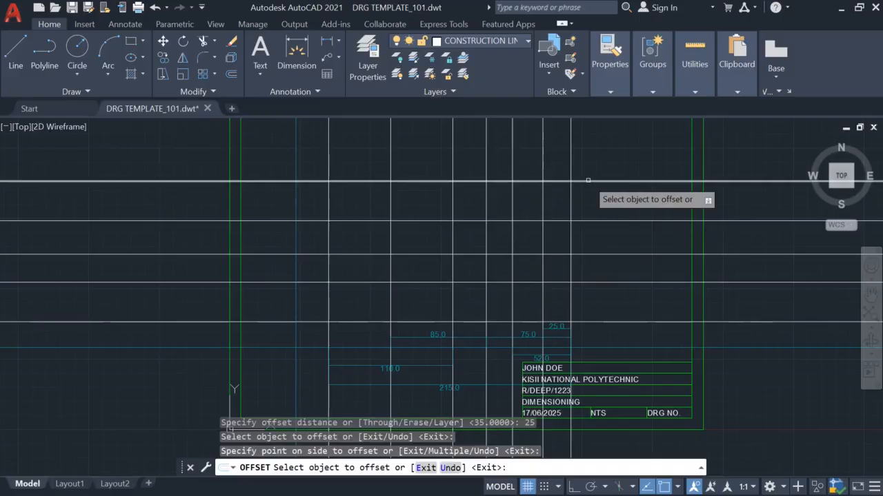
- Check the reference figure in the Word document, then offset the topmost white horizontal line downward by 25 in AutoCAD
key(alt+Tab)
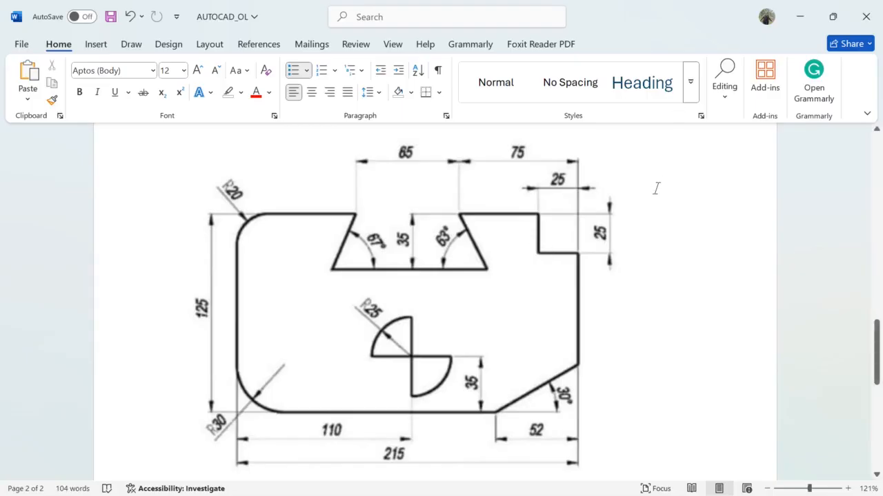
key(alt+Tab)
key(Escape)
key(Escape)
key(Escape)
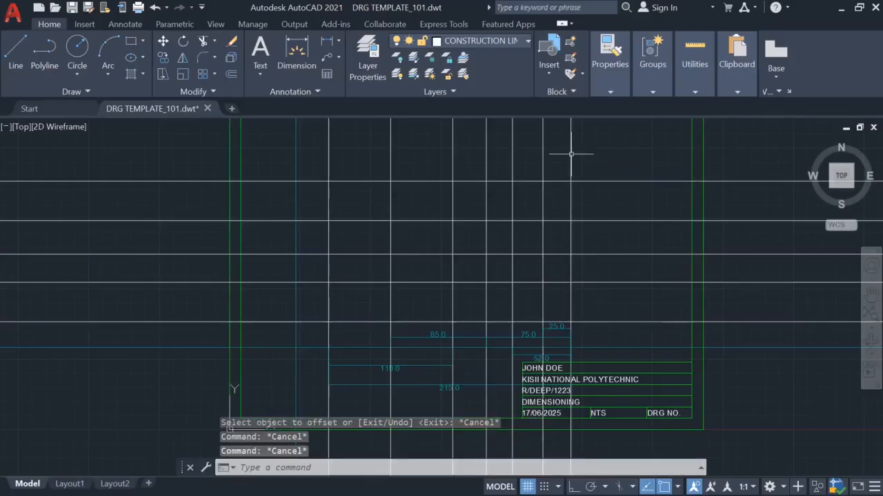
key(Return)
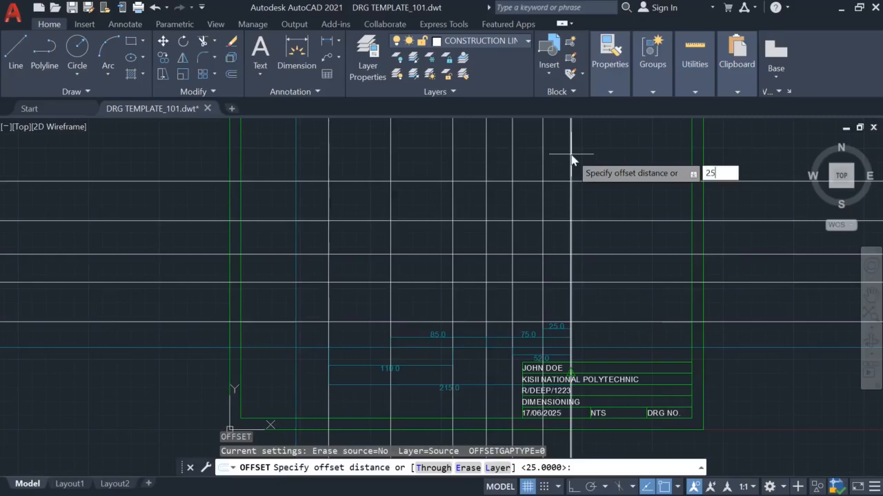
key(Return)
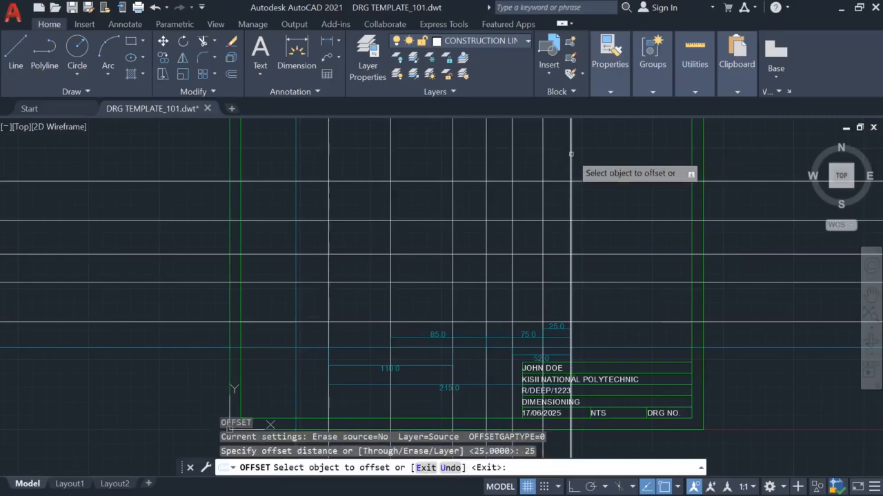
click(597, 181)
click(600, 199)
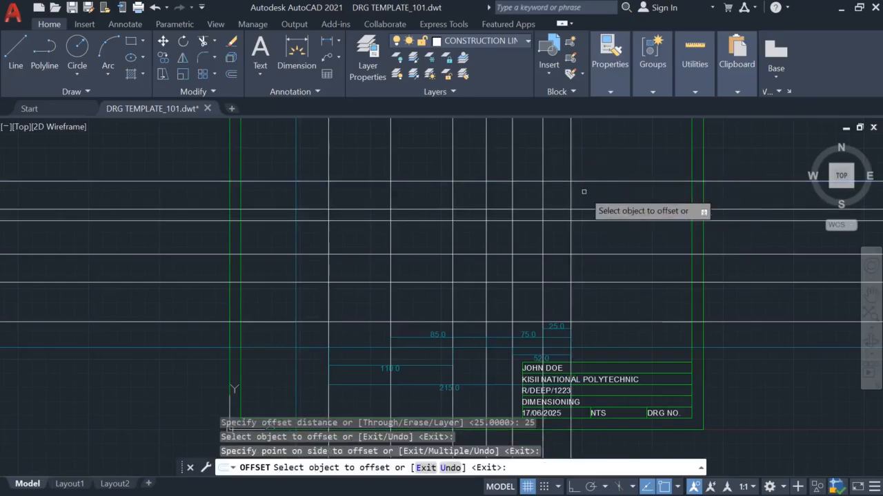
key(Escape)
key(Escape)
key(Escape)
- Make the DIMENSION LINE layer current
click(485, 42)
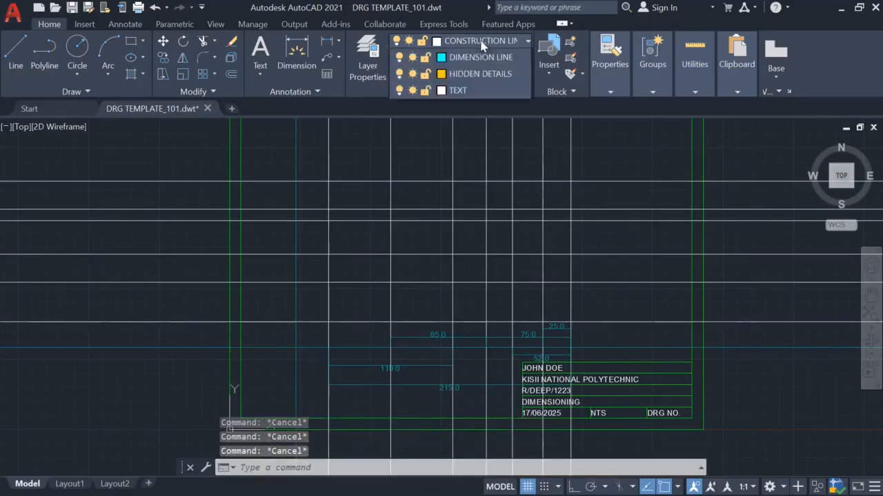
click(471, 159)
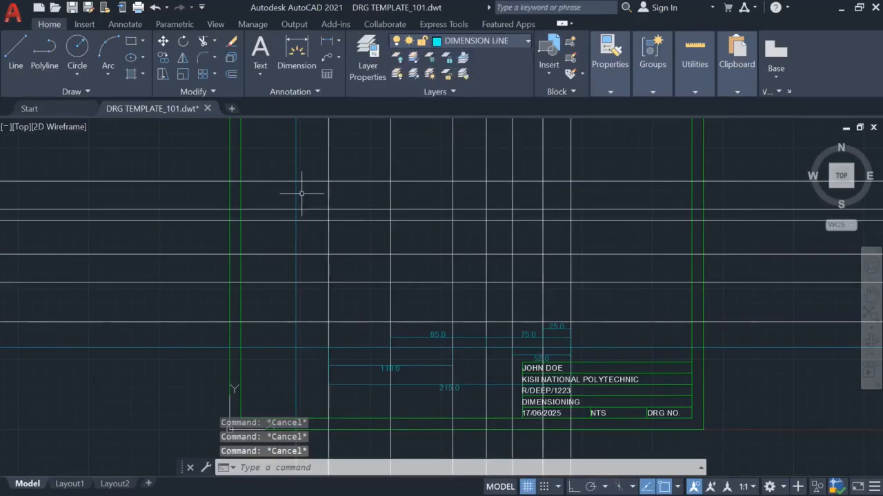
- Try dimensioning the gap between the two uppermost white horizontal lines near the sheet border, and delete that dimension
click(290, 55)
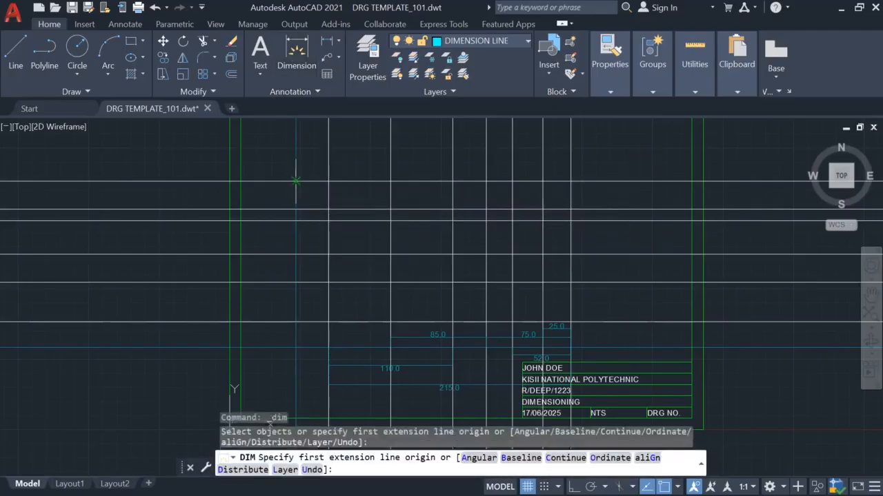
click(296, 182)
click(296, 207)
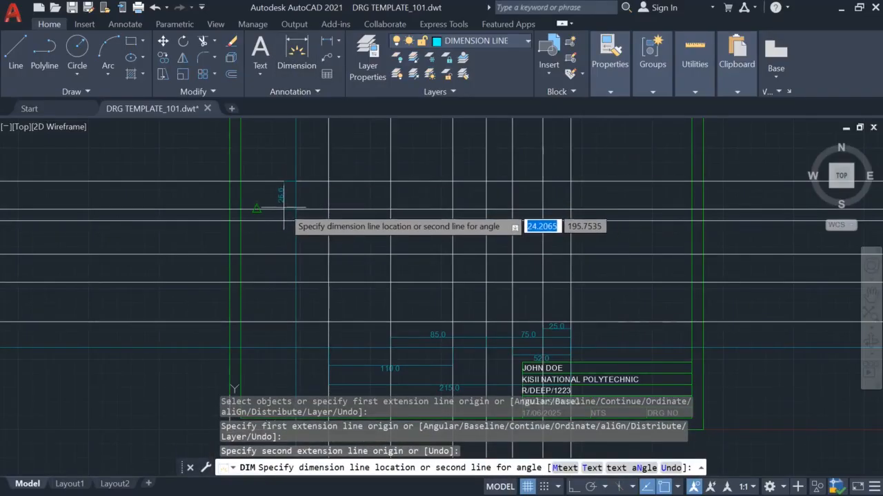
click(256, 199)
scroll(297, 206, up, 4)
middle_click(305, 207)
middle_click(306, 207)
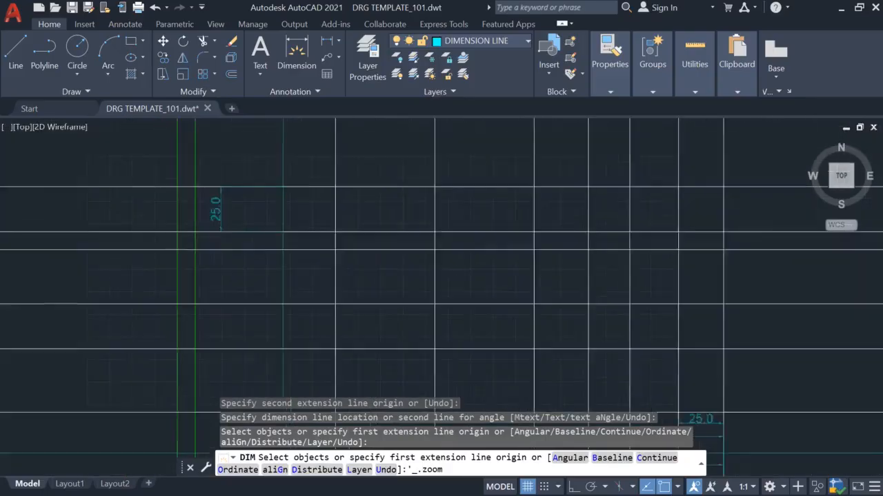
key(Escape)
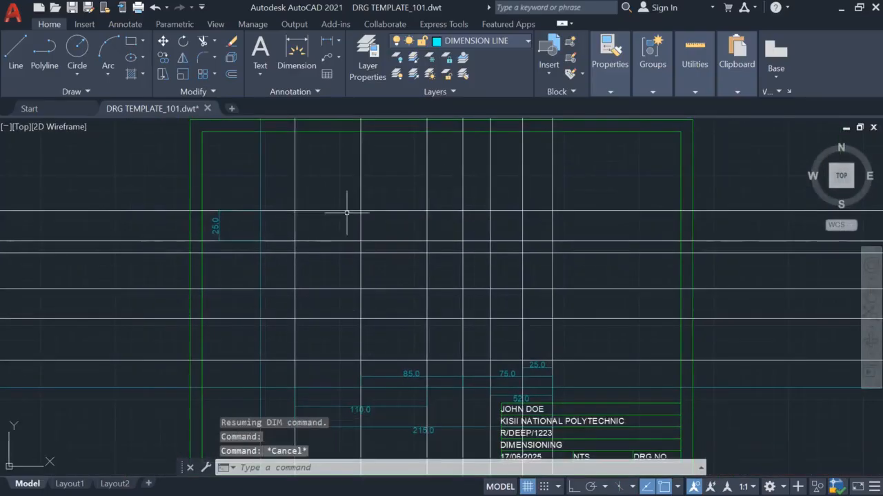
mouse_move(357, 222)
middle_down()
mouse_move(429, 227)
mouse_move(518, 205)
mouse_move(486, 199)
middle_up()
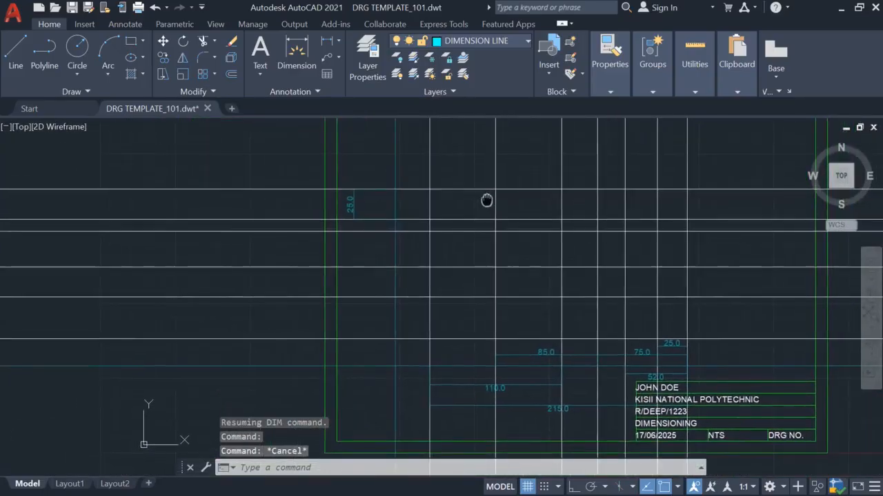
click(354, 204)
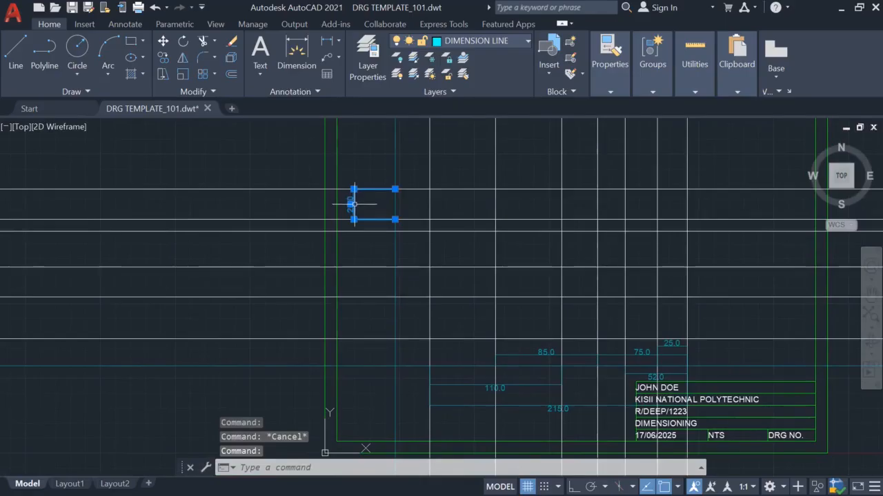
key(Delete)
- Dimension the gap between the two uppermost white horizontal lines, placing it just left of the cyan vertical line
click(297, 56)
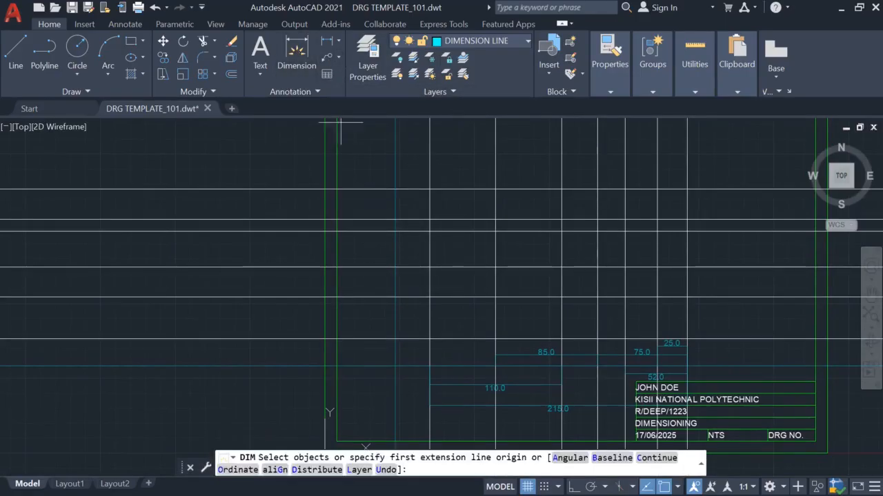
key(Return)
click(395, 189)
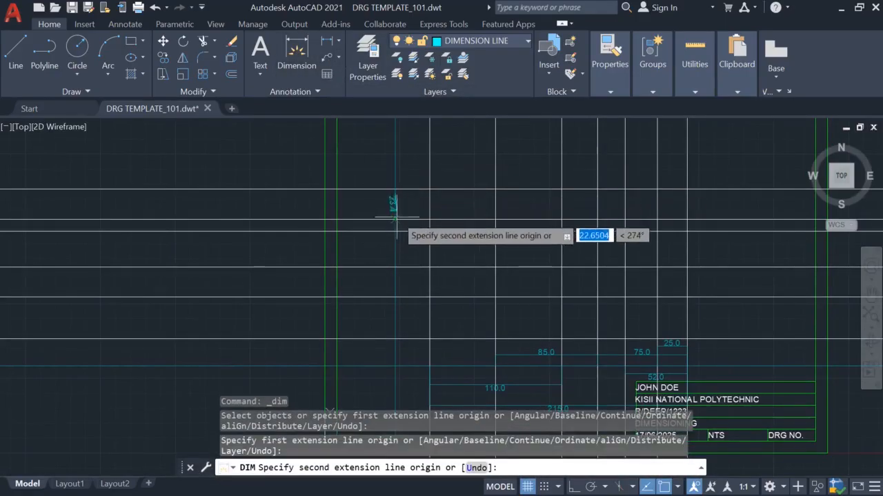
click(395, 220)
click(385, 238)
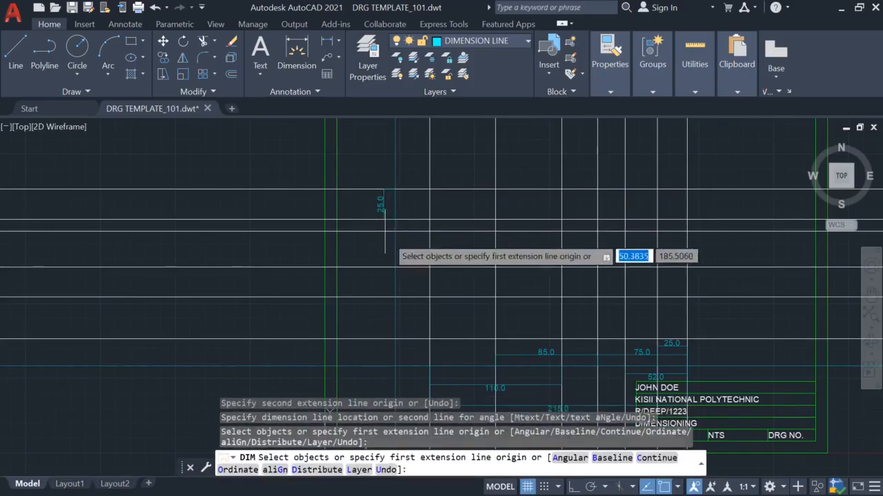
- Try dimensioning from the first to the third white horizontal line near the sheet border, and delete that dimension
click(297, 71)
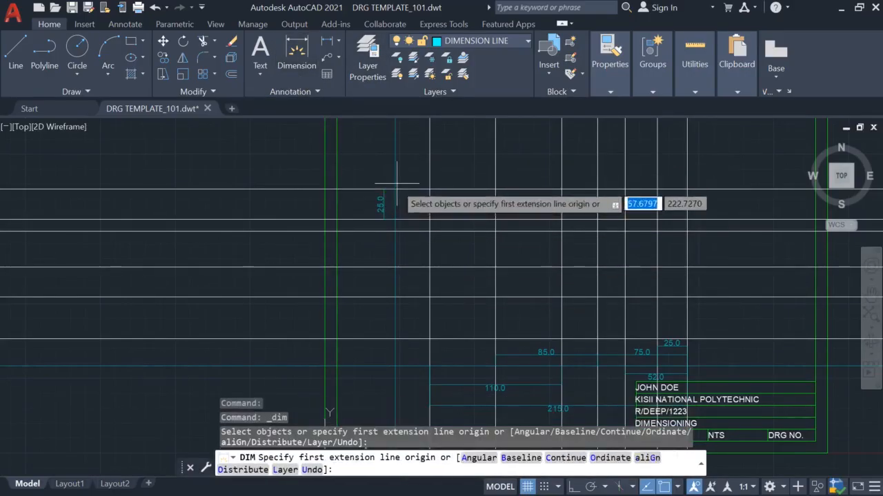
click(394, 189)
click(393, 230)
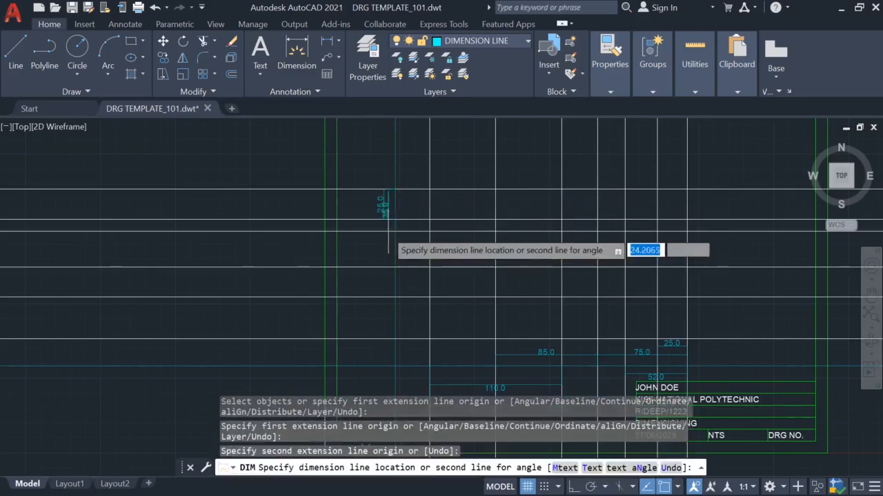
click(367, 233)
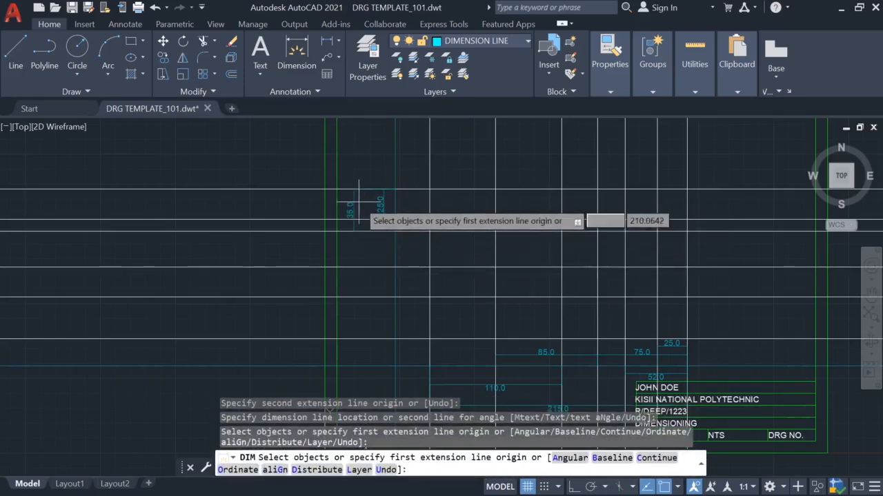
click(351, 204)
key(Escape)
click(352, 207)
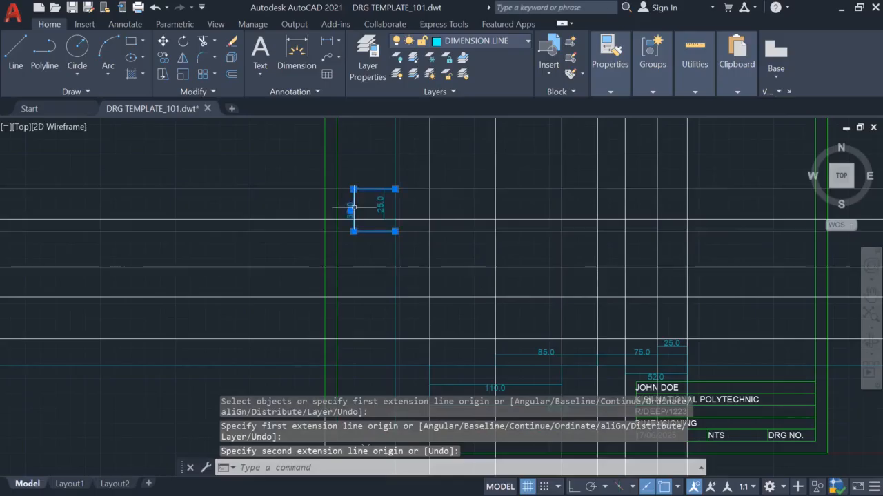
key(Delete)
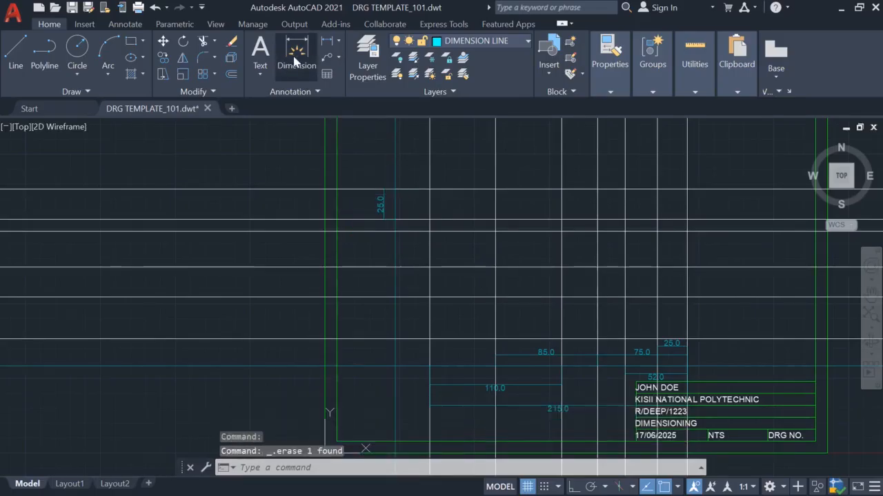
- Dimension from the first to the third white horizontal line, placing it close beside the upper gap dimension
click(295, 61)
click(394, 188)
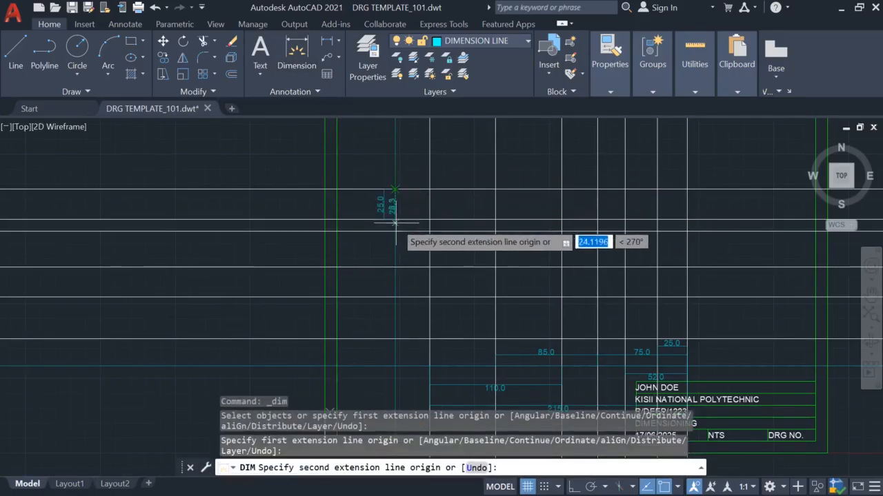
click(394, 231)
click(369, 228)
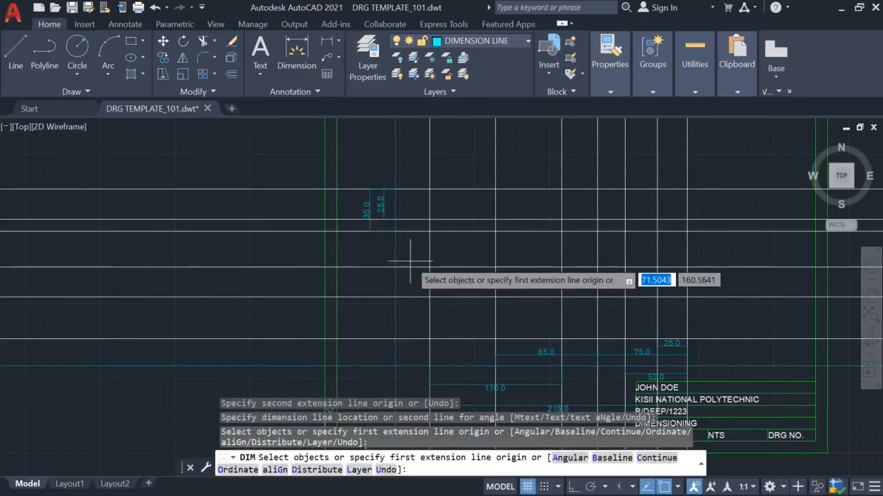
- Dimension the overall height from the topmost to the lowest white horizontal line, outside the two upper dimensions
click(295, 61)
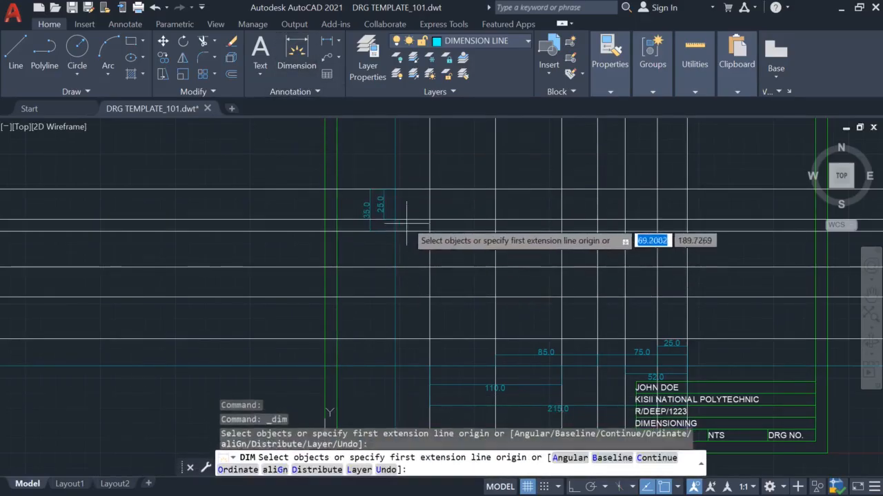
click(394, 189)
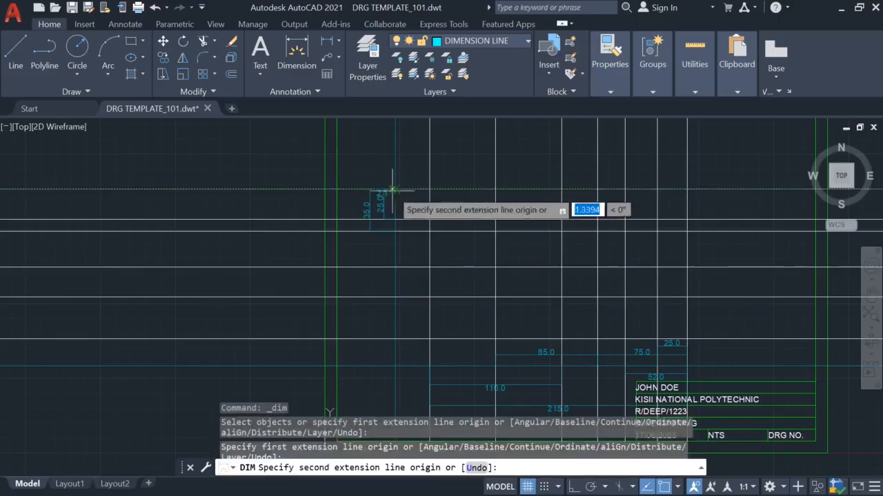
click(385, 343)
click(352, 334)
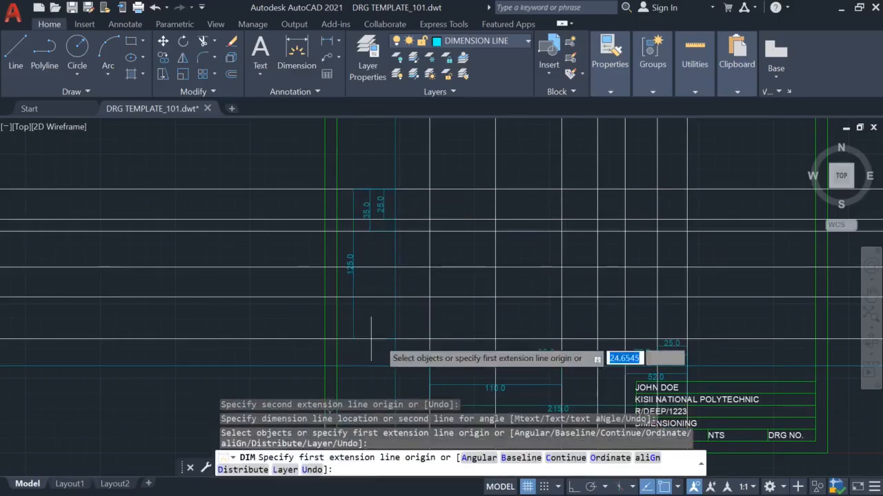
- Dimension the gap between the two lowest white horizontal lines, aligned with the inner dimension above it
click(295, 52)
click(394, 339)
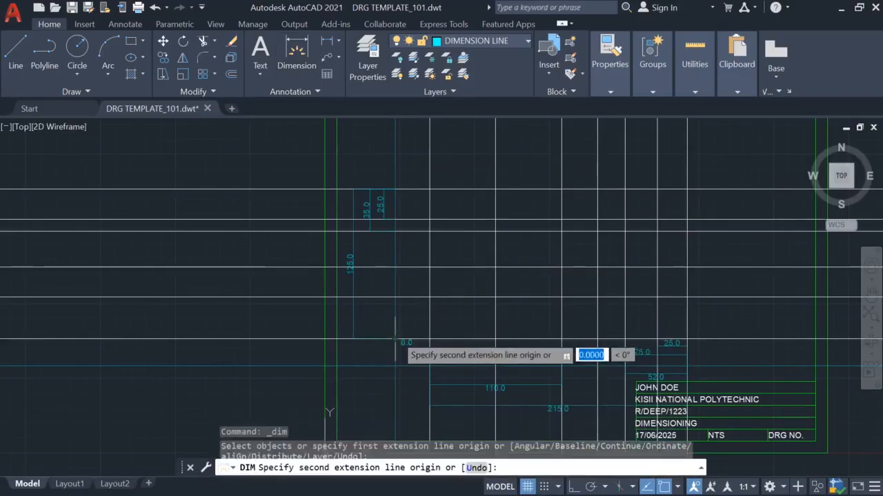
click(394, 298)
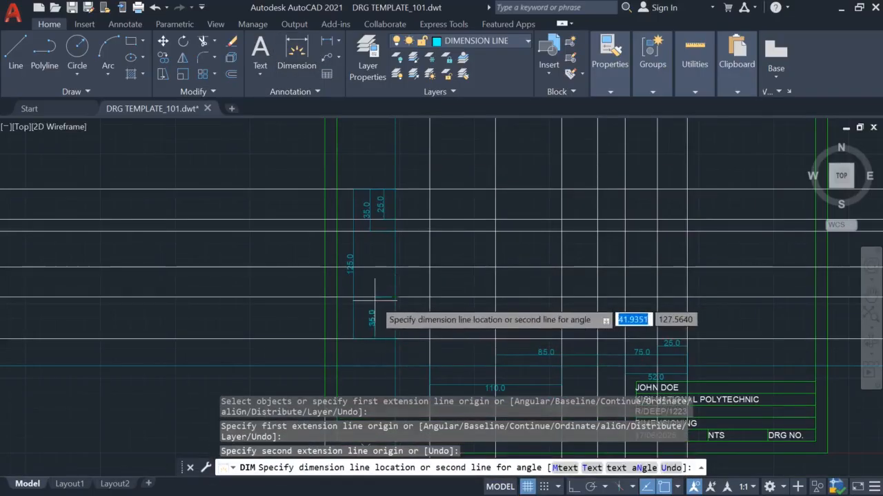
click(370, 228)
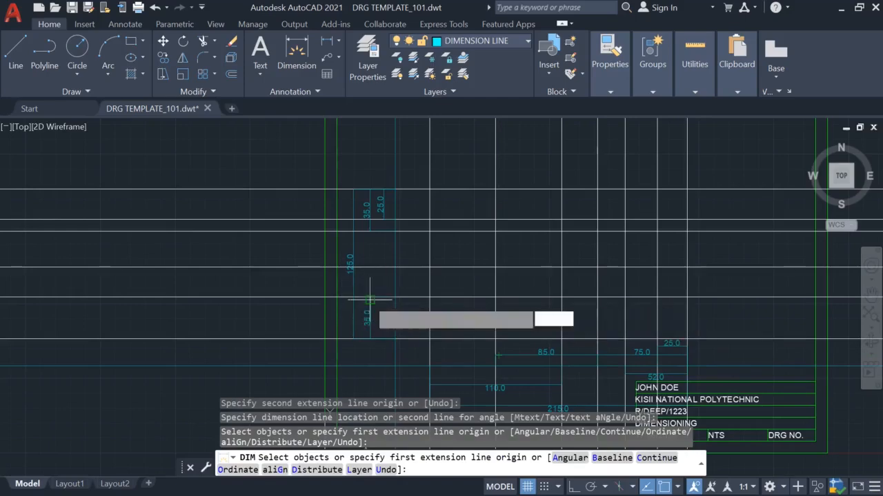
- Try dimensioning the gap between the second- and third-lowest white horizontal lines, and delete that dimension
click(297, 52)
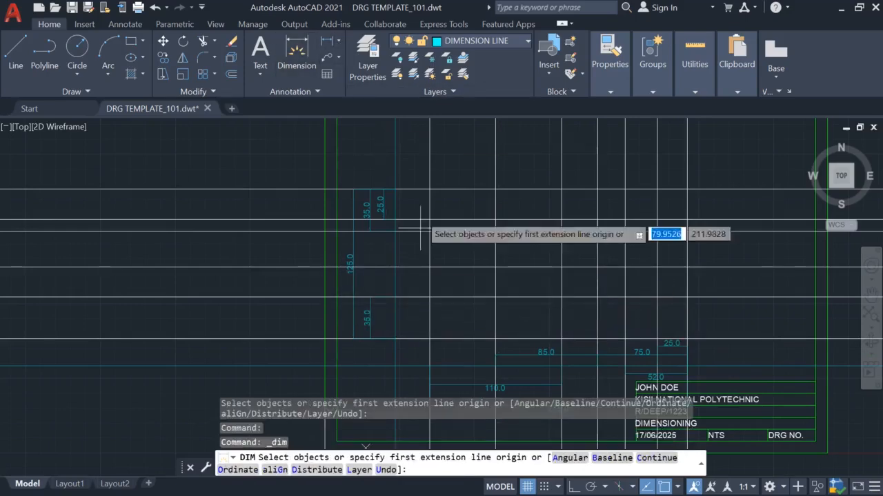
click(395, 296)
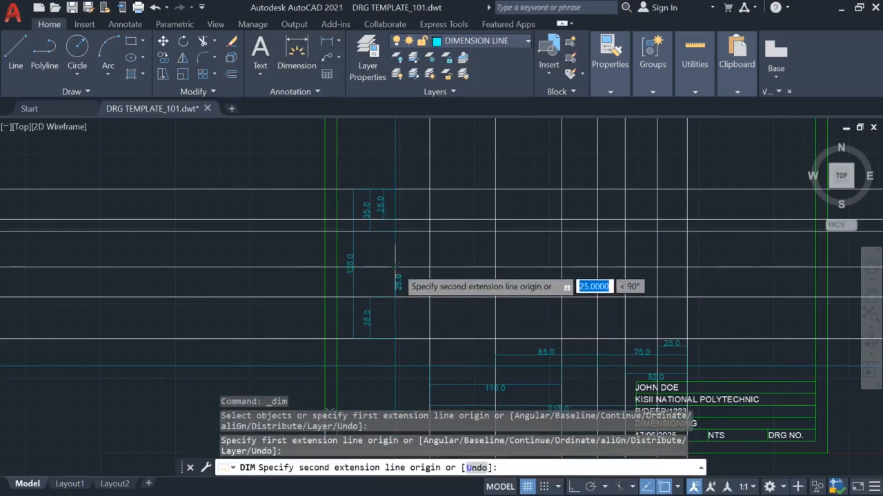
click(394, 268)
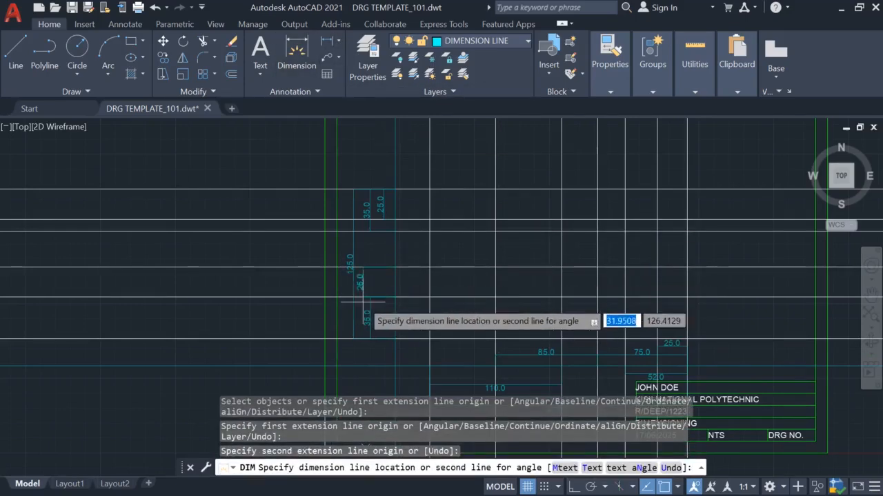
click(381, 231)
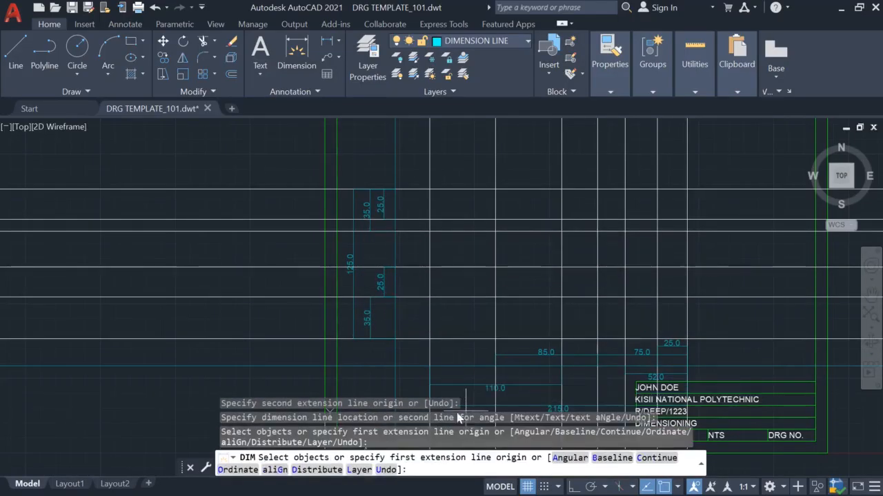
text(c)
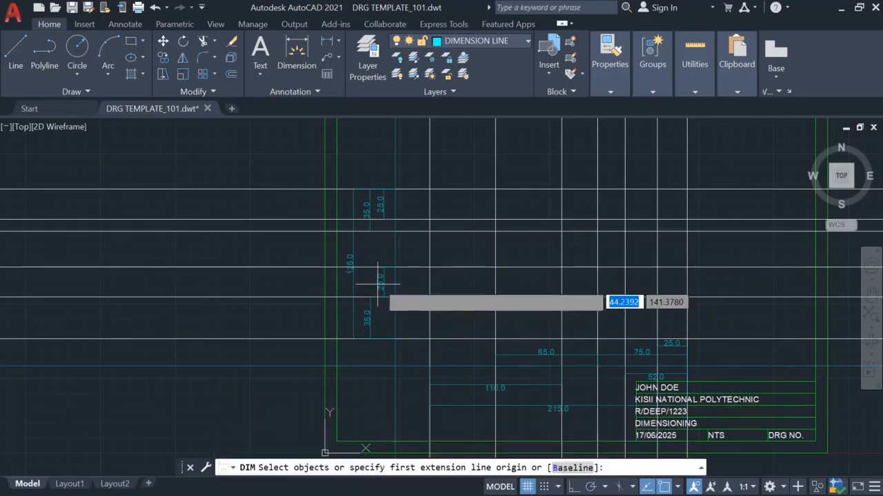
key(Return)
key(Escape)
key(Escape)
key(Escape)
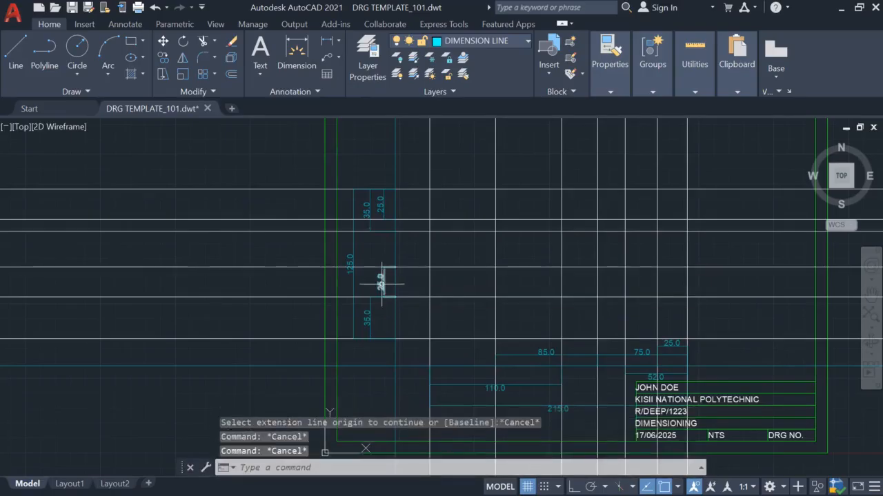
click(380, 282)
mouse_move(381, 282)
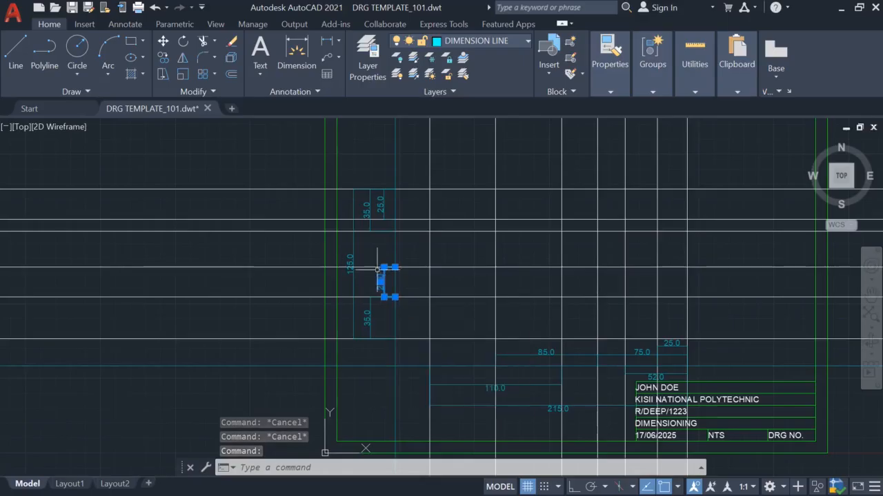
key(Delete)
- Dimension the gap between the second- and third-lowest white horizontal lines, aligned with the innermost dimension above it
click(297, 56)
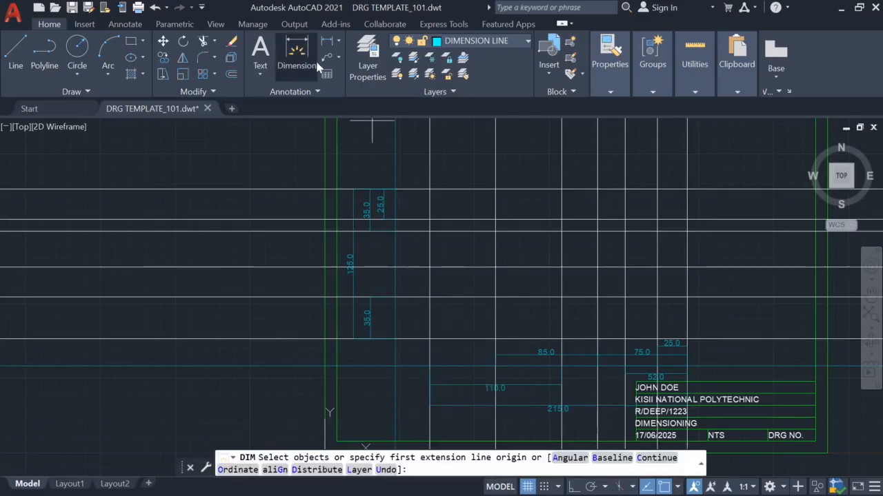
click(395, 298)
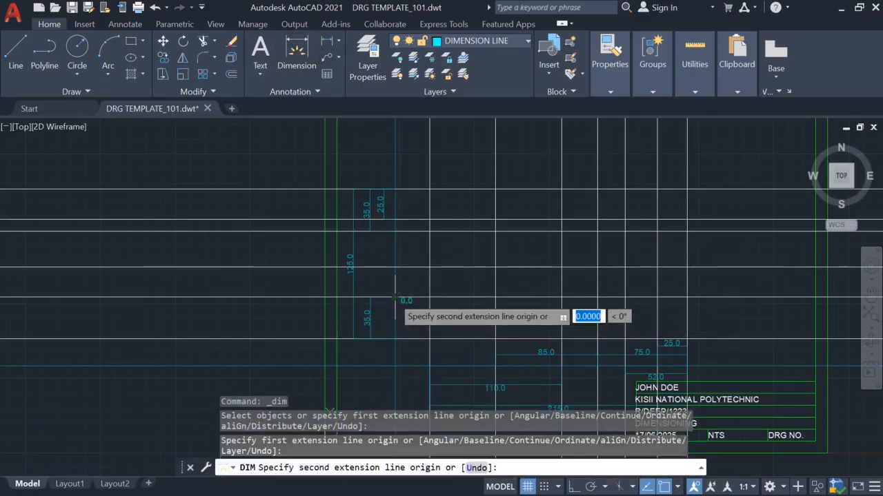
click(395, 268)
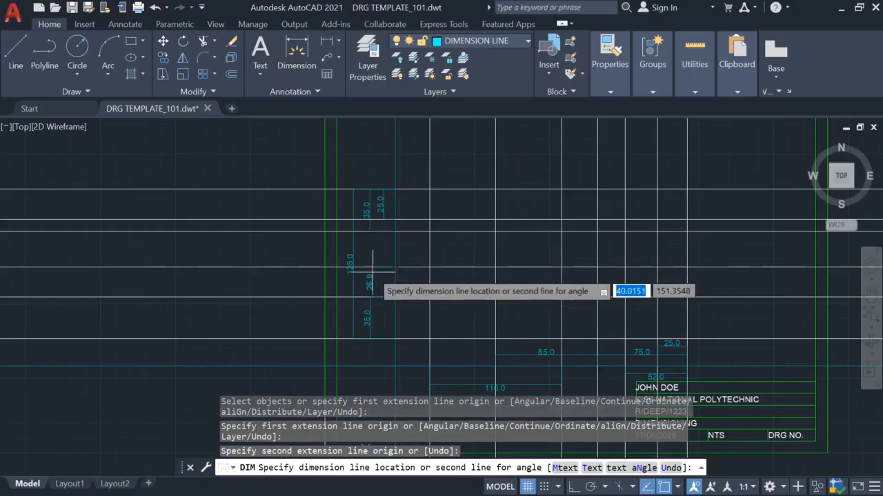
click(383, 219)
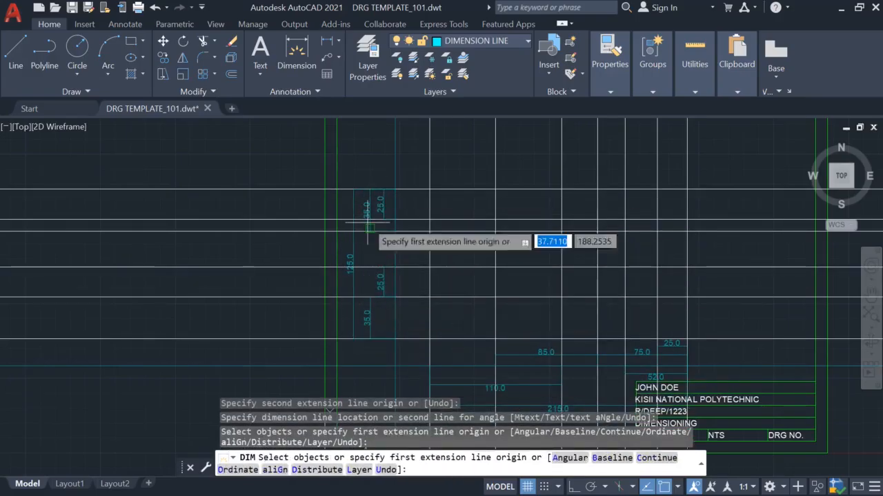
key(Escape)
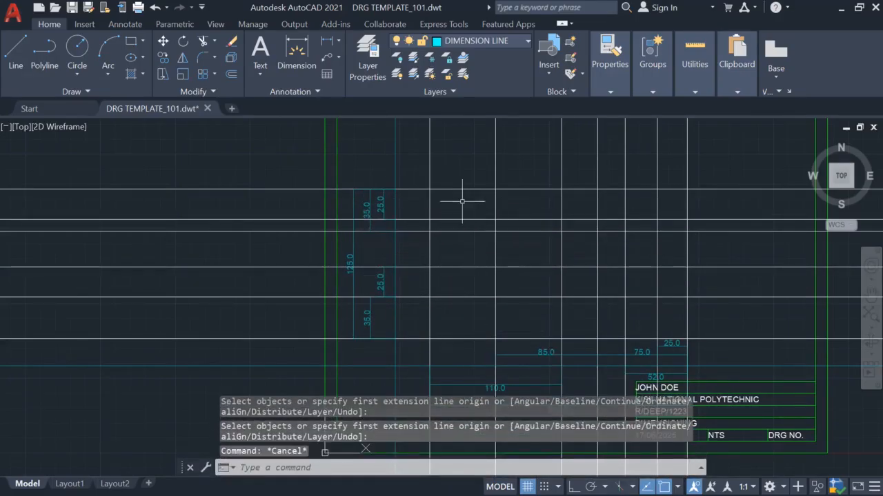
key(Escape)
key(Escape)
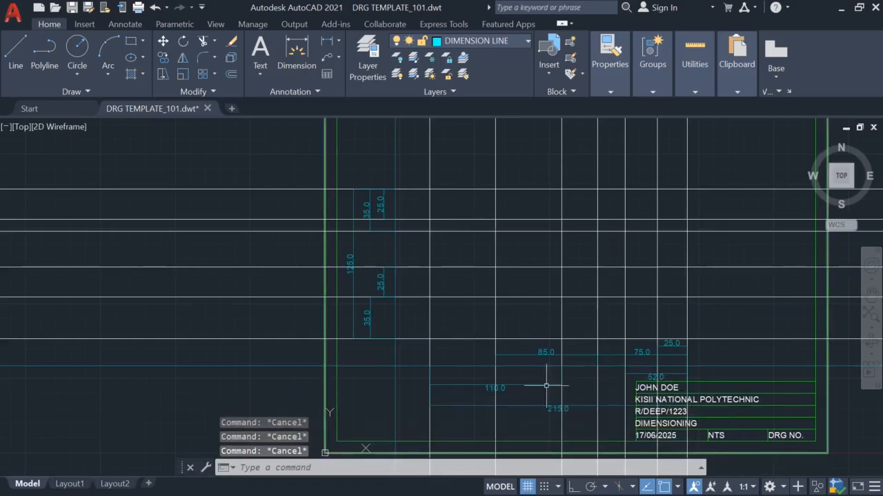
- Make BOLD OUTLINE the current layer
click(469, 41)
click(472, 67)
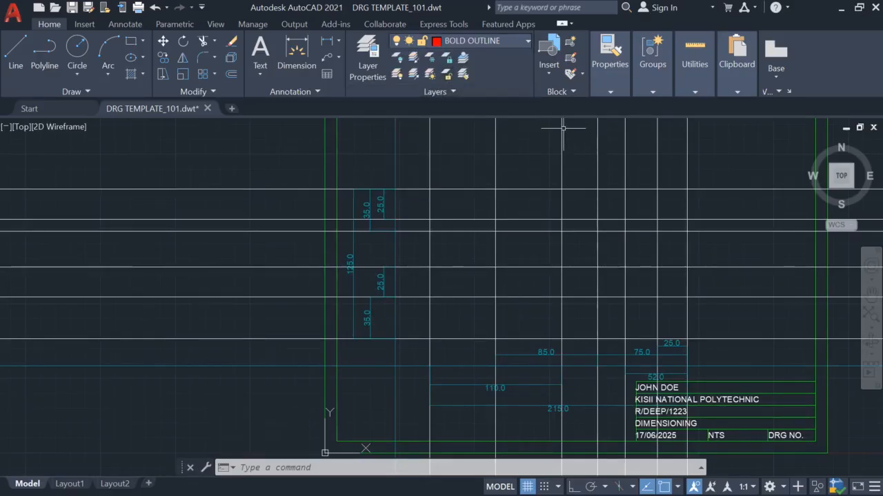
key(alt+Tab)
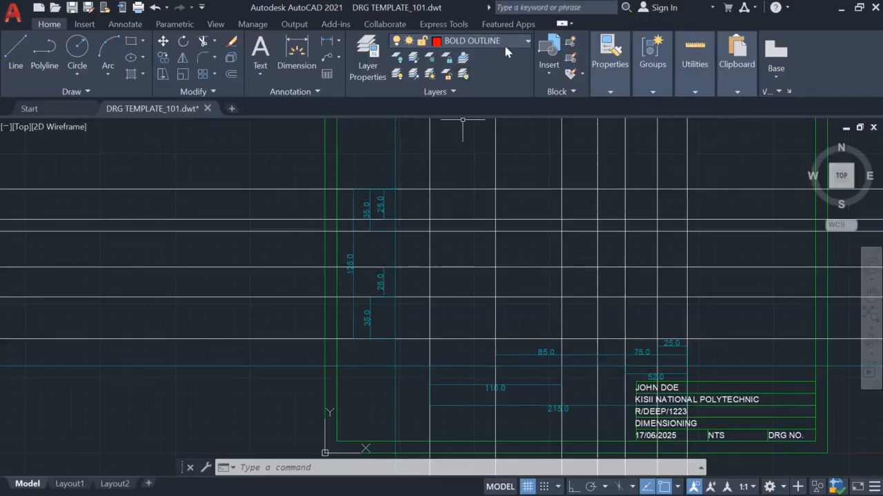
- On the CONSTRUCTION LINE layer, draw a 67° construction line through the intersection of the topmost white horizontal and the second white vertical line
click(504, 45)
click(500, 126)
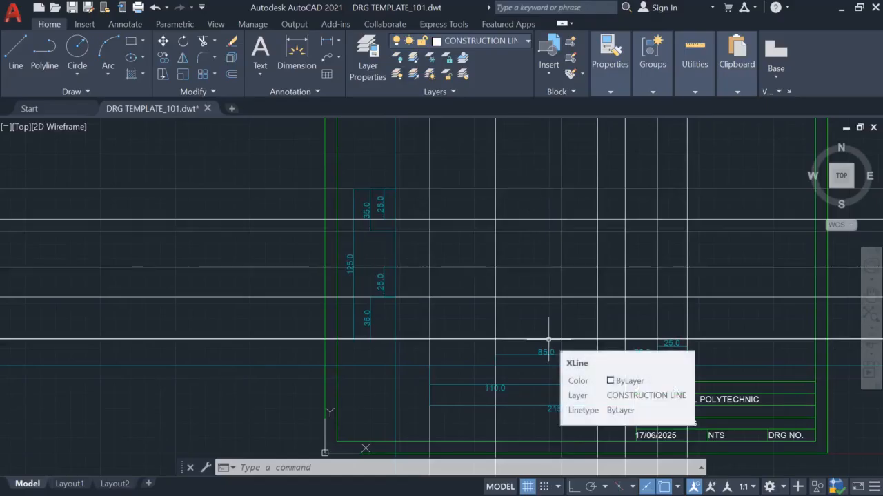
text(XL)
key(Return)
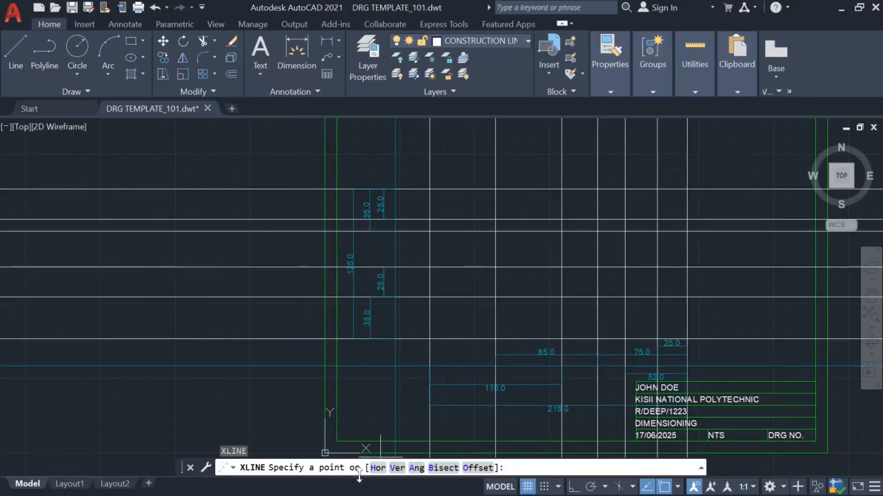
click(417, 469)
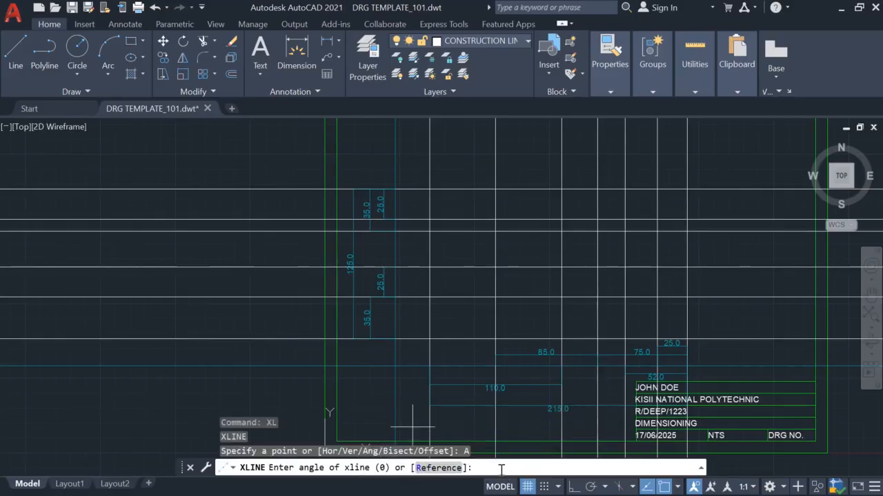
text(6)
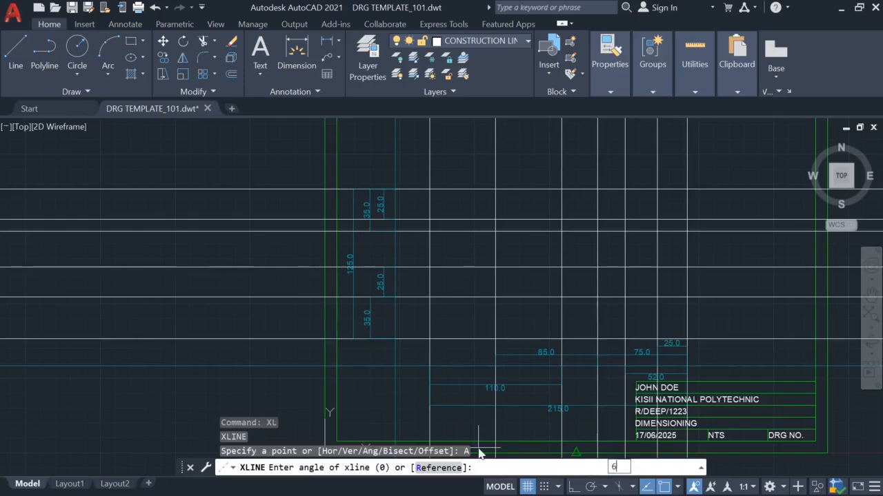
text(7)
key(Return)
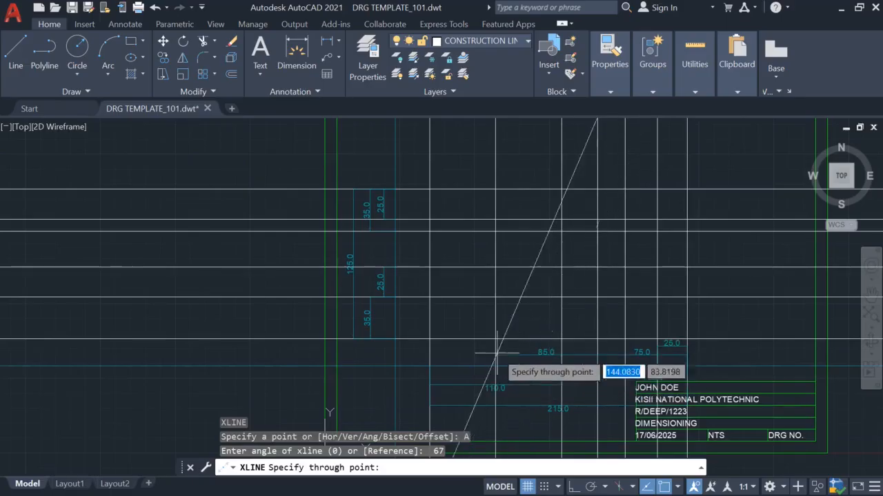
scroll(479, 352, up, 2)
scroll(514, 353, down, 2)
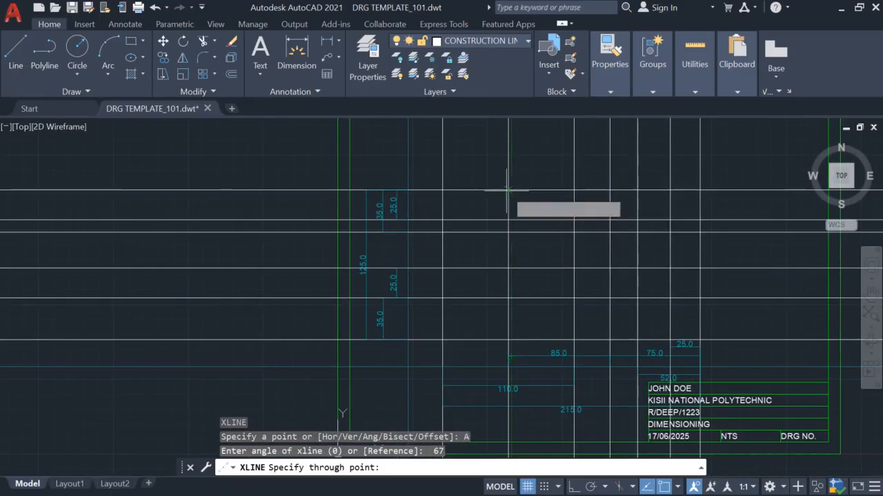
scroll(508, 187, up, 2)
scroll(512, 188, up, 2)
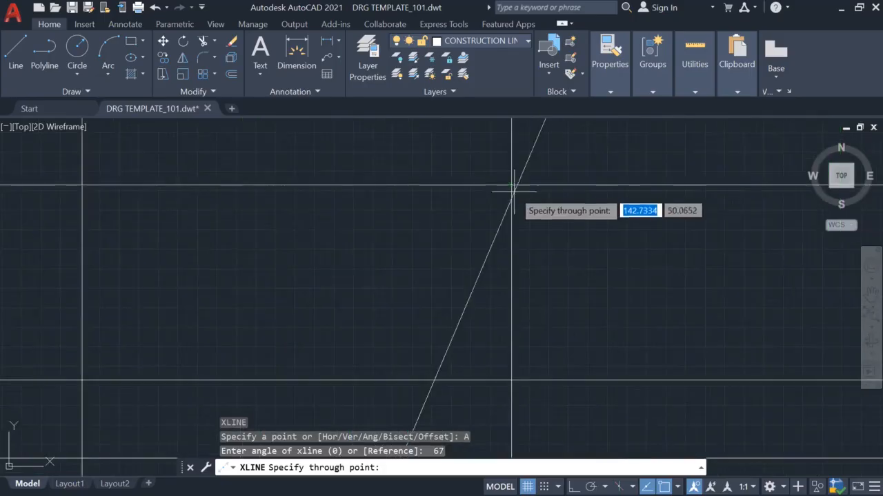
click(511, 185)
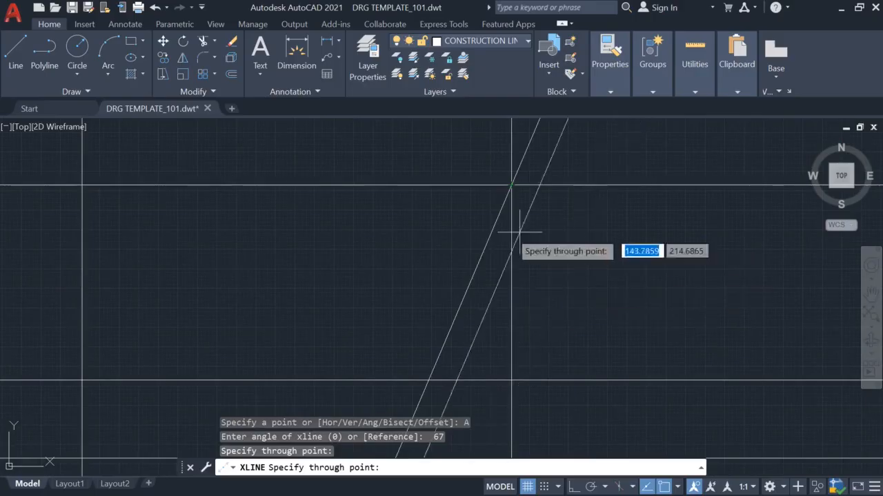
key(Escape)
- Switch to the Word document, examine the angled sides of the notch in the reference drawing, and return to AutoCAD
scroll(587, 288, down, 2)
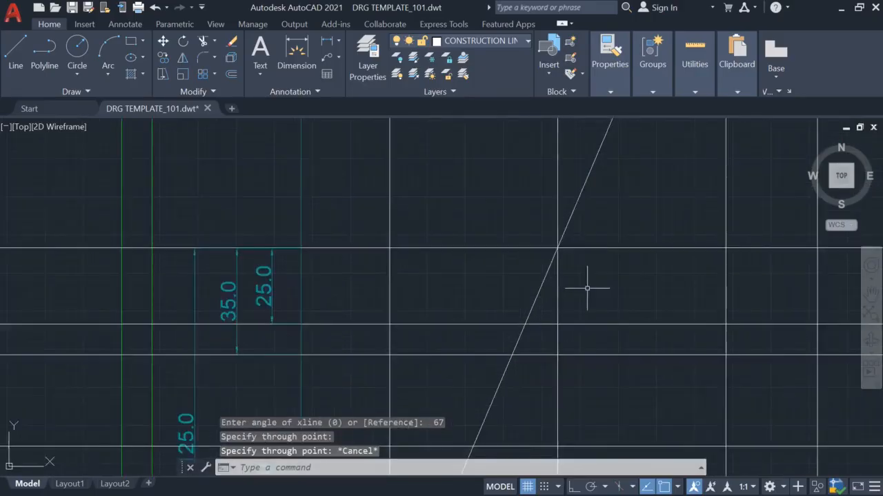
scroll(598, 281, down, 2)
middle_drag(598, 283, 438, 227)
scroll(448, 245, down, 2)
scroll(476, 278, up, 1)
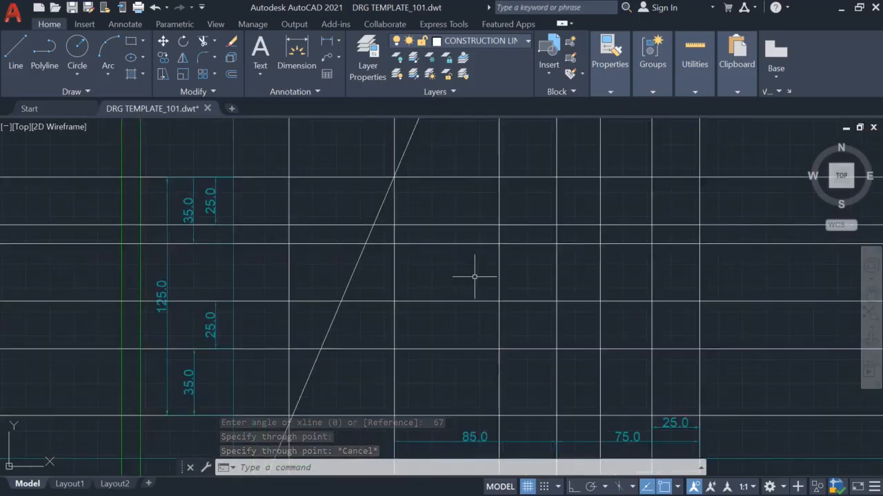
scroll(476, 279, down, 1)
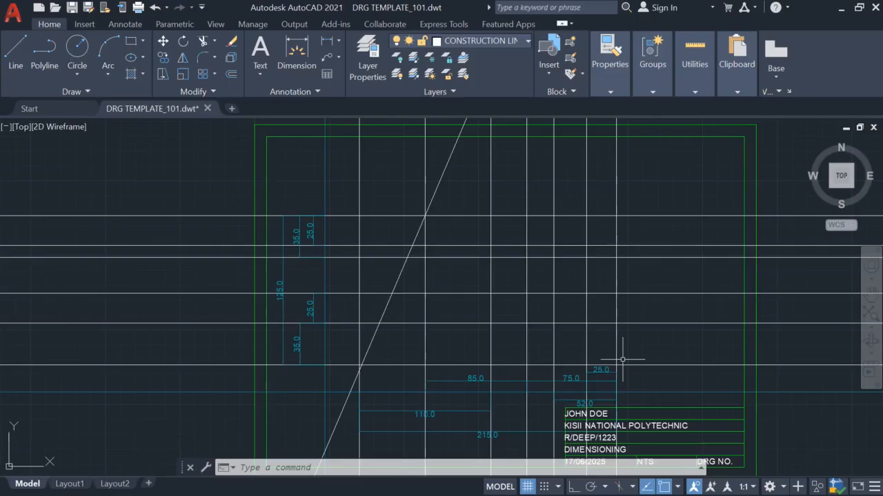
key(alt+Tab)
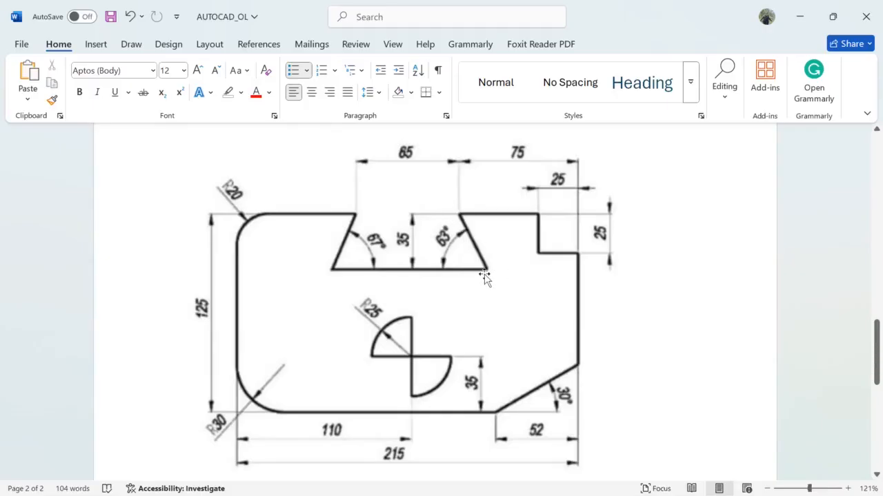
key(alt+Tab)
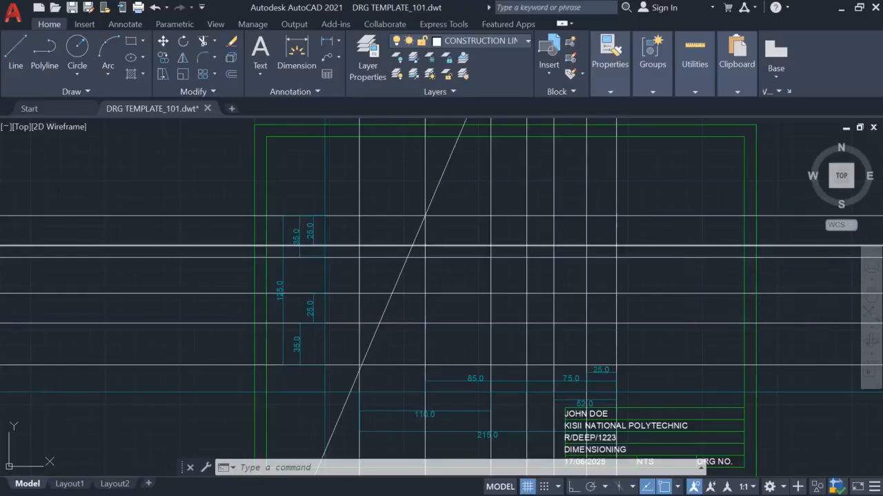
key(Escape)
key(Escape)
key(Escape)
text(xl)
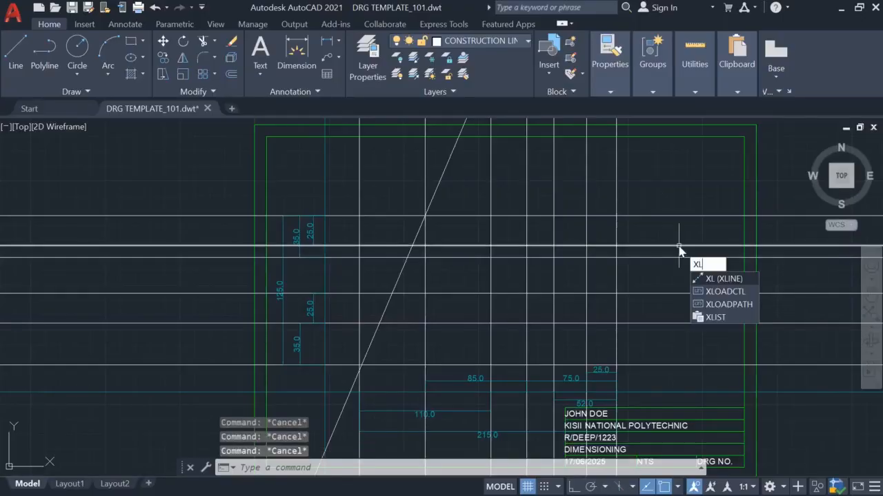
key(Return)
text(a)
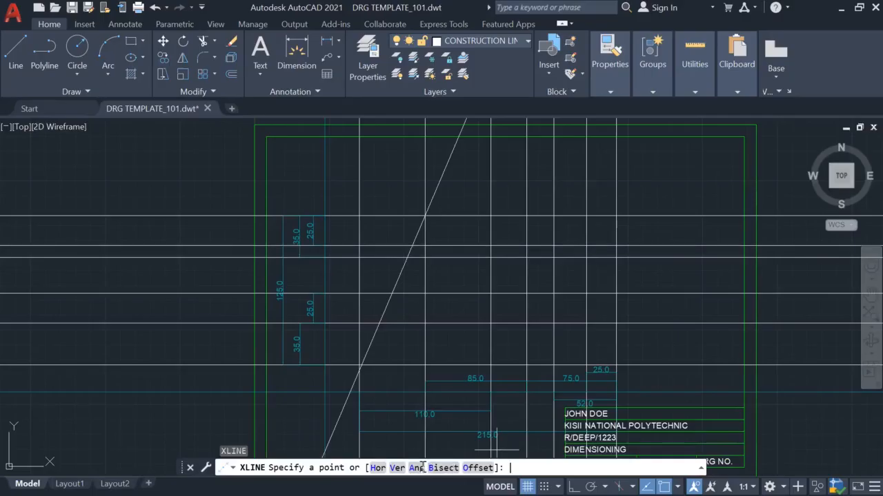
key(Return)
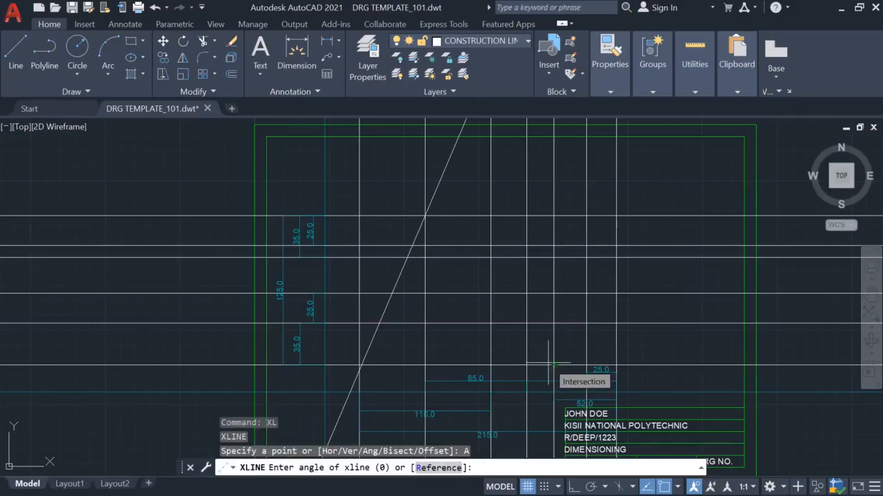
text(63)
key(Return)
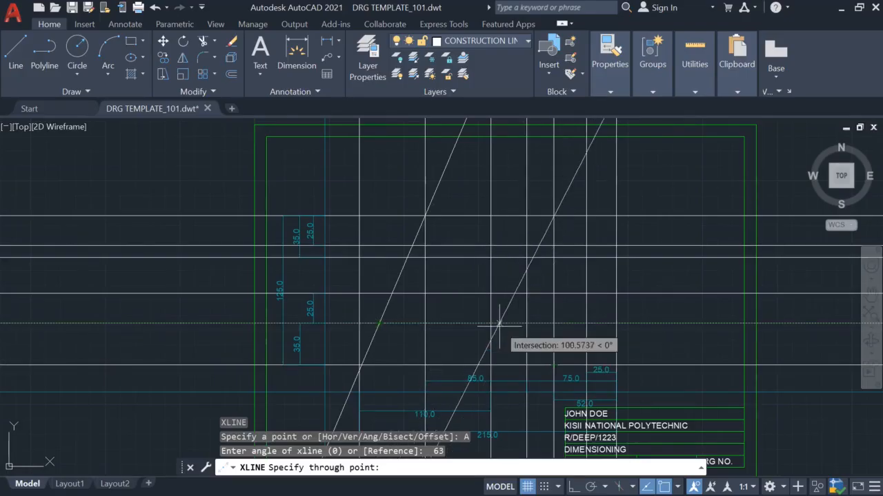
key(Escape)
key(Escape)
key(Escape)
key(Escape)
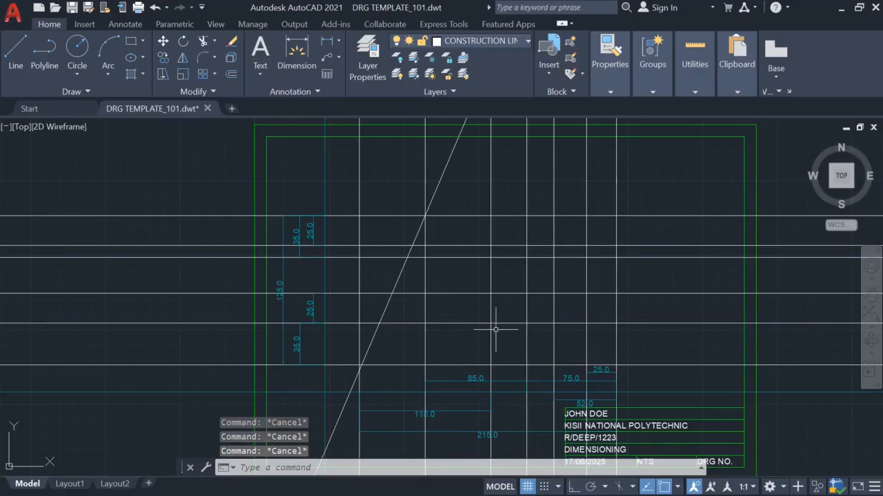
- Switch to the Calculator, subtract 63 from 180 to get the construction line's angle, and return to AutoCAD
key(alt+Tab)
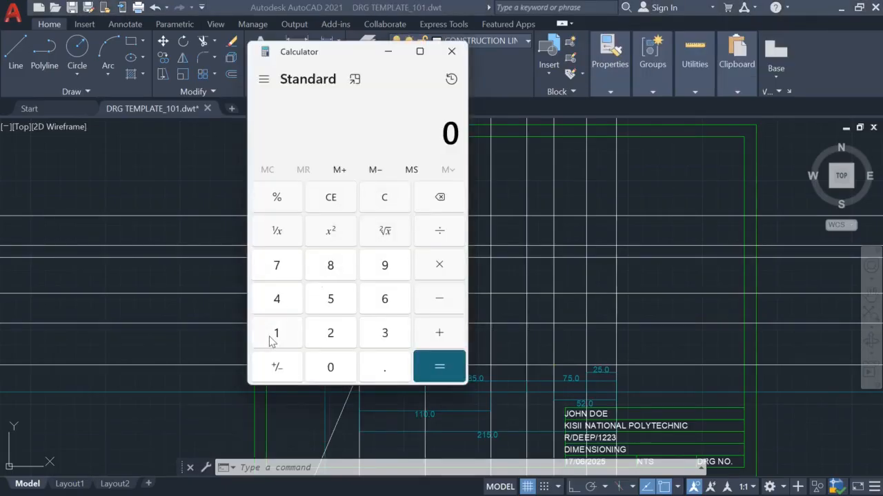
text(180)
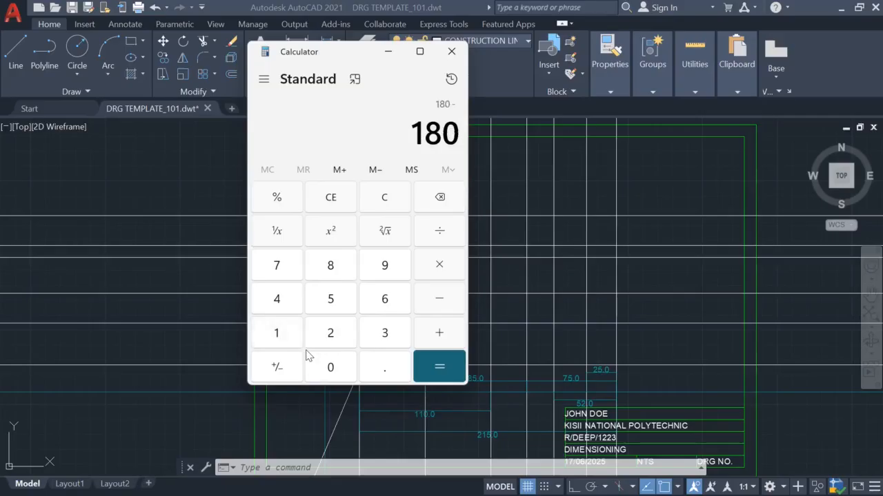
text(63)
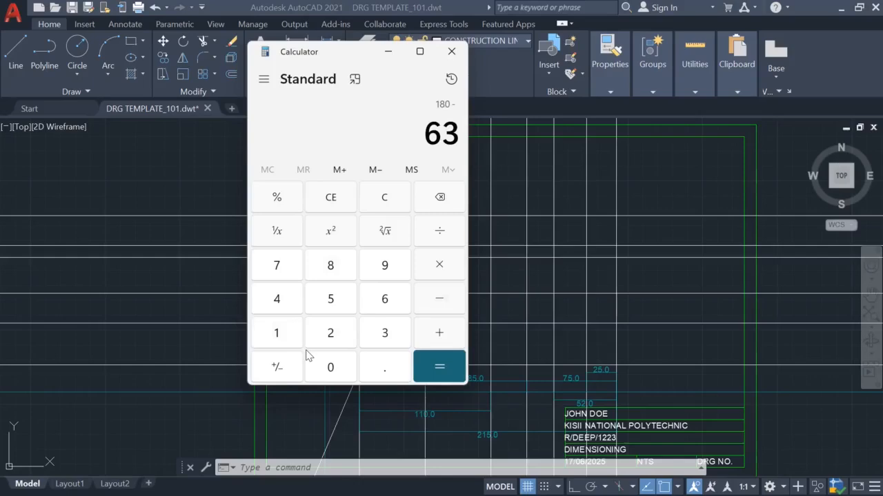
key(Return)
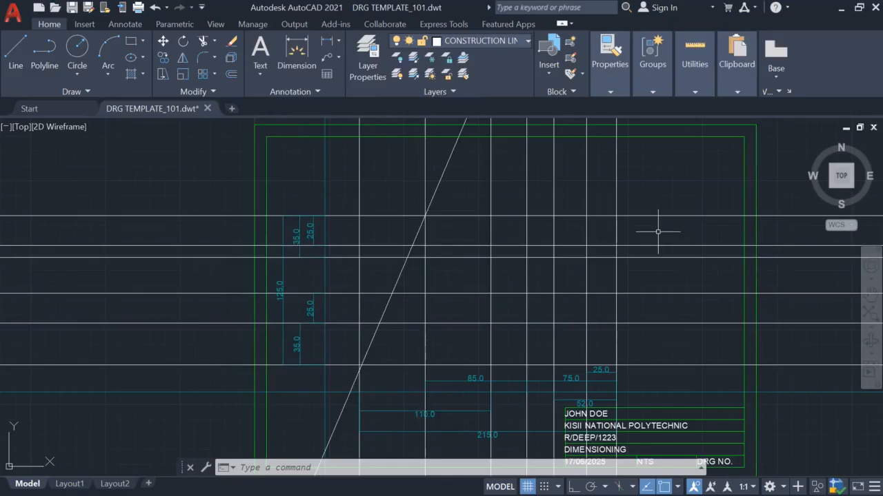
- Try to draw a 117° construction line through the intersection of the second-highest white horizontal and the fourth white vertical line
key(Escape)
key(Escape)
key(Escape)
text(XL)
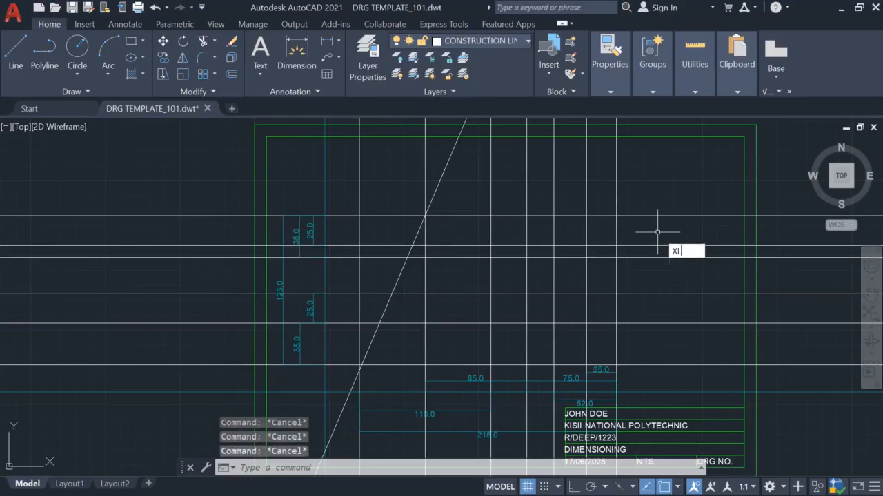
key(Return)
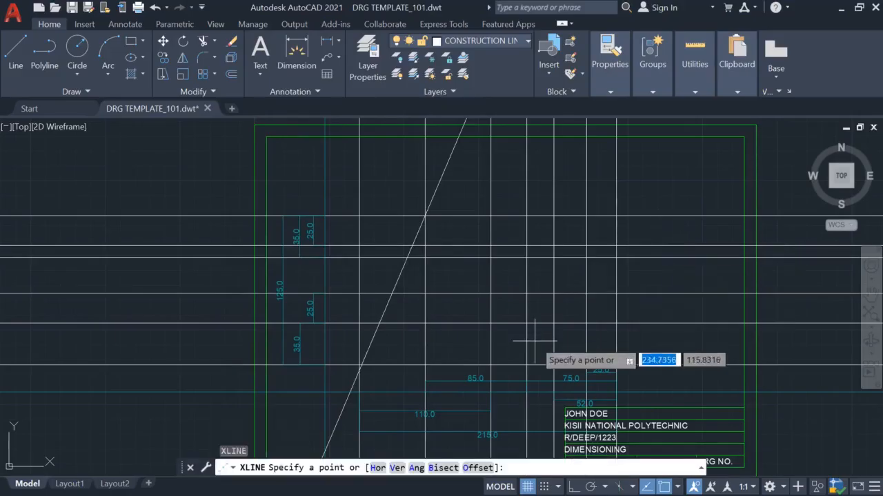
click(416, 469)
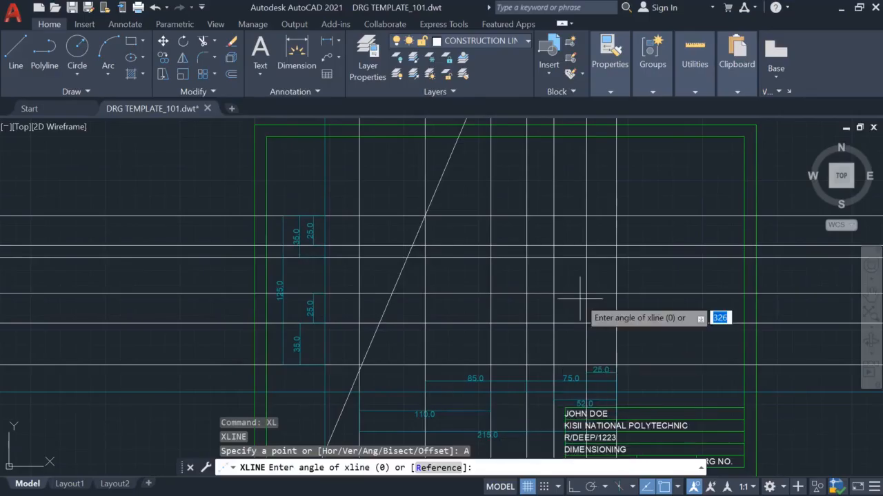
text(117)
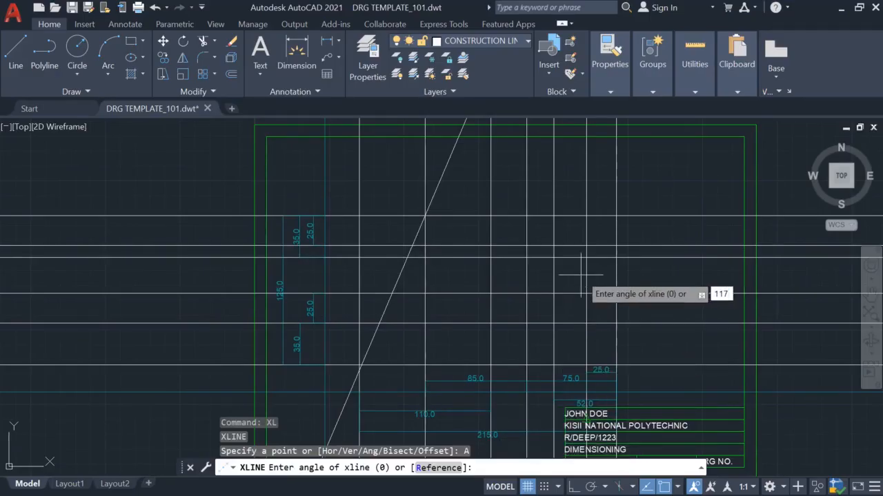
key(Return)
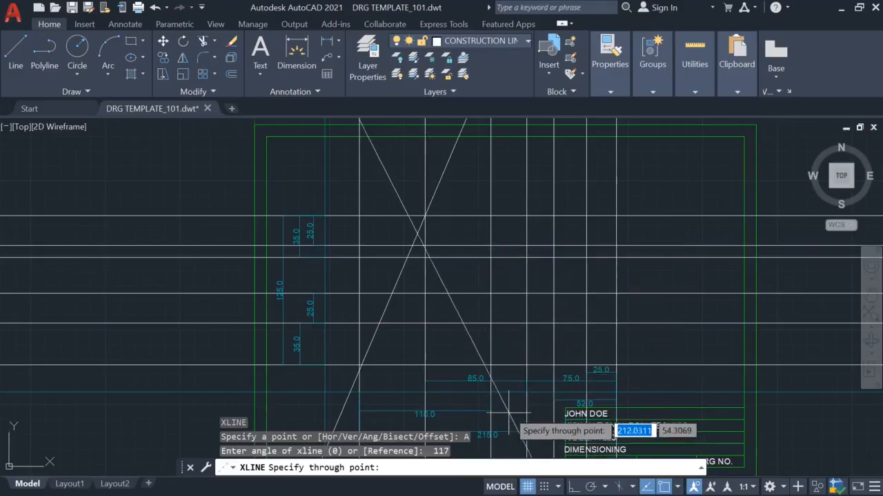
scroll(509, 412, up, 2)
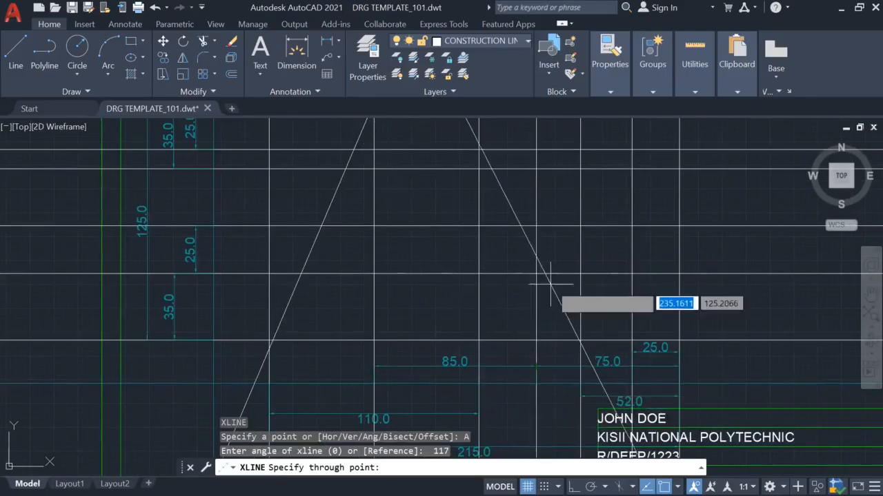
middle_drag(549, 287, 517, 312)
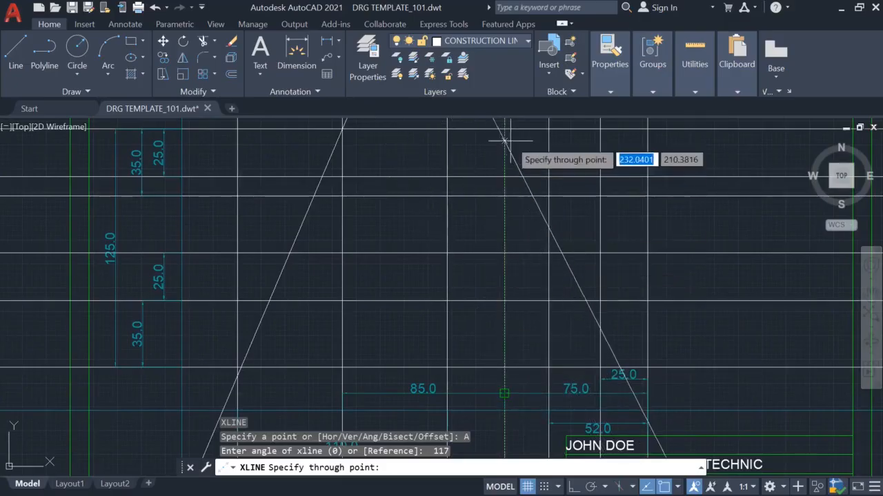
scroll(507, 396, up, 2)
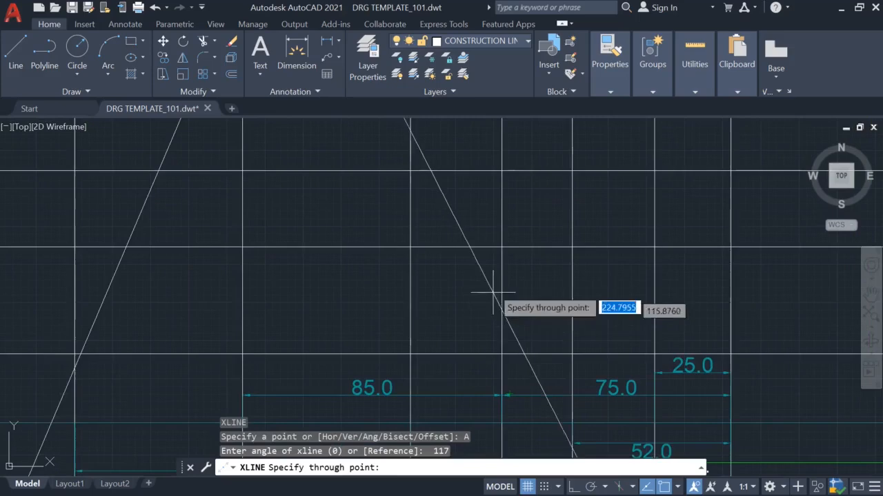
scroll(502, 292, down, 2)
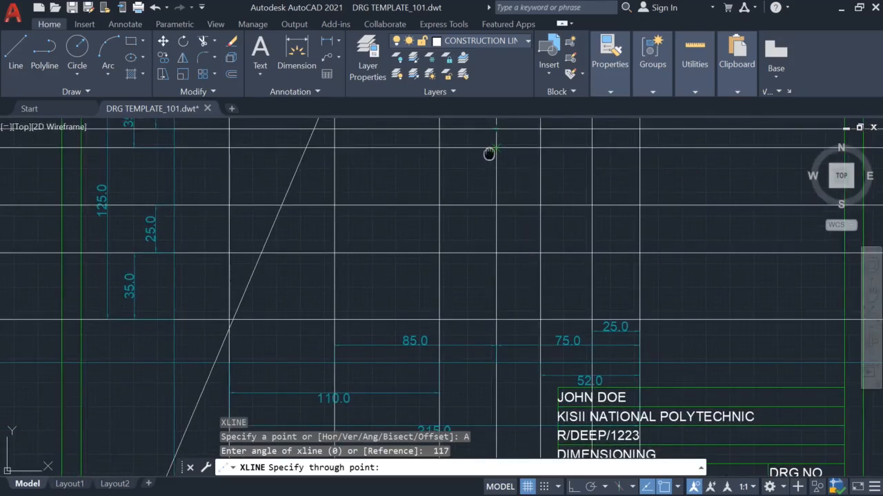
mouse_move(489, 154)
middle_down()
mouse_move(456, 187)
mouse_move(451, 182)
middle_up()
middle_click(451, 181)
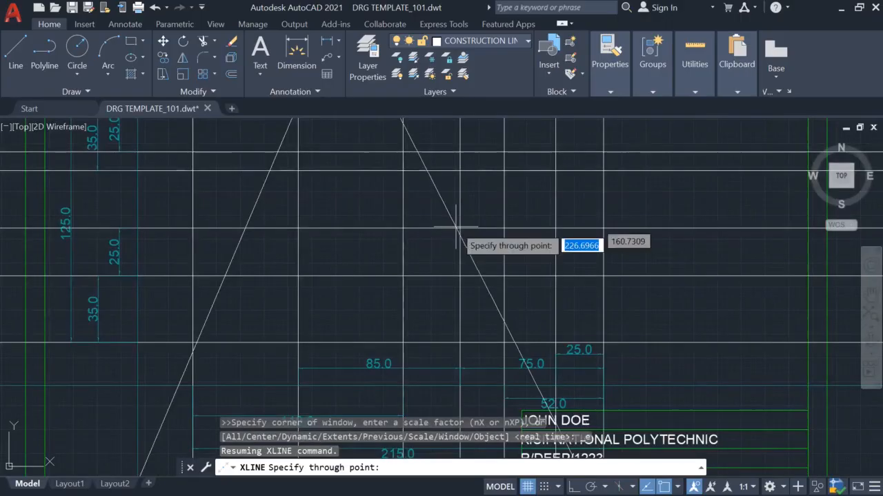
click(460, 150)
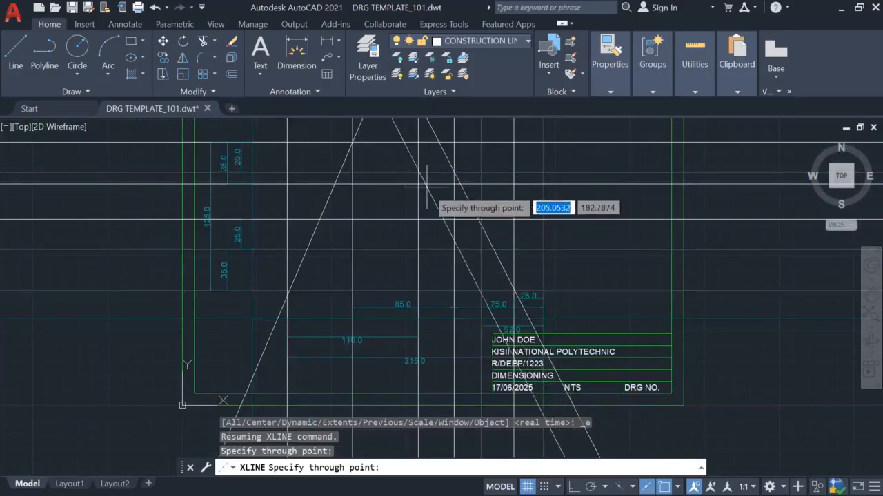
- End the construction line command and erase the 117° line just drawn
key(Escape)
key(Escape)
key(Escape)
key(Escape)
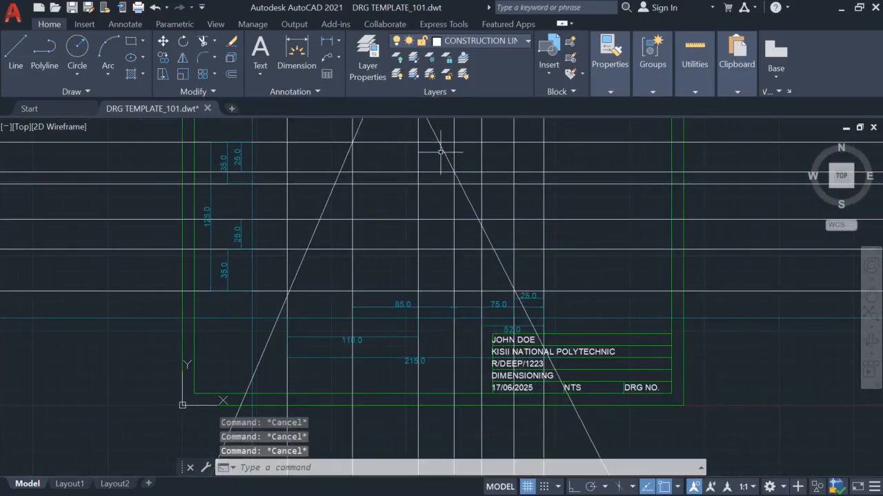
key(Delete)
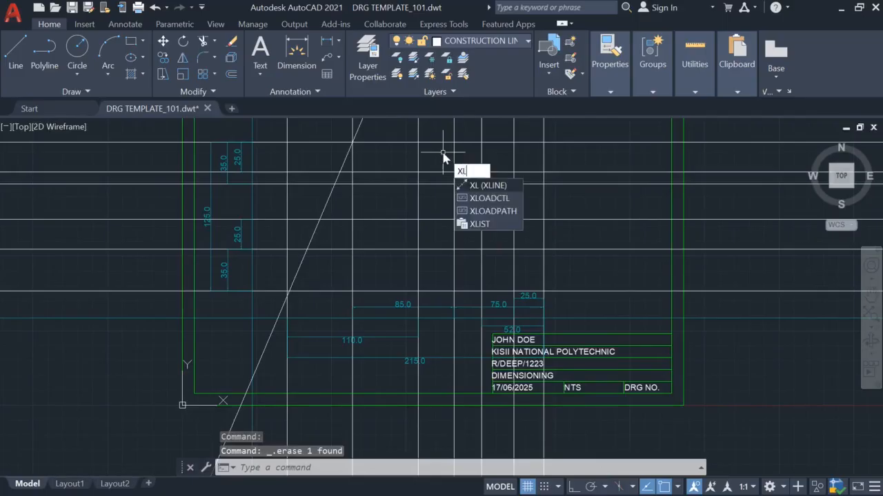
- Draw a 117° construction line through the intersection of the topmost white horizontal and the fourth white vertical line
key(Return)
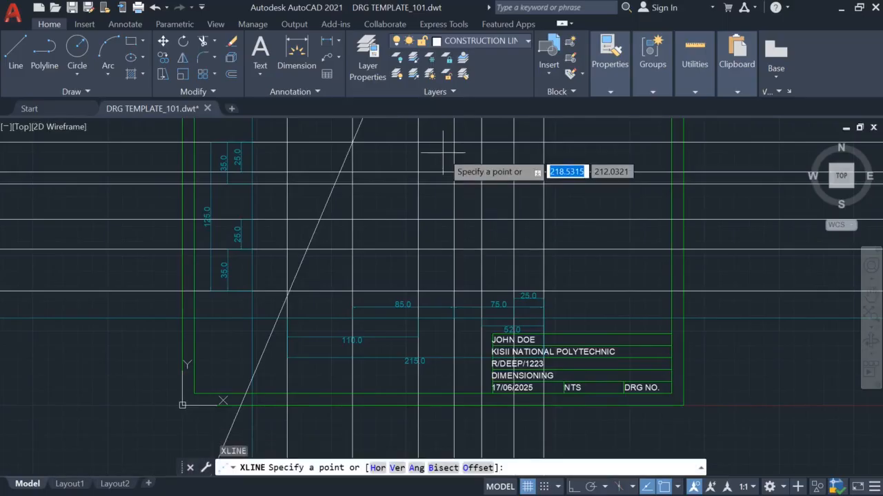
click(417, 467)
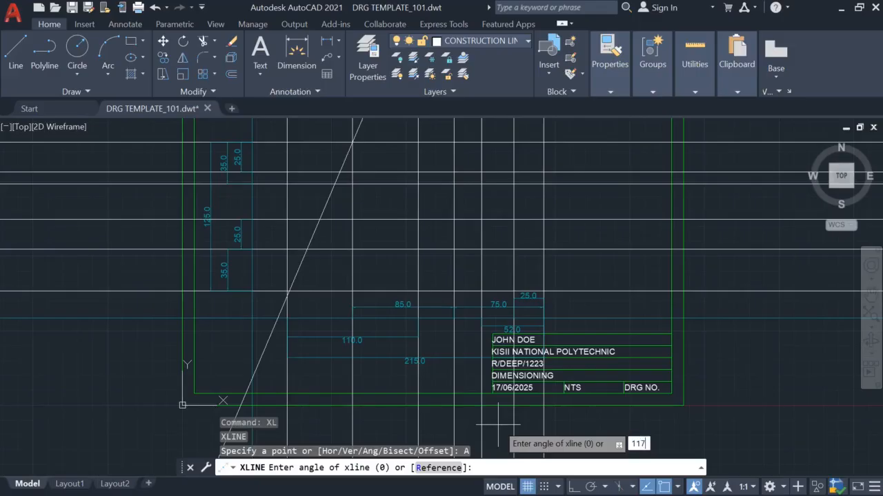
key(Return)
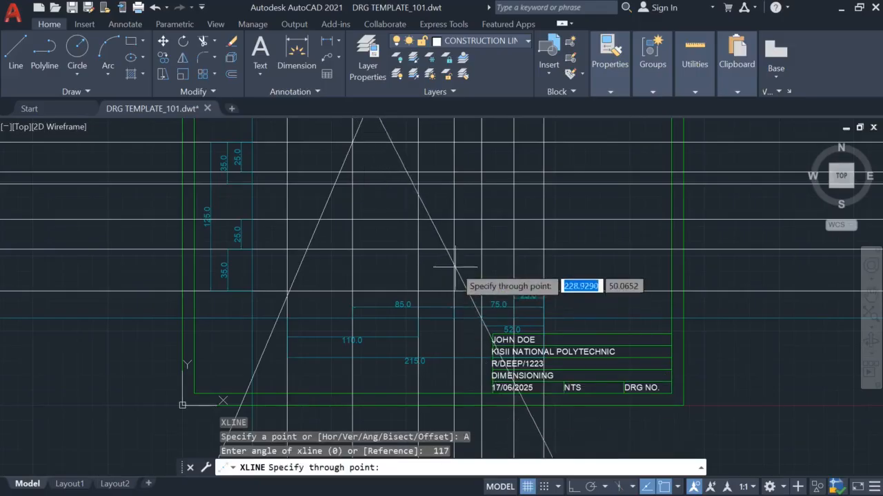
mouse_move(457, 262)
middle_down()
mouse_move(455, 255)
mouse_move(442, 292)
mouse_move(421, 296)
middle_up()
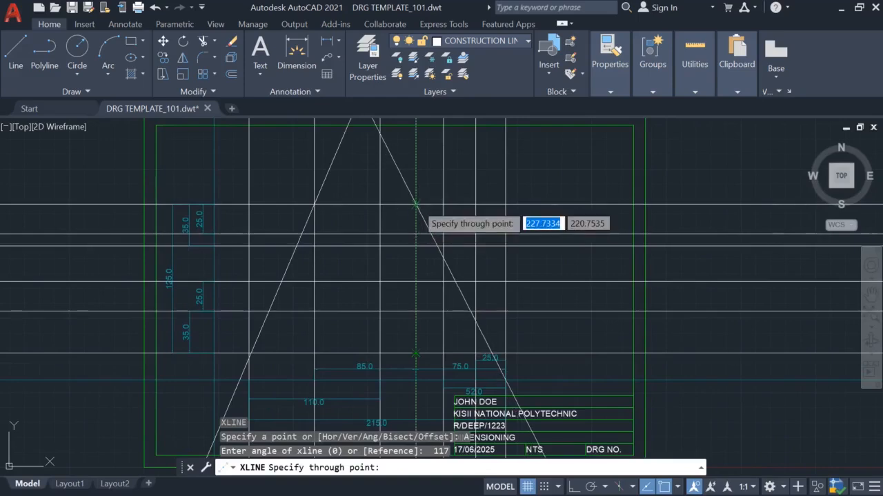
click(415, 205)
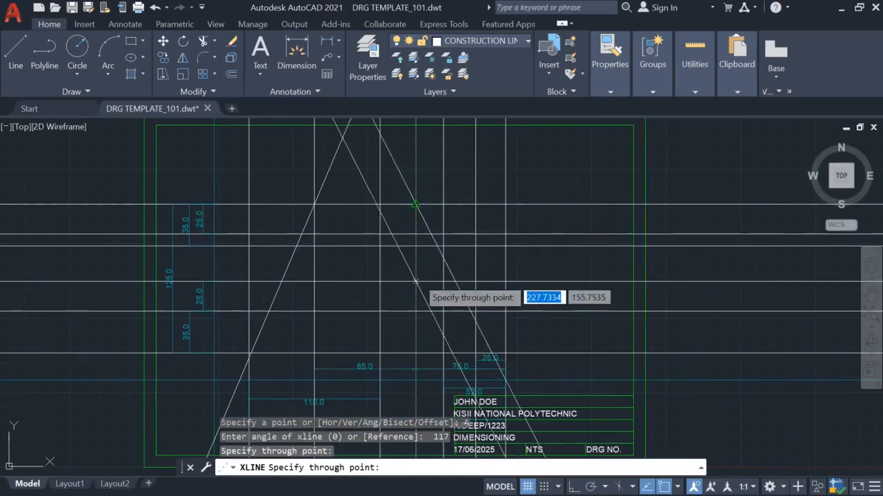
key(Escape)
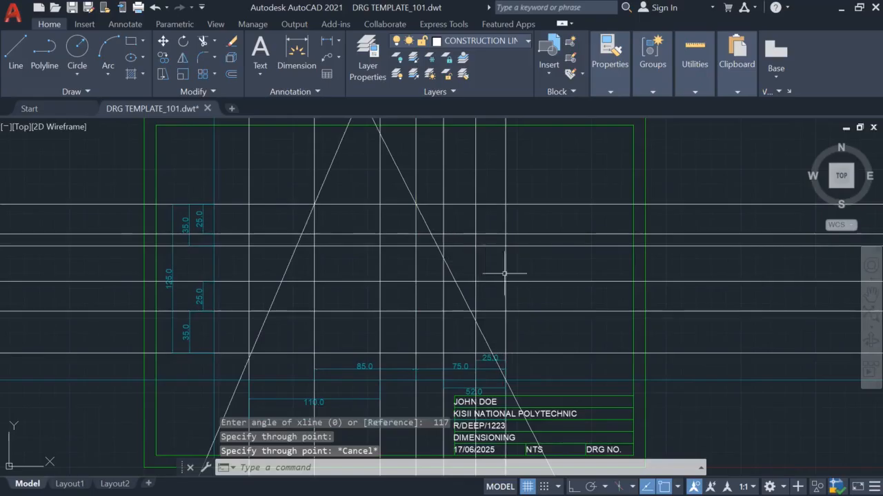
- Set BOLD OUTLINE as the current layer for the figure's outline
click(499, 43)
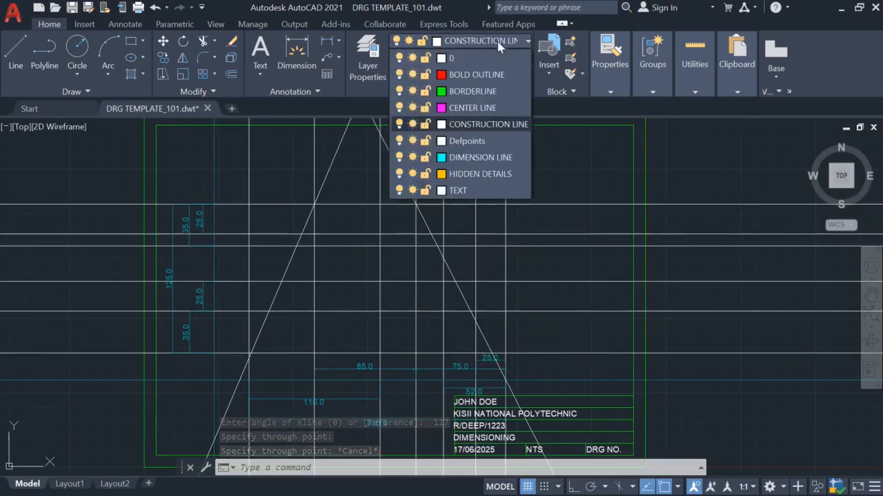
click(463, 67)
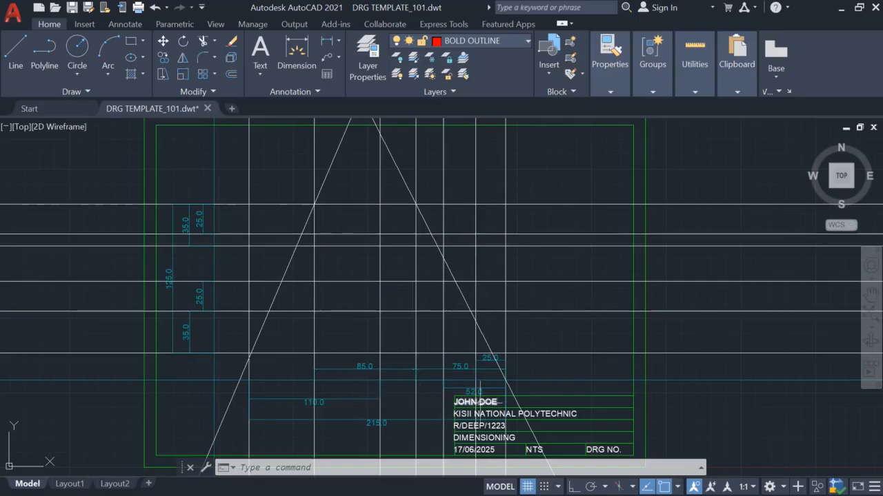
click(465, 389)
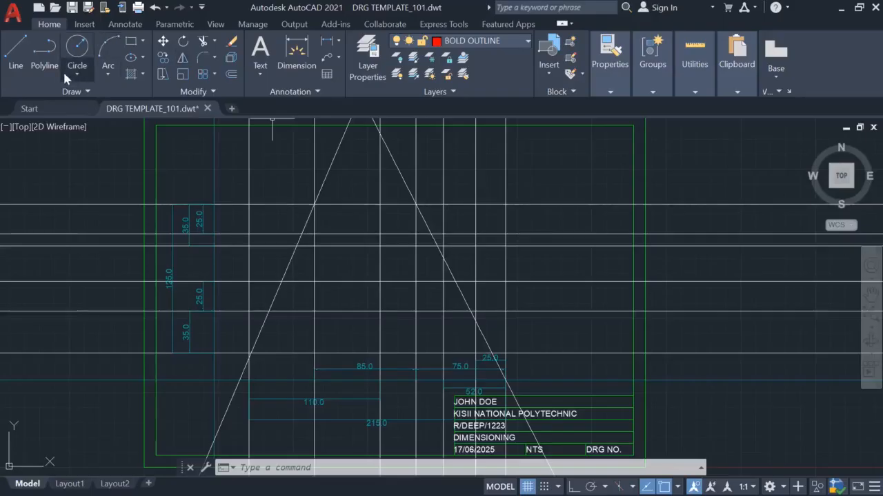
- Start a polyline at the topmost horizontal and second vertical line, tracing left to the first vertical and down to the lowest horizontal
click(46, 67)
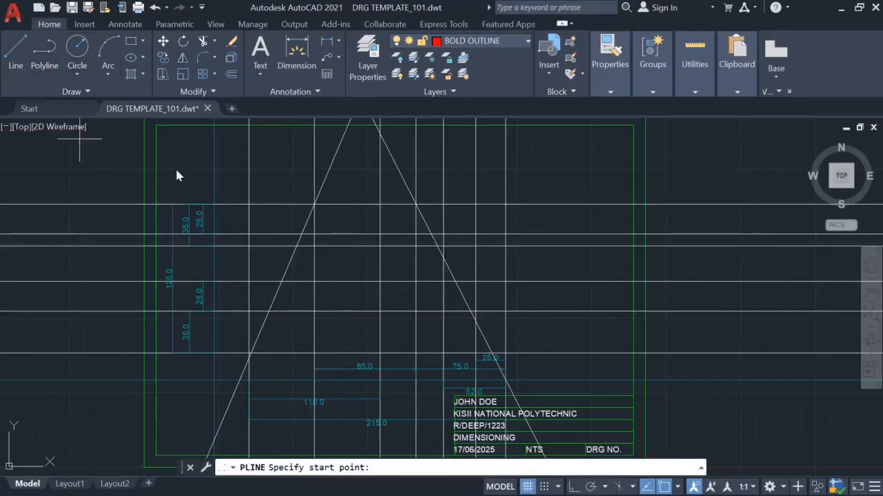
click(314, 204)
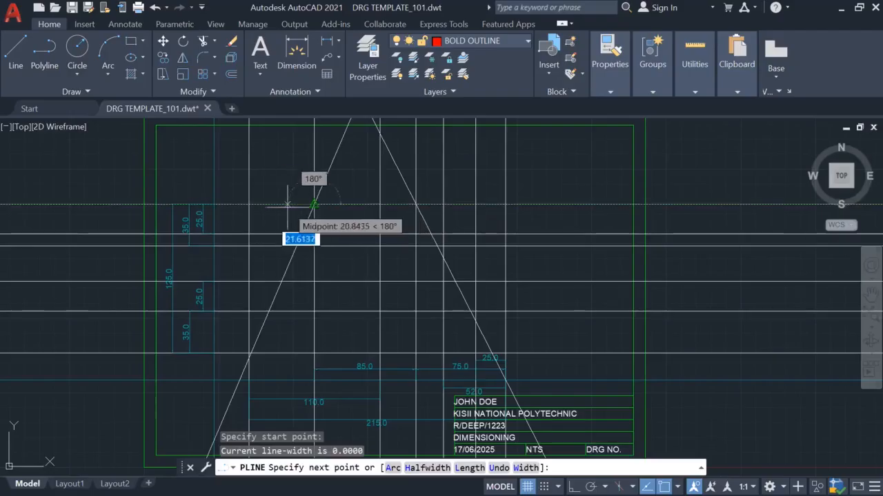
click(248, 204)
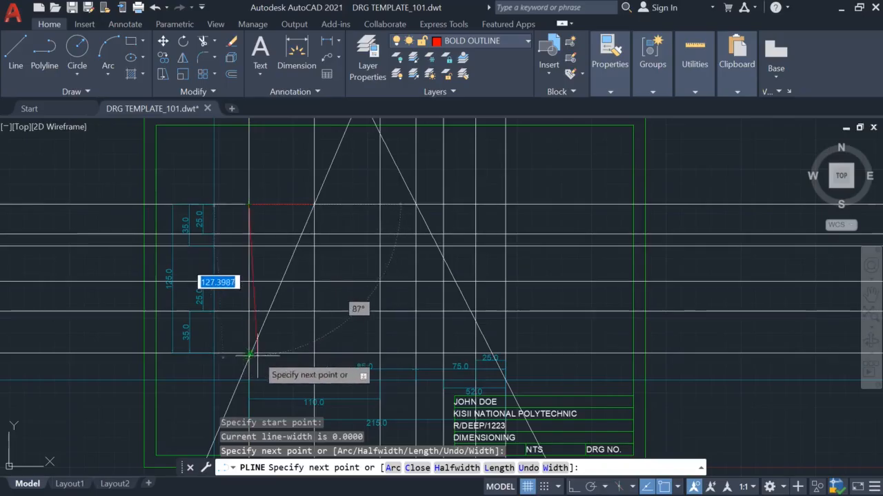
scroll(257, 354, up, 4)
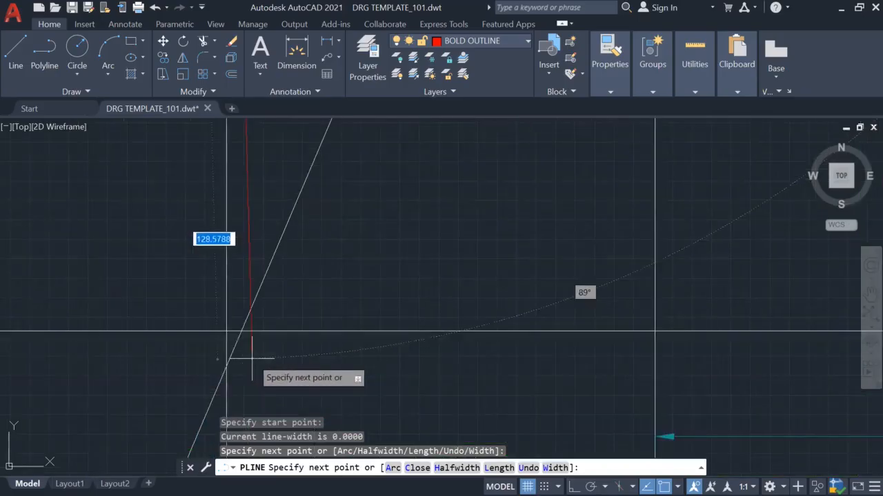
click(226, 331)
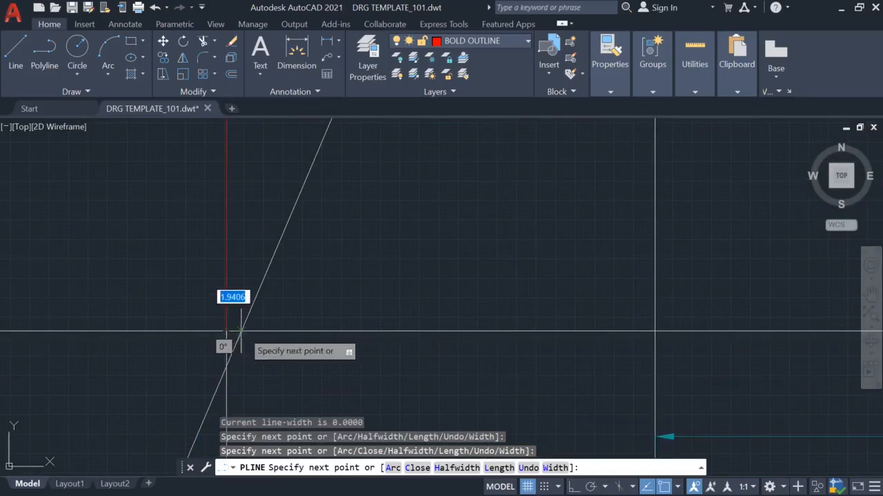
- Trace the 215-long bottom edge to the rightmost vertical line and the right side up to the second-highest horizontal line
scroll(228, 331, down, 6)
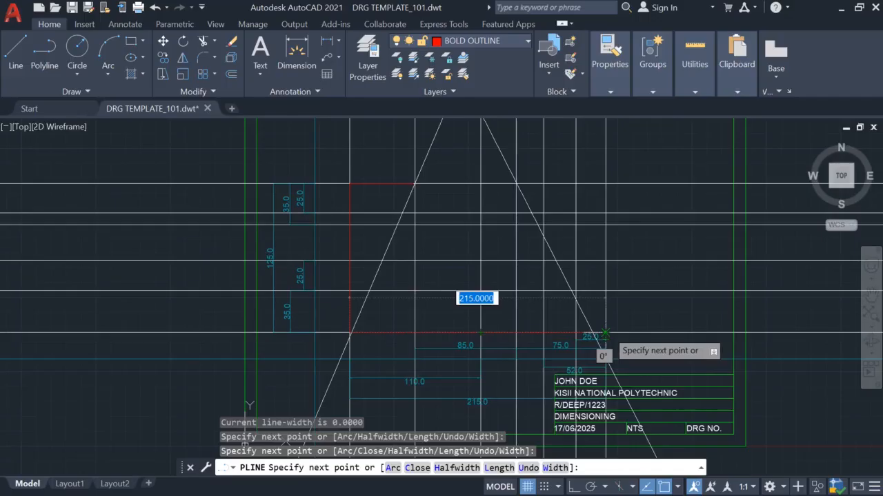
scroll(606, 334, up, 5)
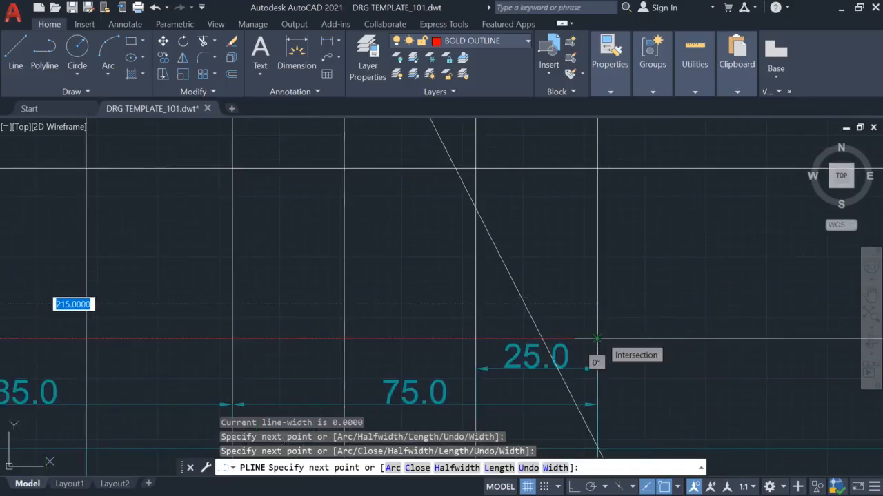
click(597, 338)
scroll(599, 333, up, 3)
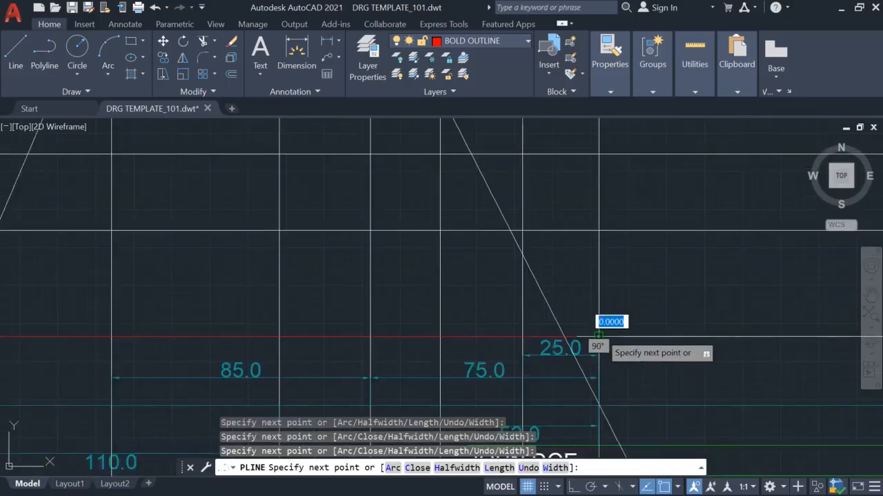
scroll(600, 338, down, 10)
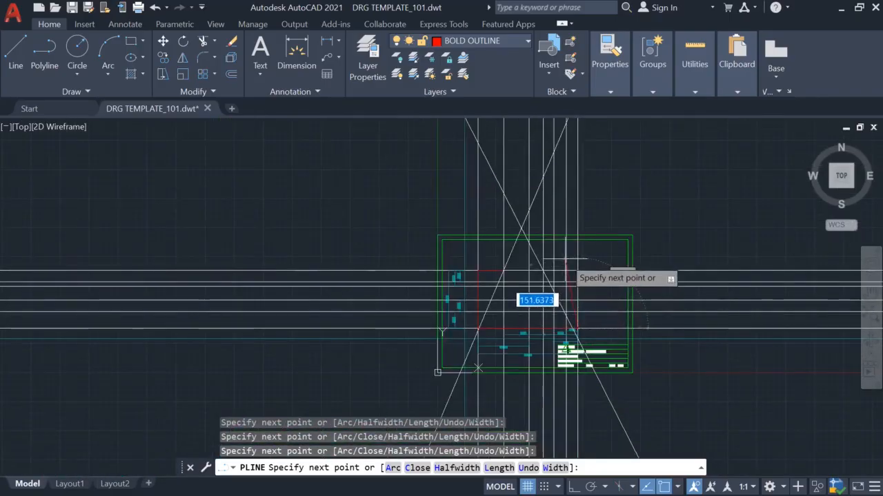
scroll(570, 256, up, 4)
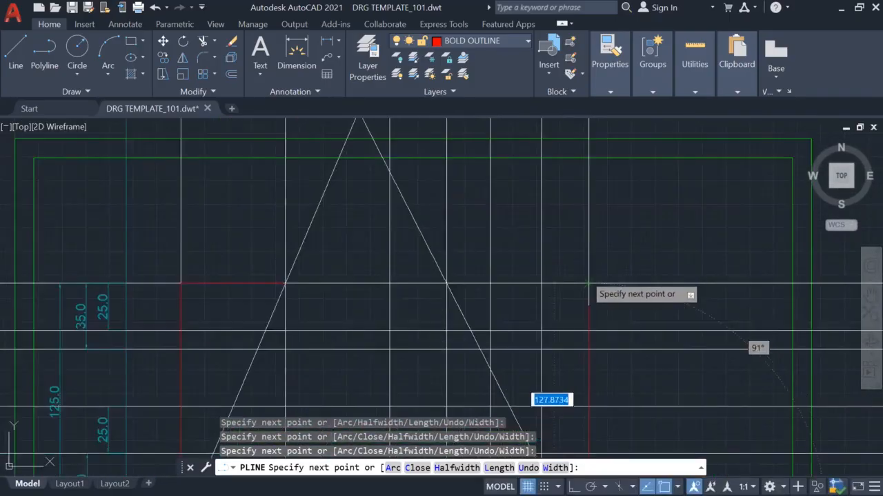
click(588, 331)
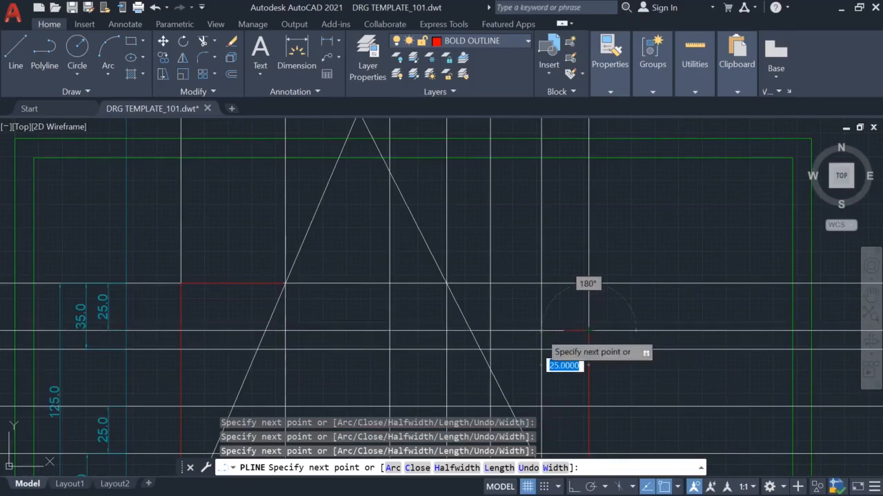
- Trace the 25 by 25 upper-right step, then the 50-long top edge to the fourth vertical line
click(542, 331)
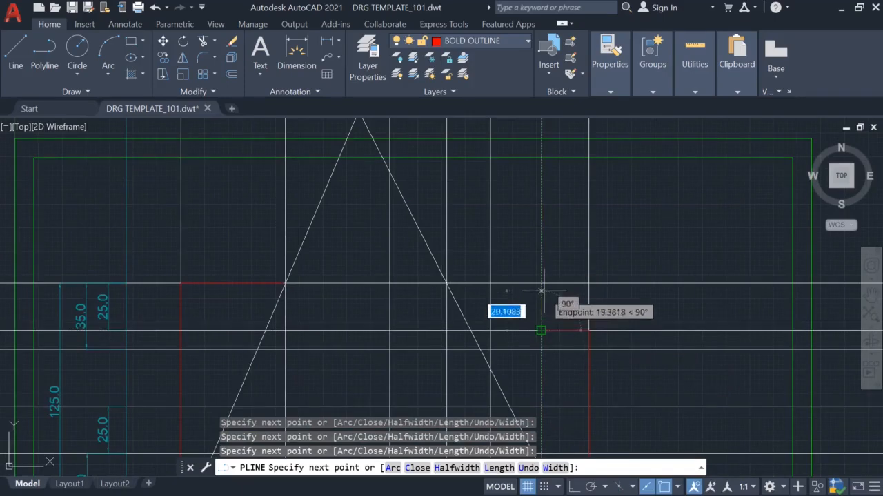
click(541, 282)
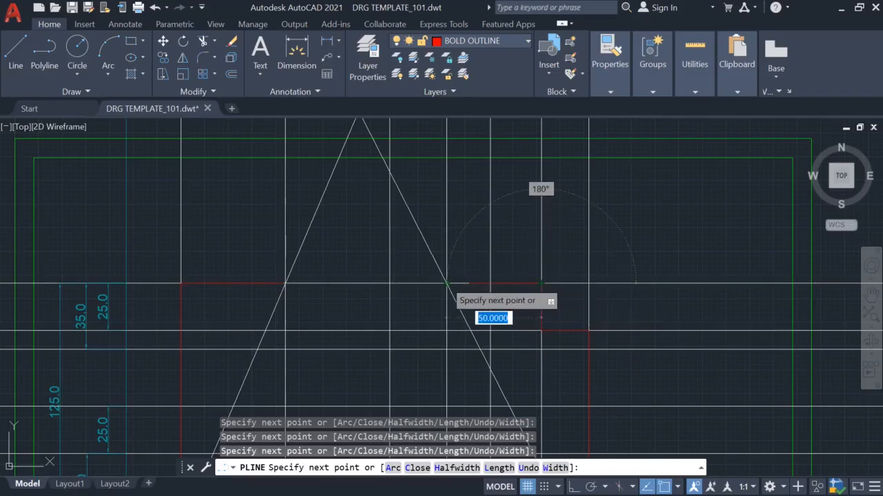
scroll(447, 283, up, 2)
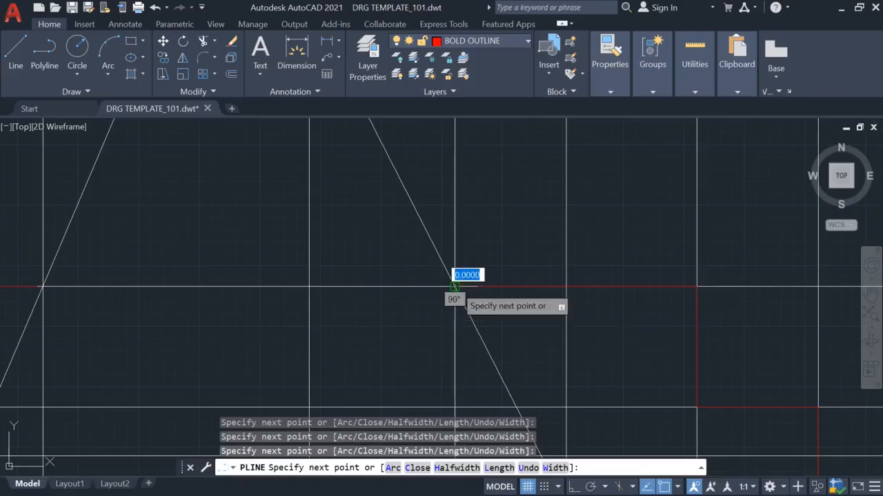
scroll(465, 298, up, 2)
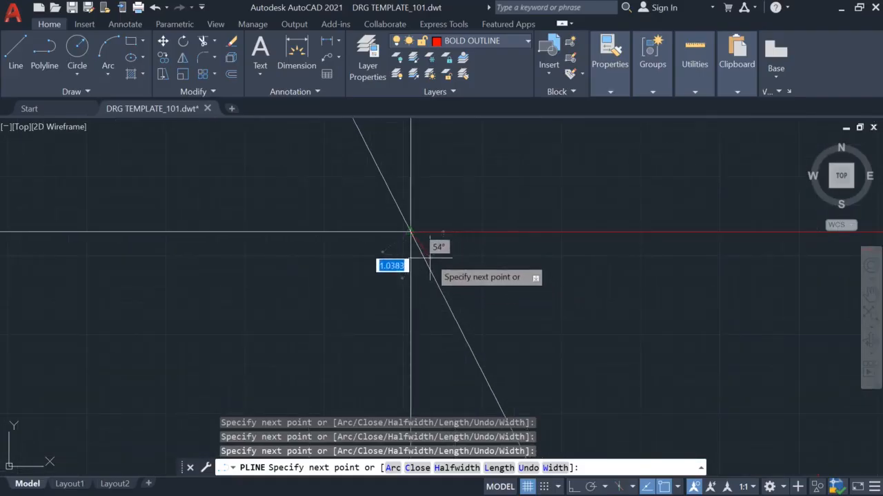
- Trace the notch's right slanted side down to the third-highest horizontal line and its floor across to the left slanted construction line
scroll(434, 276, down, 3)
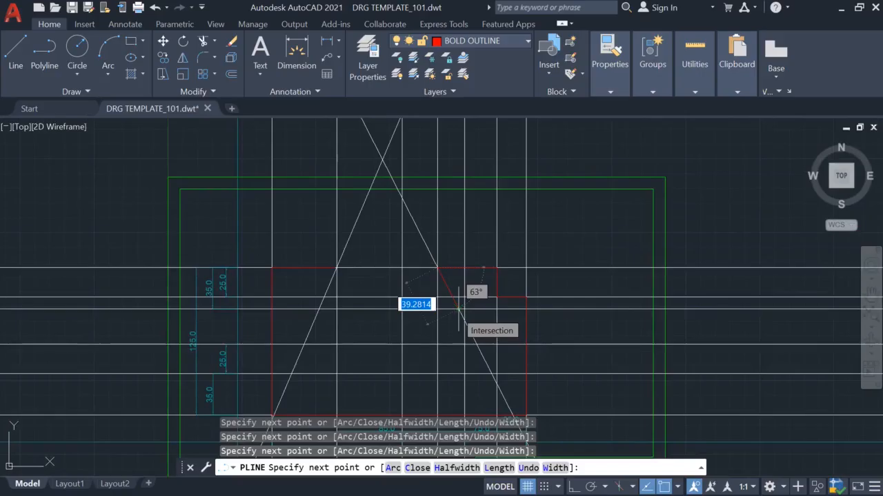
scroll(459, 311, up, 5)
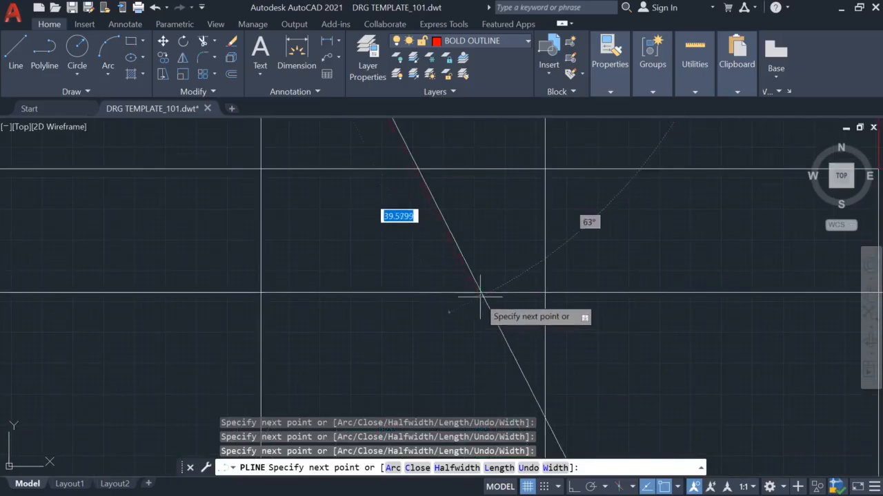
scroll(481, 295, down, 5)
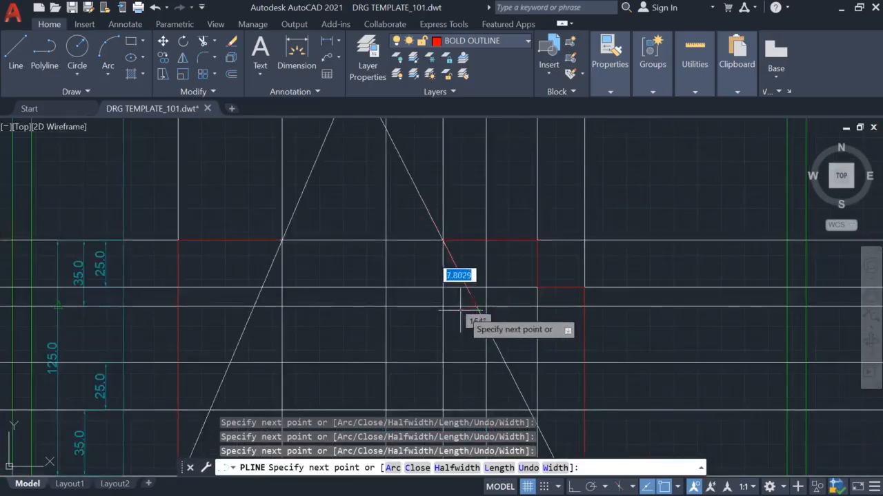
scroll(254, 311, up, 4)
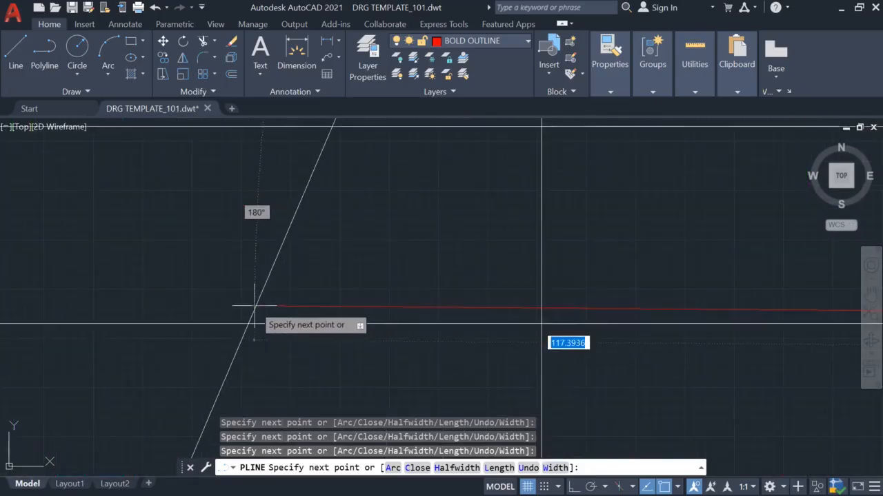
click(248, 324)
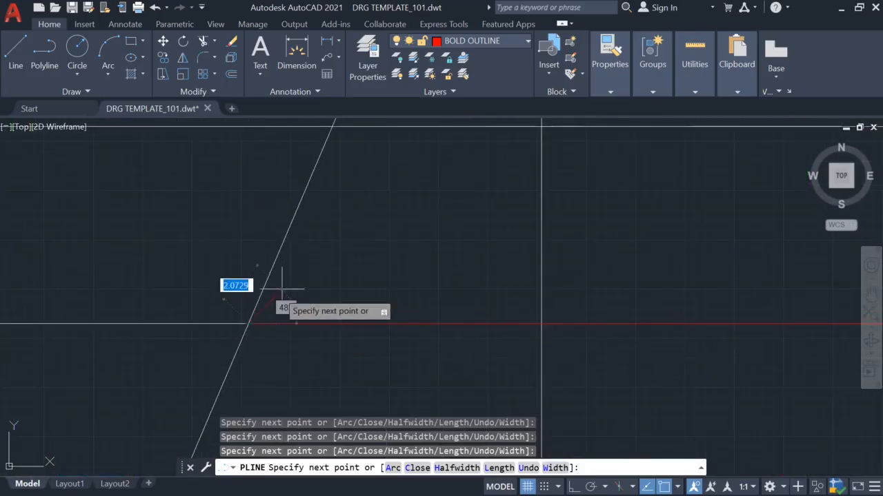
- Trace the notch's left slanted side up to the outline's starting point and end the polyline
scroll(313, 231, down, 5)
scroll(321, 224, down, 3)
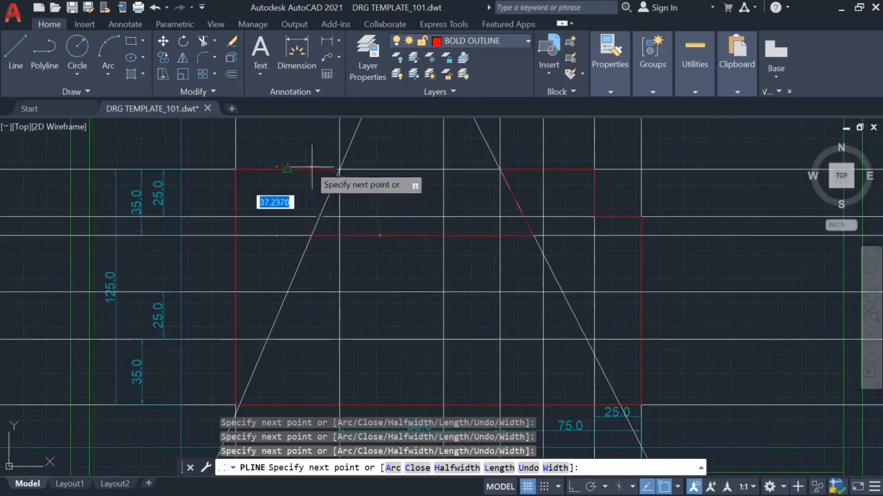
scroll(338, 179, up, 5)
middle_drag(338, 160, 338, 241)
scroll(339, 240, up, 4)
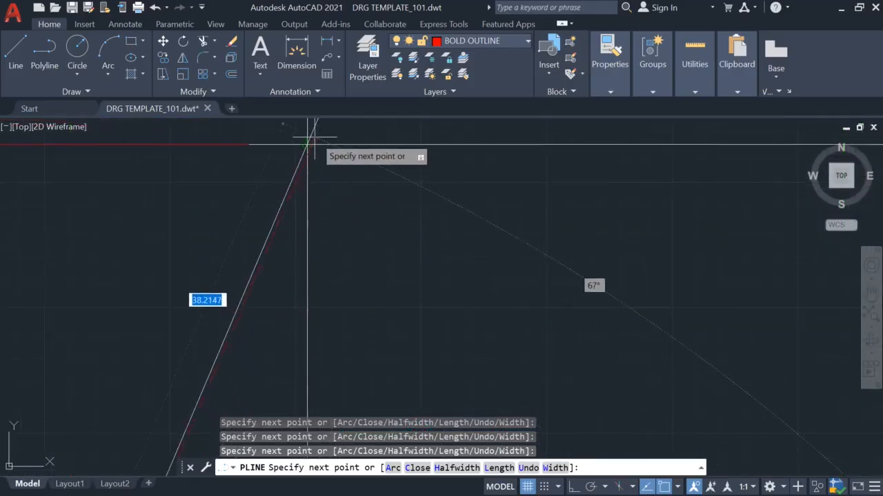
scroll(305, 138, up, 2)
middle_drag(306, 138, 413, 257)
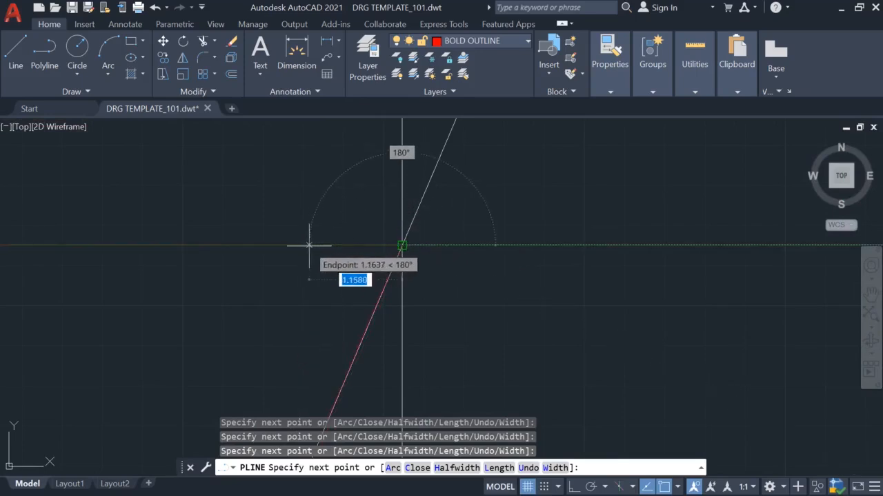
scroll(307, 245, up, 4)
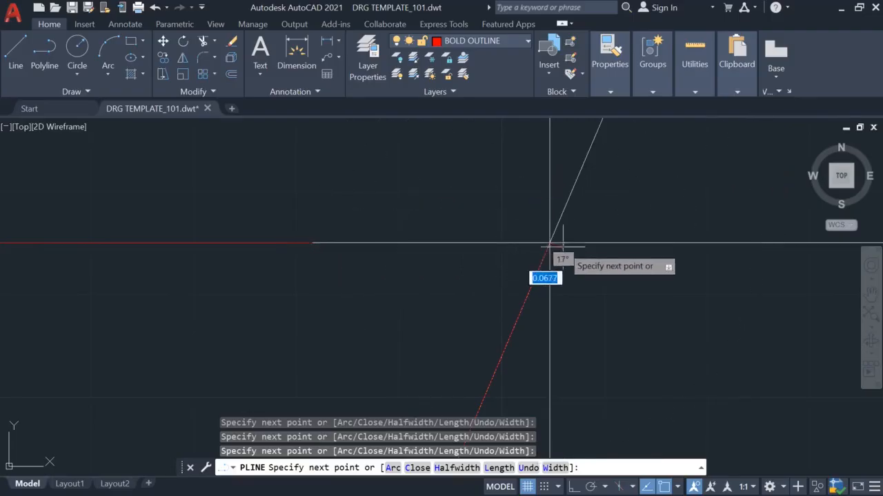
key(Escape)
- Turn off the CONSTRUCTION LINE layer to examine the traced outline, then turn the layer back on
scroll(644, 241, down, 9)
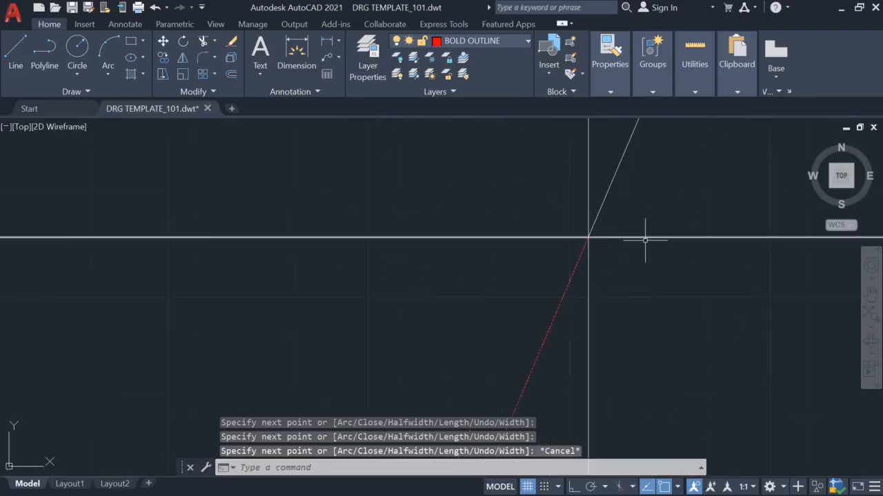
mouse_move(676, 269)
middle_down()
mouse_move(684, 273)
mouse_move(499, 257)
mouse_move(448, 276)
middle_up()
scroll(448, 276, up, 2)
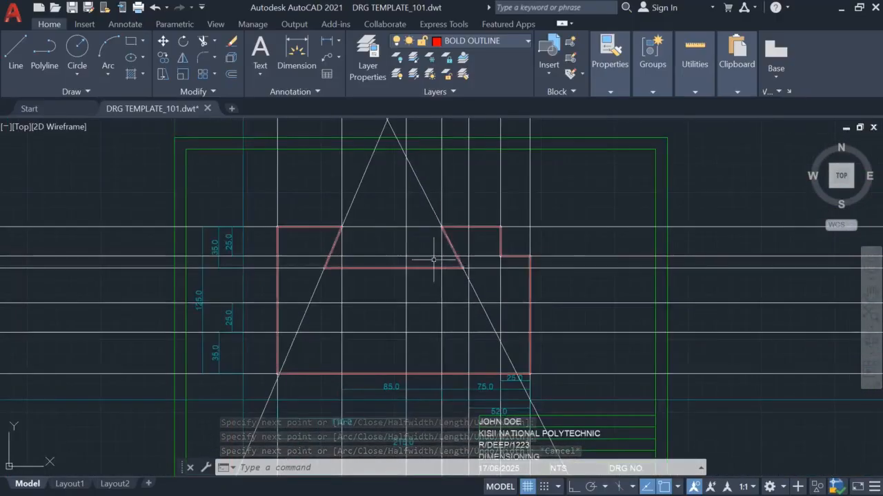
scroll(554, 282, up, 1)
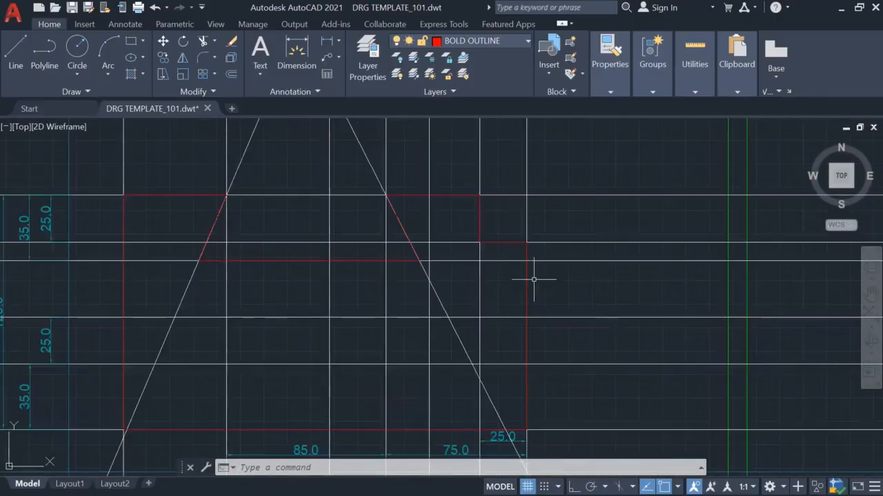
scroll(532, 278, down, 1)
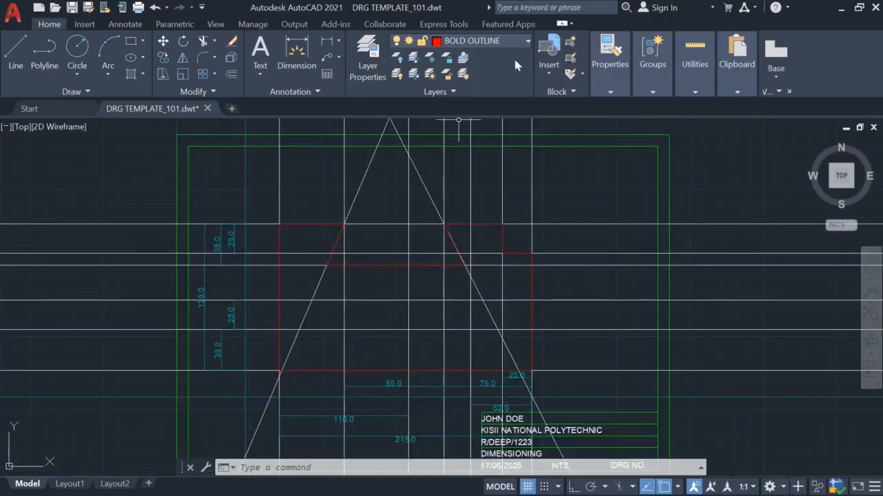
click(527, 42)
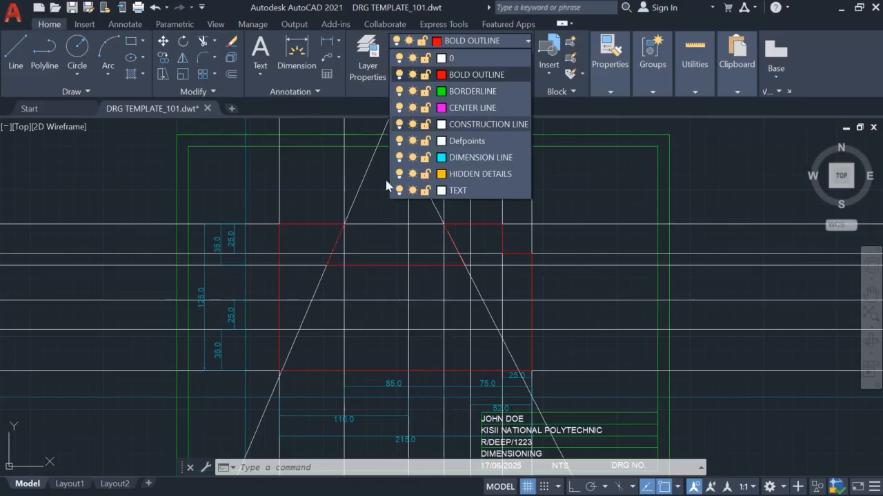
click(399, 125)
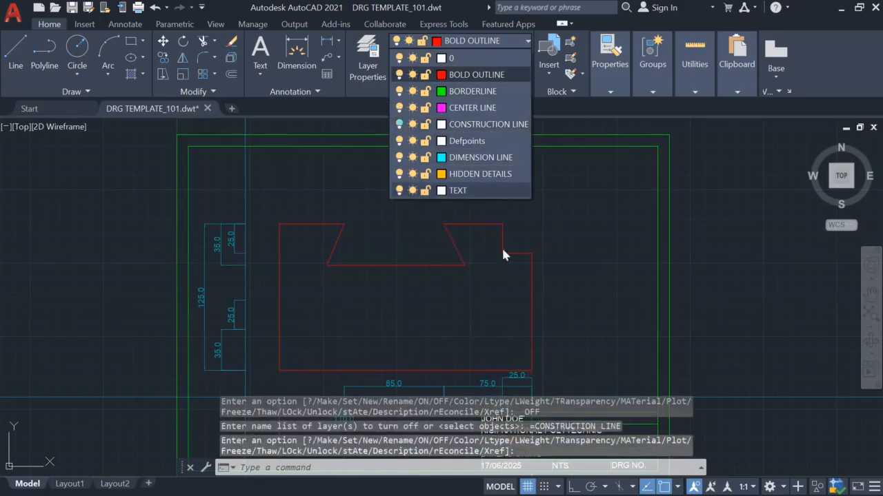
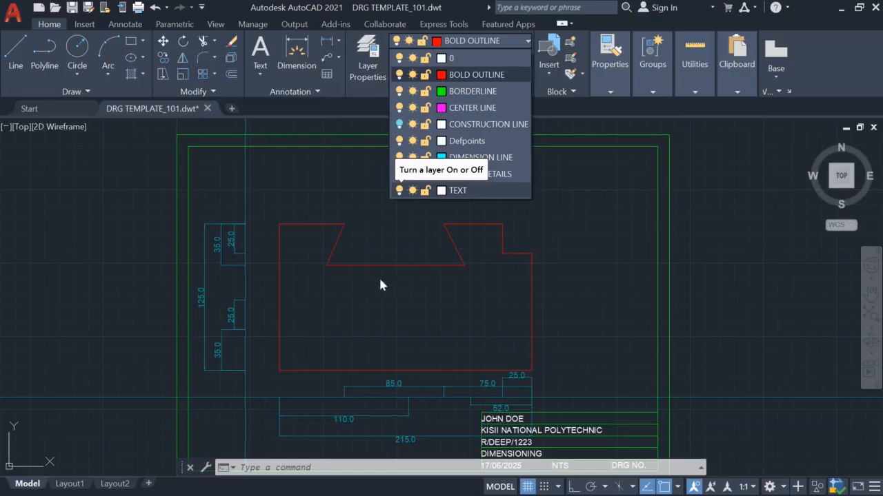
scroll(511, 366, up, 2)
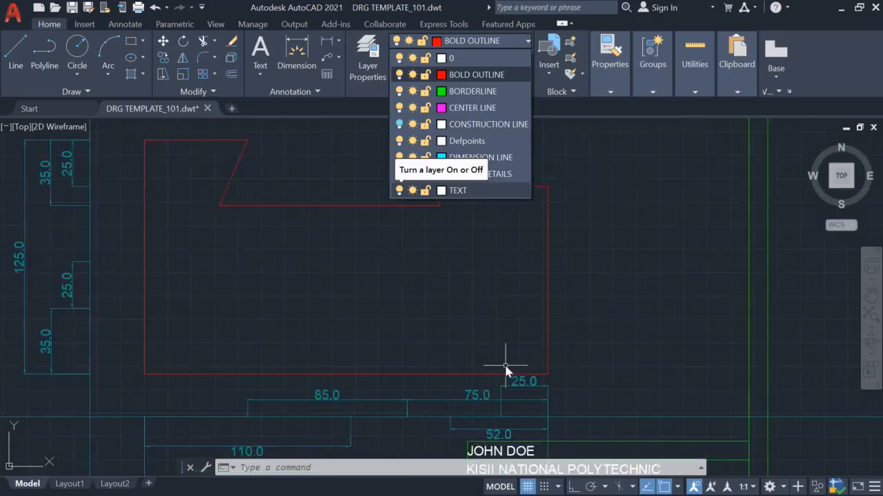
click(399, 125)
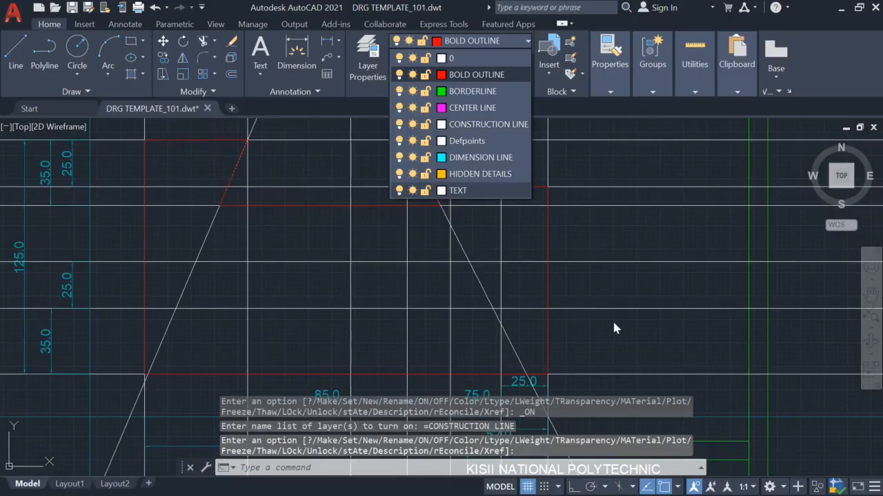
mouse_move(613, 328)
middle_down()
mouse_move(601, 332)
mouse_move(598, 280)
mouse_move(624, 227)
mouse_move(589, 242)
mouse_move(589, 261)
middle_up()
scroll(591, 286, up, 2)
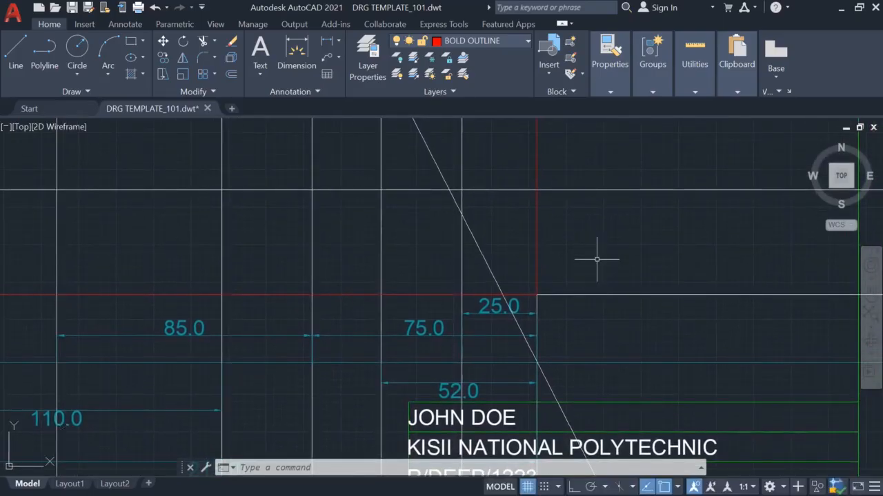
- Switch to the AUTOCAD_OL Word document and highlight the CHAMFER (CHA) entry in the list of commands
key(alt+Tab)
drag(312, 338, 215, 339)
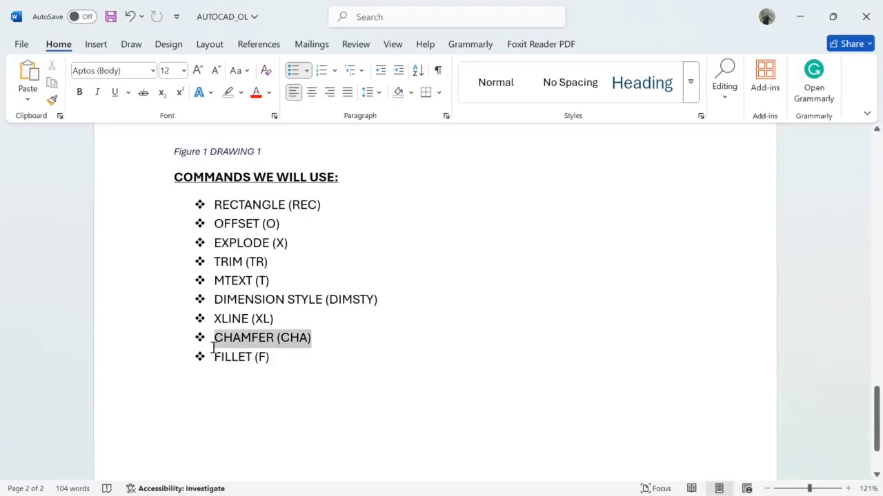
- Mark the CHAMFER (CHA) entry in the list of commands with the yellow text highlighter
click(234, 93)
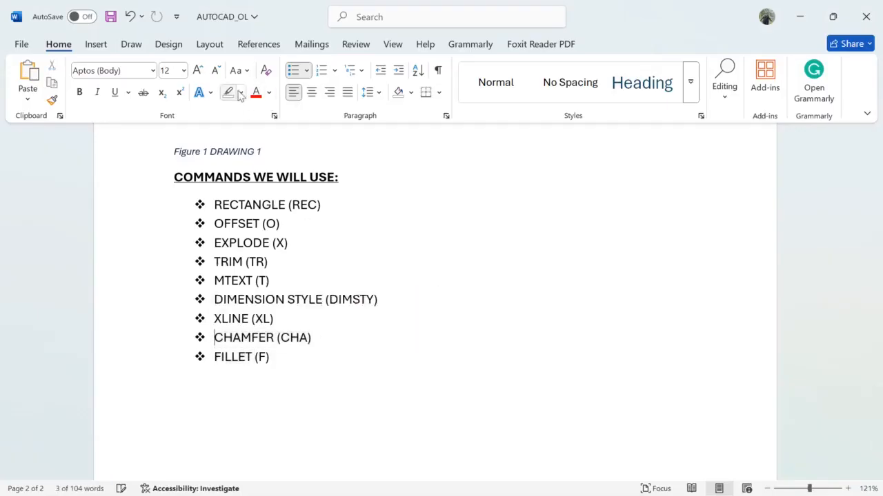
click(241, 92)
click(231, 140)
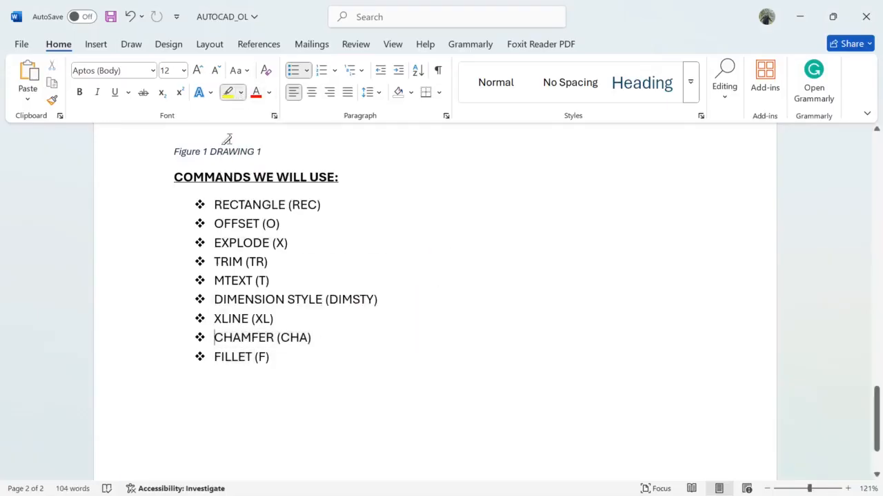
drag(311, 338, 228, 340)
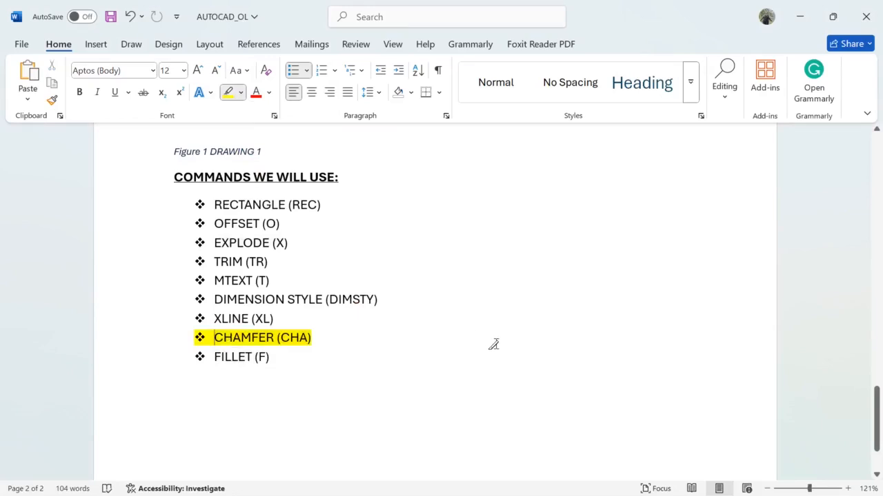
scroll(491, 327, down, 1)
scroll(503, 315, up, 2)
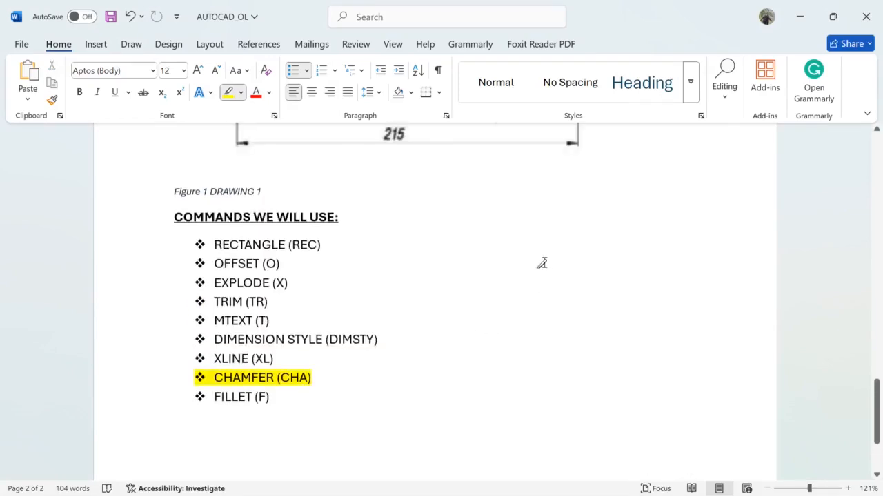
- Switch to AutoCAD and chamfer the outline's lower-right corner with length 52 and angle 30, taking the bottom edge as first line
key(alt+Tab)
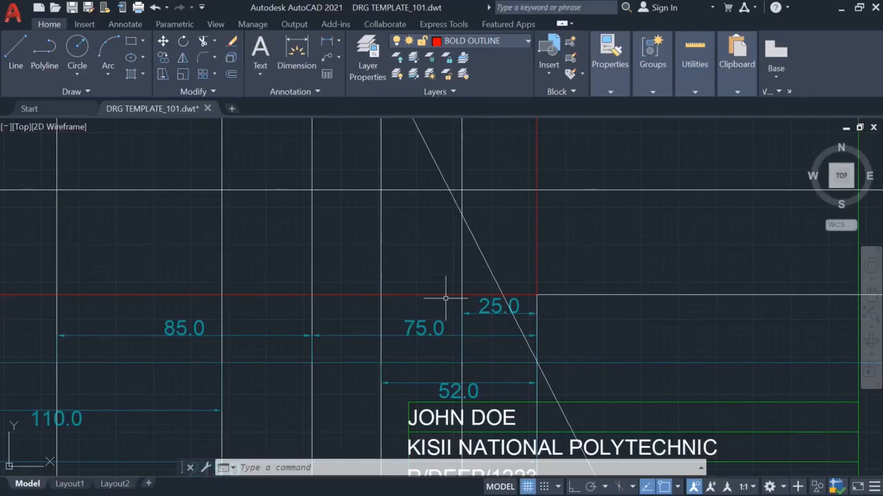
text(CHA)
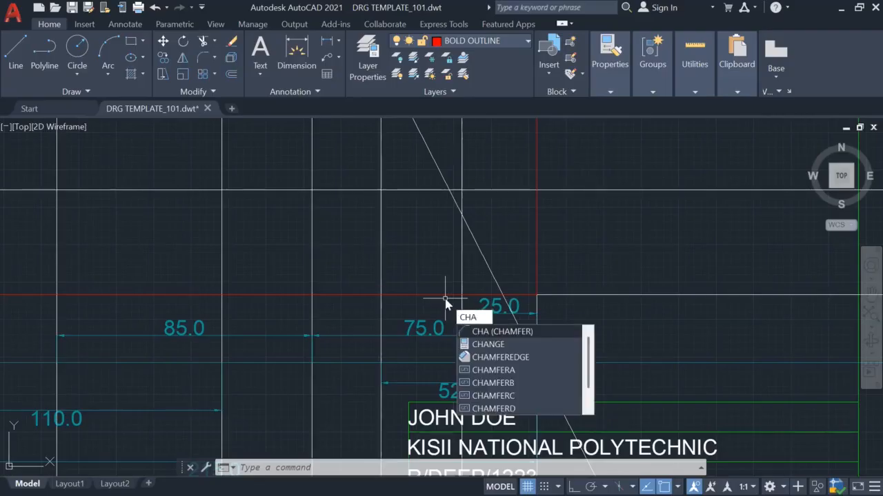
key(Return)
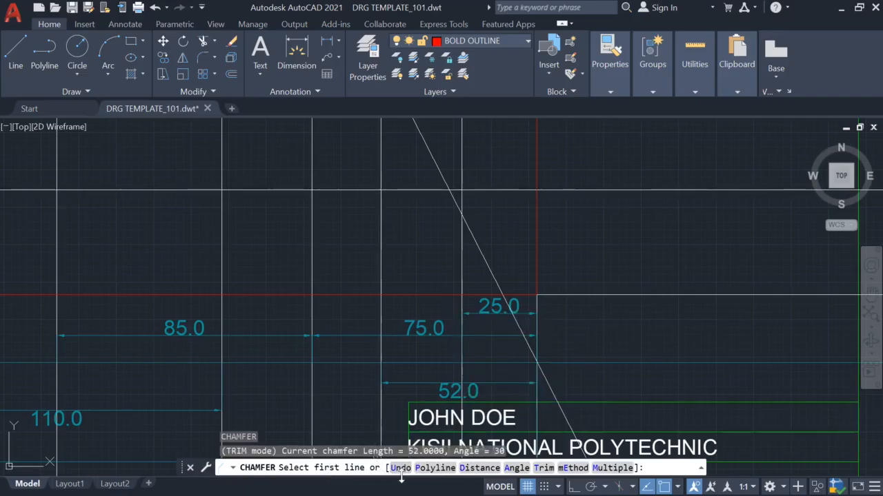
click(516, 469)
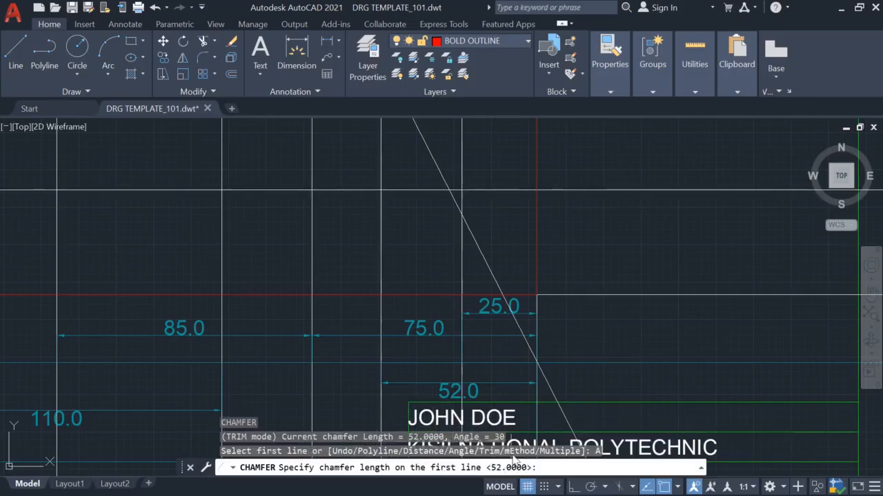
text(5)
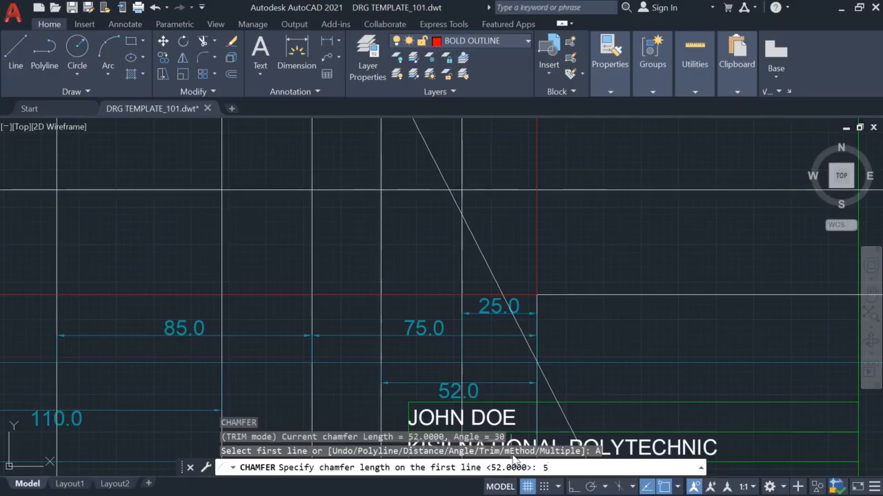
text(2)
key(Return)
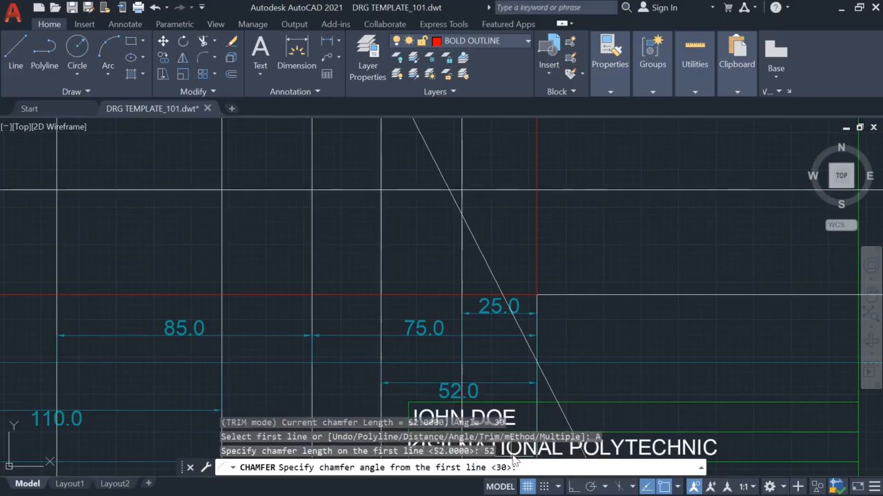
text(30)
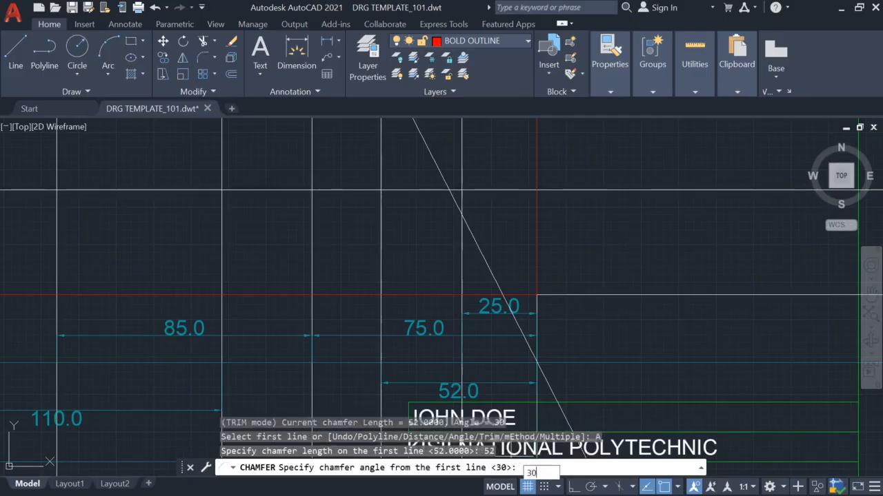
key(Return)
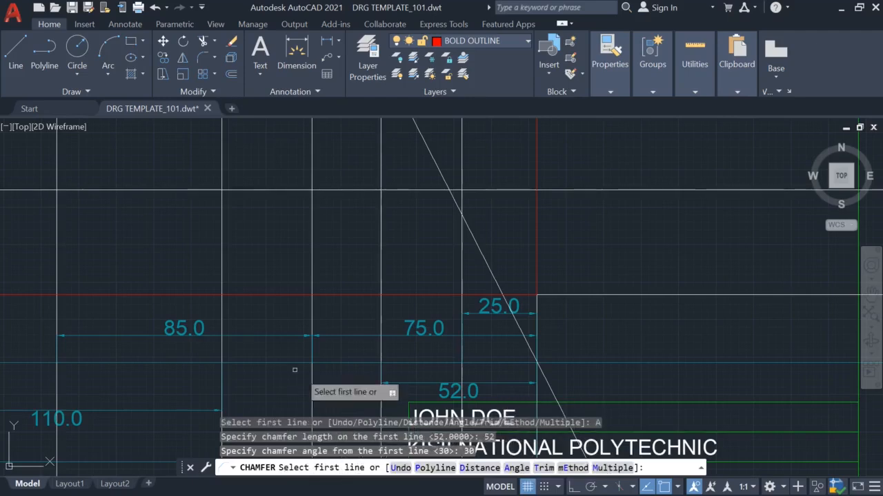
click(429, 295)
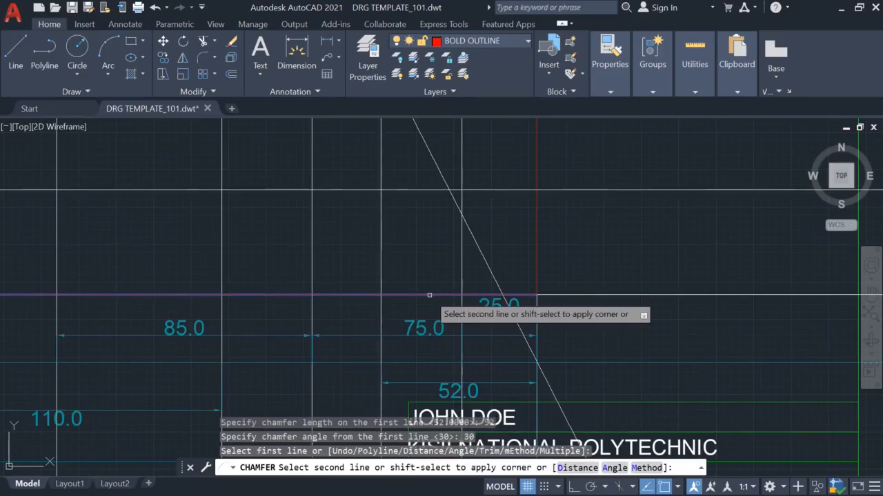
click(537, 201)
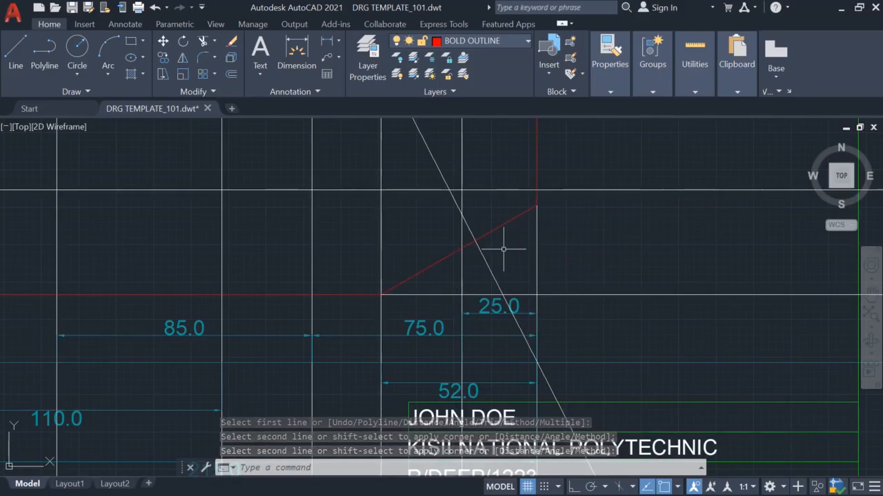
- Compare the whole chamfered outline with the reference figure in the AUTOCAD_OL Word document
key(alt+Tab)
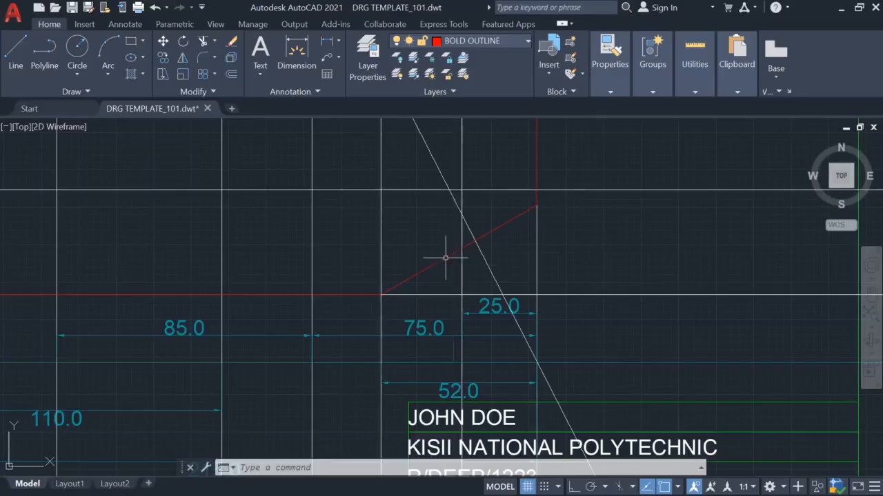
scroll(542, 282, down, 2)
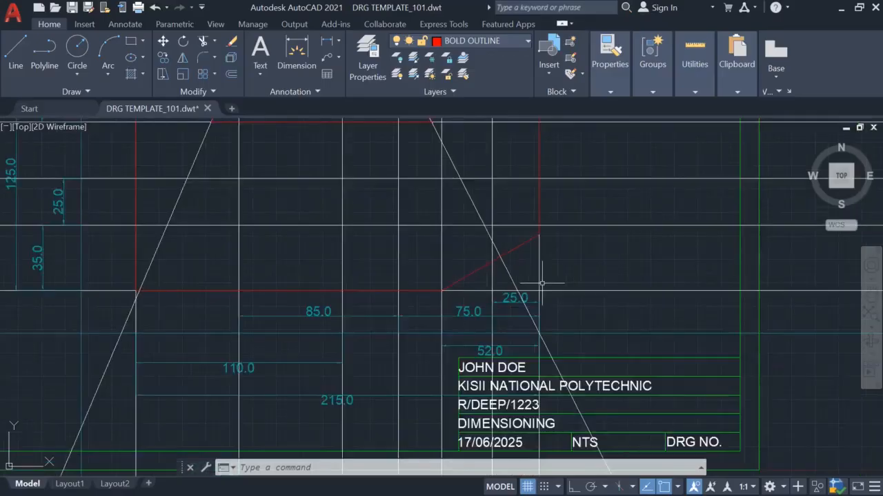
scroll(552, 239, down, 2)
middle_drag(552, 239, 562, 303)
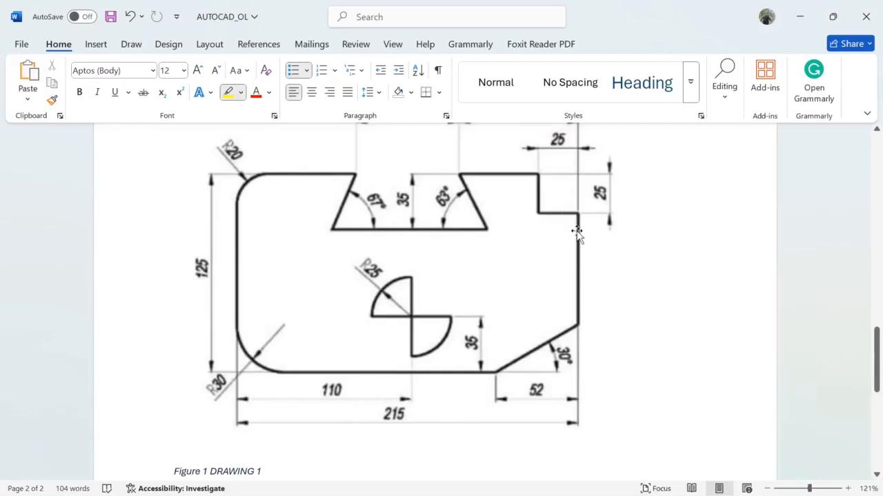
- Switch back to the AutoCAD drawing and start the Fillet command for the outline's rounded corners
key(alt+Tab)
key(Escape)
key(Escape)
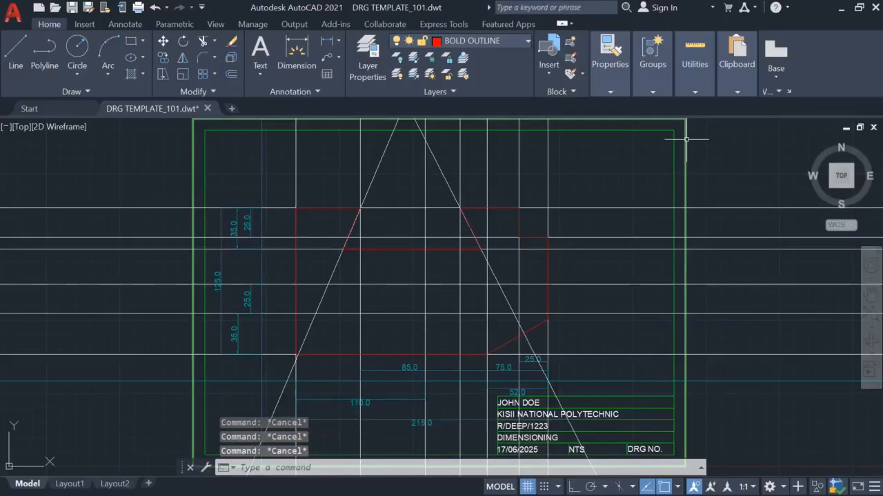
text(F)
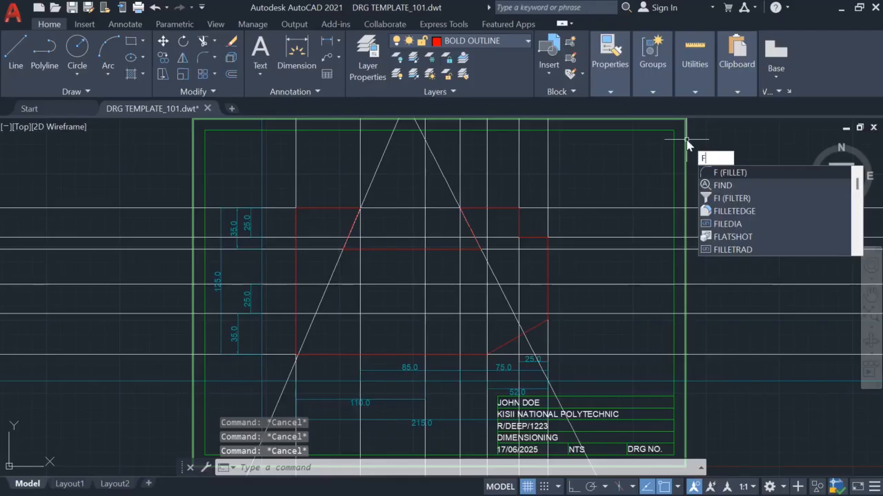
key(Return)
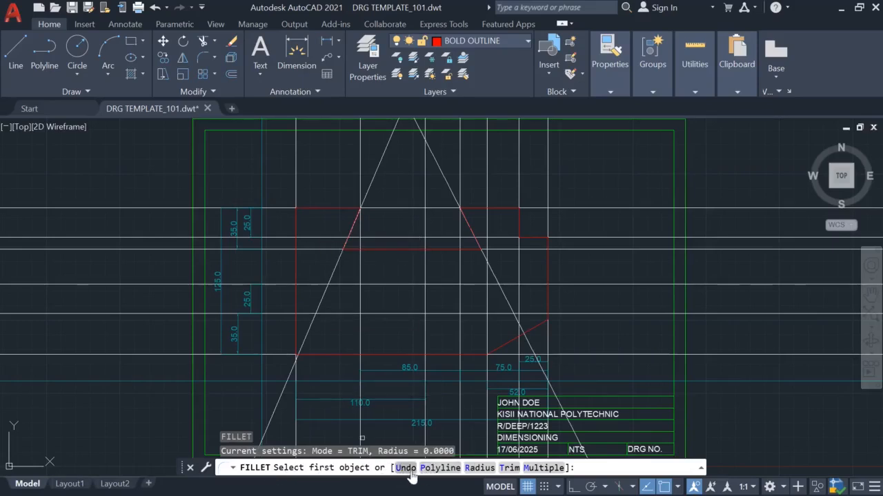
- Turn off object snap tracking and fillet the red outline's upper-left corner with a radius of 20
click(480, 468)
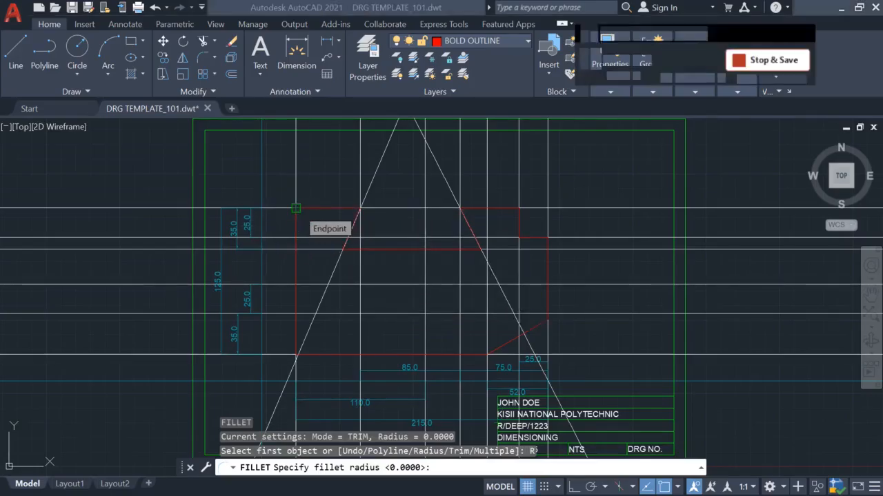
key(F11)
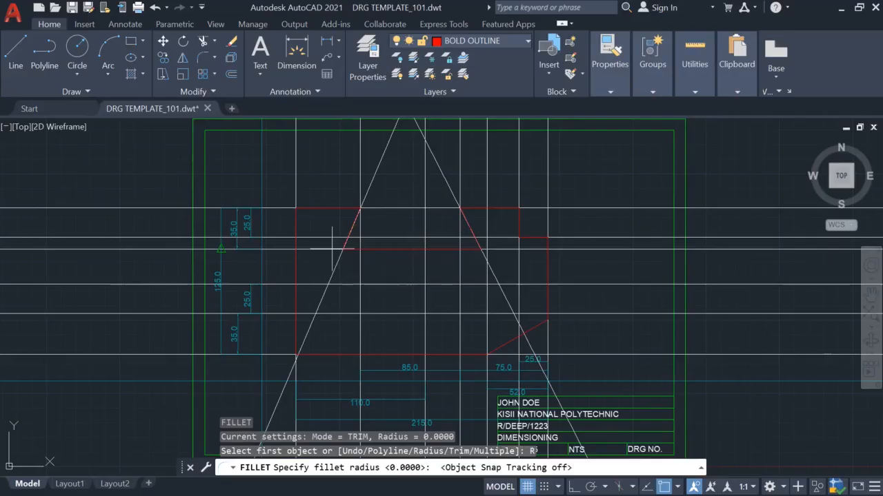
text(20)
key(Return)
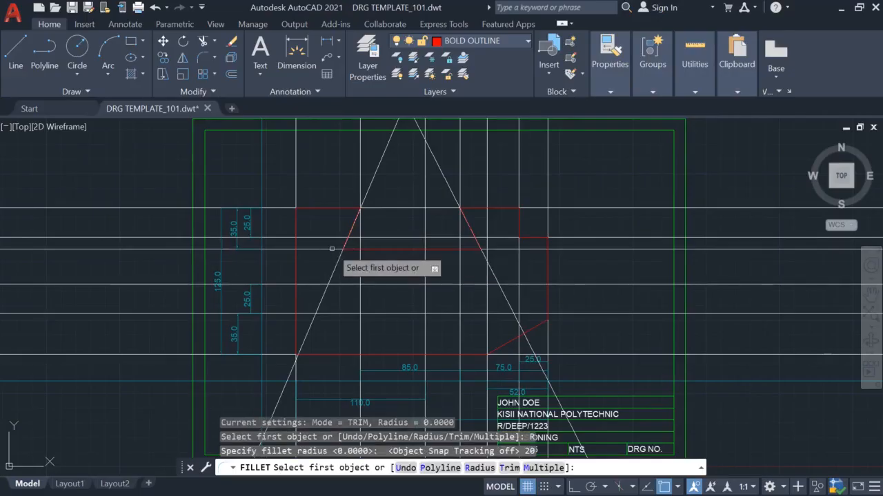
click(312, 206)
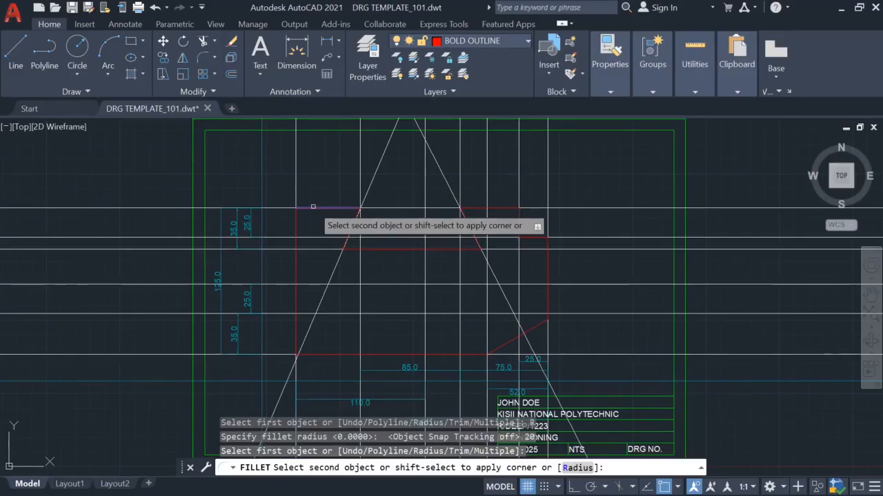
click(296, 239)
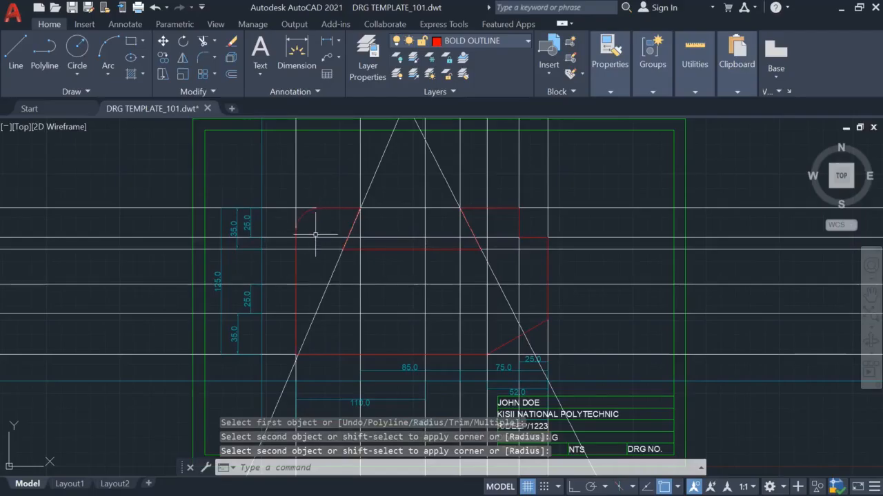
key(Escape)
key(Escape)
key(Escape)
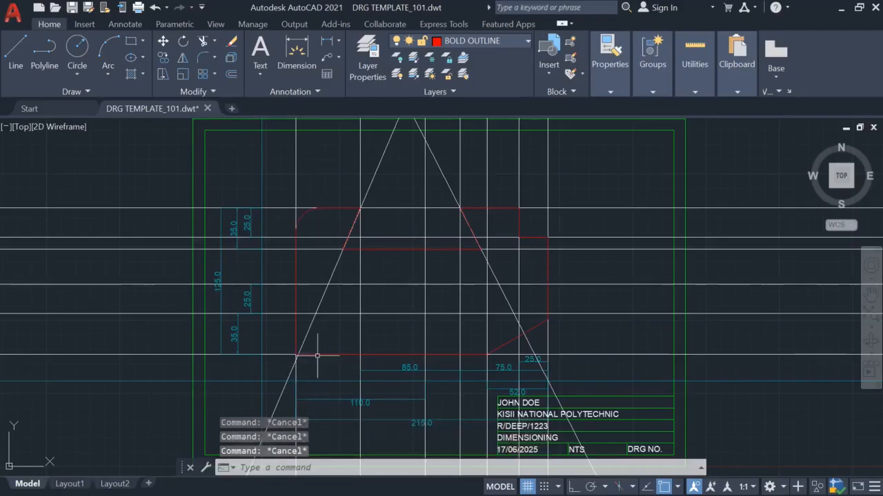
- Fillet the red outline's lower-left corner with a radius of 30
text(F)
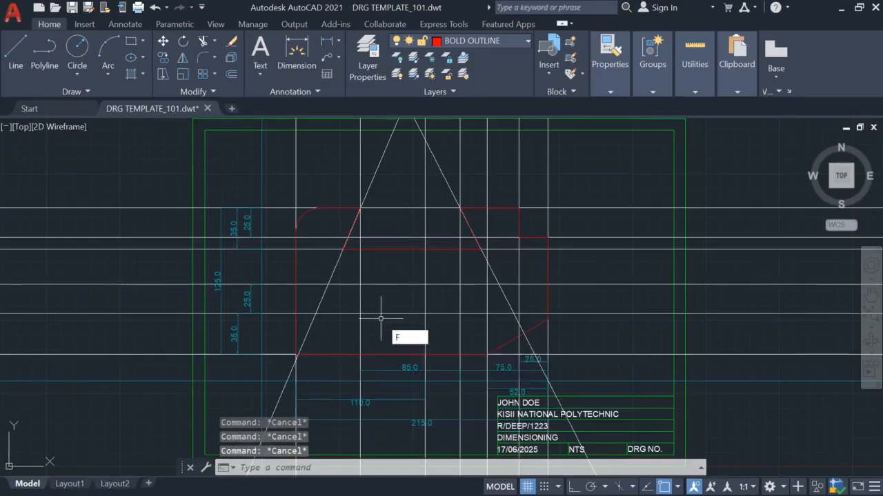
key(Return)
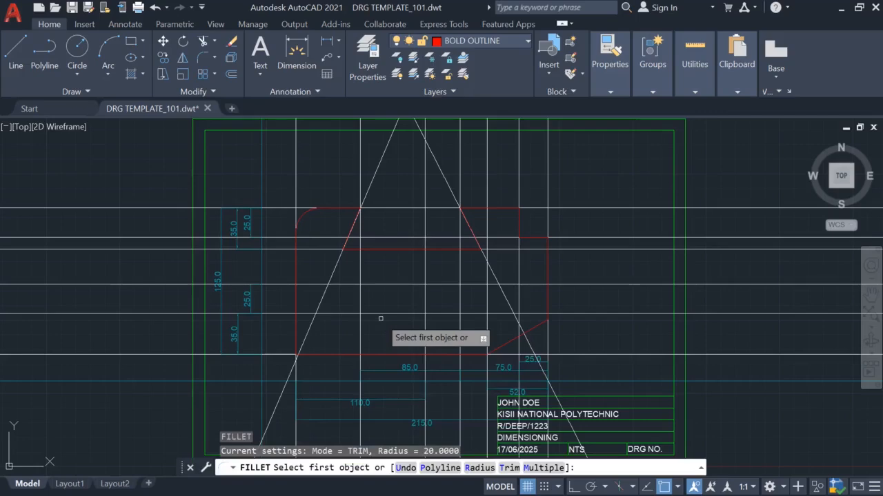
click(468, 469)
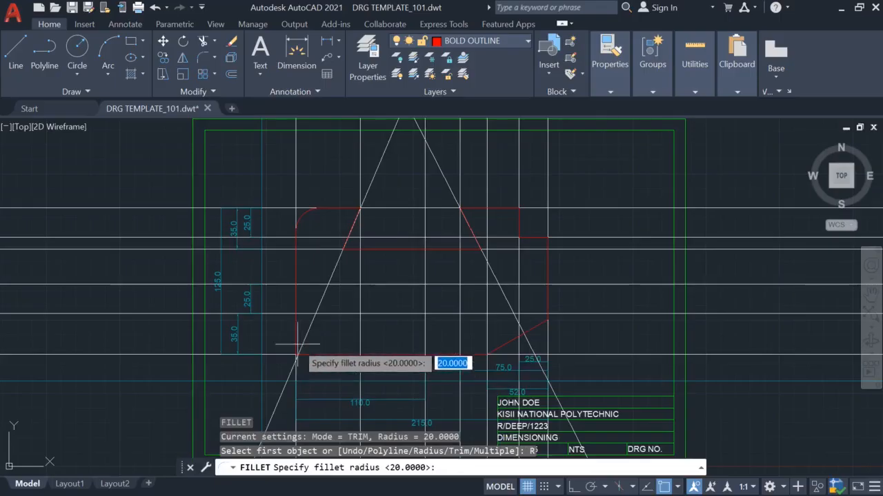
text(3)
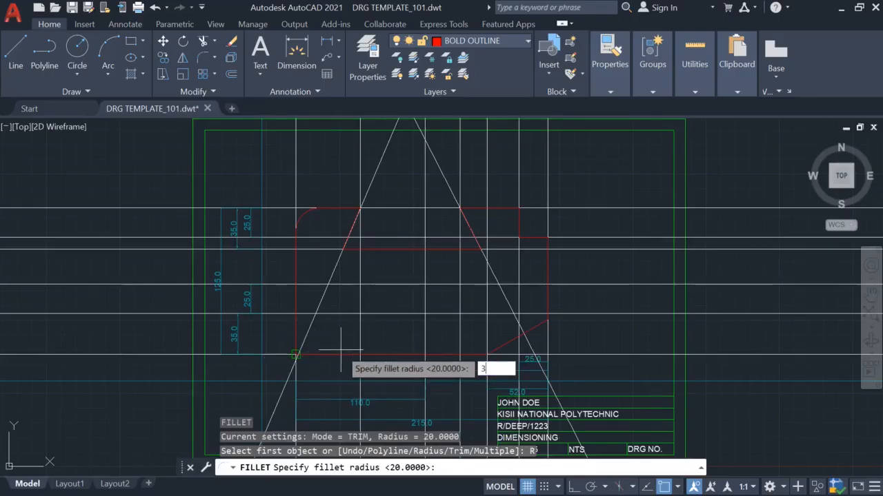
text(0)
key(Return)
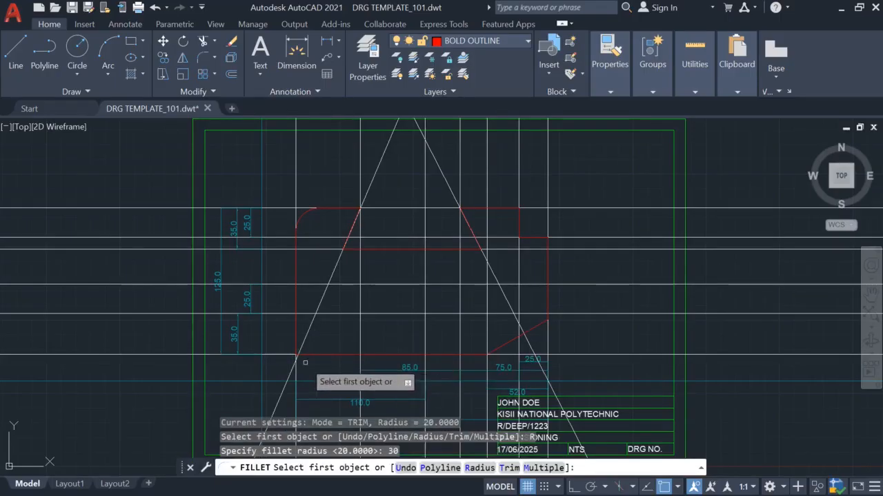
click(295, 331)
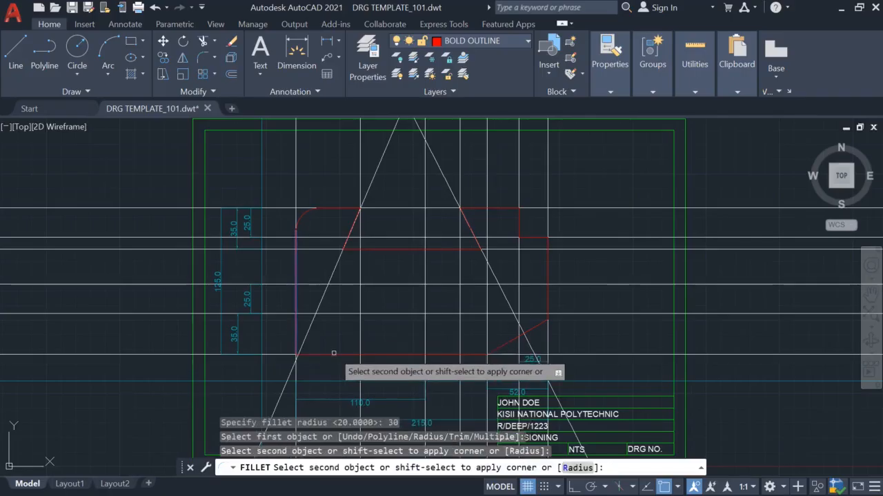
click(341, 353)
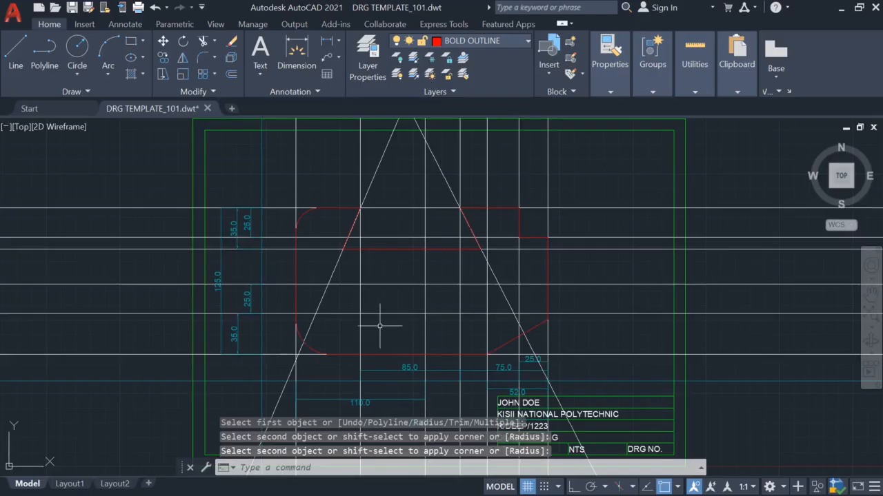
key(Escape)
key(Escape)
key(Escape)
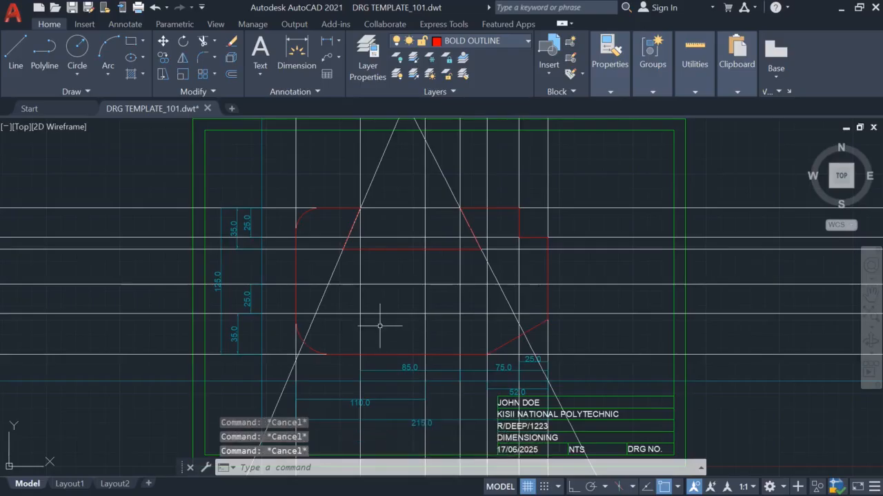
- Draw a circle of radius 25 centred where the construction lines 110 from the left edge and 35 above the bottom edge intersect
key(alt+Tab)
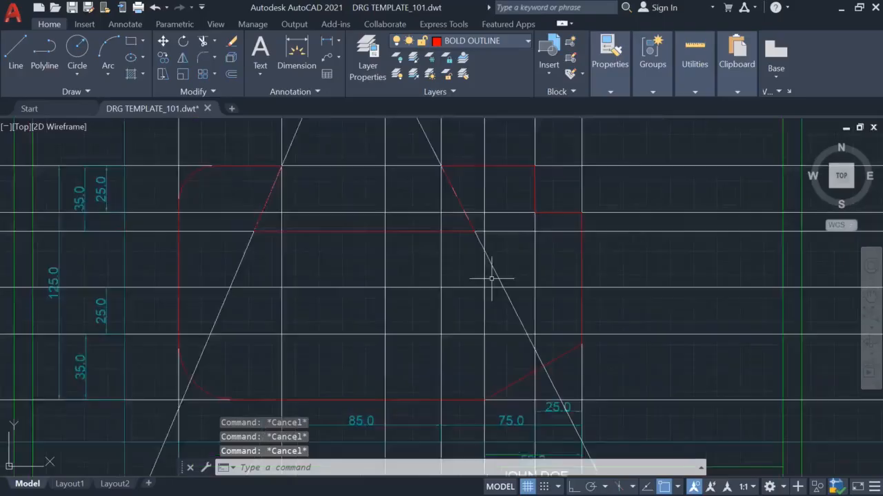
scroll(489, 276, up, 2)
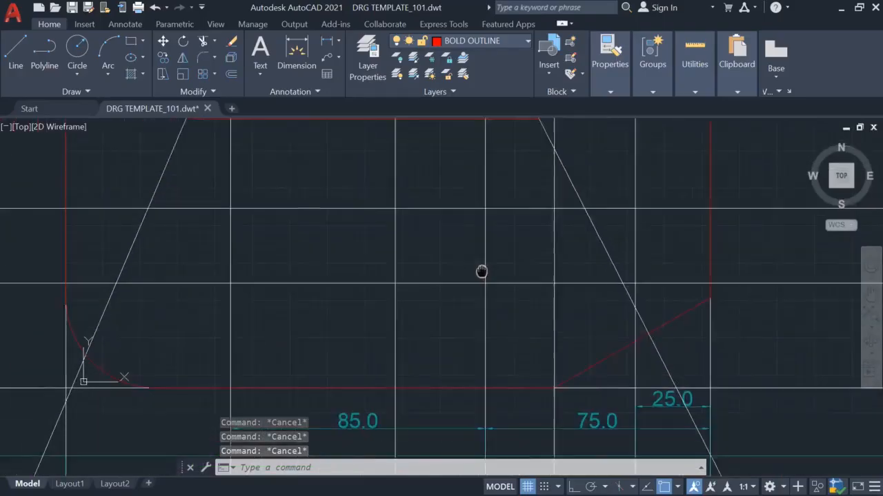
scroll(405, 355, down, 2)
middle_drag(481, 271, 499, 218)
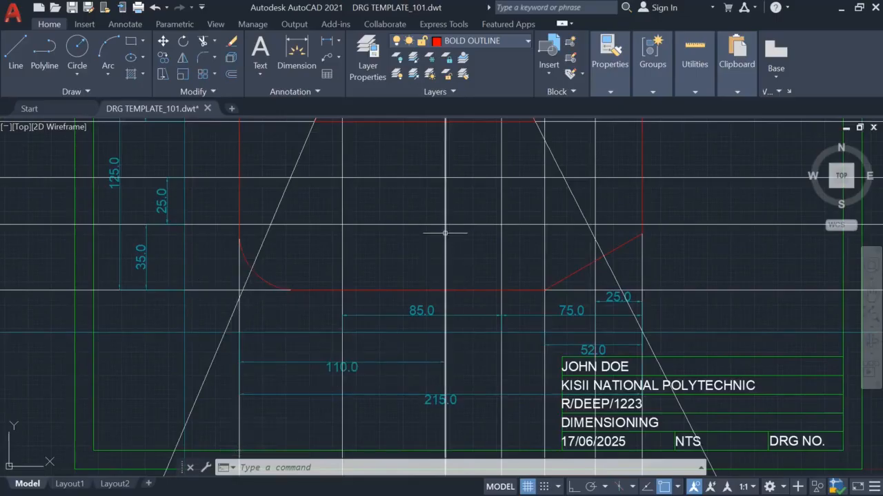
click(77, 75)
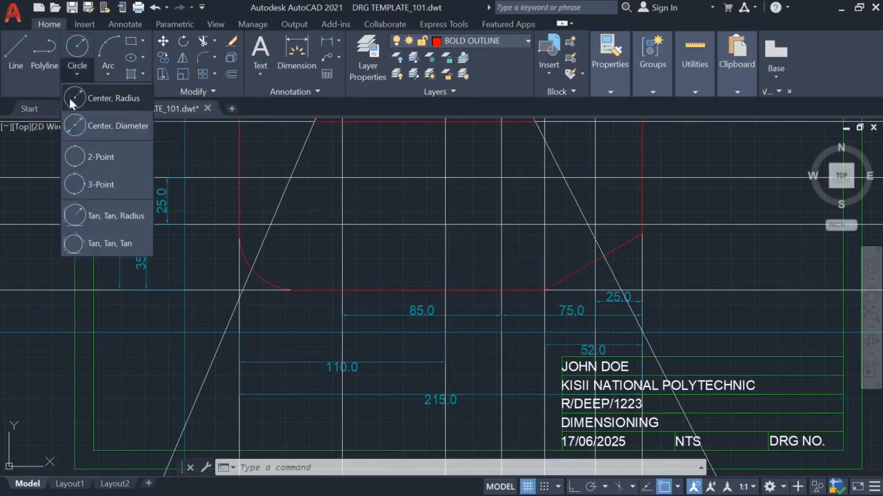
click(109, 101)
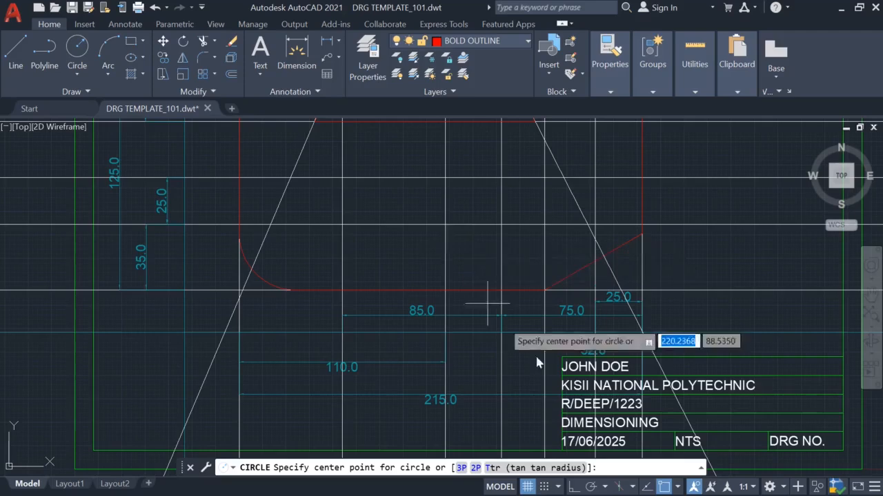
click(678, 487)
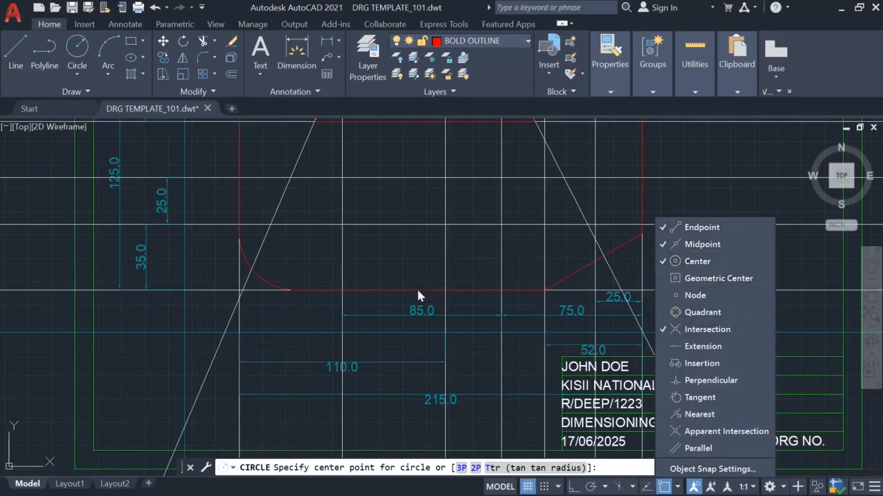
click(371, 291)
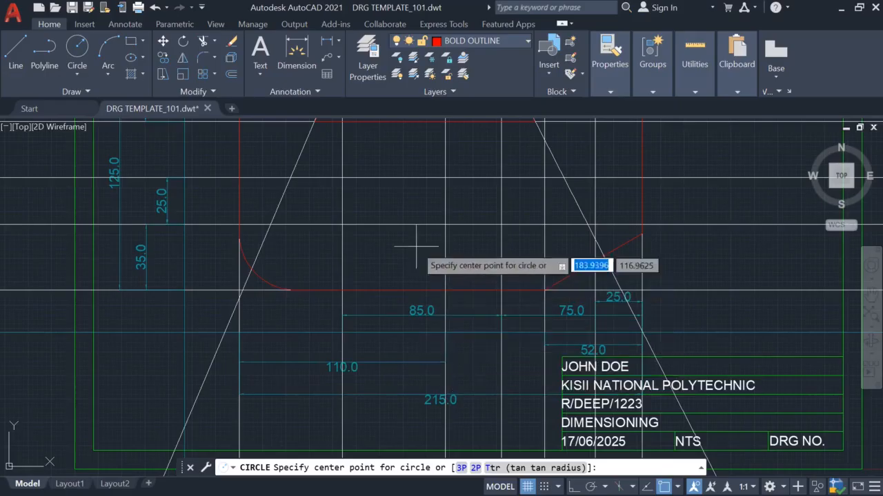
click(444, 224)
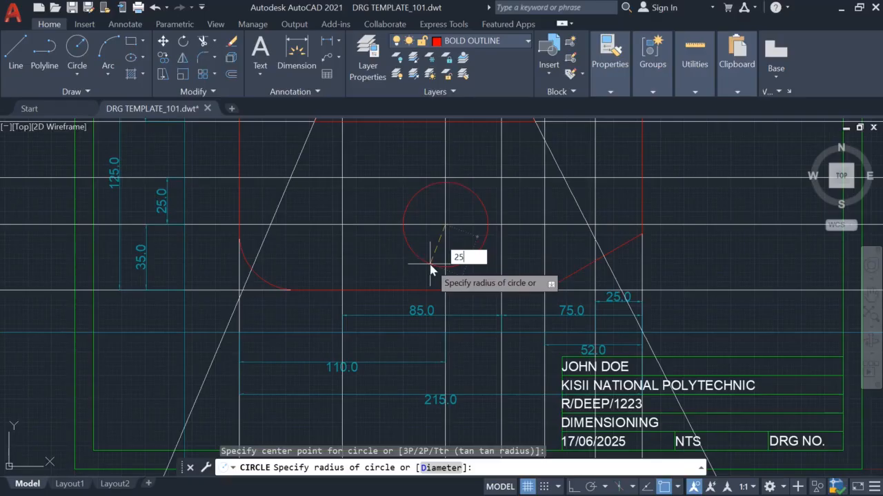
key(Return)
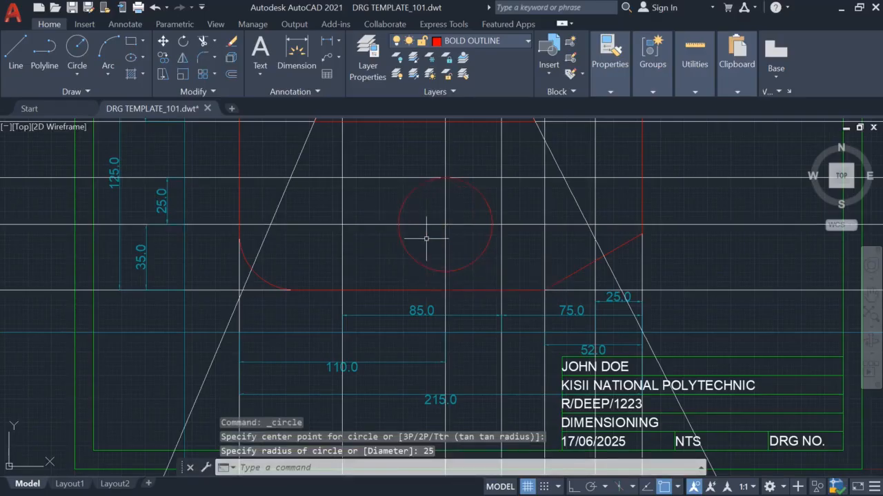
key(Escape)
key(Escape)
key(Escape)
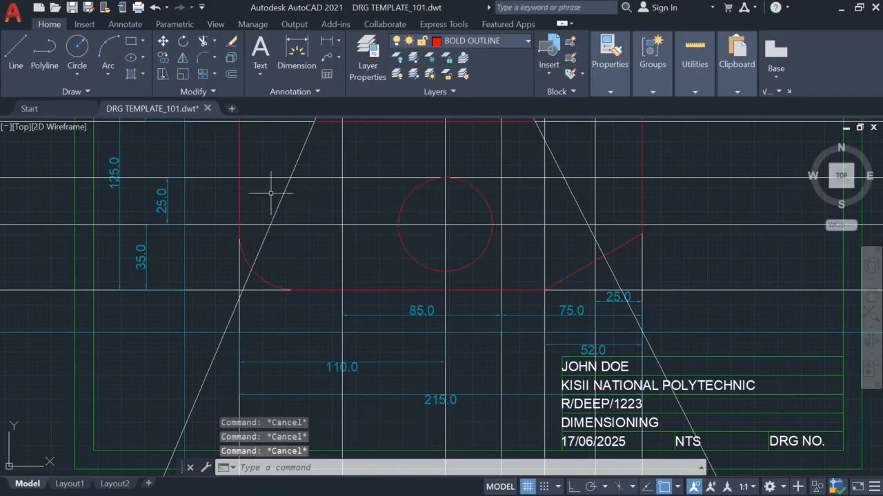
- Draw the circle's vertical and horizontal diameters as two separate polylines through its centre
click(41, 68)
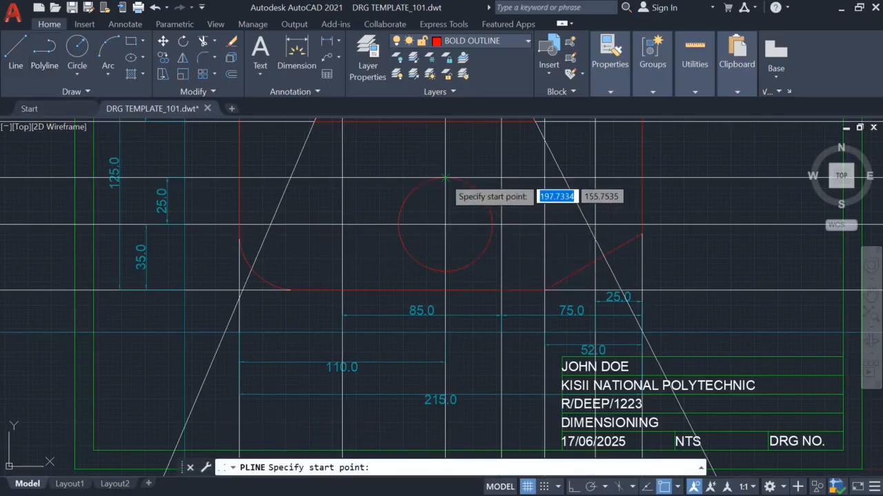
click(445, 178)
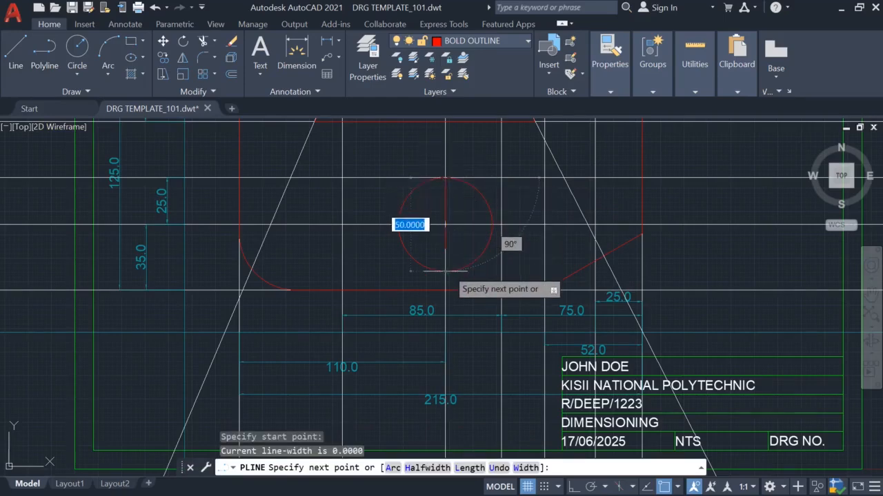
key(Escape)
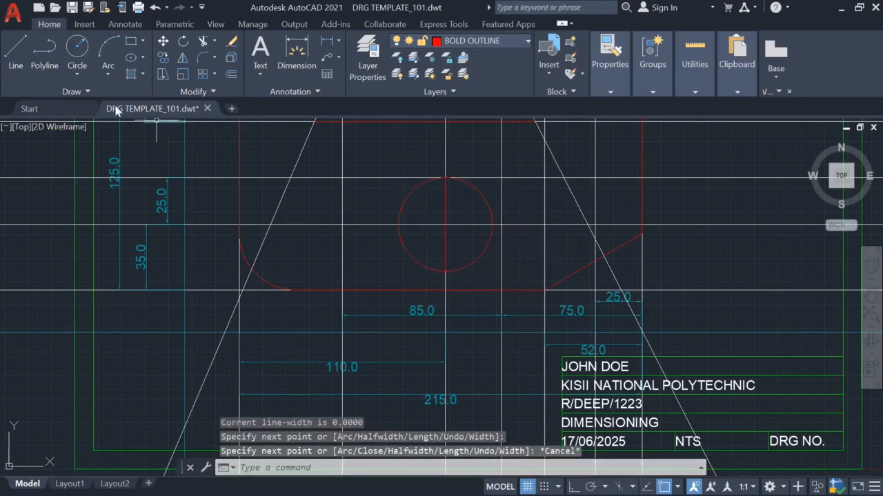
click(43, 54)
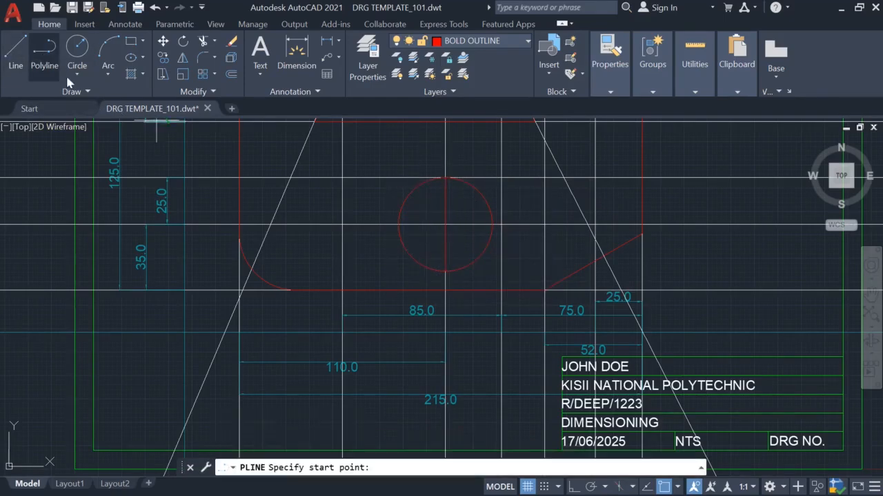
click(398, 225)
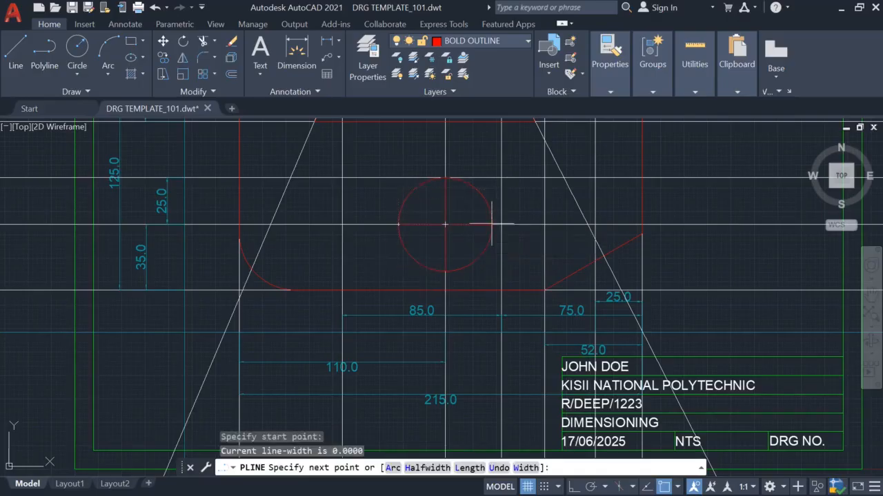
key(Escape)
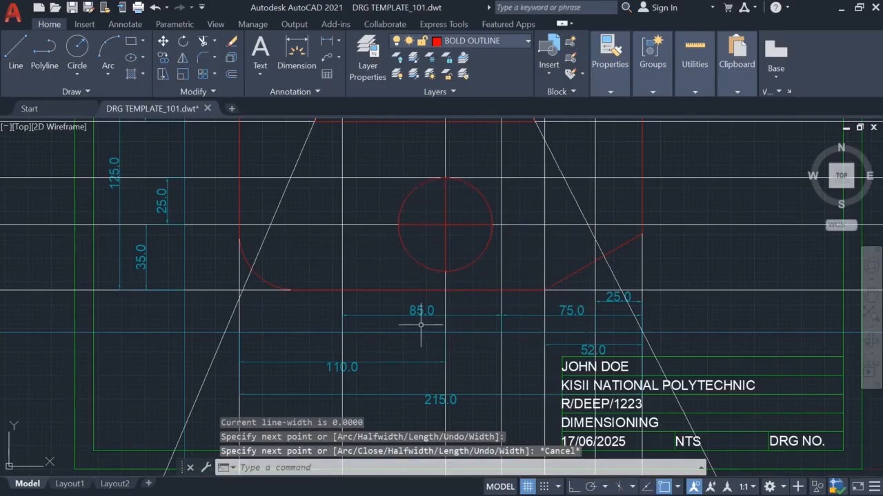
- Trim away the circle's upper-right and lower-left quarter arcs
text(TR)
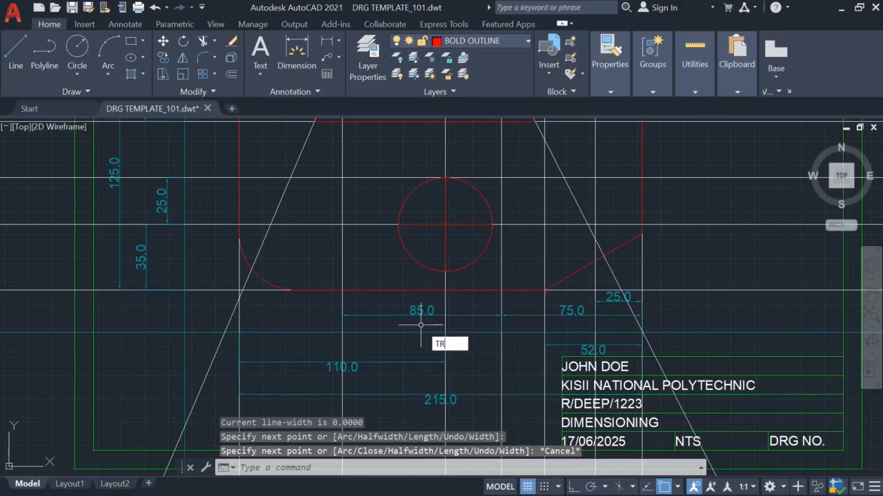
key(Return)
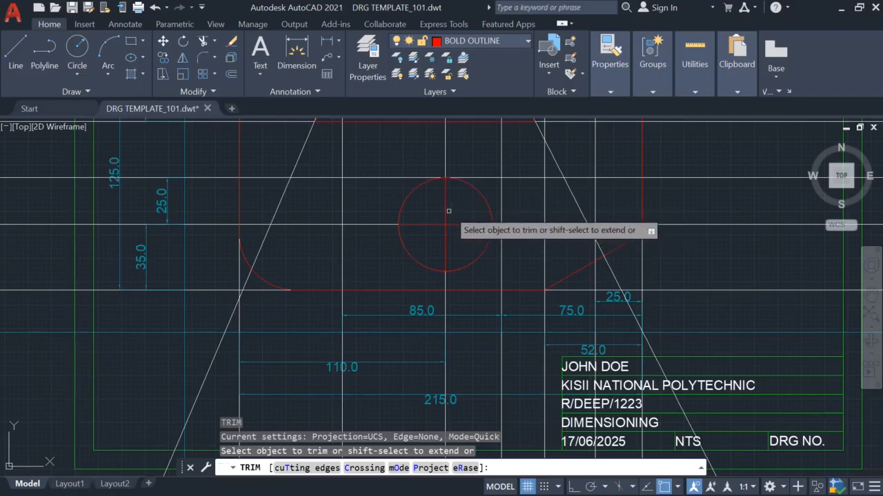
click(479, 190)
click(413, 257)
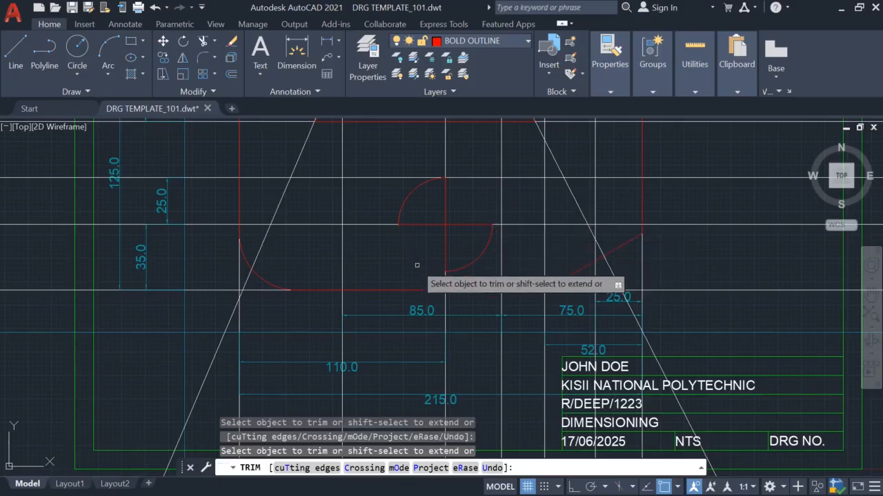
key(Escape)
key(Escape)
key(Escape)
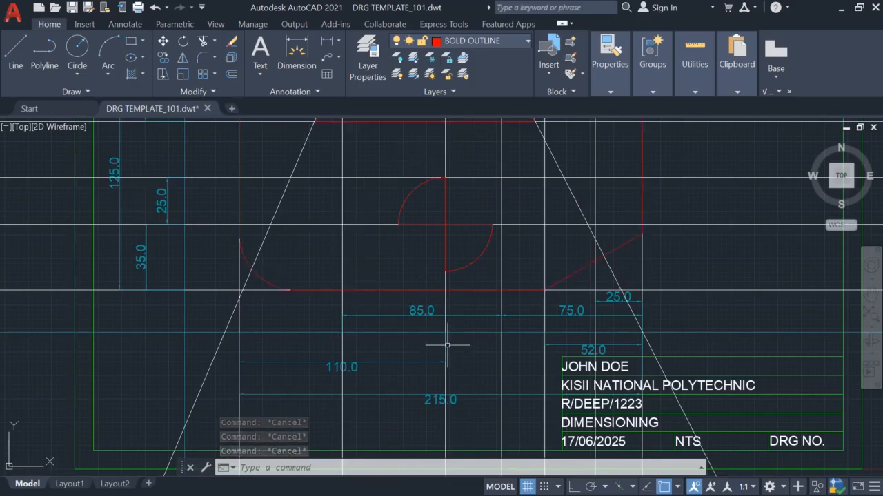
text(tr)
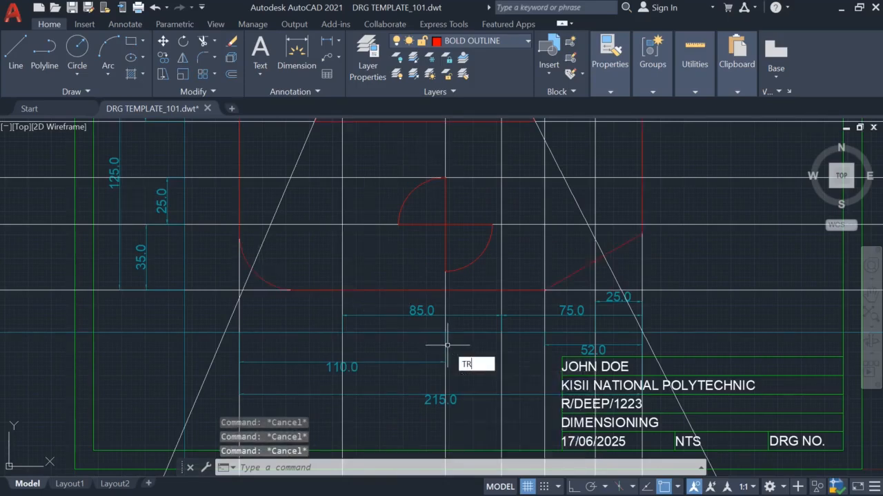
key(Return)
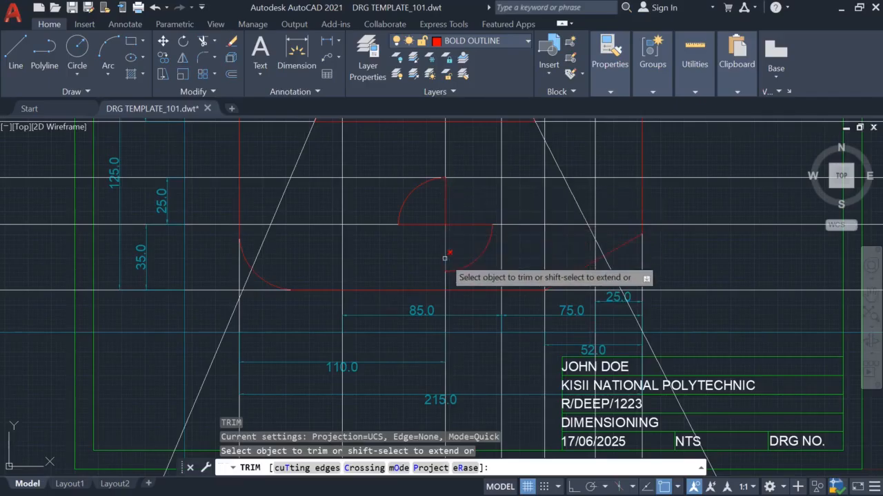
key(Escape)
key(Escape)
key(Escape)
key(Escape)
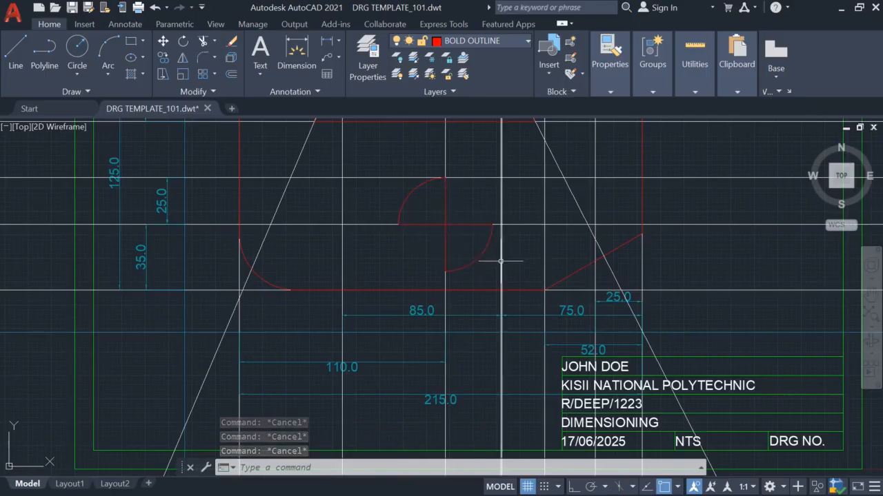
key(Escape)
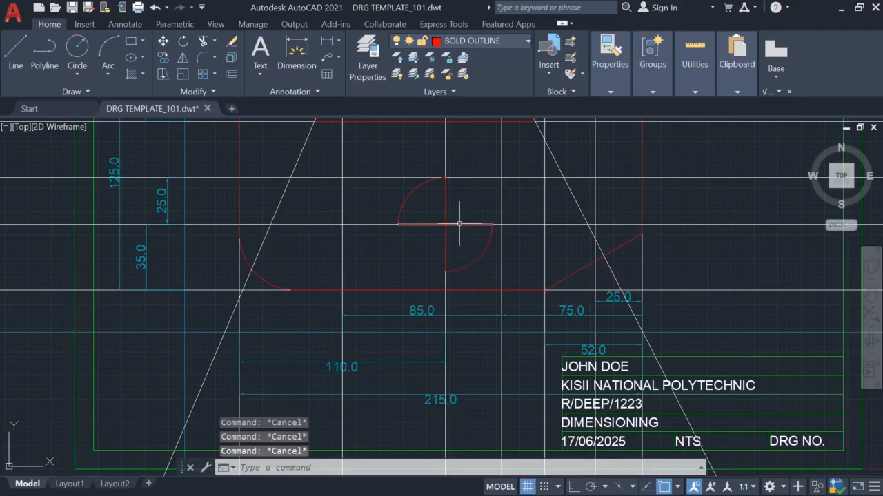
click(459, 224)
click(445, 204)
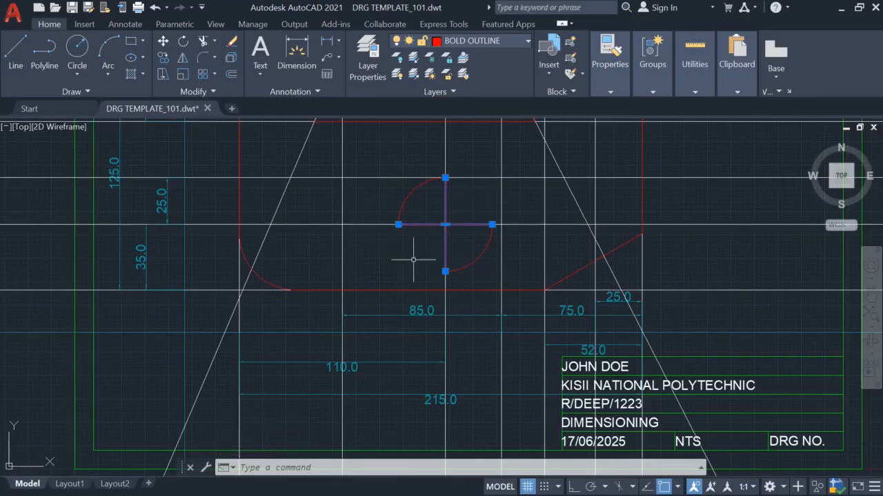
key(Escape)
key(Escape)
key(Escape)
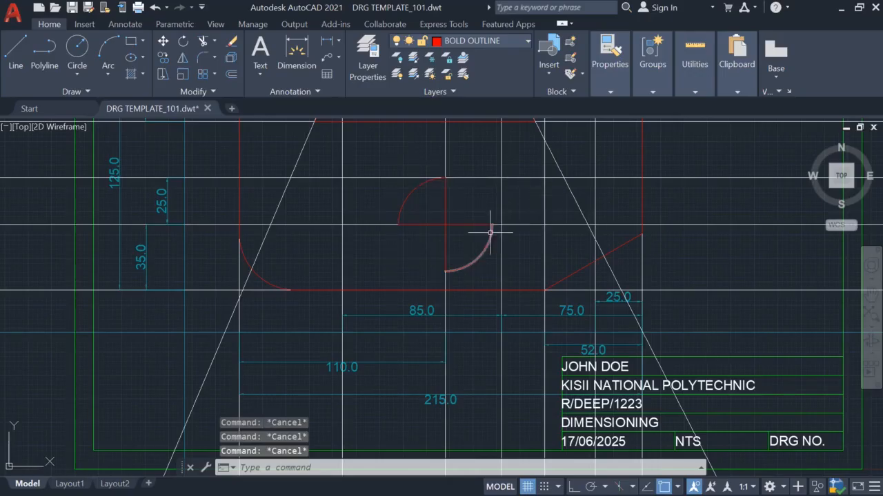
- Turn off the CONSTRUCTION LINE layer so only the plate outline, border and dimension objects are shown
scroll(493, 217, down, 2)
middle_drag(498, 200, 494, 248)
click(526, 44)
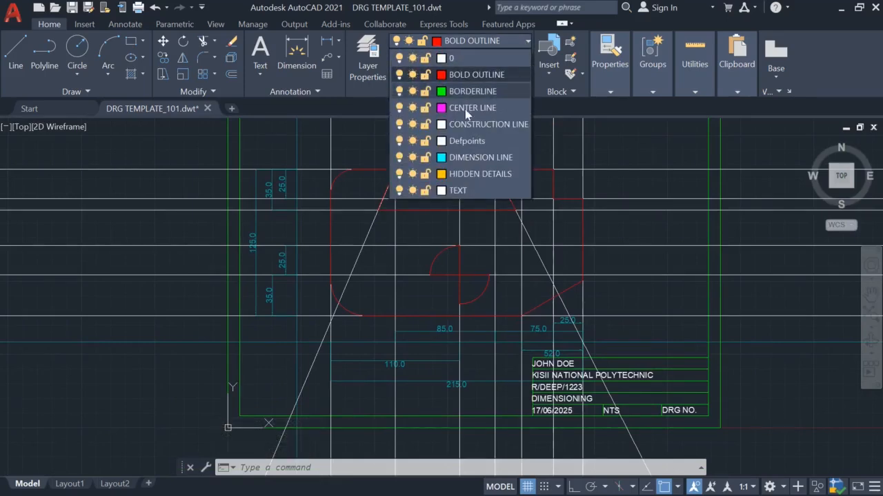
click(398, 125)
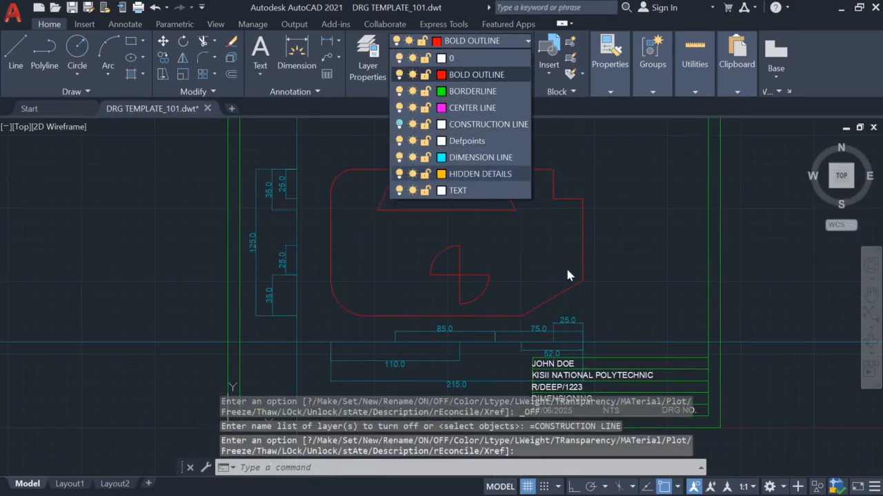
click(630, 212)
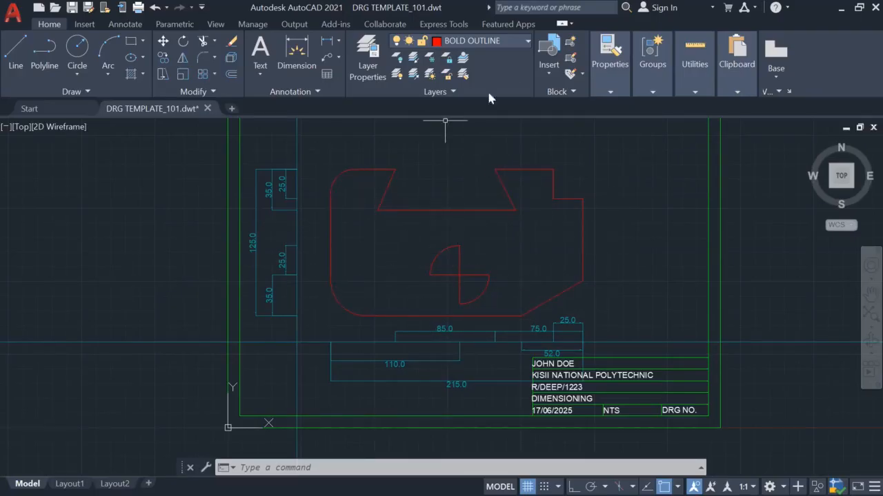
click(524, 41)
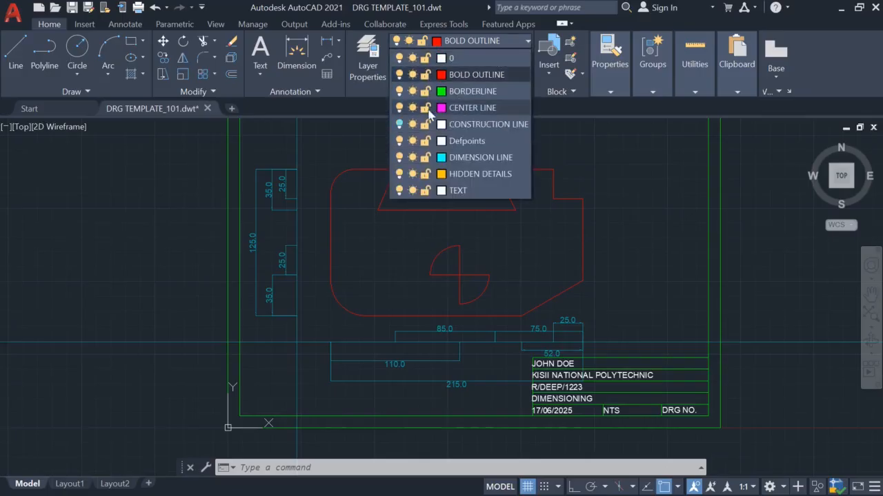
click(399, 124)
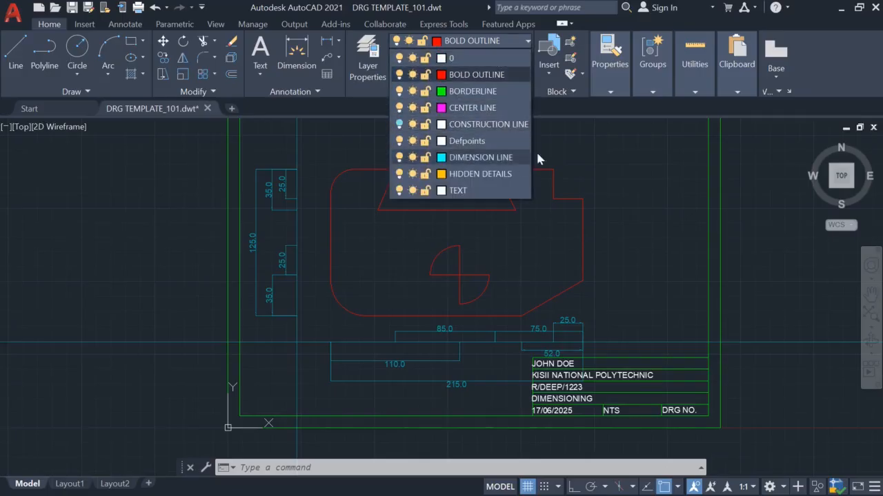
click(577, 169)
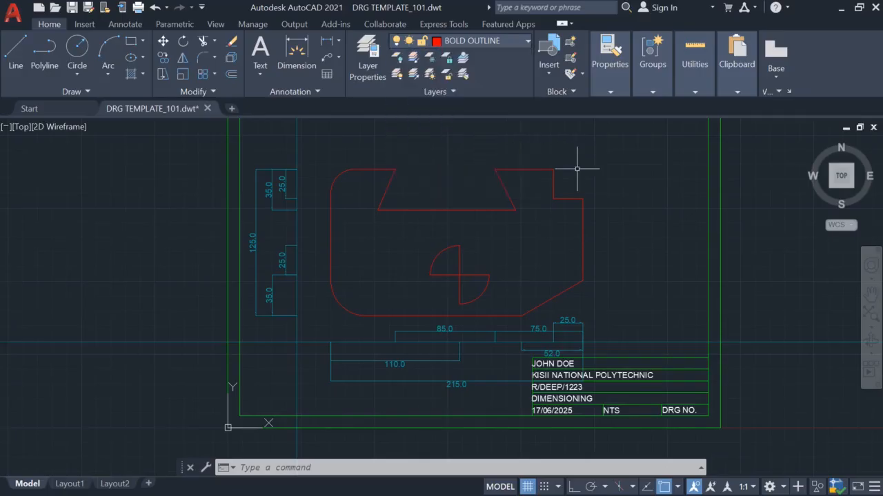
- Delete the vertical guide line beside the plate together with all the vertical dimensions on the plate's left side
click(297, 165)
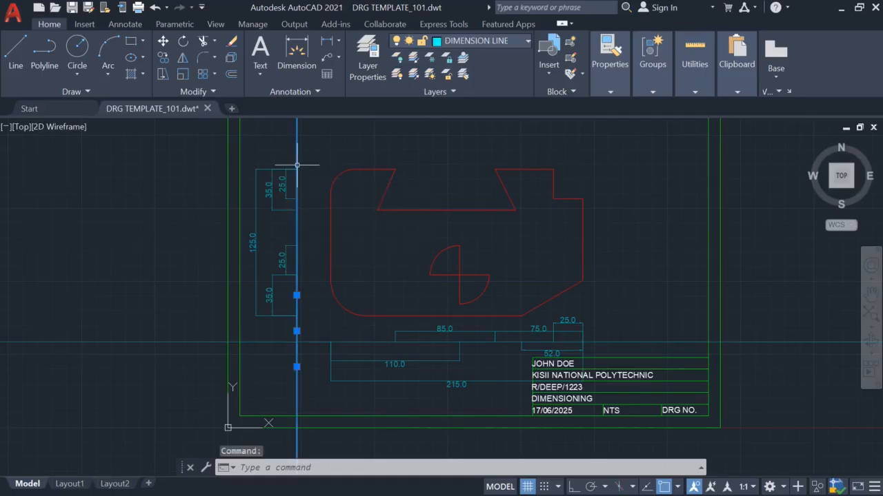
key(Delete)
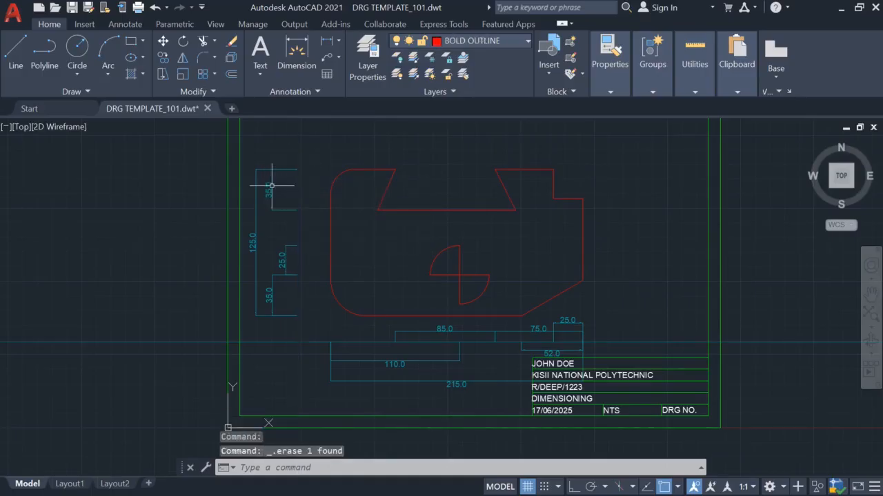
click(267, 189)
key(Delete)
click(255, 200)
key(Delete)
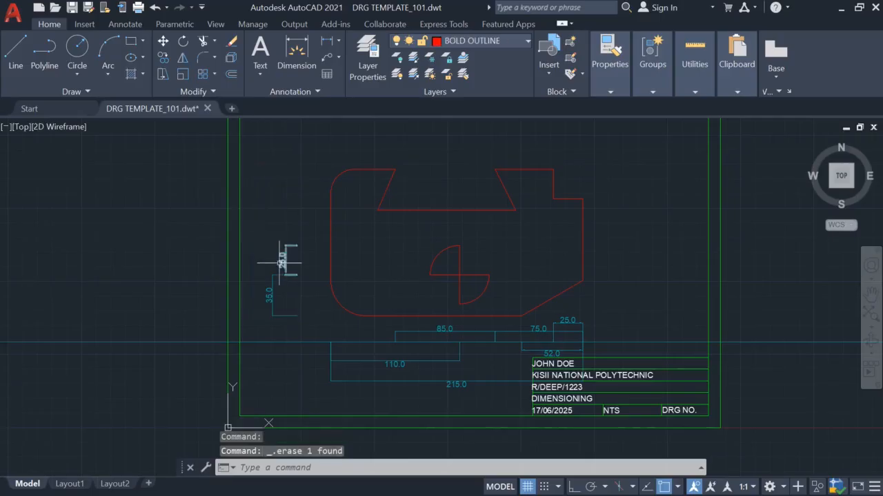
click(279, 263)
key(Delete)
click(268, 296)
key(Delete)
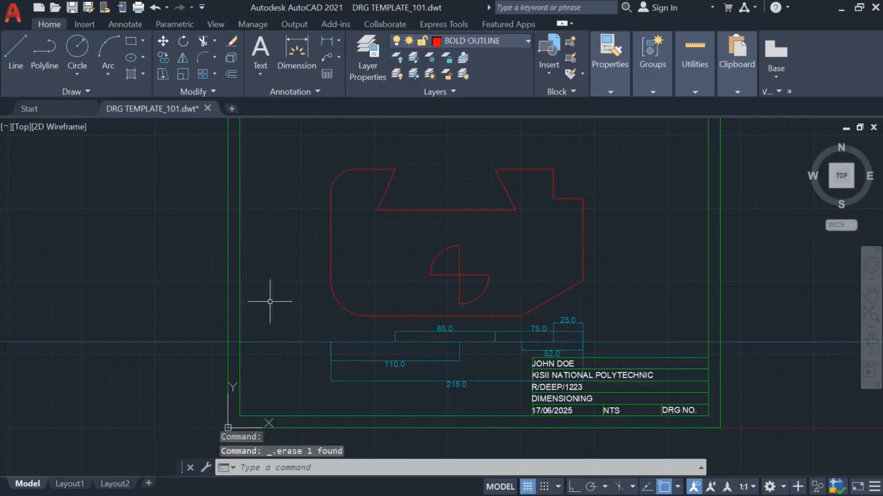
- Delete the horizontal guide line beneath the plate together with all the horizontal dimensions below it
click(298, 342)
key(Delete)
click(404, 361)
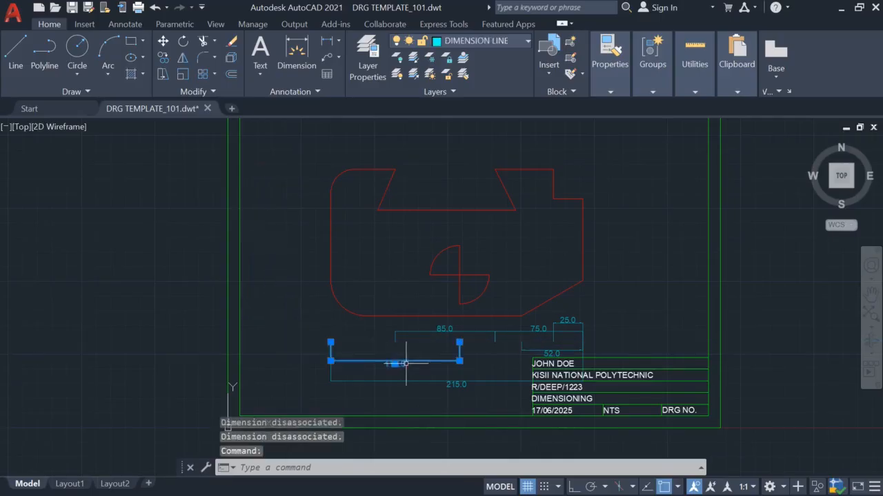
key(Delete)
click(441, 330)
key(Delete)
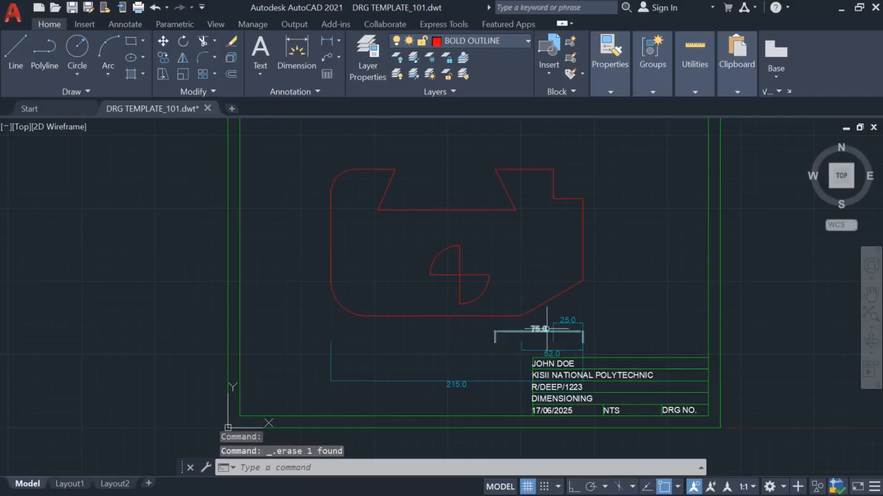
click(536, 329)
key(Delete)
click(559, 322)
key(Delete)
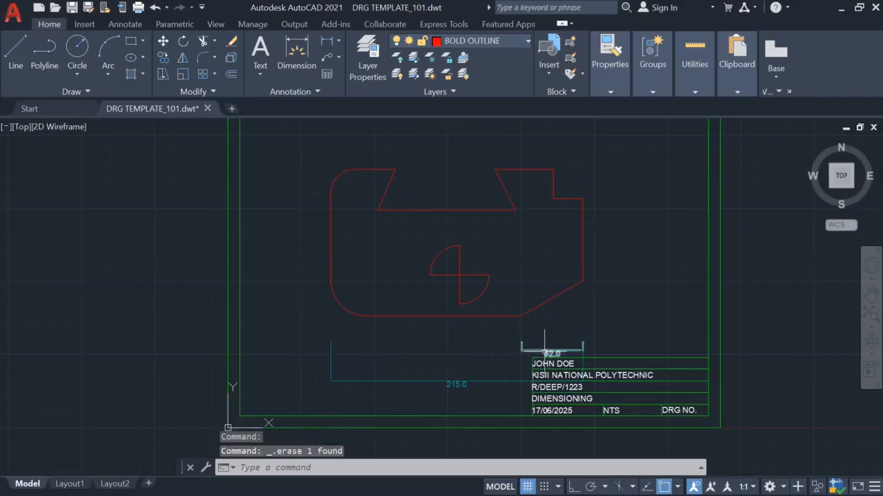
click(545, 347)
key(Delete)
click(457, 380)
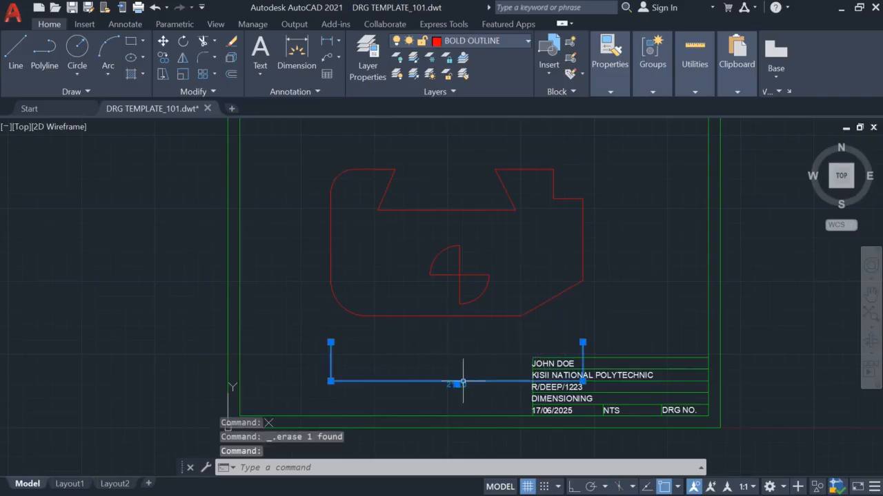
key(Delete)
scroll(481, 342, down, 4)
scroll(478, 342, up, 4)
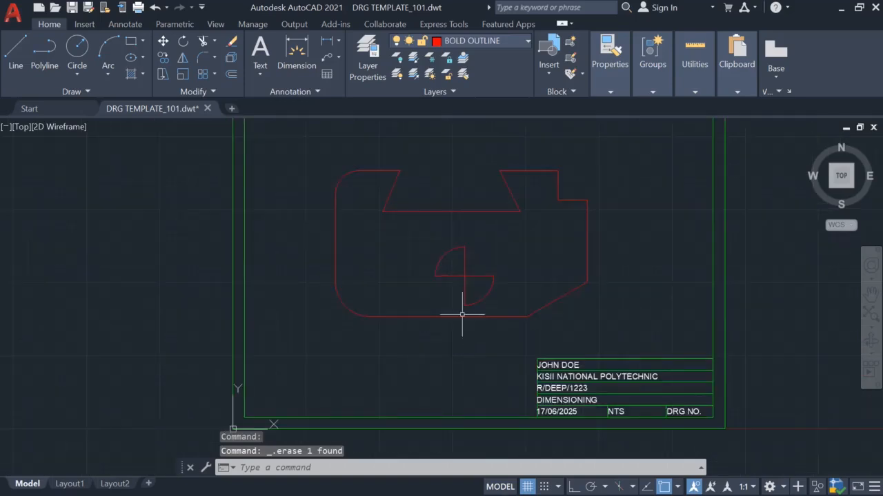
- Turn the CONSTRUCTION LINE layer back on and make DIMENSION LINE the current layer
click(519, 42)
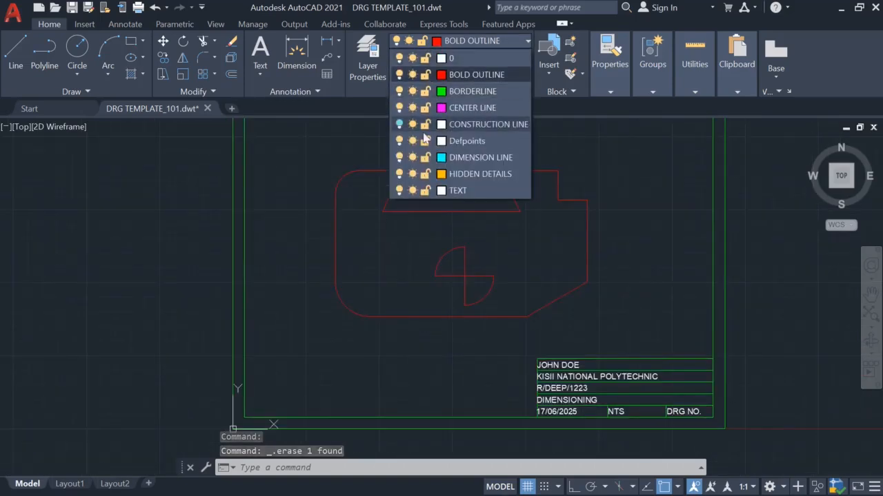
click(399, 124)
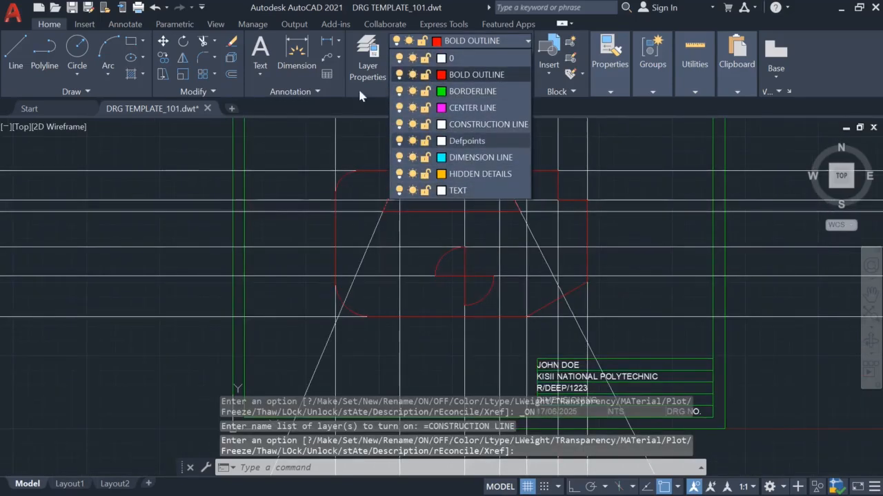
click(475, 158)
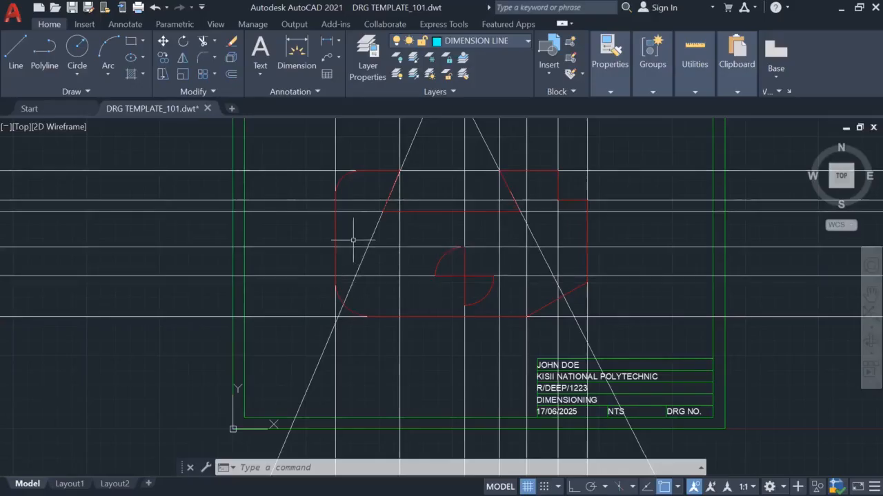
- Dimension the plate's overall height about 49 units outside its left edge, and delete that dimension
click(288, 51)
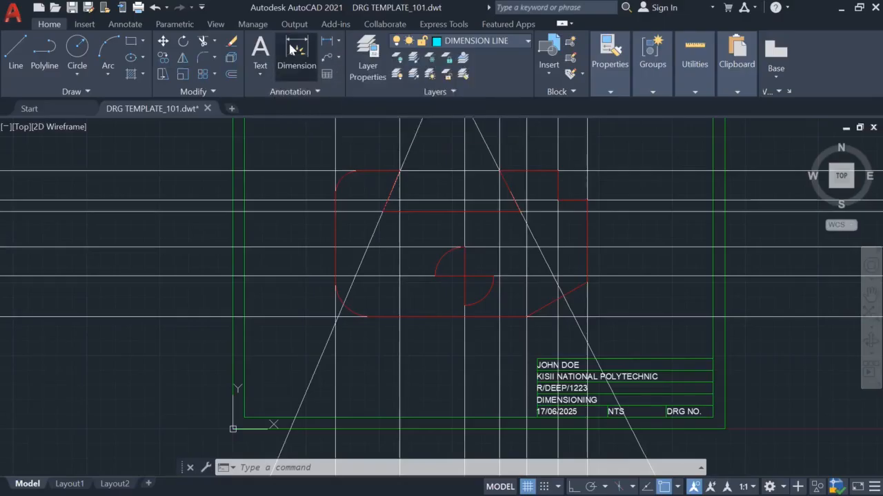
click(335, 170)
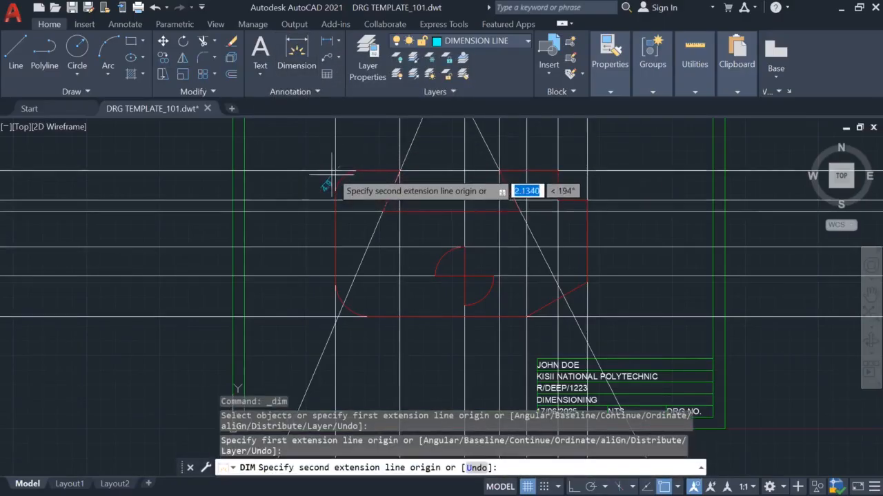
click(335, 317)
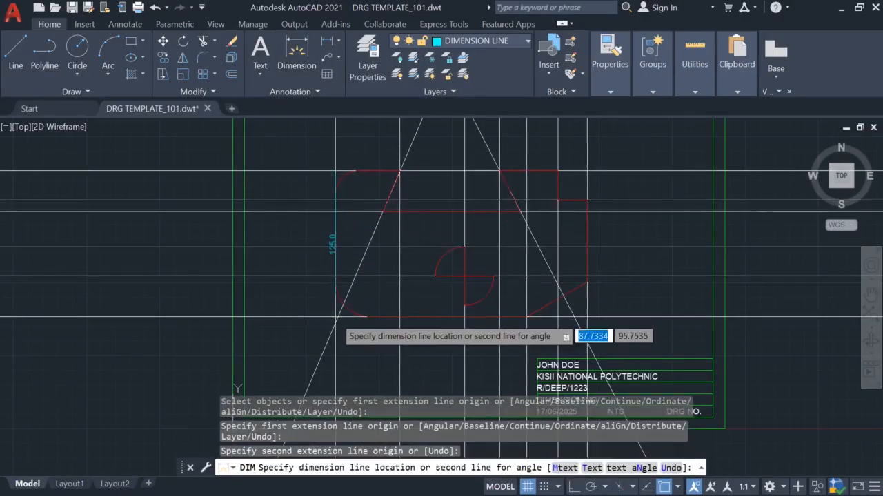
click(278, 306)
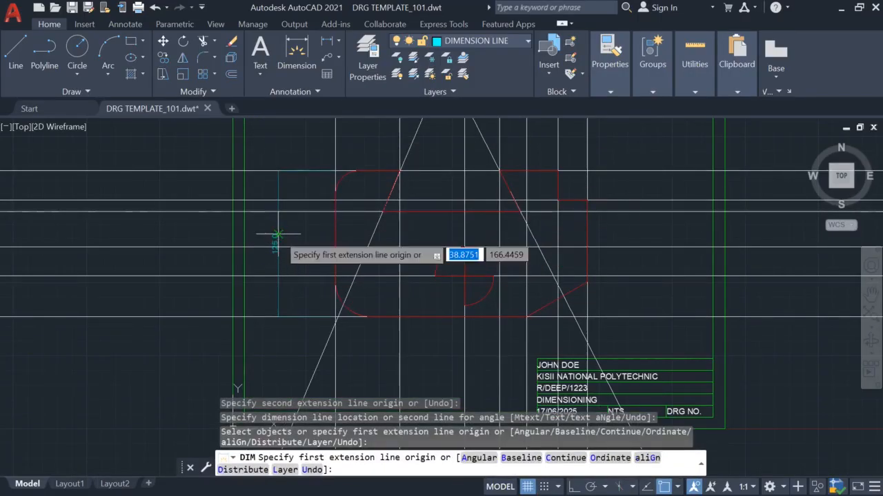
key(Return)
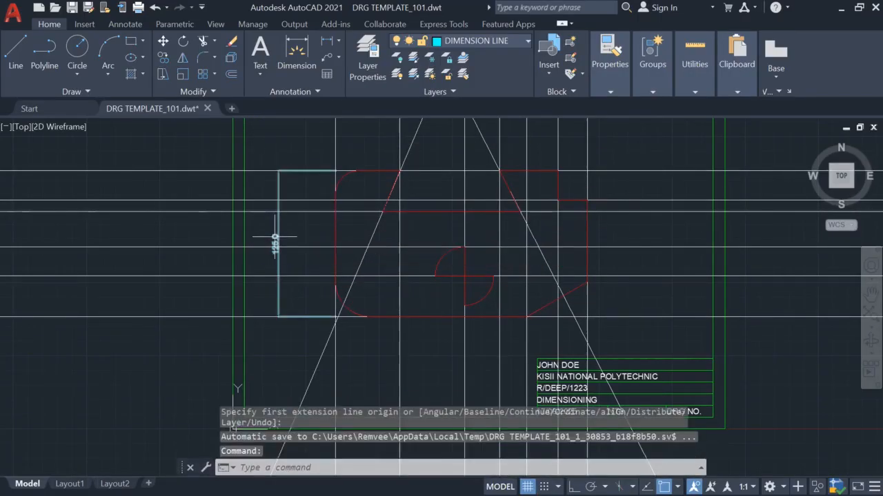
click(279, 236)
key(Delete)
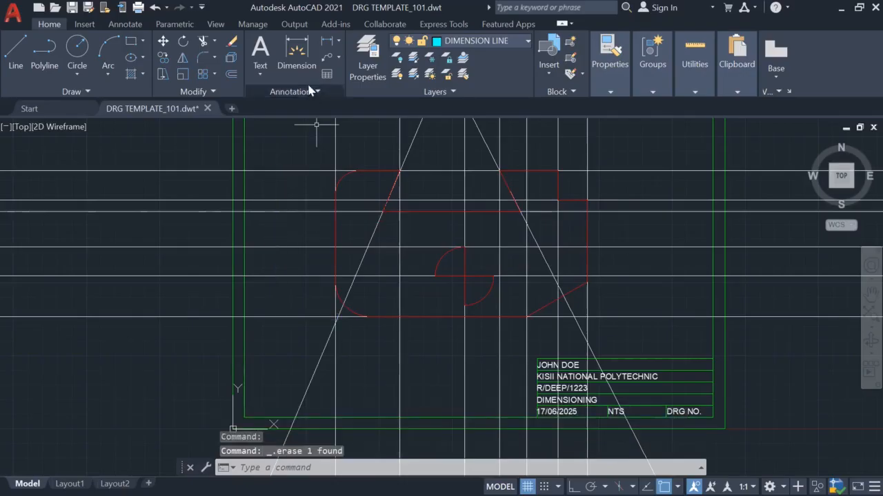
- Dimension the plate's overall height between its left construction corners, placing the dimension line about 21 units outside the left edge
click(304, 58)
click(335, 171)
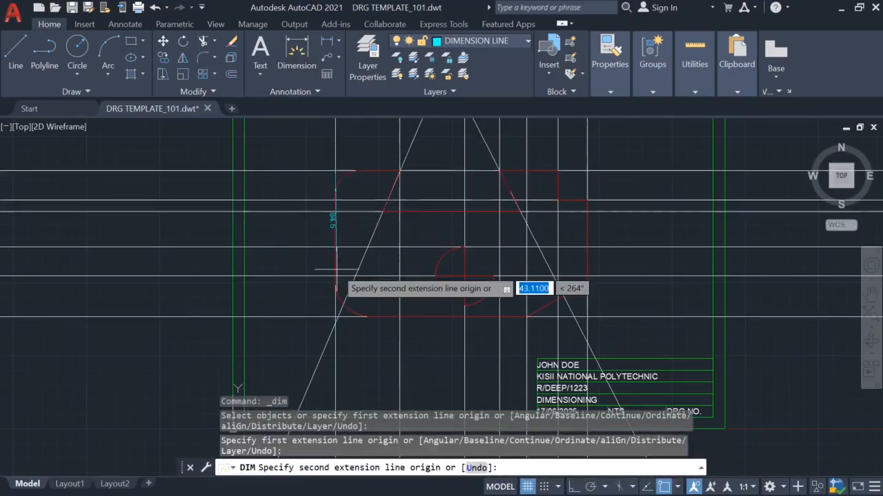
click(335, 315)
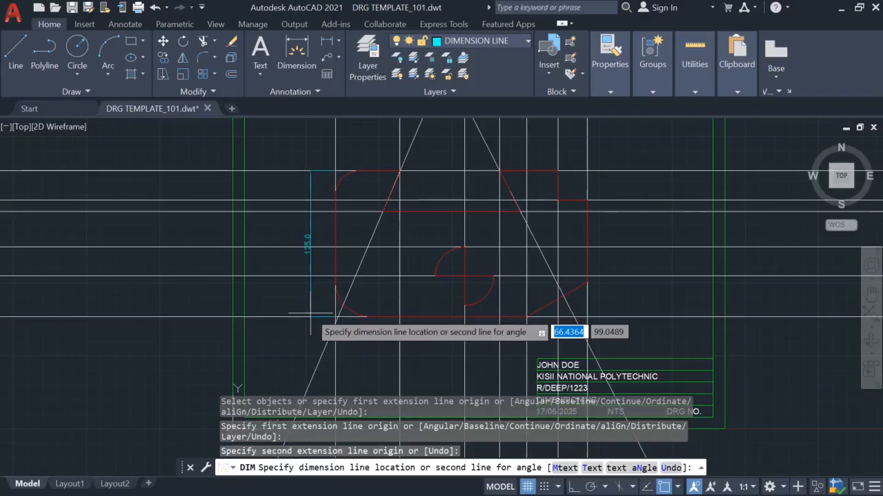
click(311, 314)
click(311, 271)
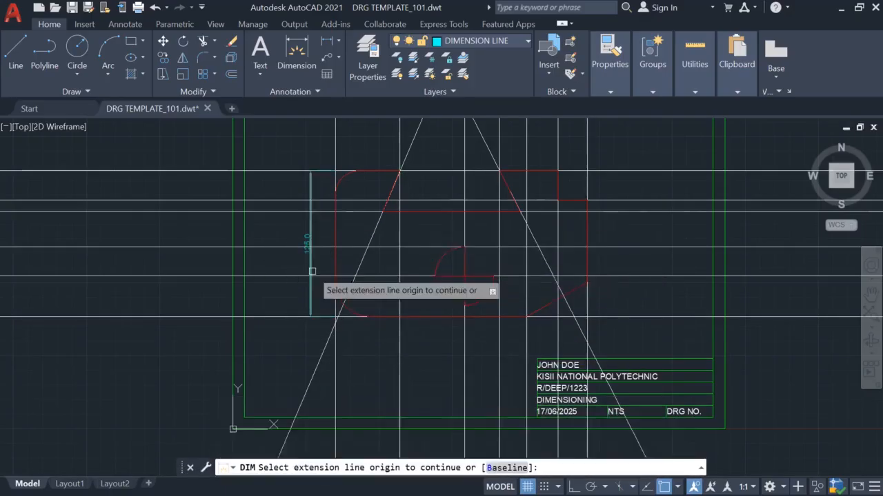
key(Escape)
- Dimension the plate's overall width between its lower construction corners, about 46 units below the bottom edge, and delete that dimension
click(296, 54)
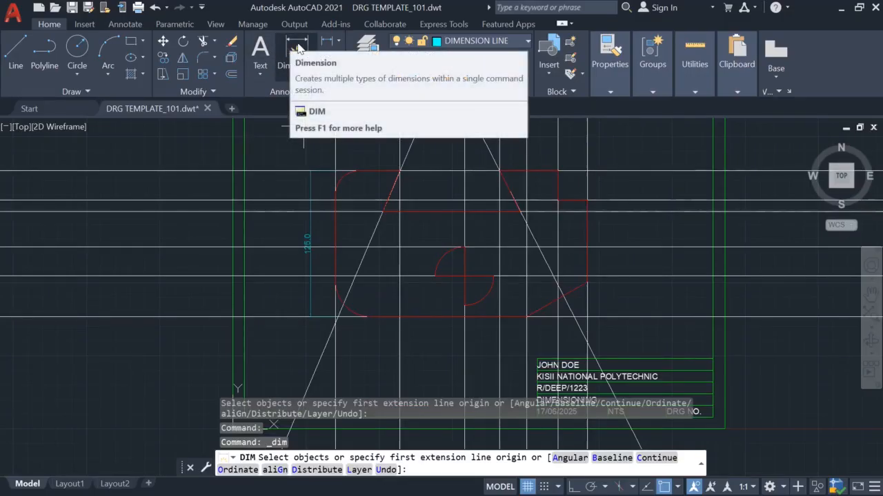
click(338, 42)
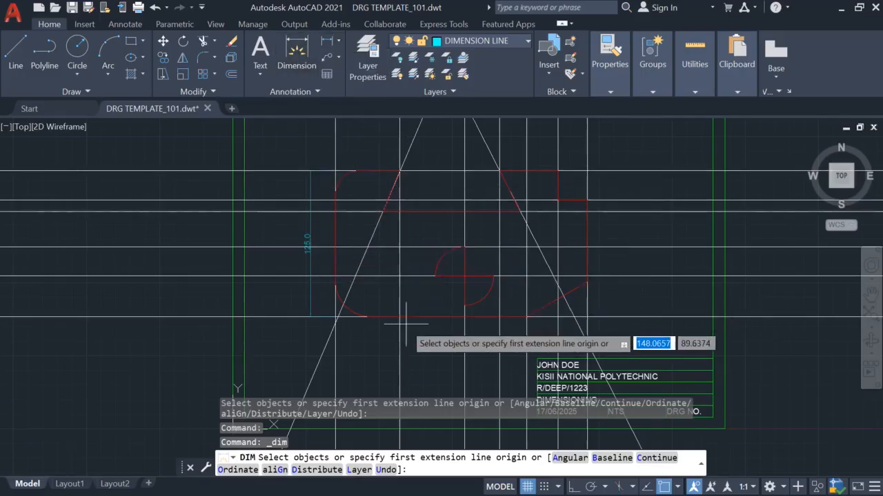
scroll(337, 319, up, 6)
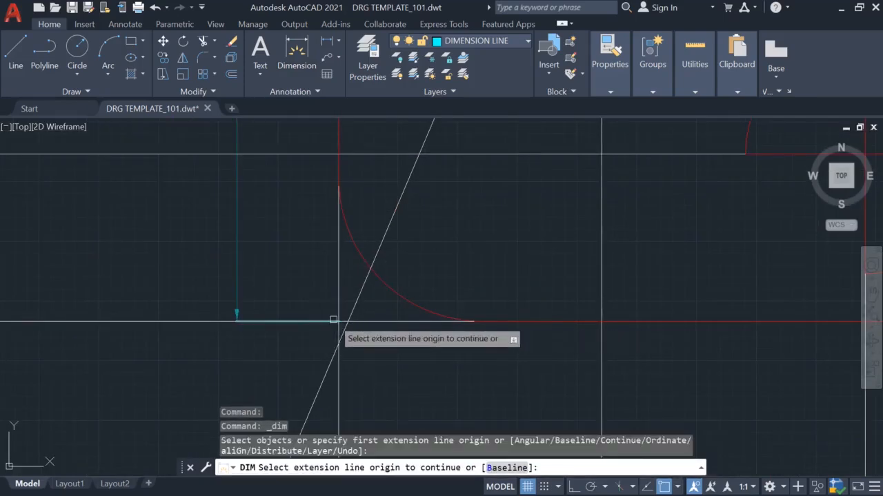
click(338, 321)
scroll(372, 330, down, 6)
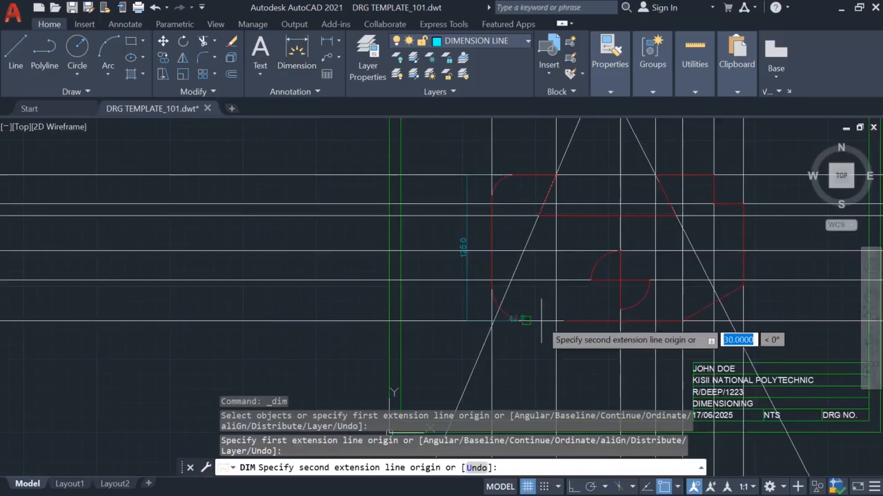
click(743, 321)
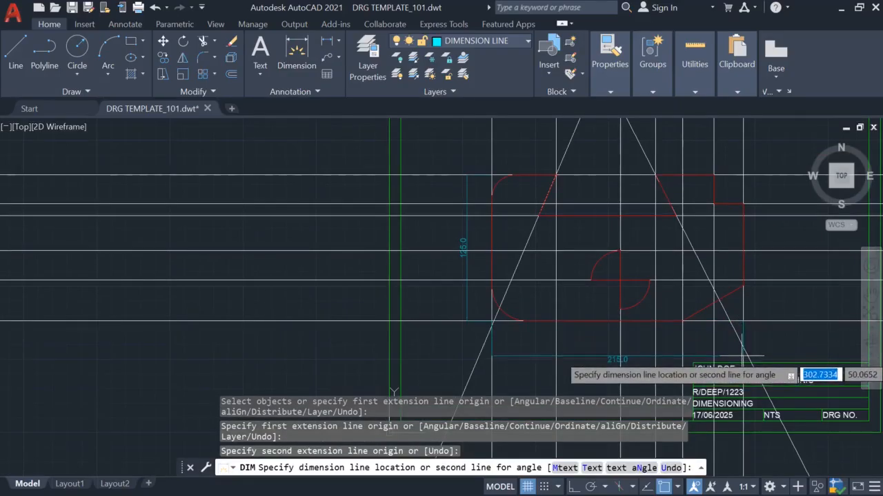
click(565, 375)
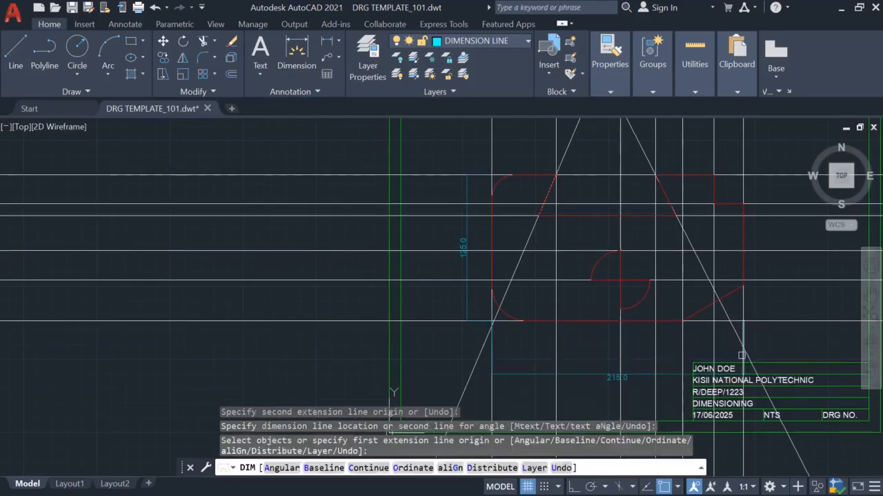
key(Escape)
key(Escape)
click(609, 377)
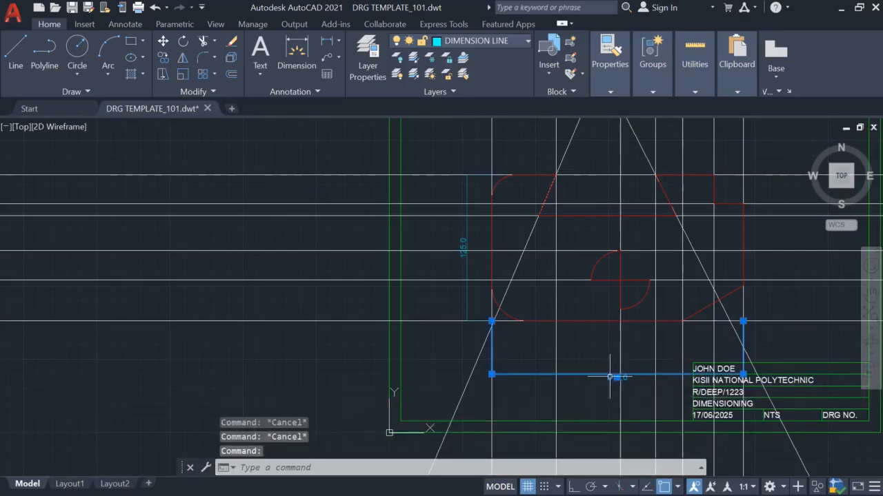
- Dimension the plate's overall width from its lower-right to its lower-left construction corner, with the dimension line about 46 units below the bottom edge
click(295, 43)
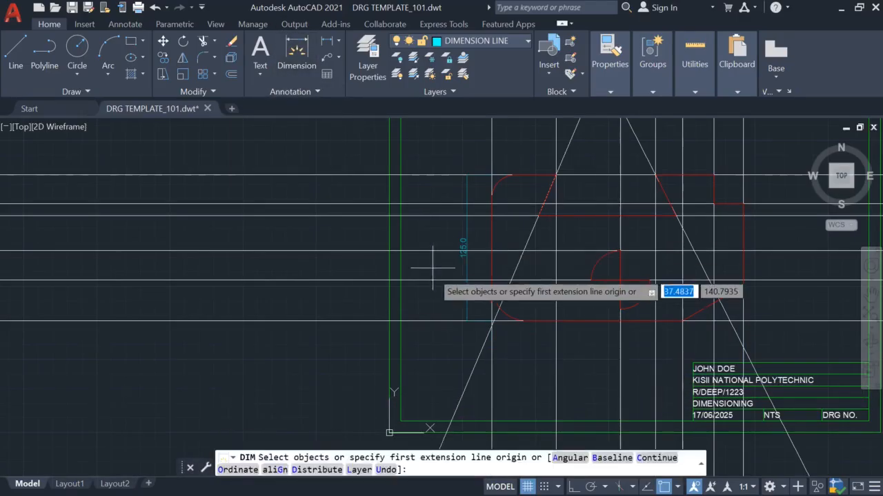
click(743, 321)
scroll(490, 321, up, 4)
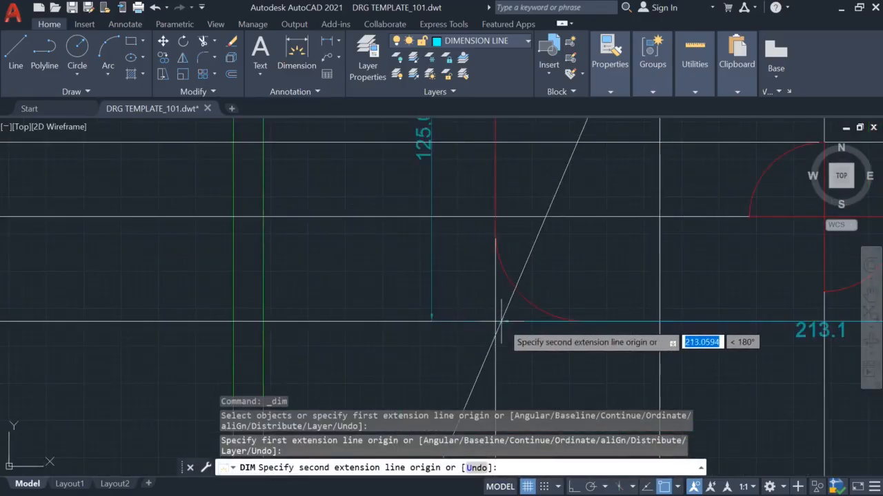
click(495, 321)
scroll(524, 338, down, 3)
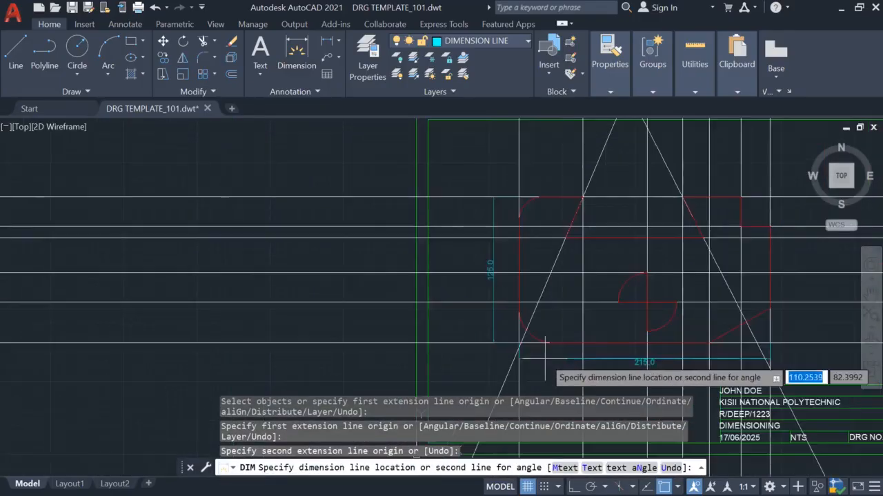
click(583, 376)
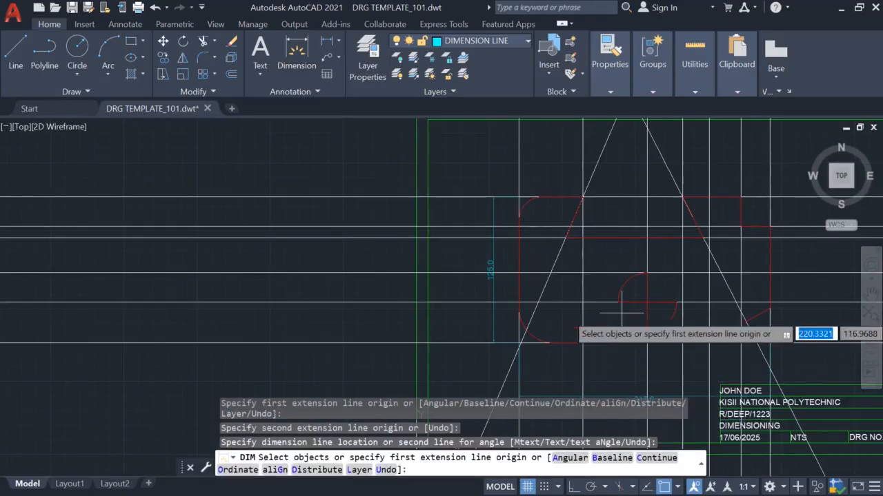
- Delete the overall width dimension below the plate
scroll(593, 353, down, 3)
scroll(709, 353, up, 2)
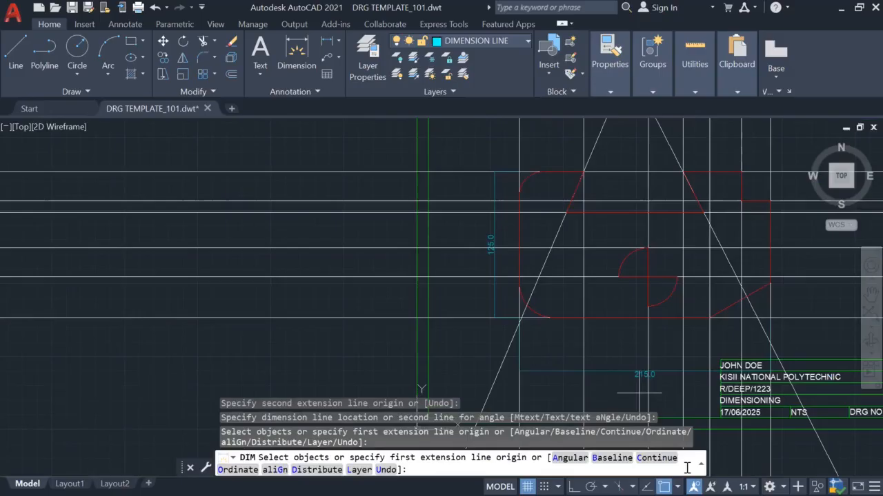
scroll(621, 358, up, 2)
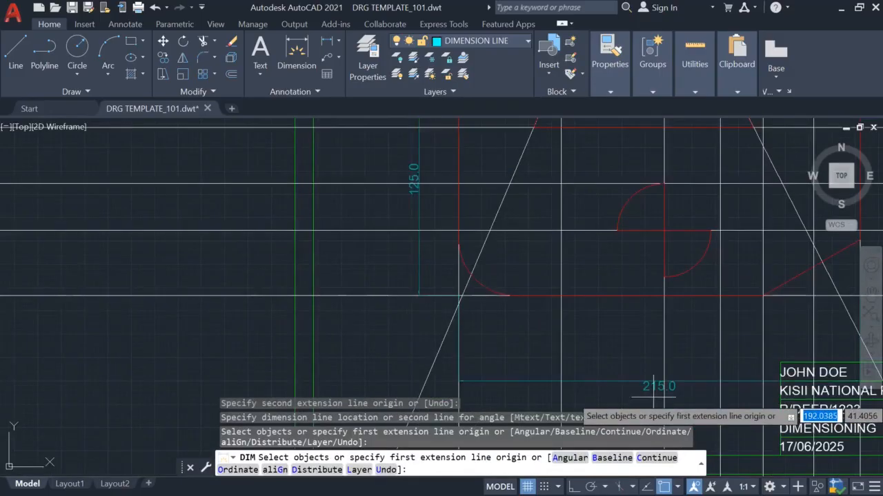
scroll(652, 395, up, 2)
click(653, 373)
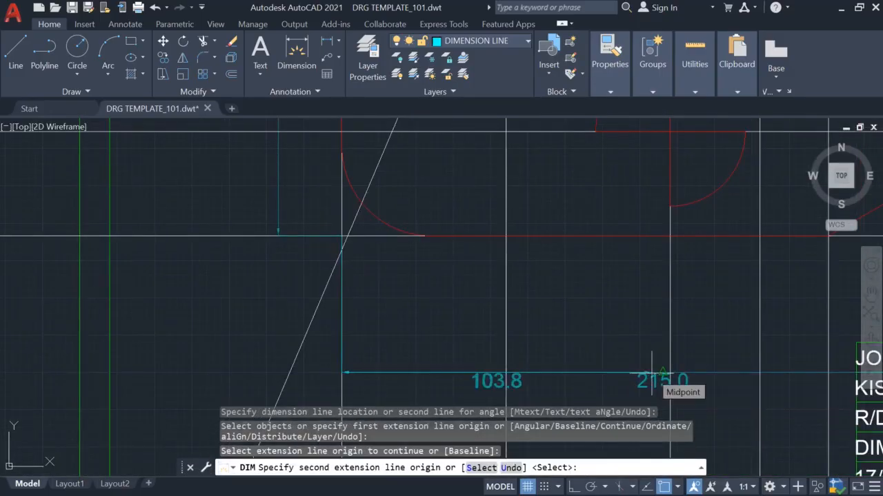
key(Escape)
click(651, 373)
click(651, 373)
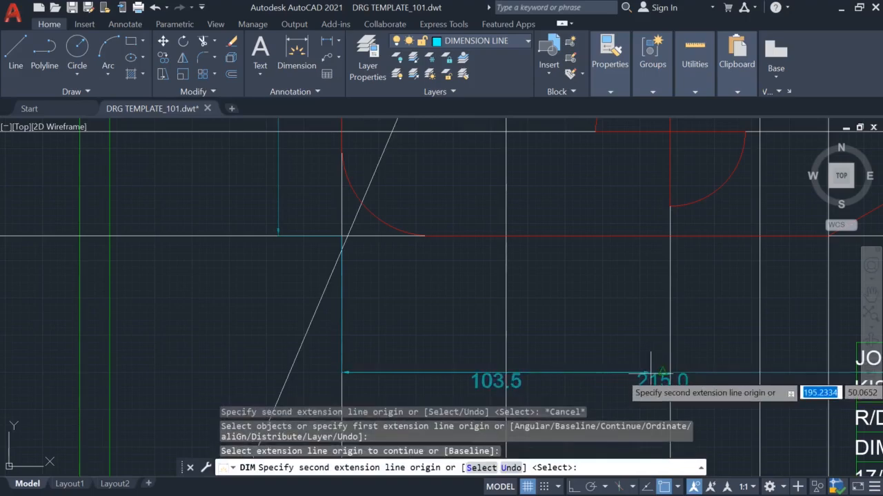
key(Escape)
key(Escape)
key(Escape)
key(Escape)
key(Escape)
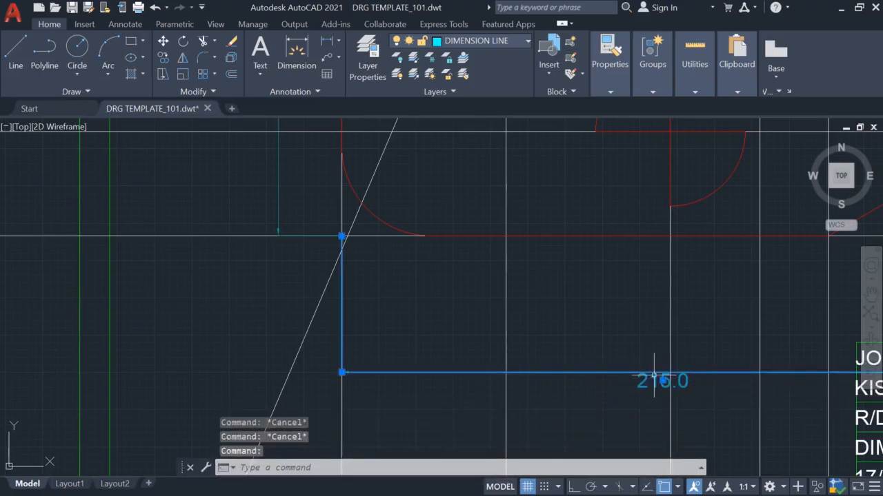
key(Delete)
- Dimension the plate's overall width between its lower construction corners, placing the dimension line about 27 units below the bottom edge
scroll(527, 330, down, 3)
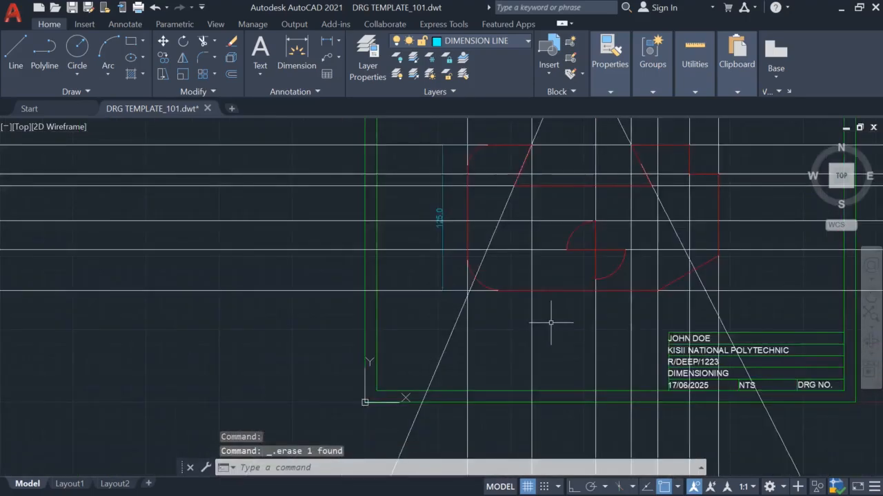
scroll(437, 311, up, 3)
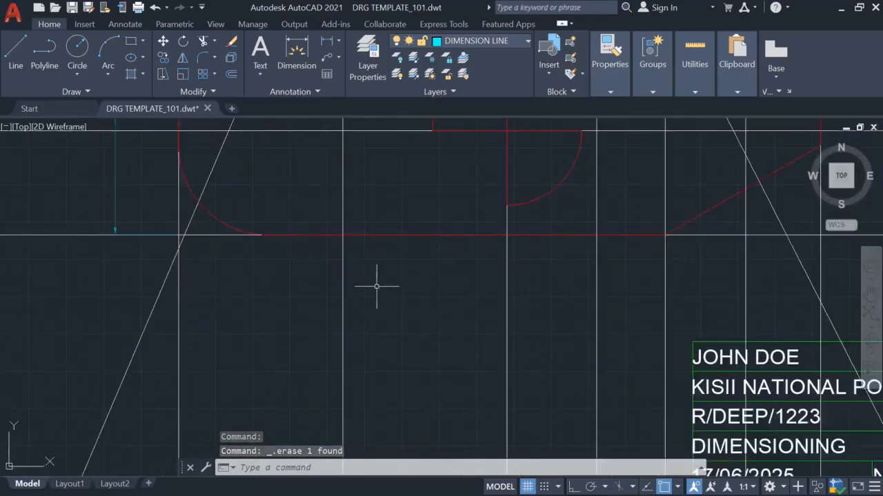
click(295, 54)
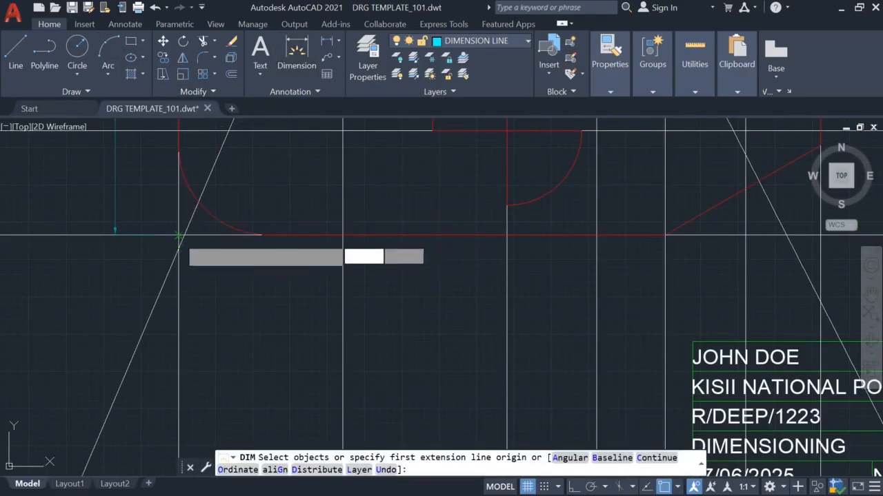
click(179, 236)
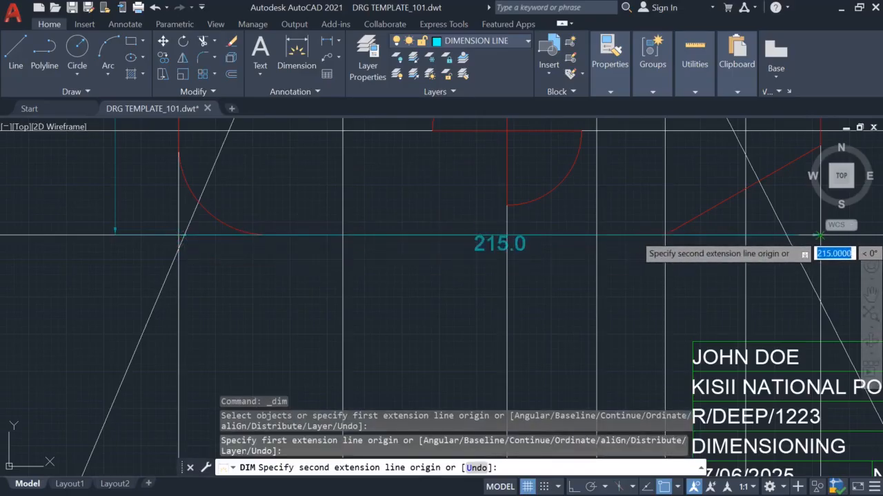
click(821, 236)
click(676, 316)
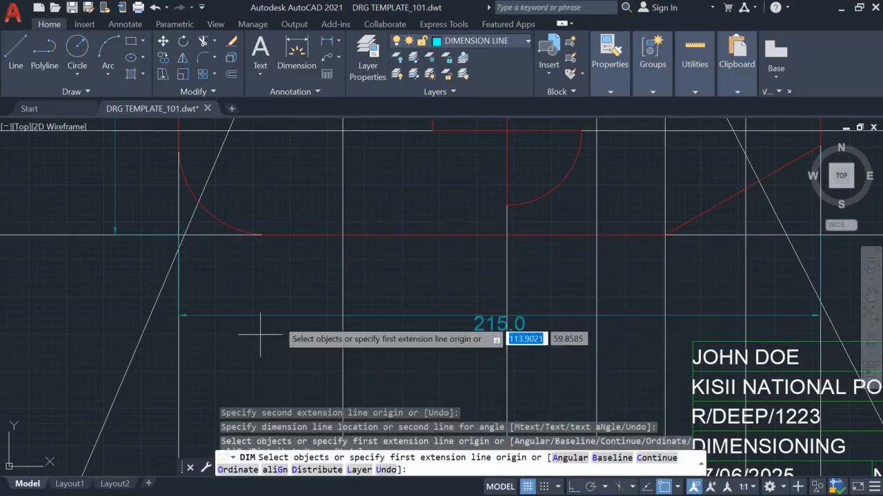
- Dimension from the plate's lower-left construction corner to the quarter-circle cut-out's vertical centre line, placing the dimension line about 15 units below the bottom edge
scroll(406, 254, down, 2)
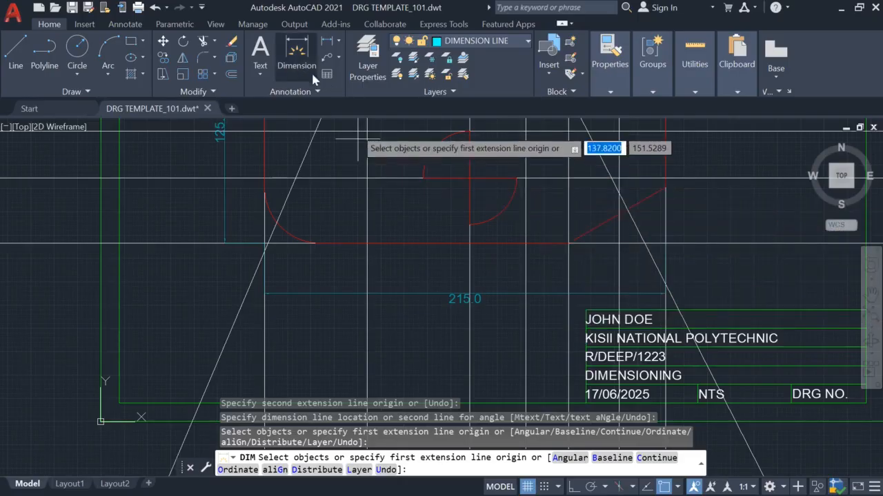
click(296, 53)
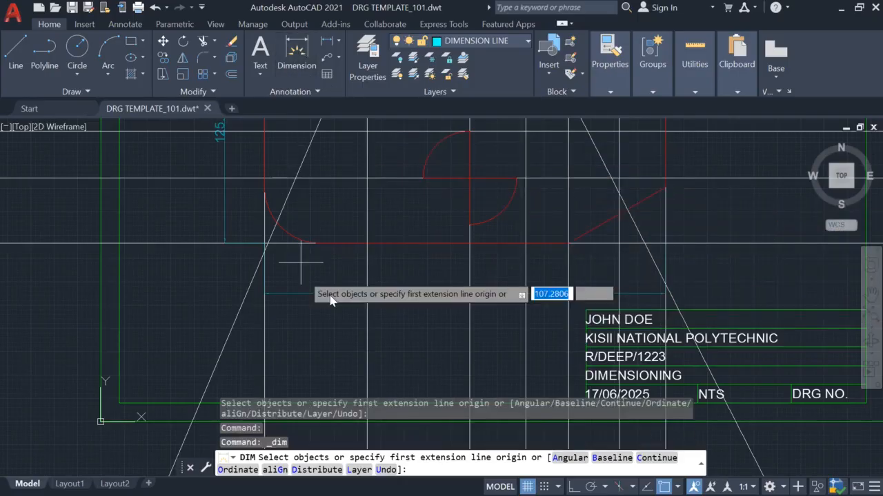
click(264, 244)
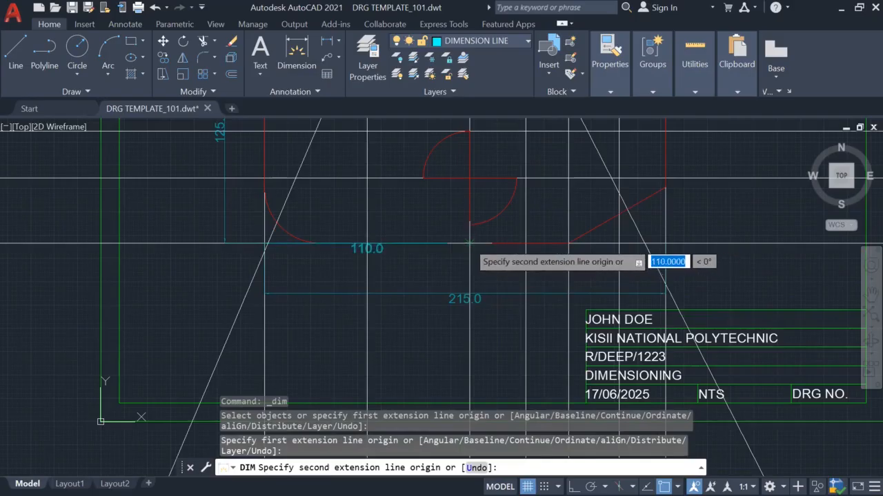
click(470, 243)
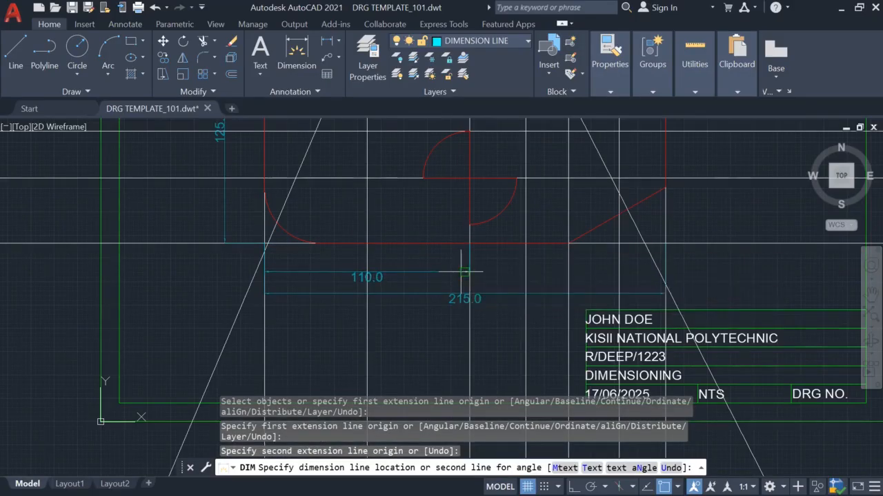
click(463, 271)
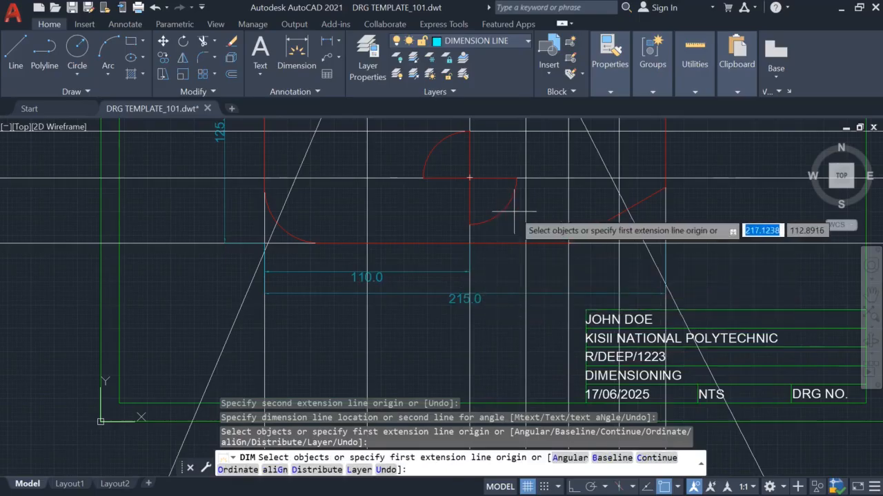
- Dimension the horizontal length of the sloping lower-right corner, aligning its dimension line with the one locating the cut-out's centre
click(296, 55)
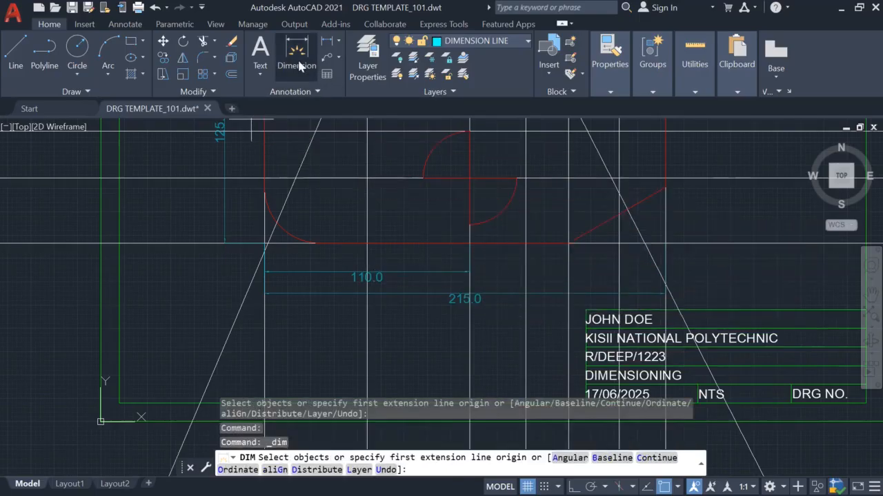
click(664, 242)
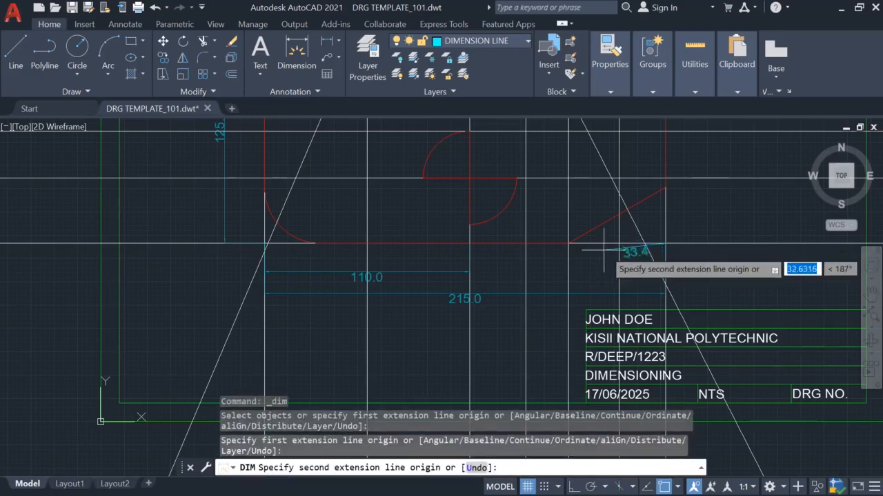
click(568, 243)
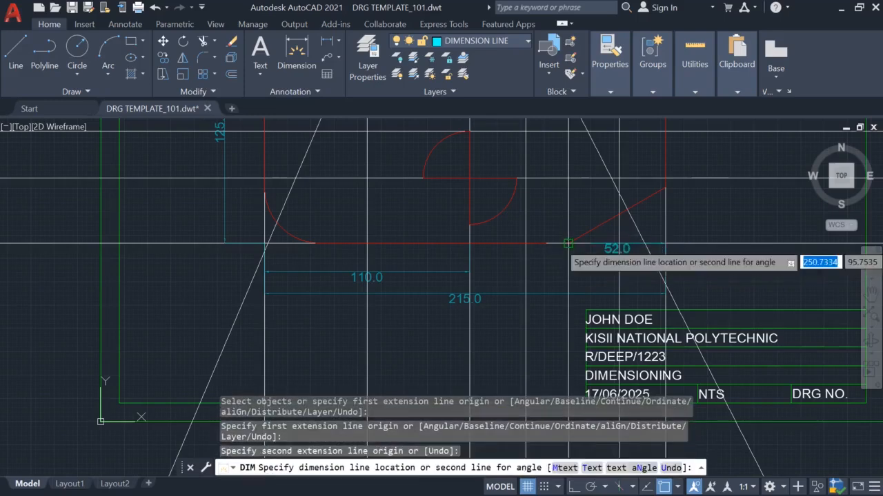
click(469, 273)
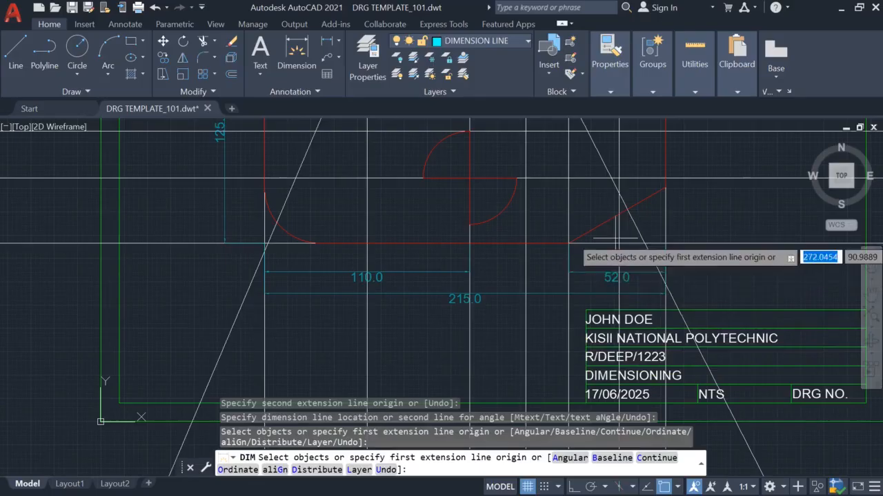
scroll(608, 245, up, 2)
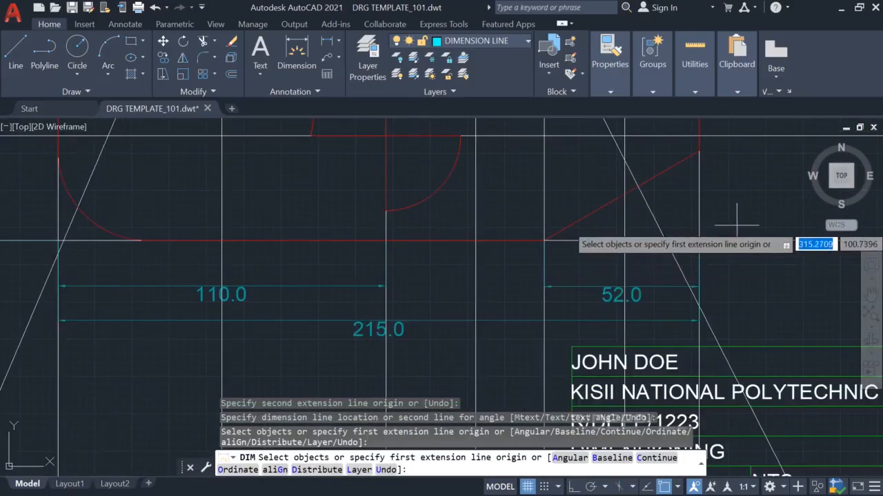
scroll(682, 227, up, 3)
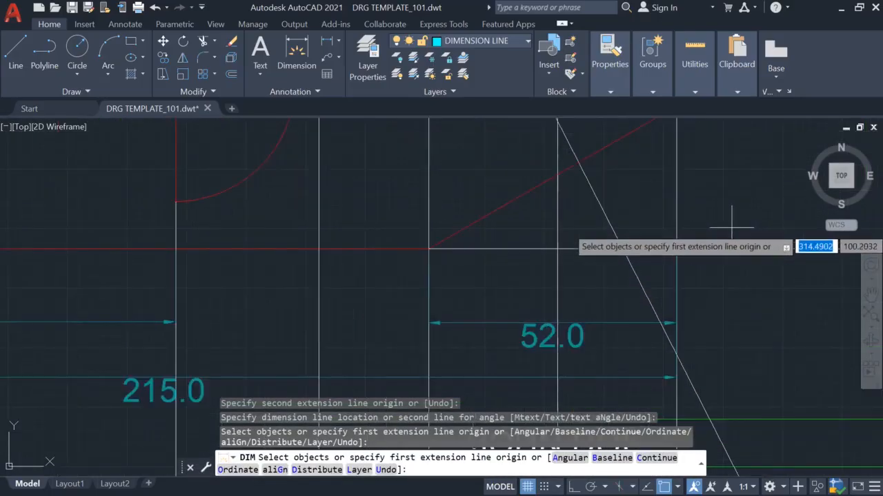
click(339, 41)
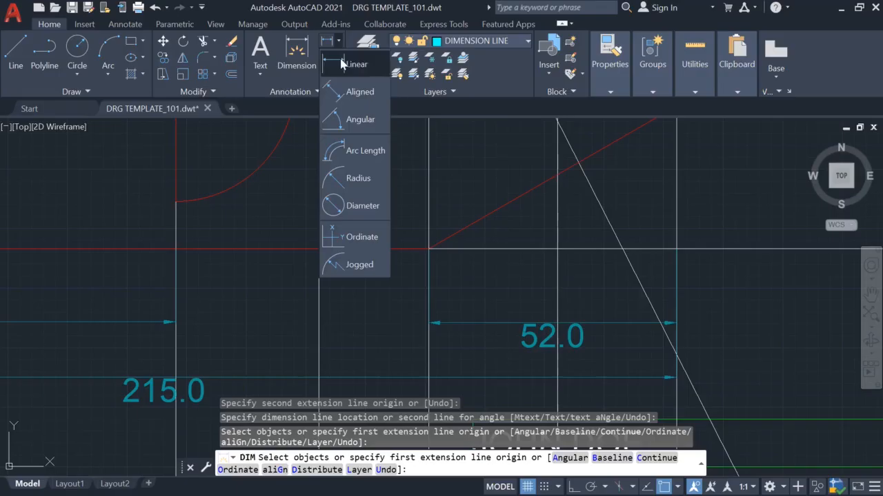
click(338, 121)
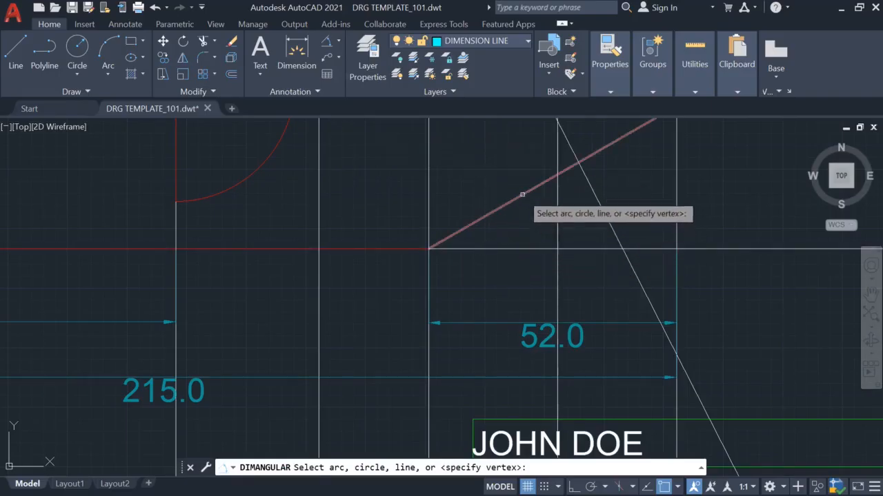
click(523, 196)
click(529, 248)
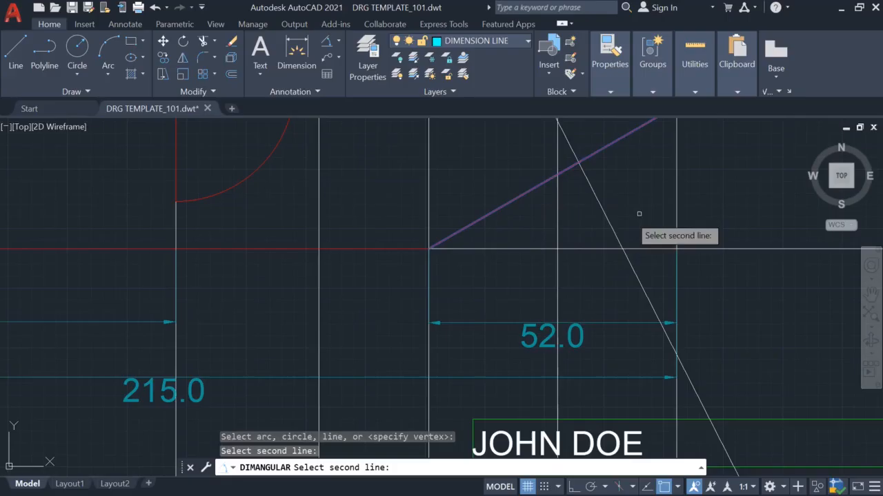
key(Escape)
key(Escape)
key(Escape)
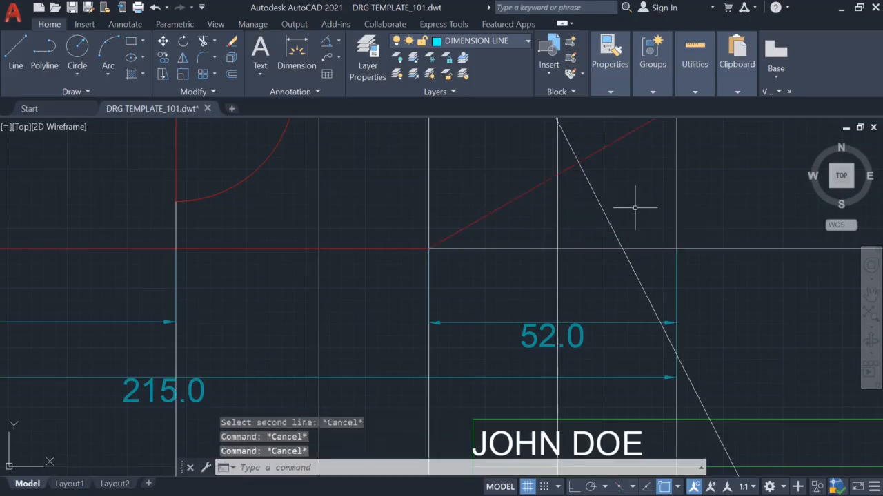
- Draw a 52-unit horizontal polyline on the BOLD OUTLINE layer from the sloping edge's lower end to the plate's lower-right construction corner
scroll(457, 202, up, 2)
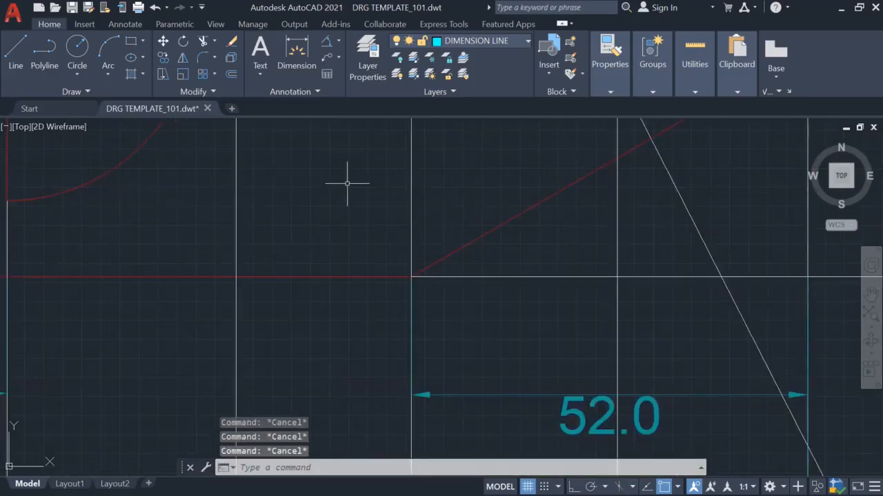
click(511, 44)
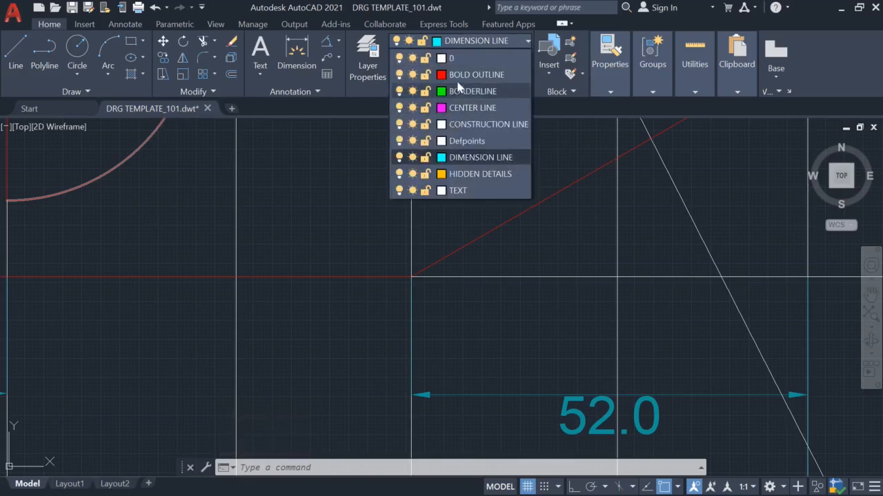
click(459, 76)
click(44, 66)
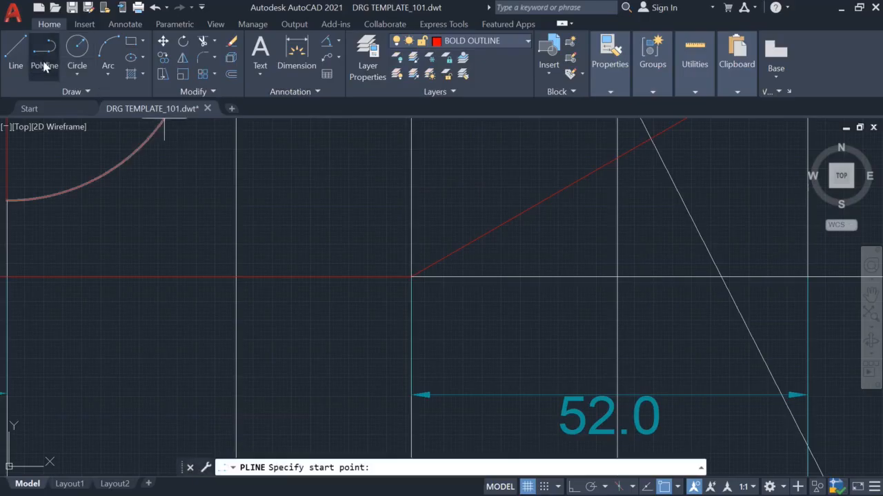
click(412, 277)
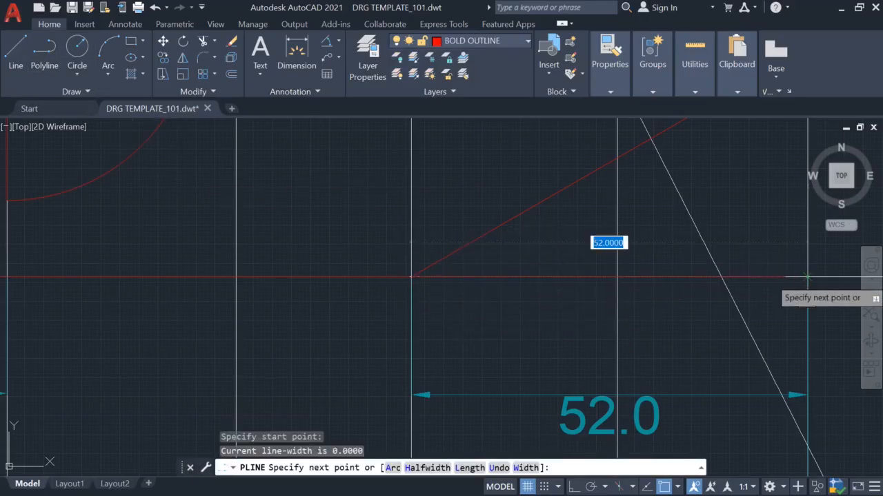
click(807, 277)
key(Escape)
key(Escape)
key(Escape)
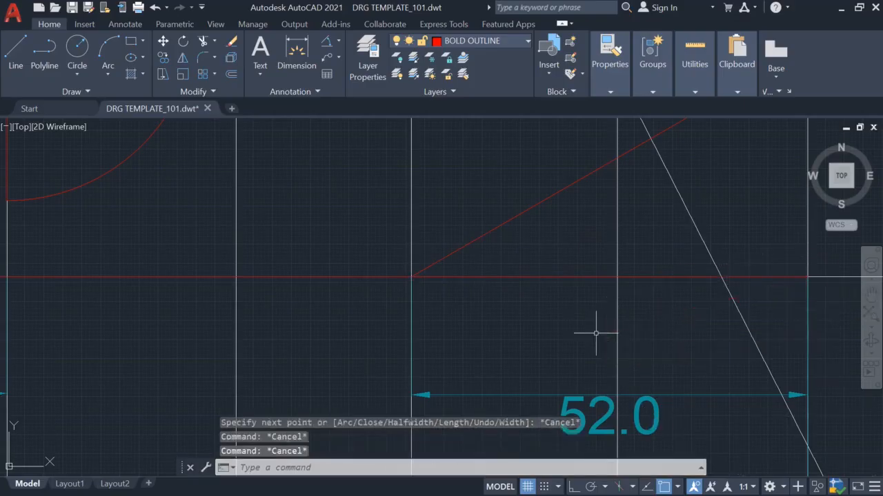
- On the DIMENSION LINE layer, add an angular dimension between the sloping edge and the horizontal helper line, with its arc about 29 units from the vertex
click(512, 44)
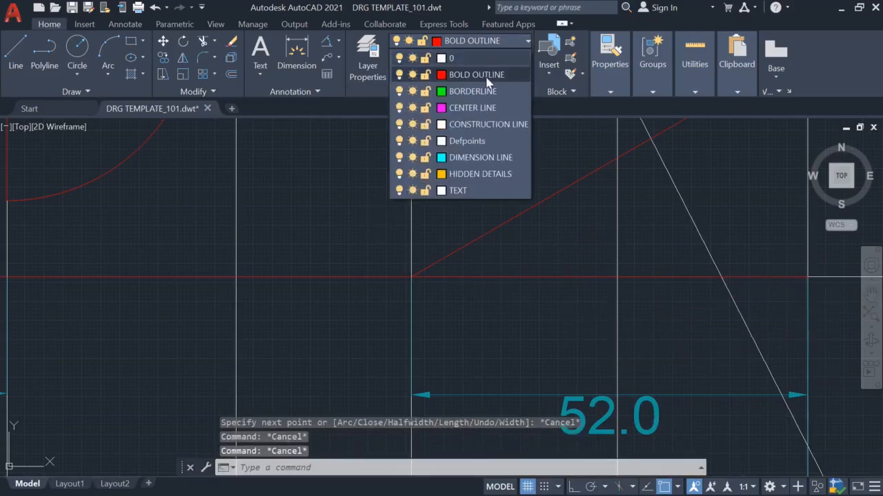
click(478, 158)
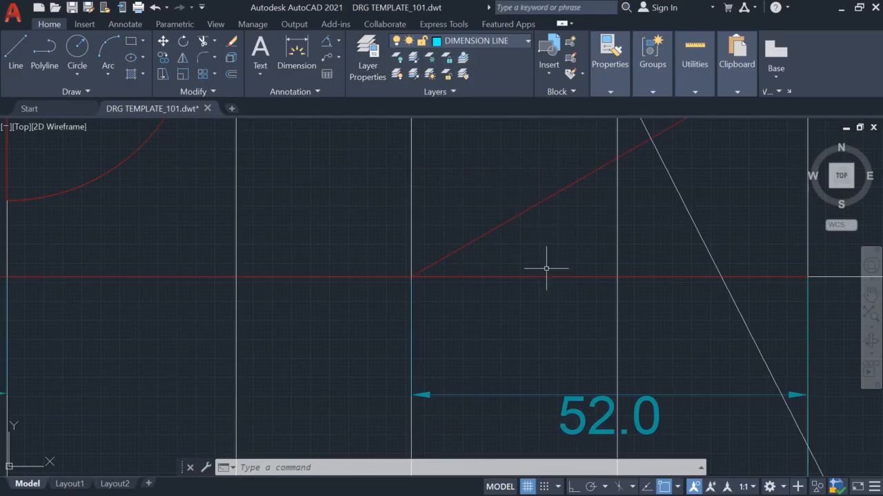
click(338, 41)
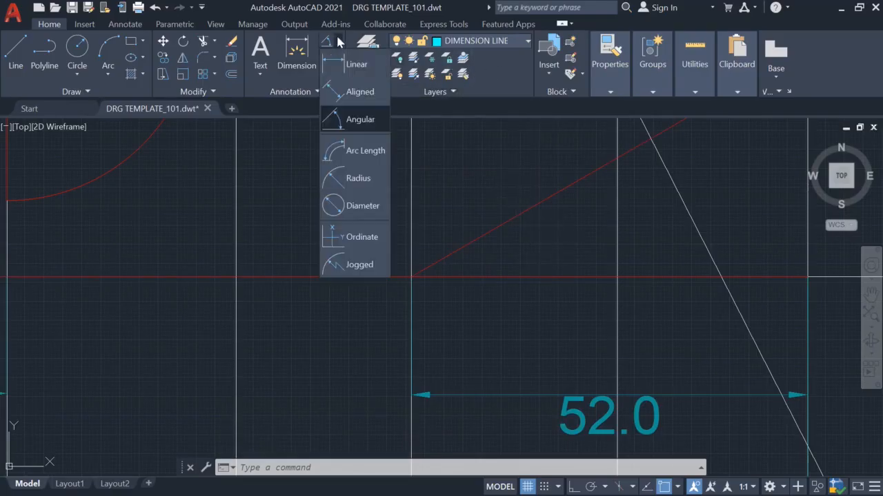
click(357, 119)
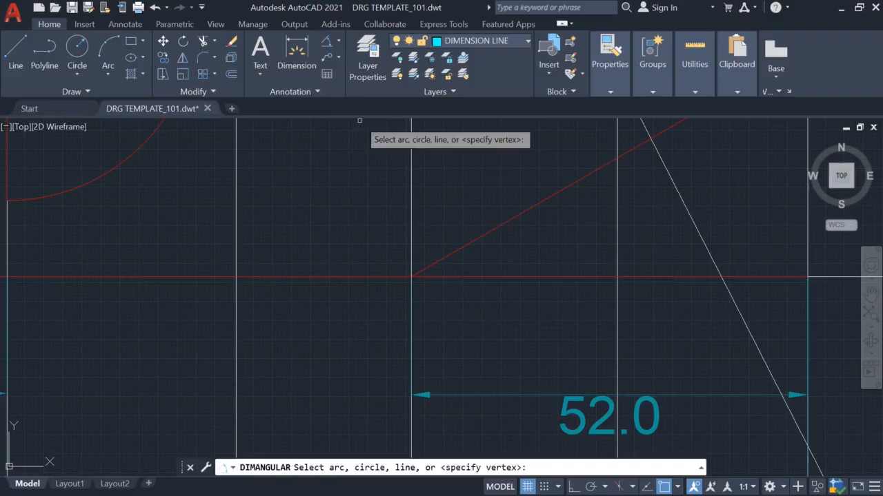
click(544, 210)
click(550, 271)
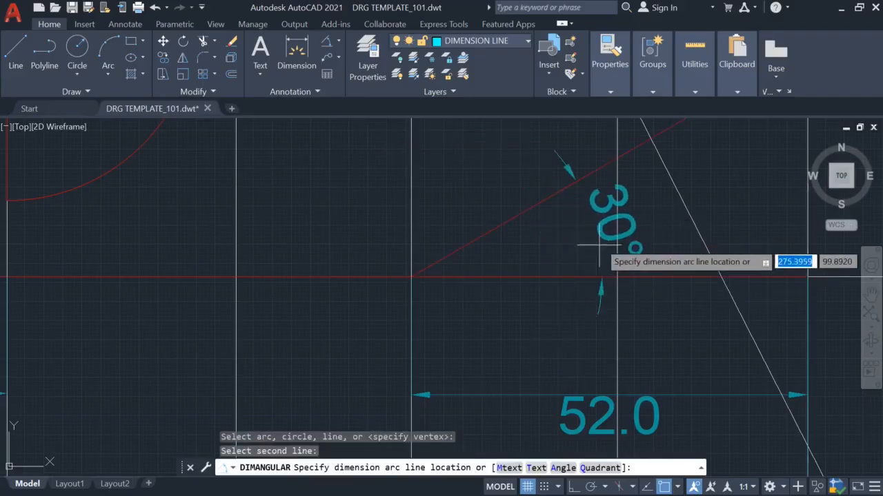
click(614, 231)
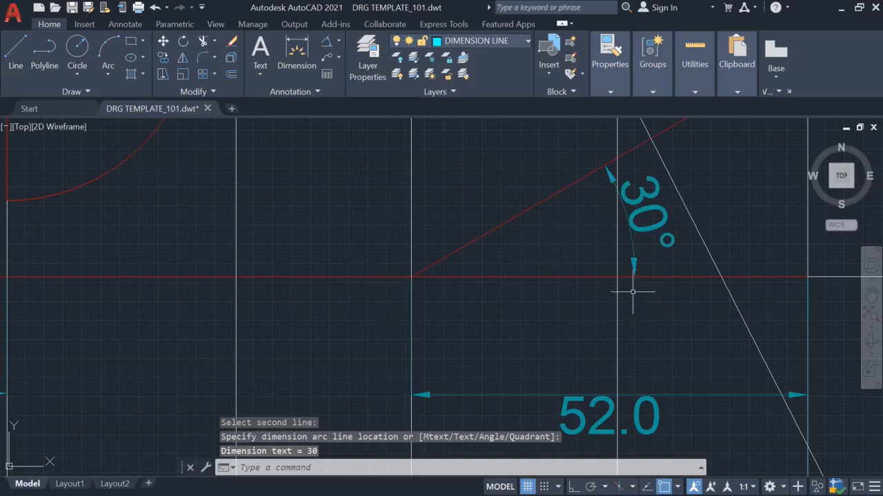
- Delete the horizontal helper polyline beneath the sloping lower-right corner
click(590, 277)
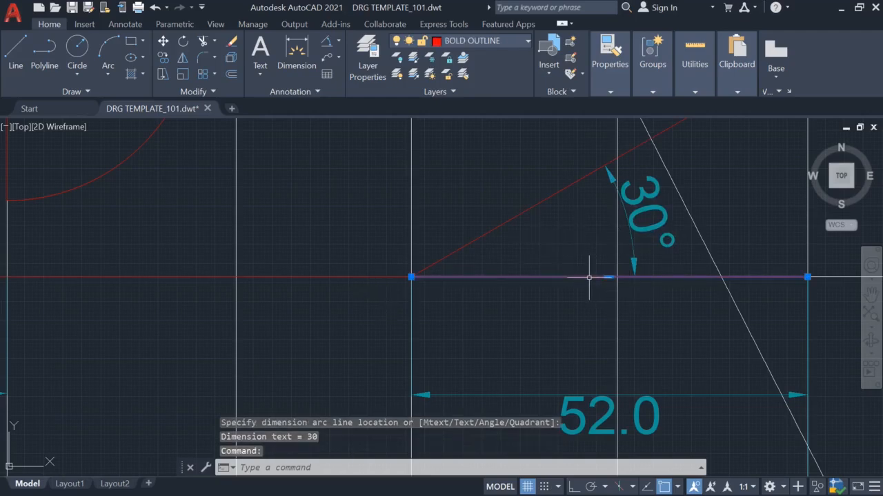
key(Delete)
scroll(591, 306, down, 5)
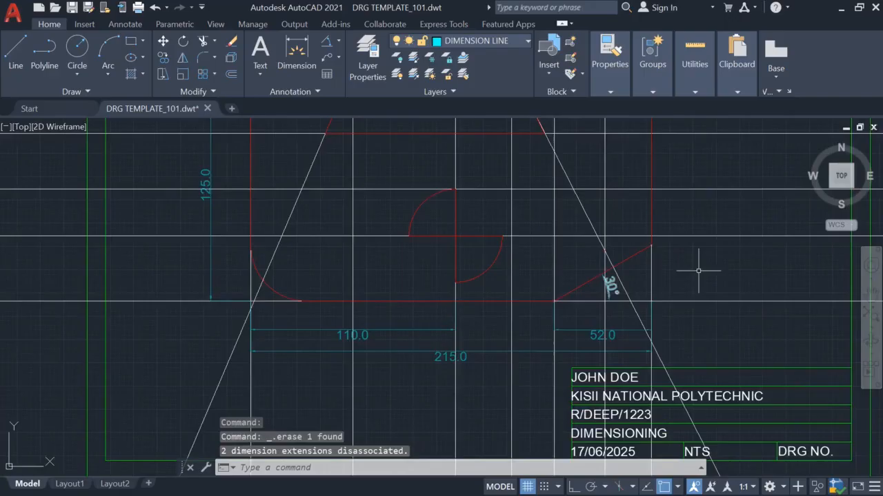
- Dimension the upper-right notch's vertical depth, placing the dimension line about 21 units outside the plate's right edge
scroll(717, 269, down, 5)
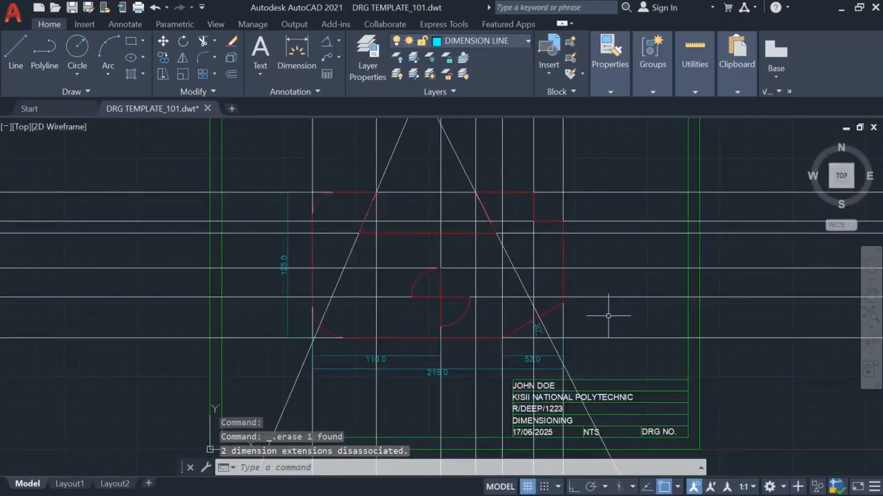
scroll(608, 315, up, 2)
scroll(605, 317, down, 3)
mouse_move(604, 316)
middle_down()
mouse_move(617, 329)
mouse_move(603, 325)
mouse_move(595, 341)
middle_up()
middle_click(595, 341)
middle_click(595, 341)
scroll(599, 323, up, 3)
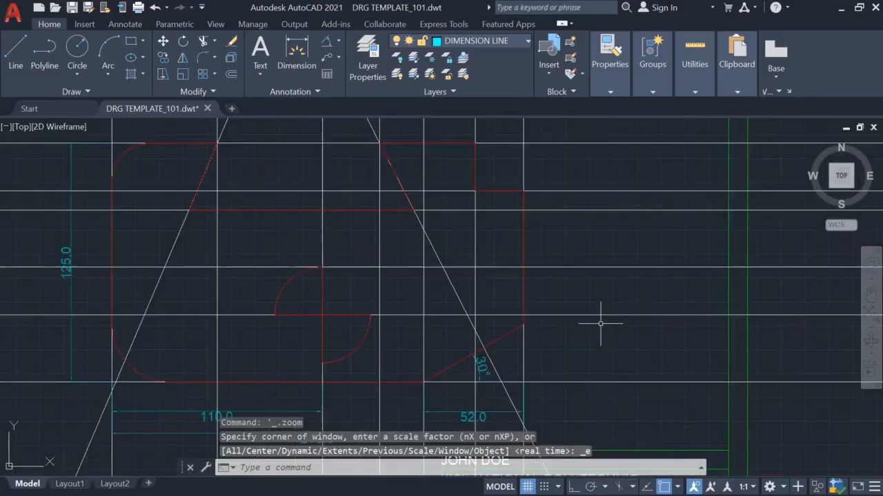
scroll(600, 324, down, 3)
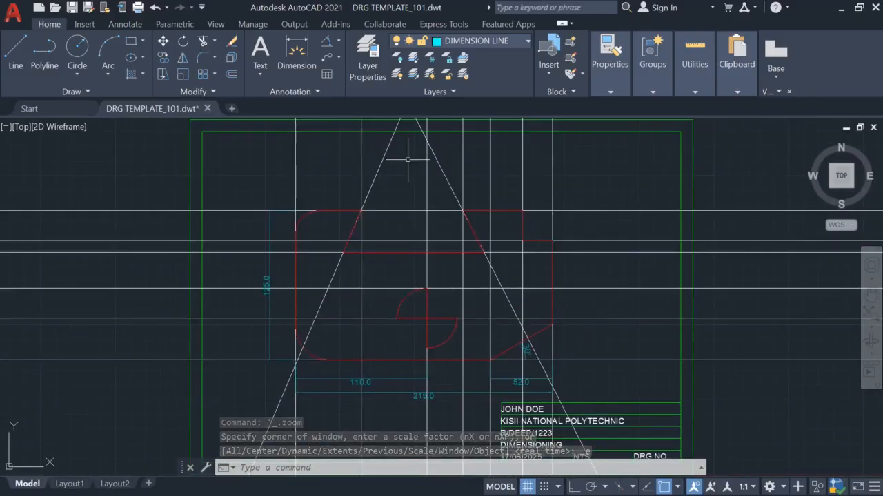
click(296, 52)
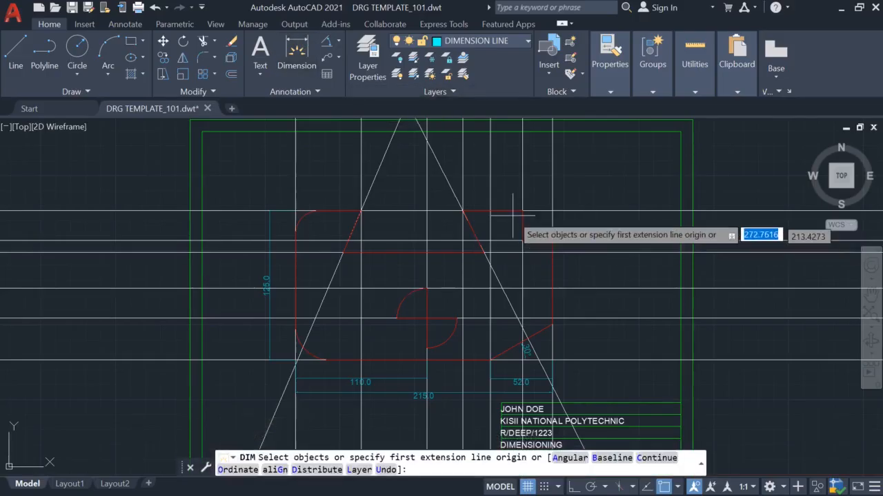
click(551, 210)
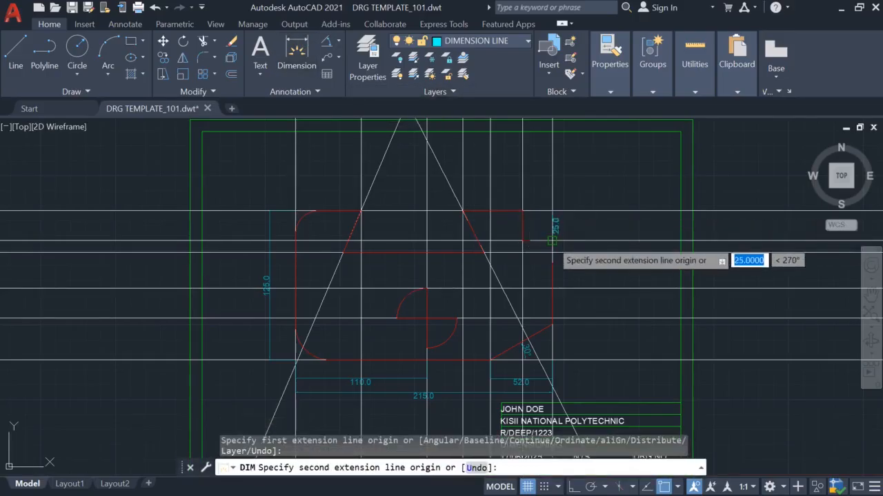
click(551, 241)
click(578, 236)
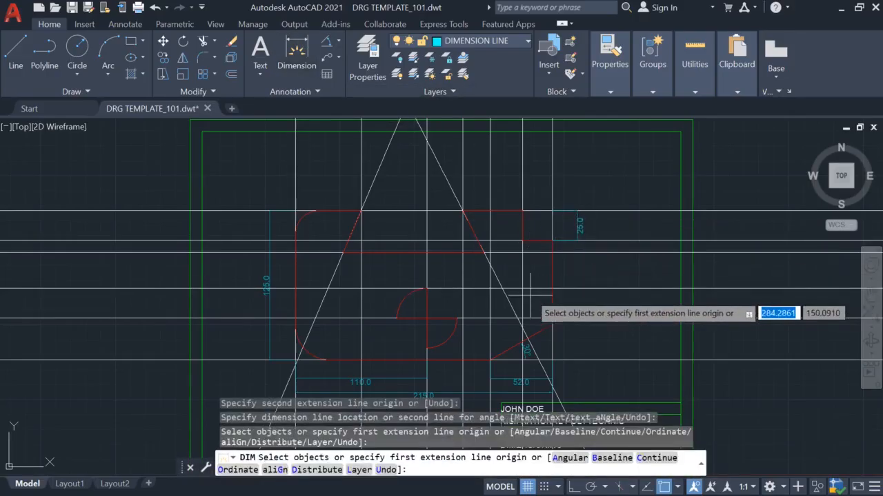
key(Return)
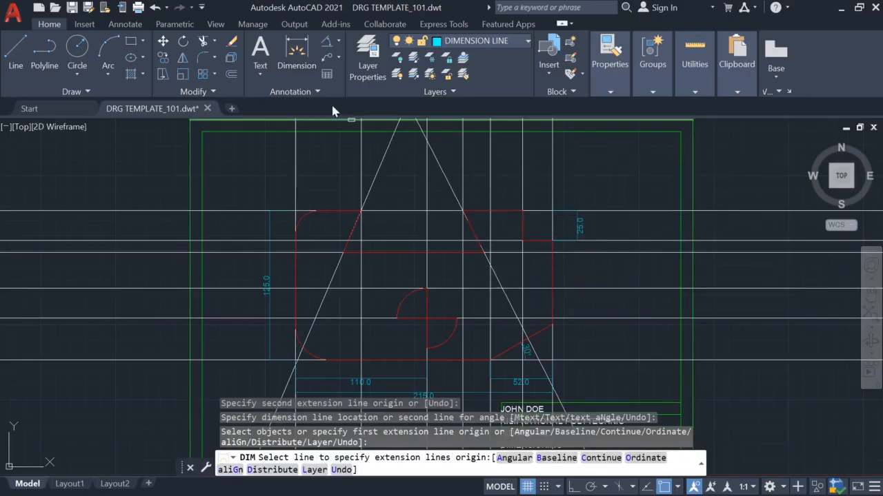
- Try to dimension the upper-right notch's horizontal width from the upper-right construction corner to the notch's vertical edge
click(296, 51)
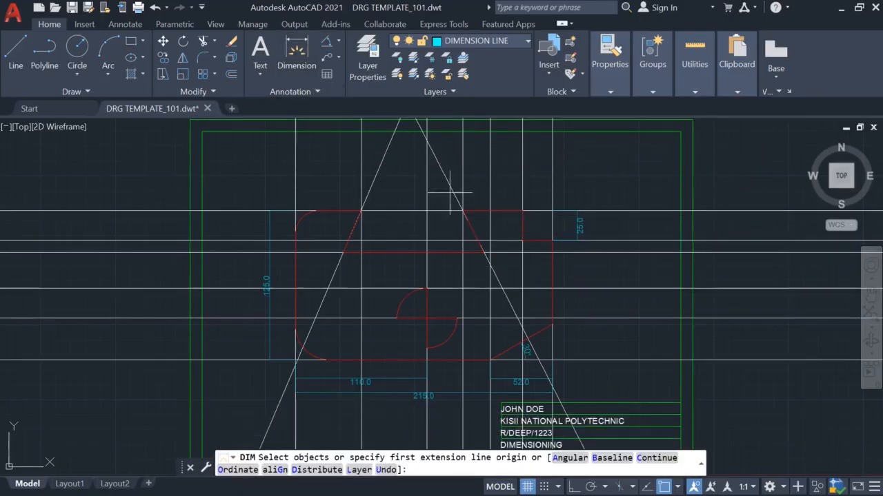
click(551, 211)
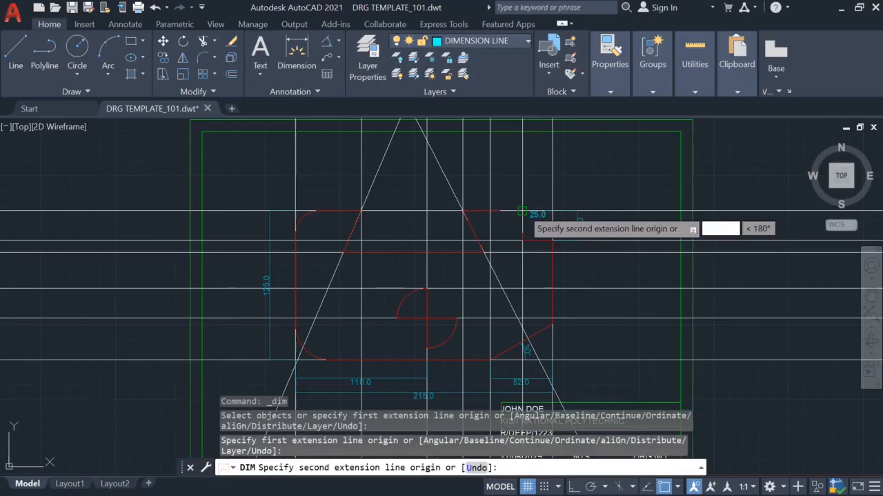
click(522, 211)
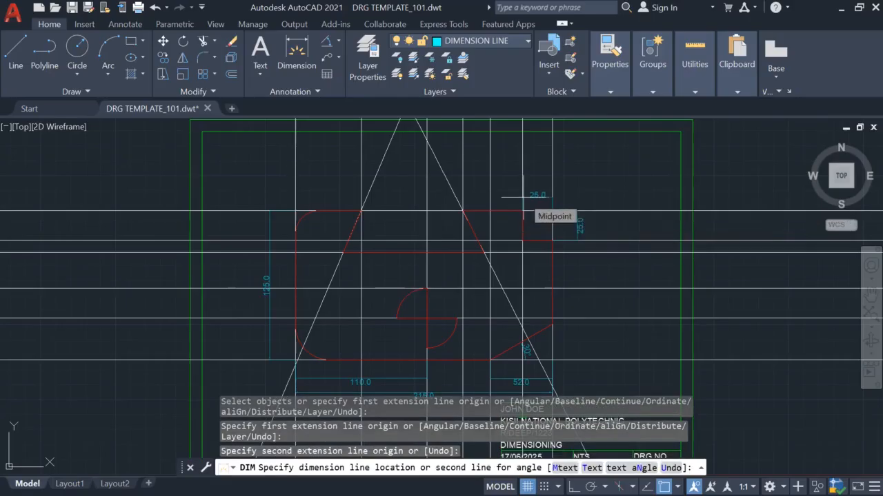
click(526, 195)
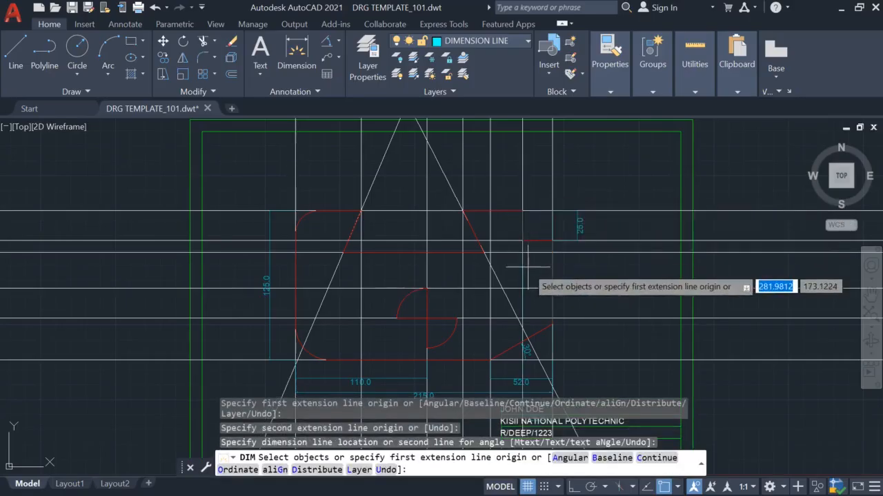
- Delete the misplaced notch-width dimension that overlaps the title block
scroll(558, 352, down, 2)
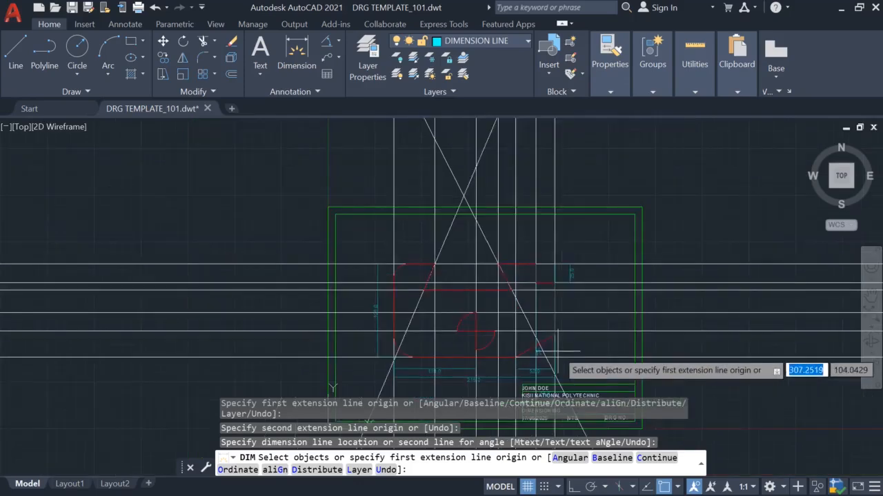
scroll(552, 397, down, 1)
scroll(549, 409, up, 5)
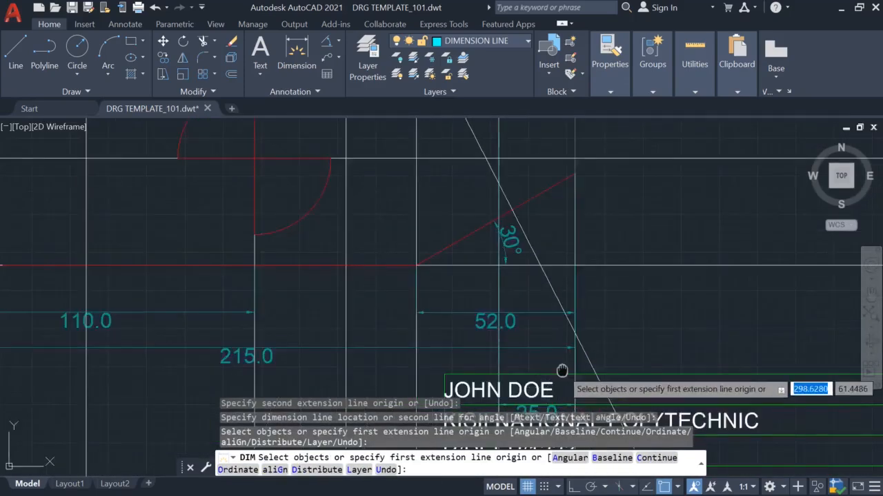
key(Escape)
key(Escape)
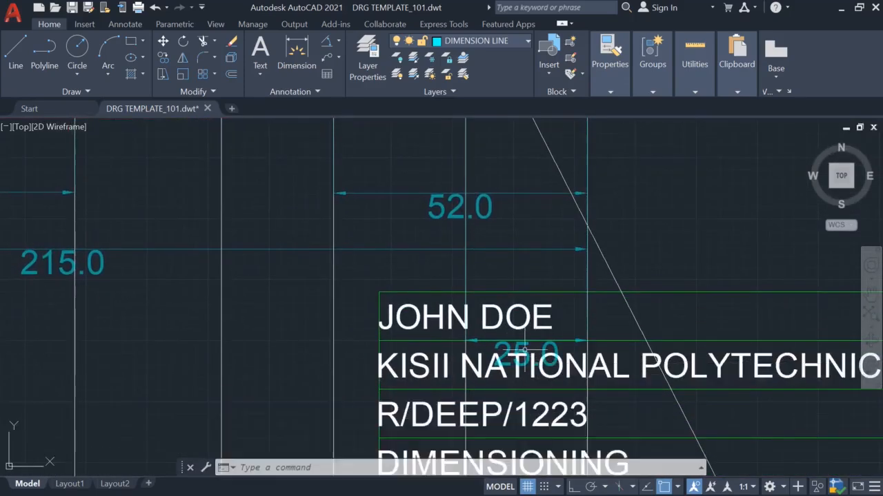
click(522, 345)
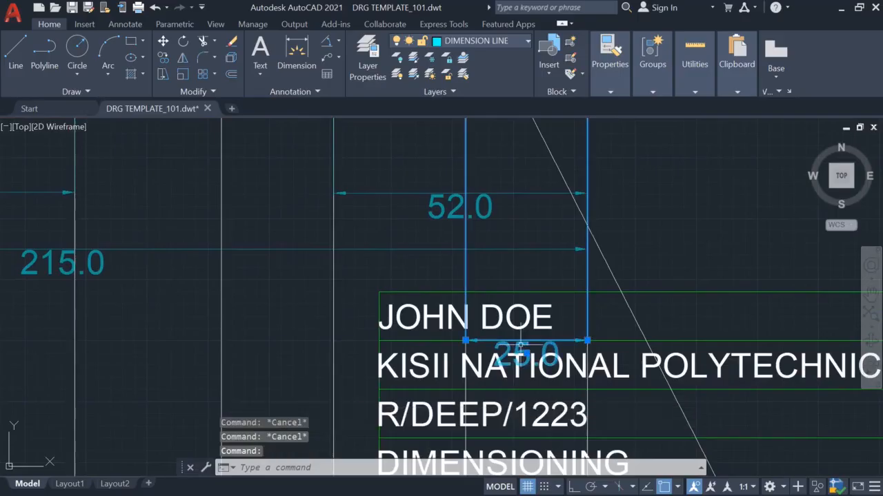
key(Delete)
scroll(624, 256, down, 3)
middle_drag(667, 207, 618, 391)
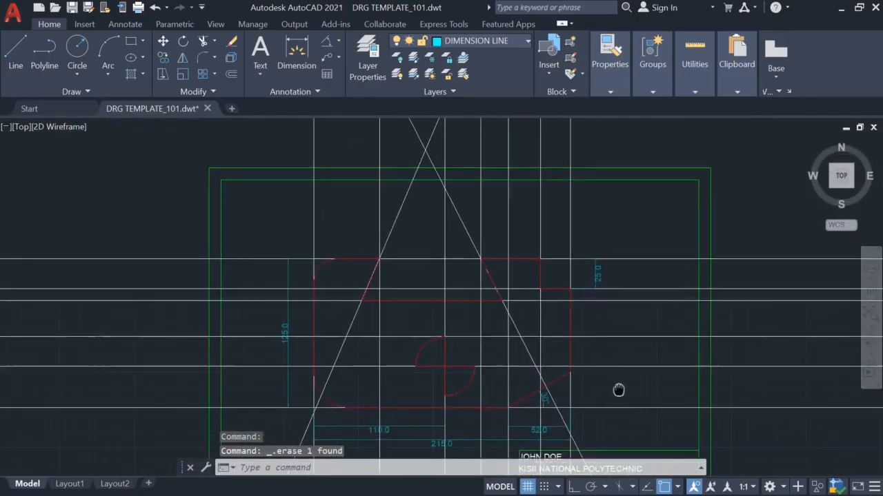
- Try to dimension the upper-right notch's horizontal width with its dimension line on the top edge level, and delete that dimension
scroll(614, 352, up, 2)
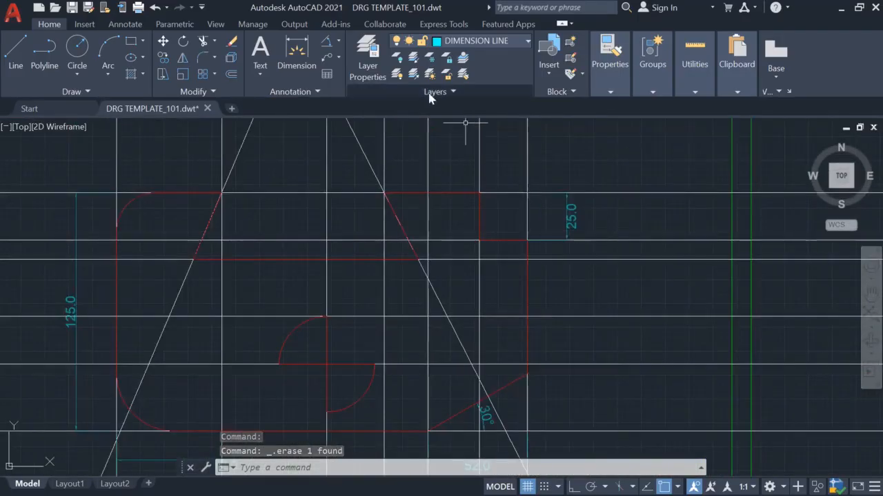
click(297, 52)
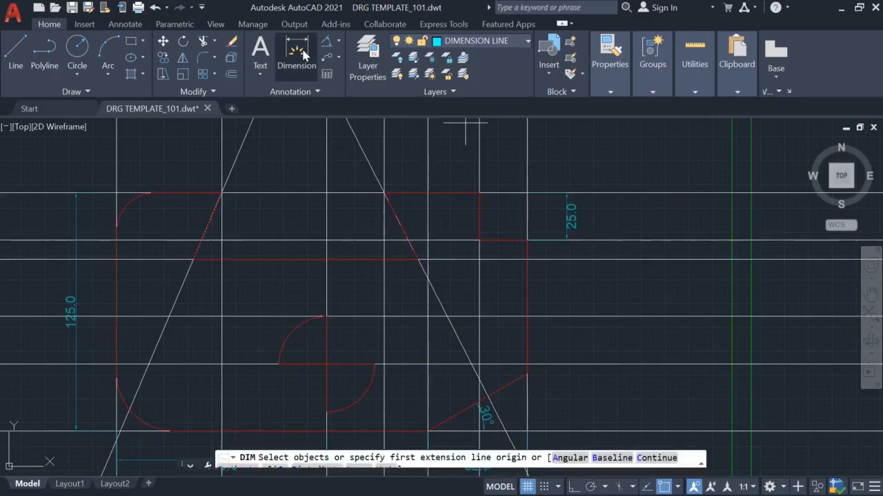
click(479, 193)
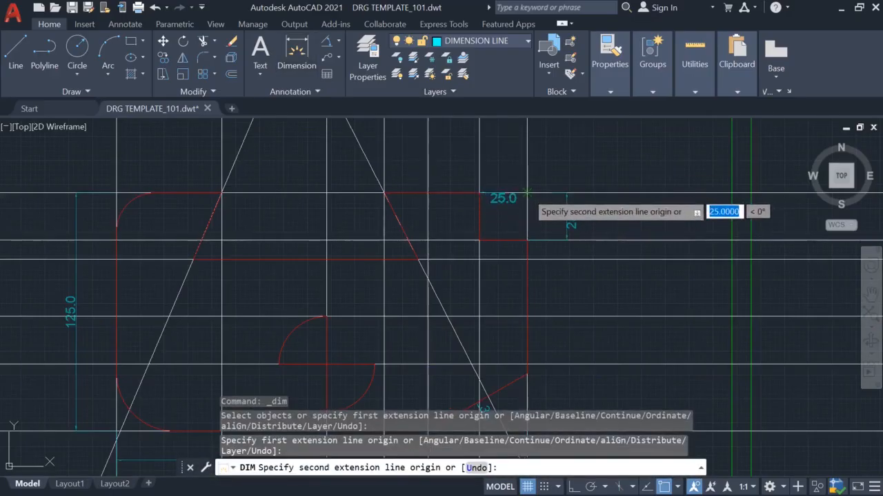
click(527, 192)
click(527, 192)
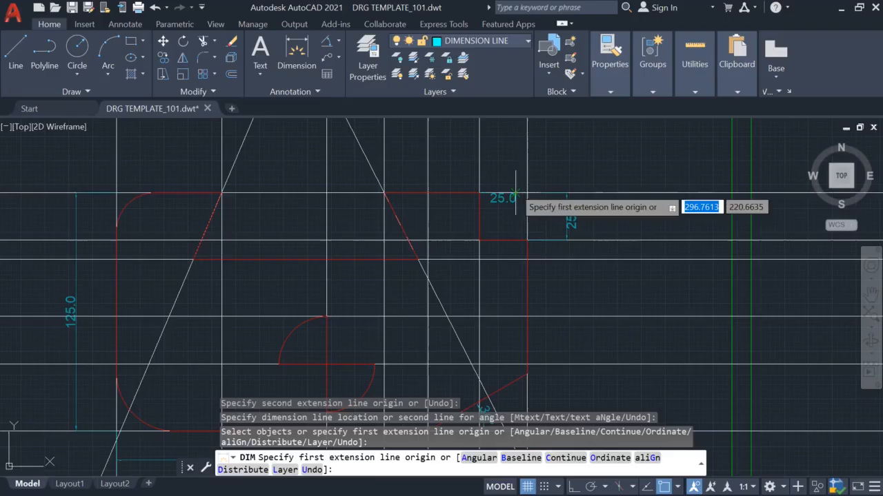
key(Escape)
click(501, 197)
key(Delete)
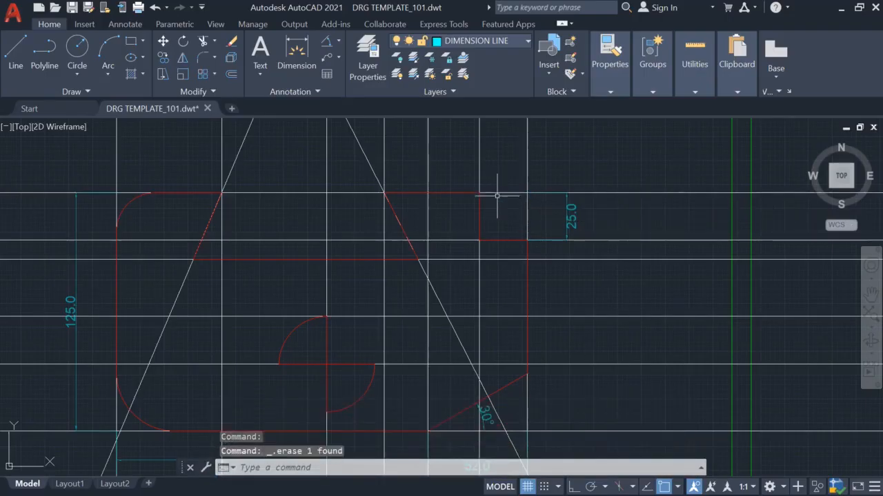
- Dimension the upper-right notch's horizontal width, placing the dimension line about 15 units above the plate's top edge
click(297, 54)
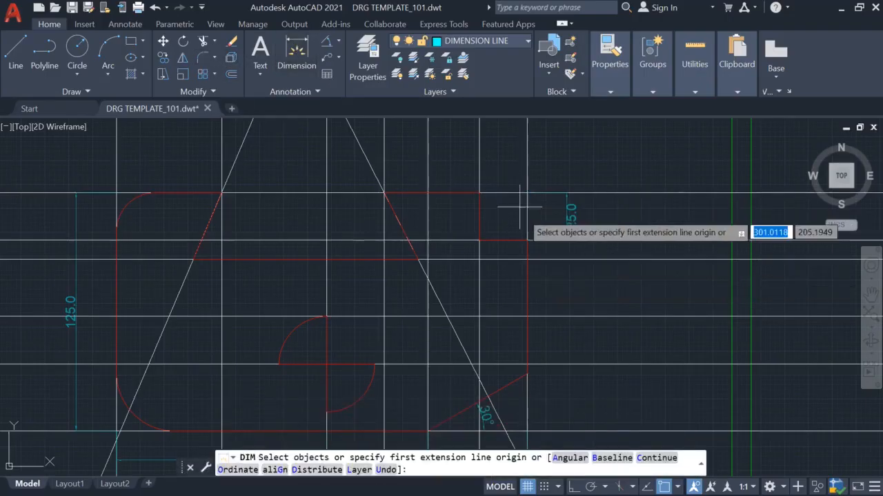
click(479, 192)
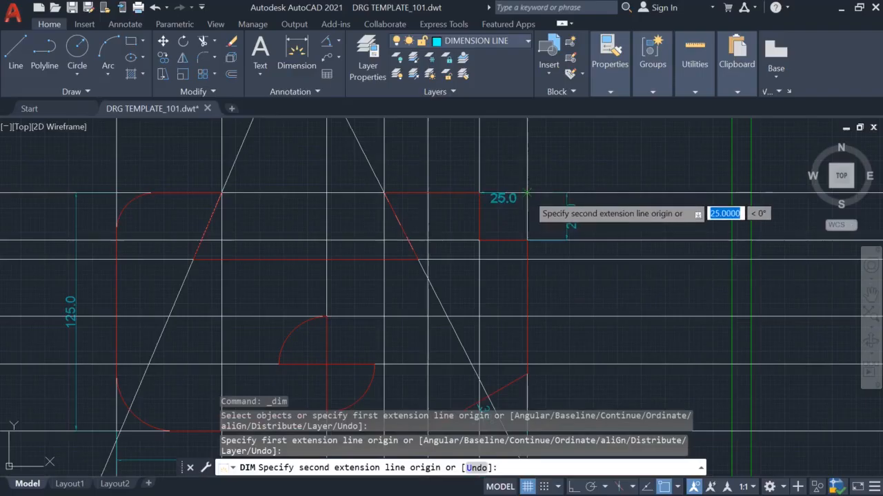
click(527, 193)
click(519, 164)
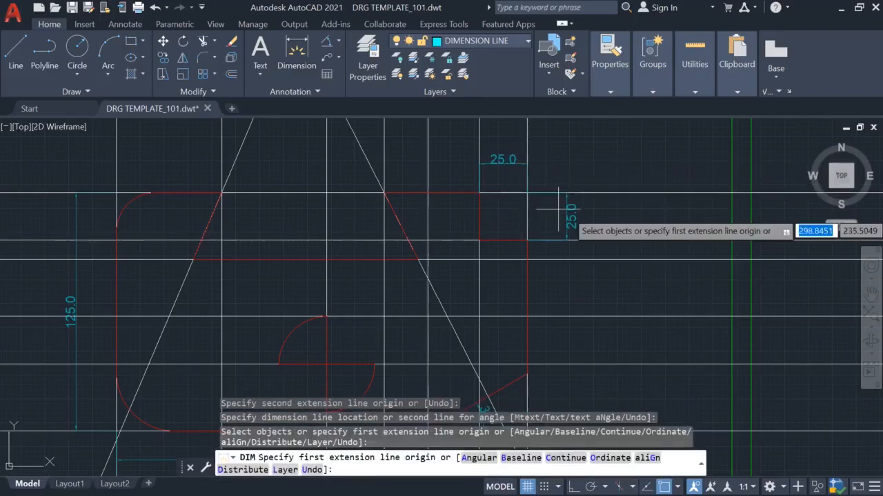
- Try to dimension the horizontal distance from the upper-right construction corner to the top cut-out's right opening corner
scroll(614, 214, down, 3)
middle_drag(615, 214, 614, 267)
click(296, 47)
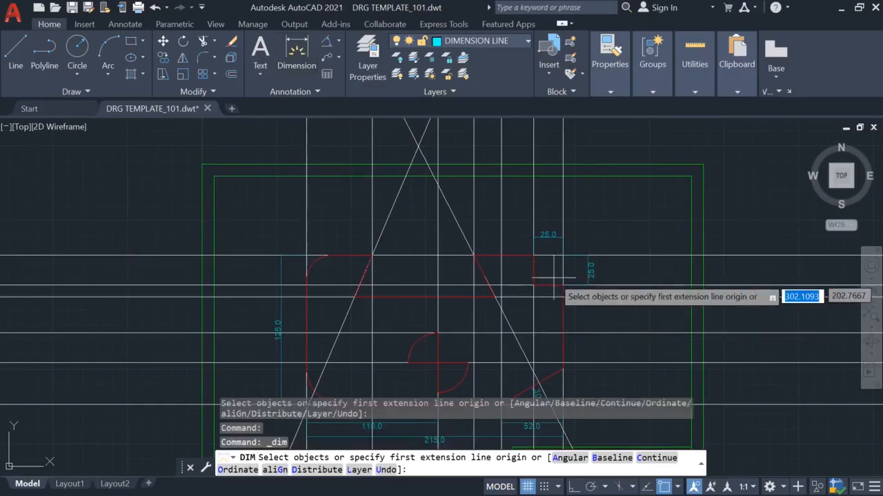
key(Return)
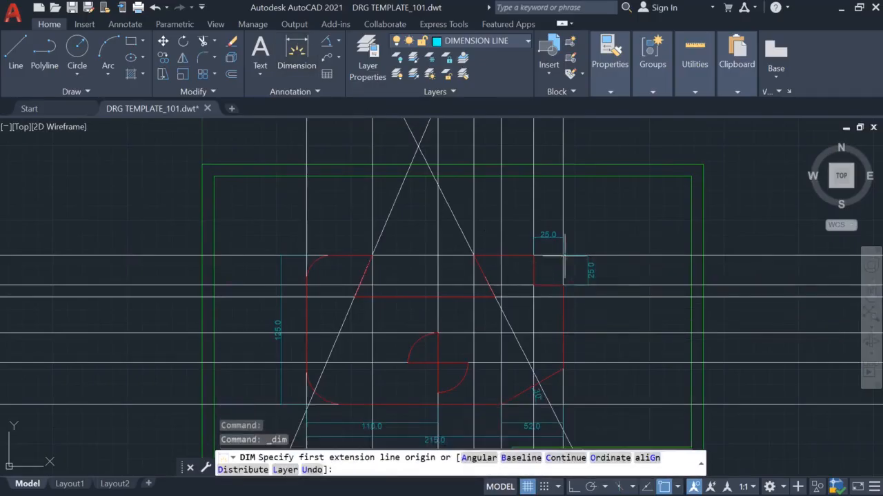
click(556, 256)
click(474, 257)
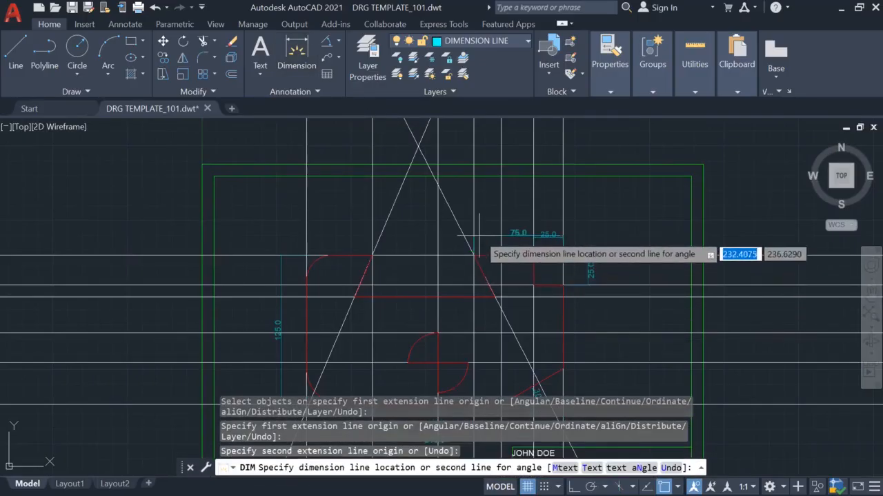
click(479, 229)
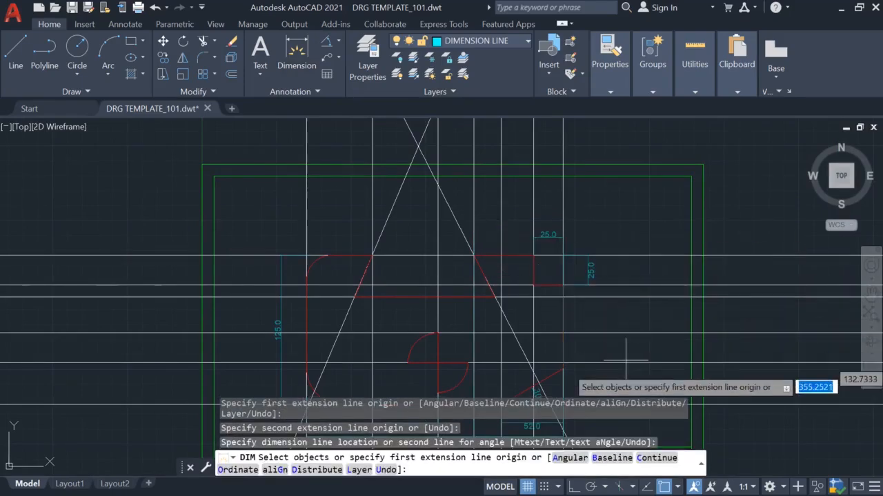
- Delete the misplaced cut-out distance dimension that overlaps the title block
scroll(620, 369, down, 2)
middle_drag(611, 365, 554, 290)
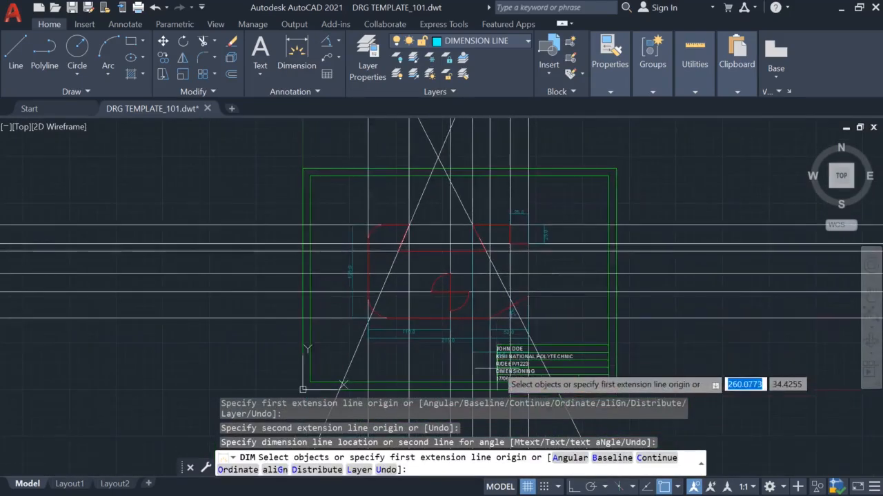
scroll(501, 376, up, 6)
scroll(481, 319, up, 2)
text(c)
key(Return)
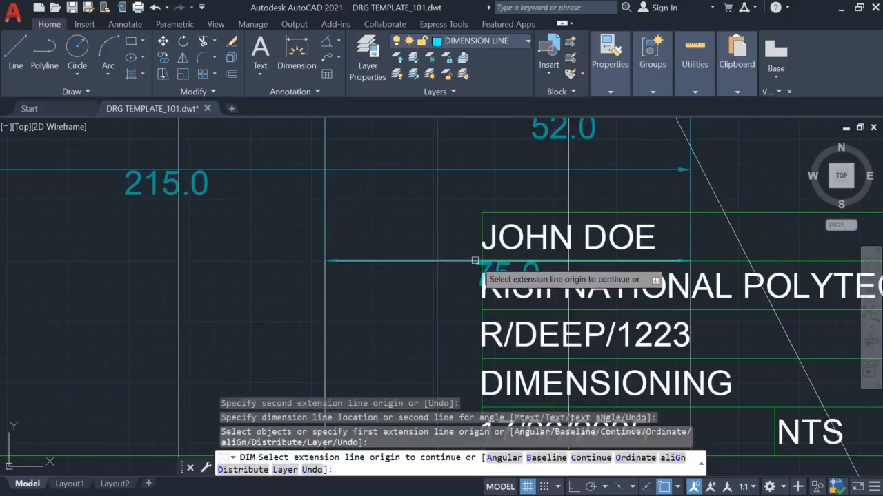
key(Escape)
key(Escape)
key(Escape)
click(500, 270)
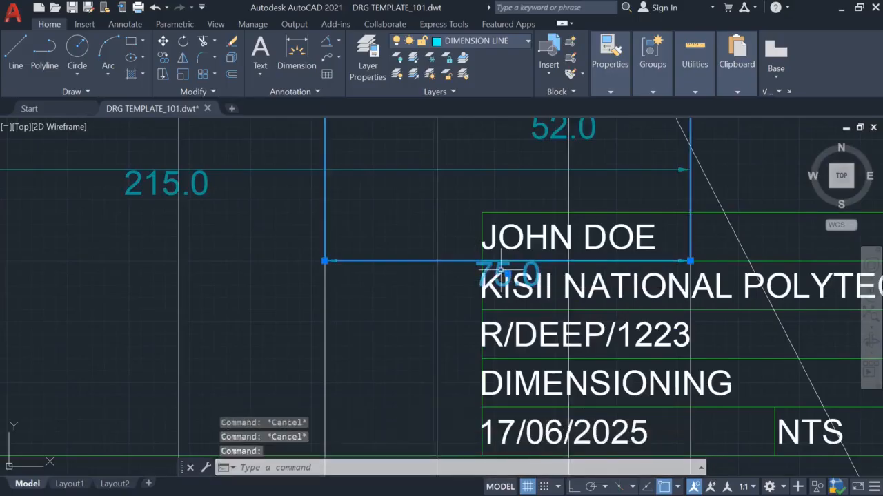
key(Delete)
- Try again to dimension from the upper-right construction corner to the top cut-out's right opening corner, above the notch-width dimension
scroll(528, 224, down, 5)
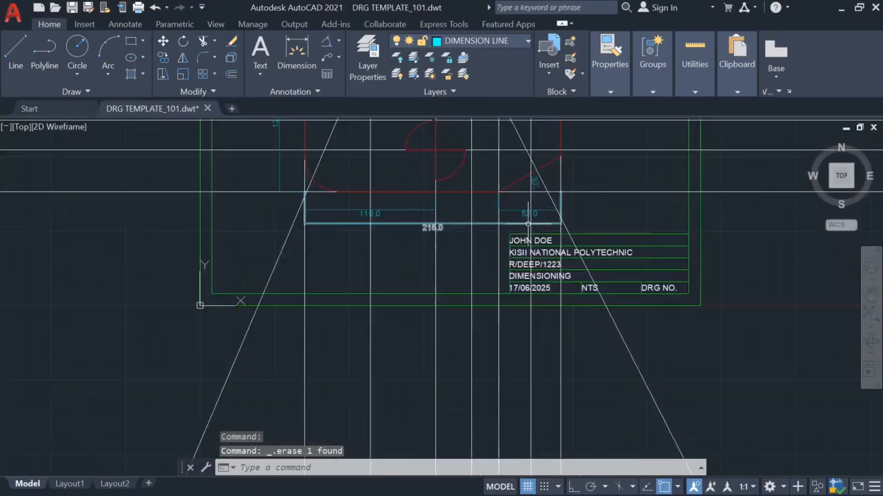
scroll(566, 204, up, 4)
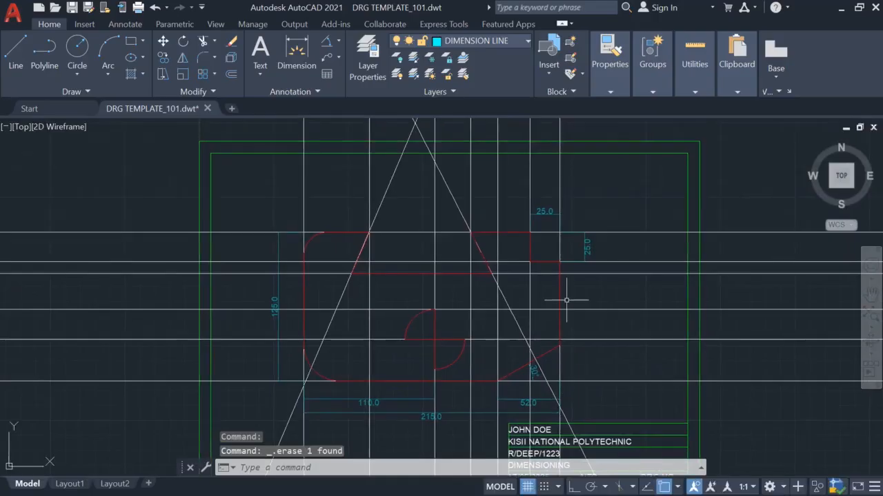
scroll(540, 242, down, 3)
scroll(551, 249, up, 2)
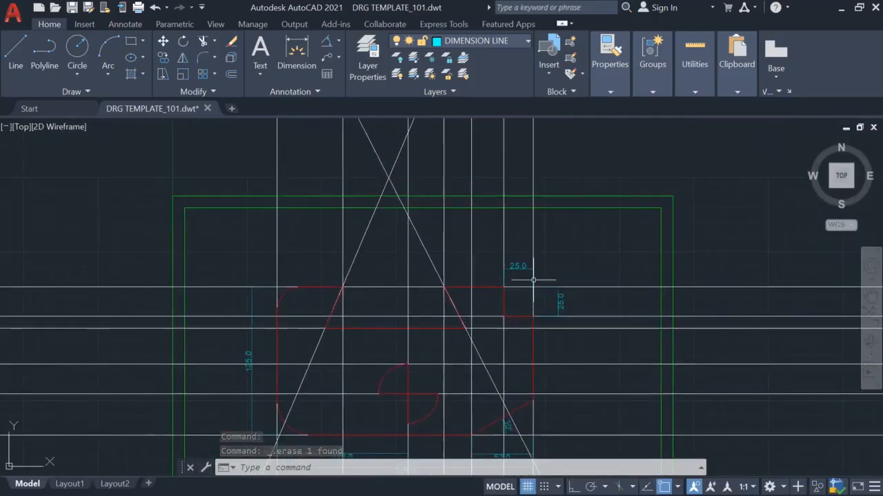
click(308, 71)
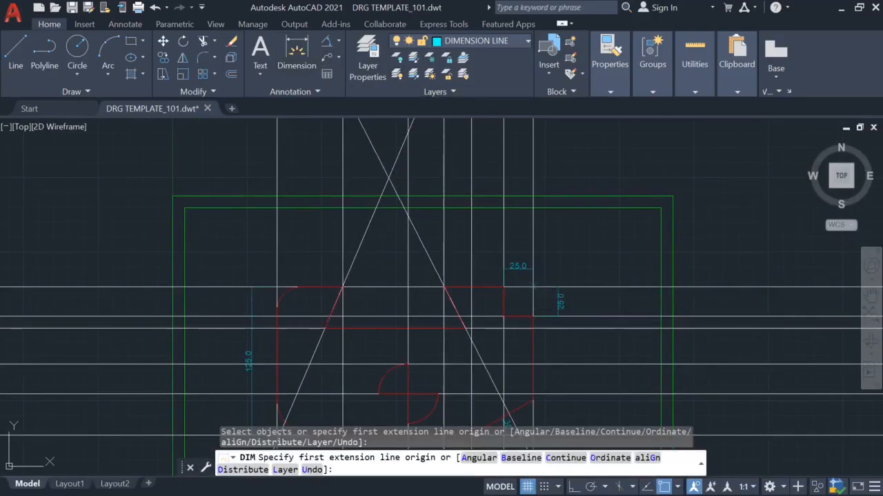
click(533, 287)
click(445, 288)
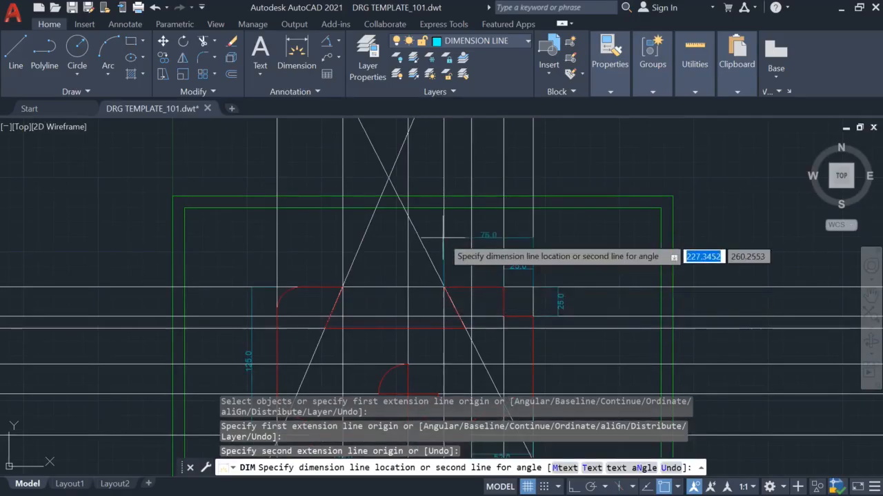
click(449, 254)
- Remove the second misplaced cut-out distance dimension from over the title block
scroll(545, 297, down, 6)
scroll(557, 329, up, 8)
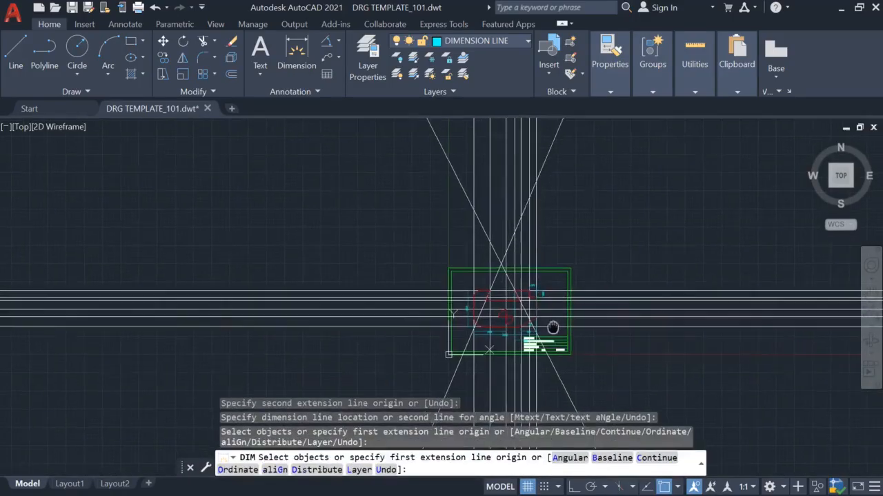
middle_drag(459, 223, 538, 459)
text(c)
key(Return)
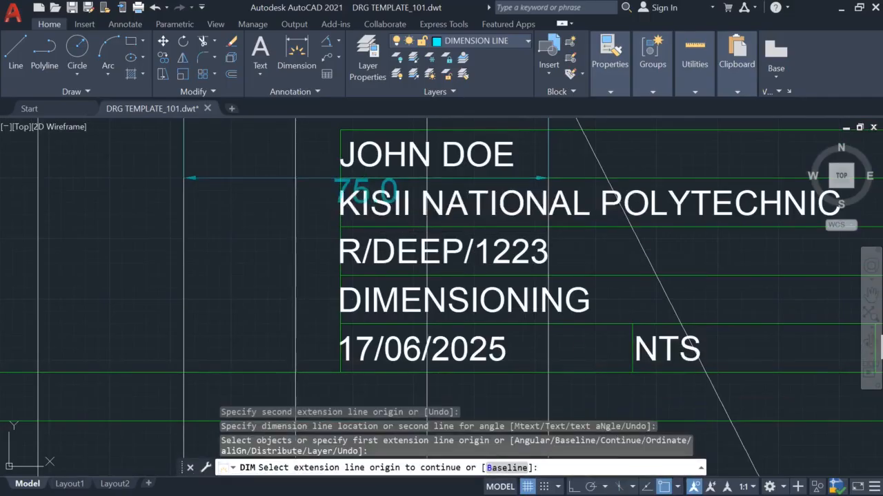
click(324, 178)
key(Escape)
key(Escape)
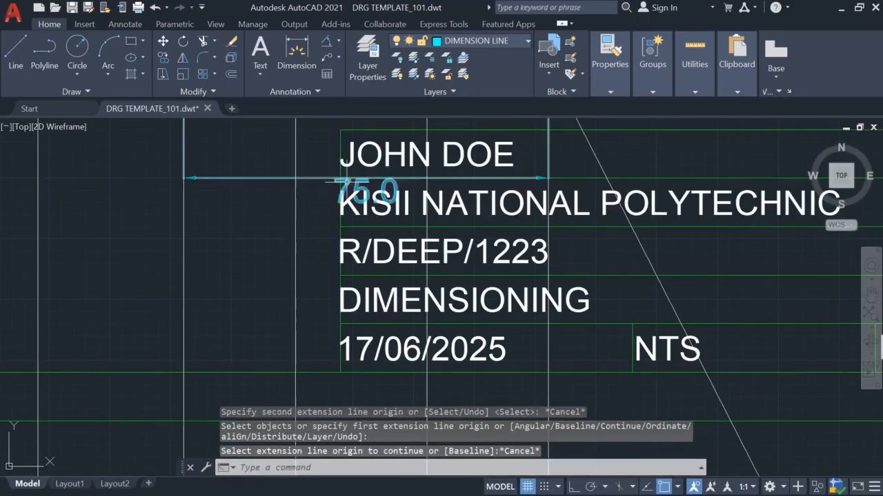
key(Escape)
key(Escape)
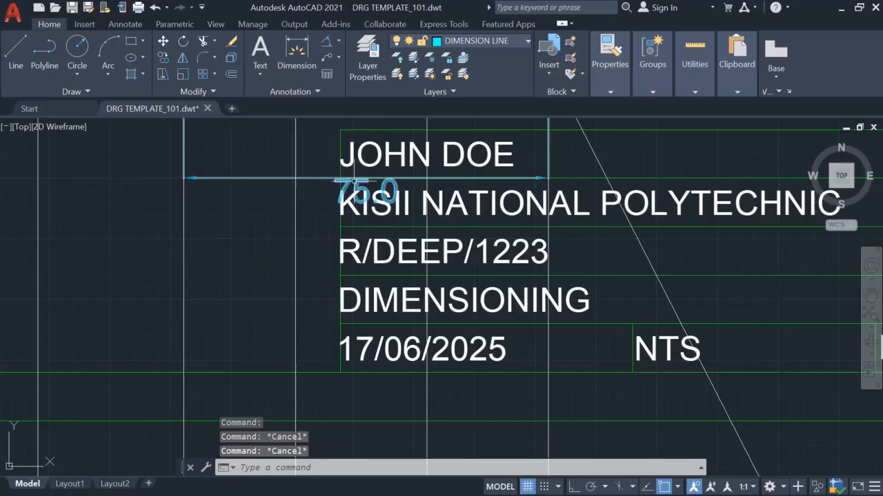
click(352, 180)
key(Delete)
- Dimension the horizontal distance from the upper-right construction corner to the cut-out's right opening corner, about 30 units above the top edge
middle_drag(352, 184, 393, 370)
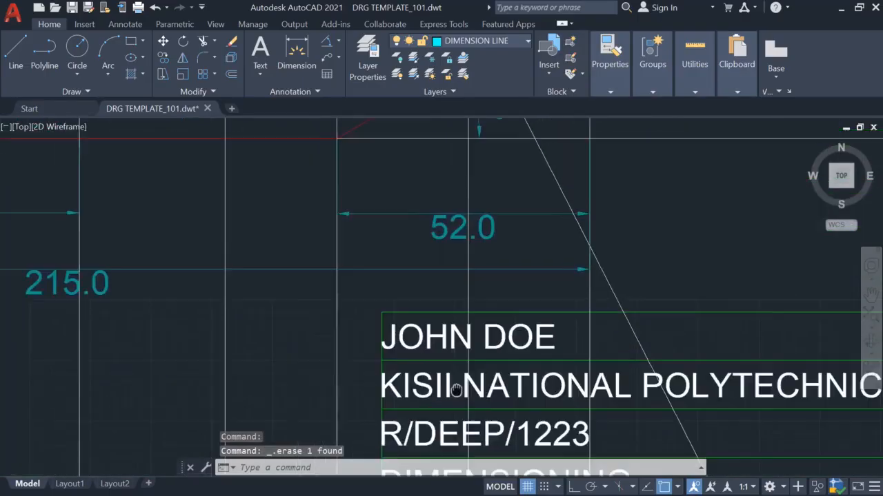
scroll(485, 257, down, 4)
middle_drag(485, 257, 479, 319)
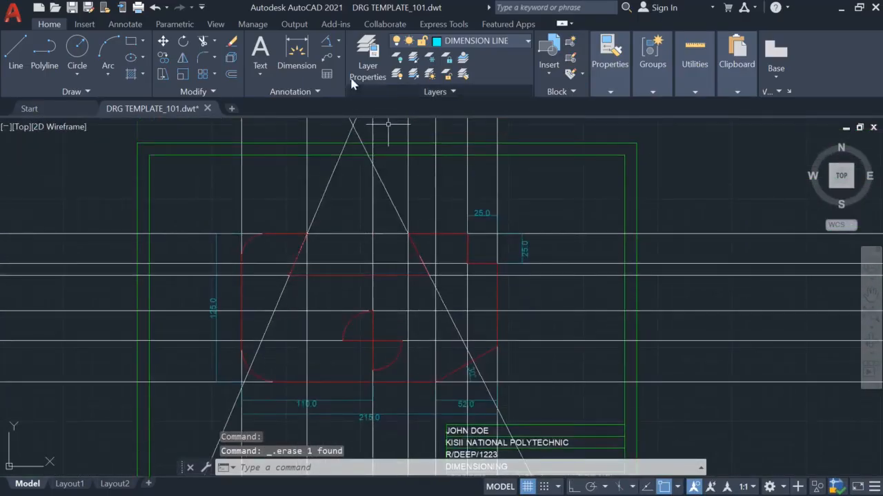
click(297, 55)
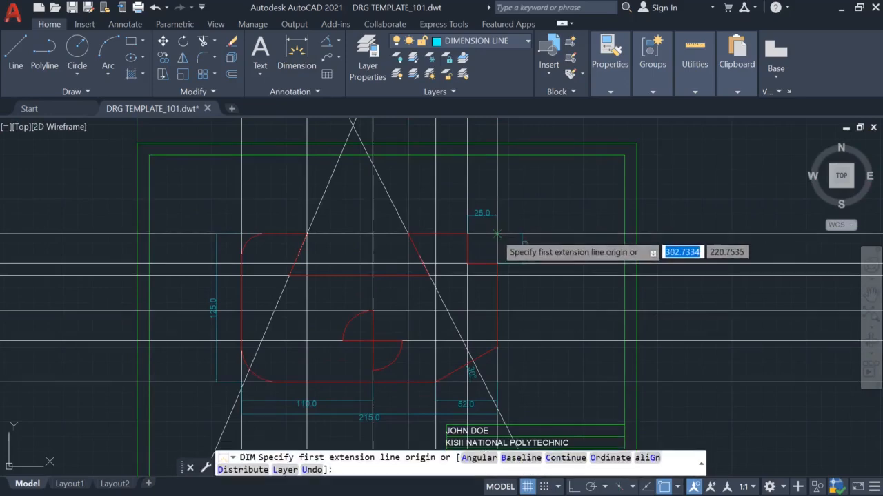
click(496, 235)
click(408, 236)
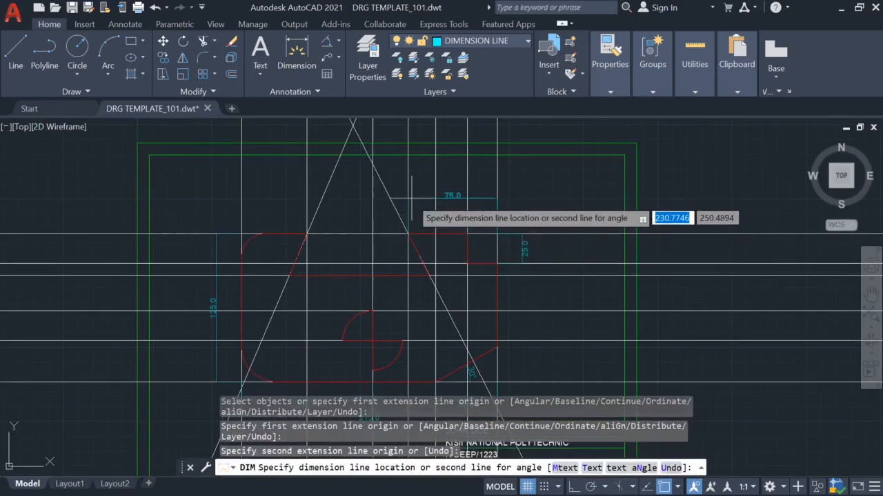
click(411, 198)
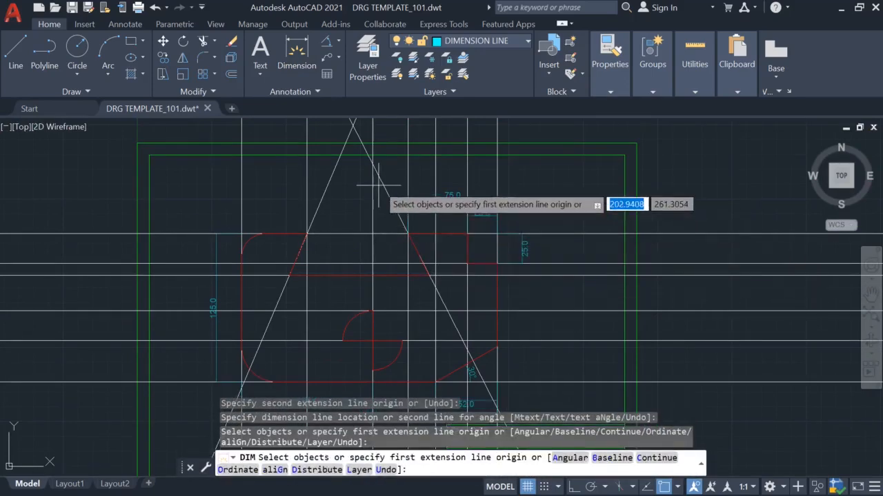
- Dimension the top cut-out's opening width between its two upper corners, aligning the dimension line with the neighbouring 75.0 dimension
click(306, 65)
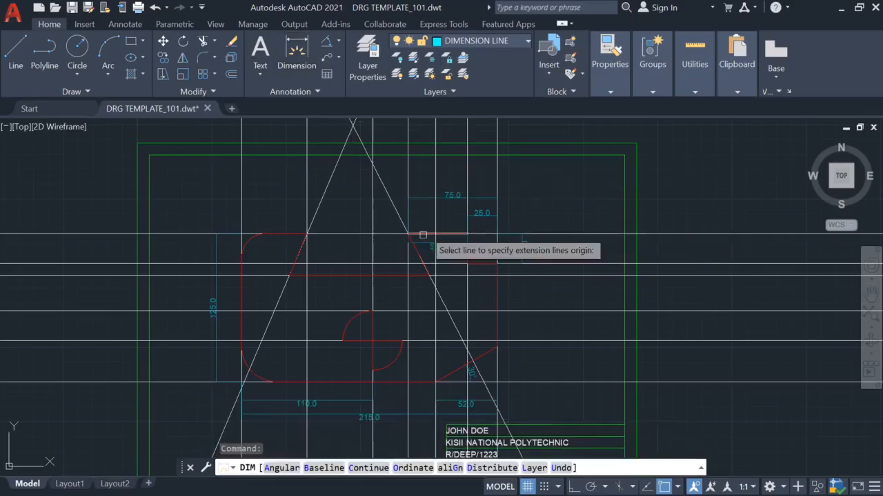
click(407, 235)
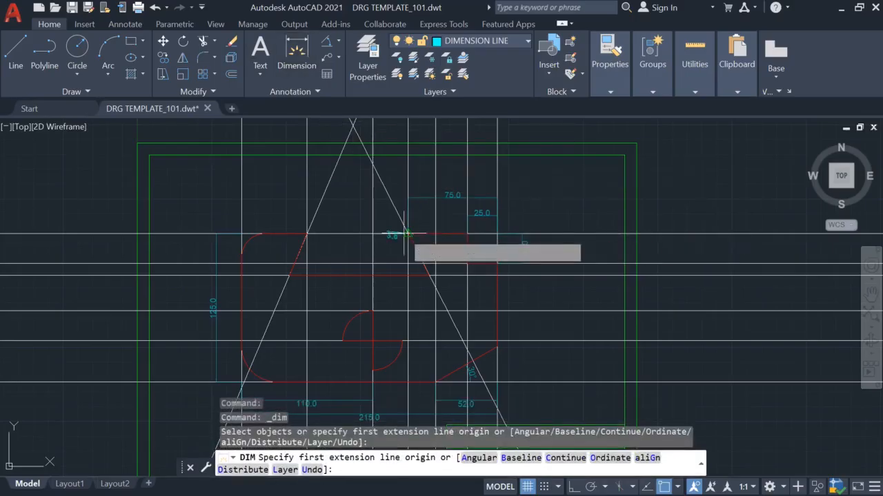
click(307, 235)
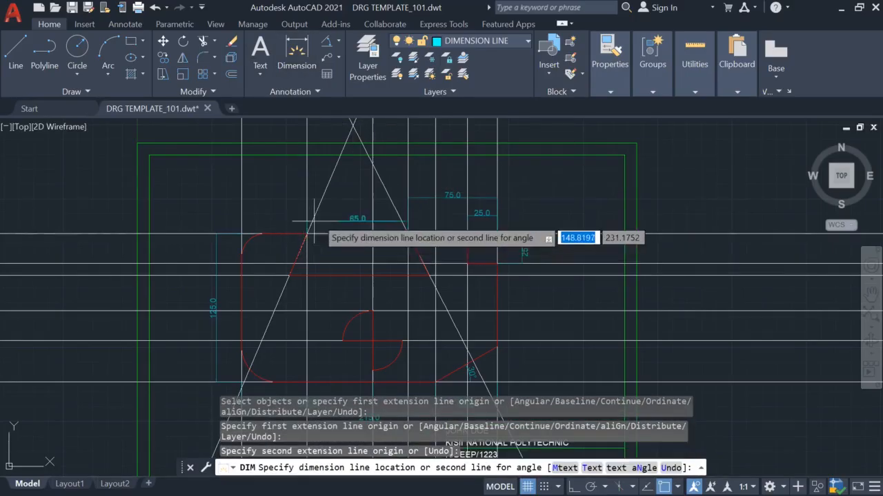
click(408, 198)
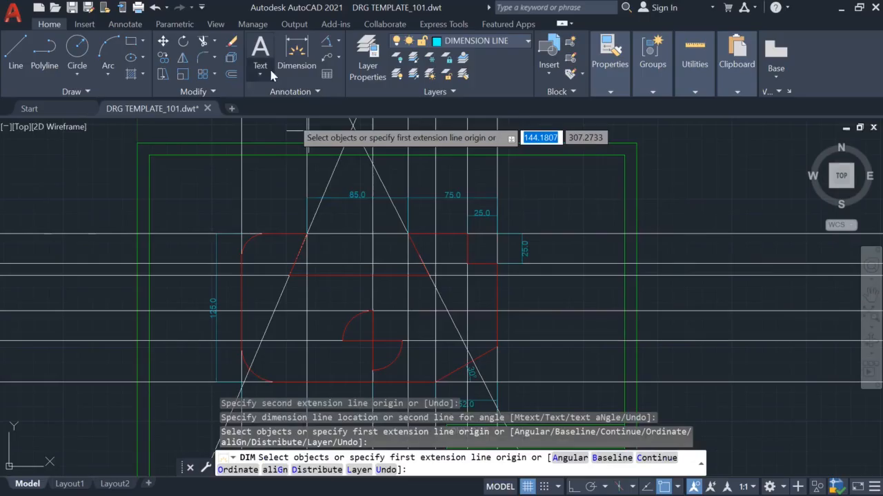
- Dimension the top cut-out's vertical depth from the top edge to its base, placing the dimension inside the cut-out left of the central construction line
click(297, 54)
key(Return)
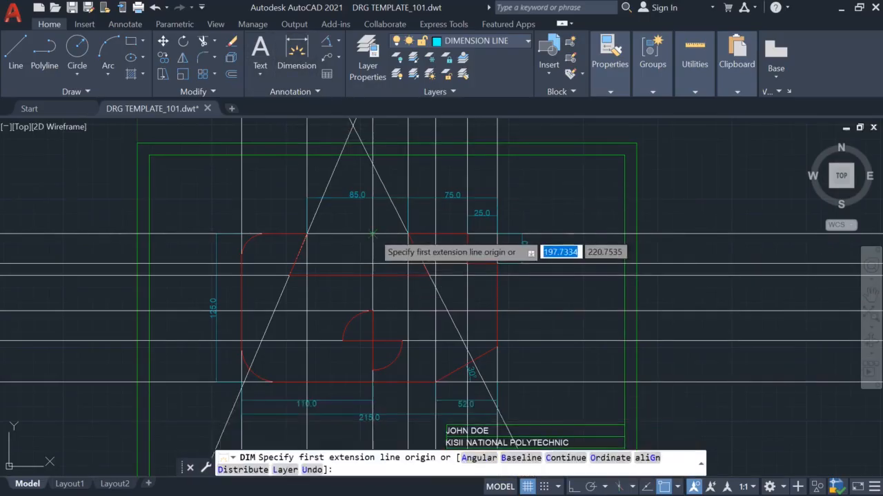
click(373, 235)
click(373, 274)
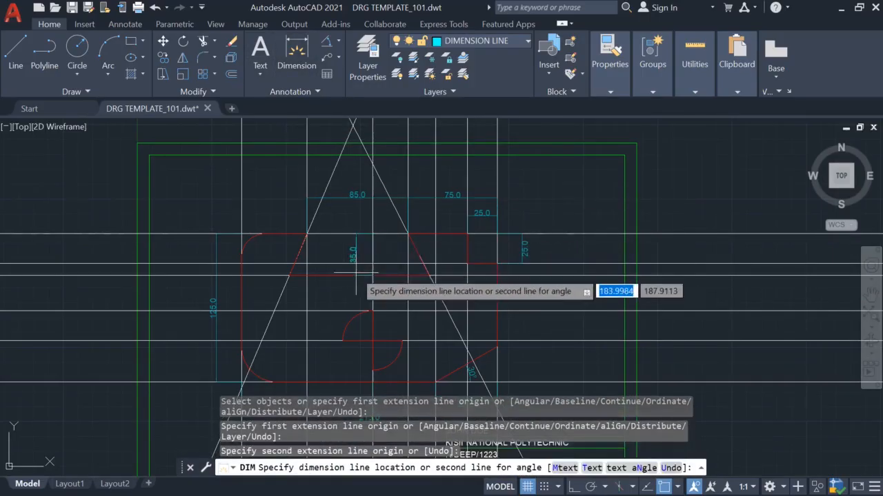
click(350, 269)
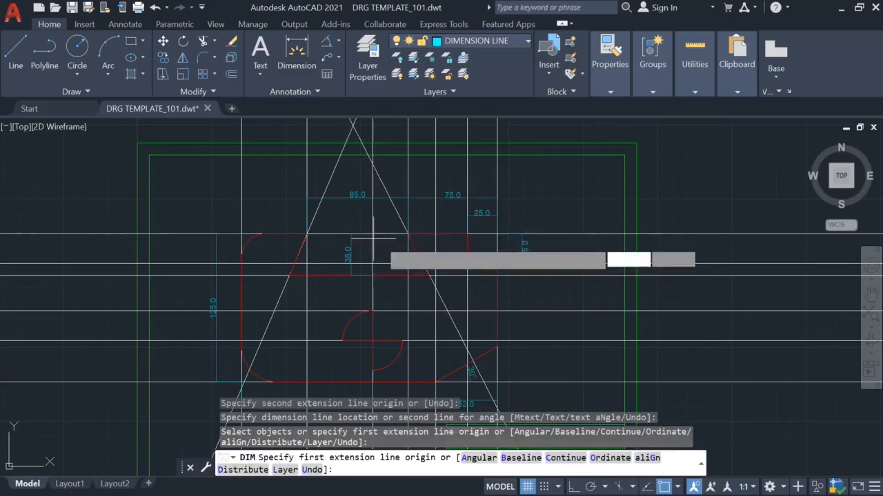
- Dimension the vertical distance from the quarter-circles' common centre to the plate's bottom edge, placing the dimension just right of the lower arc
click(294, 66)
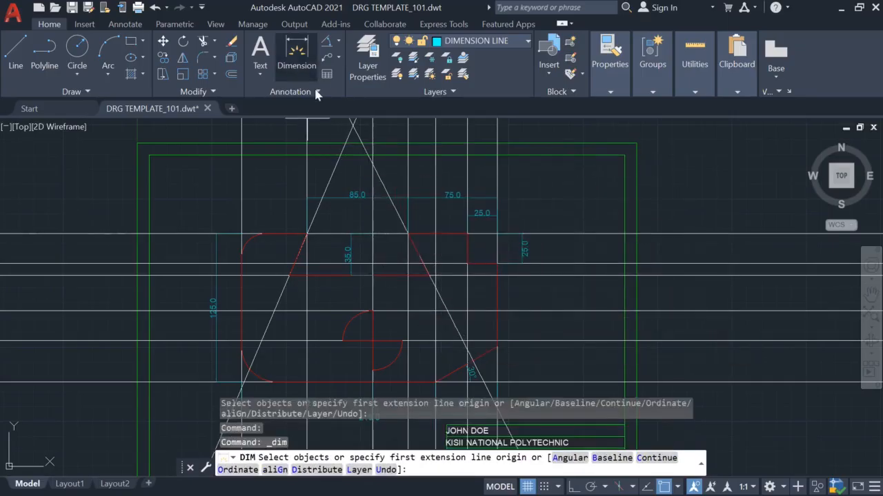
key(Return)
click(372, 341)
click(372, 381)
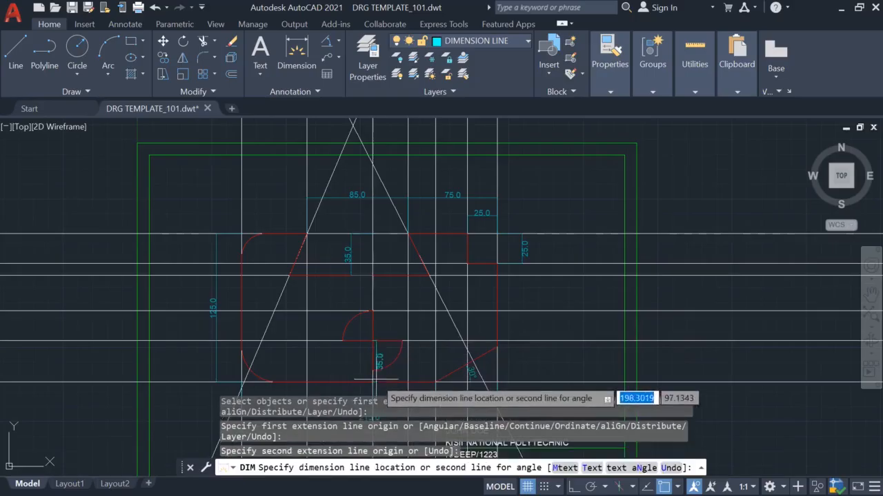
click(417, 374)
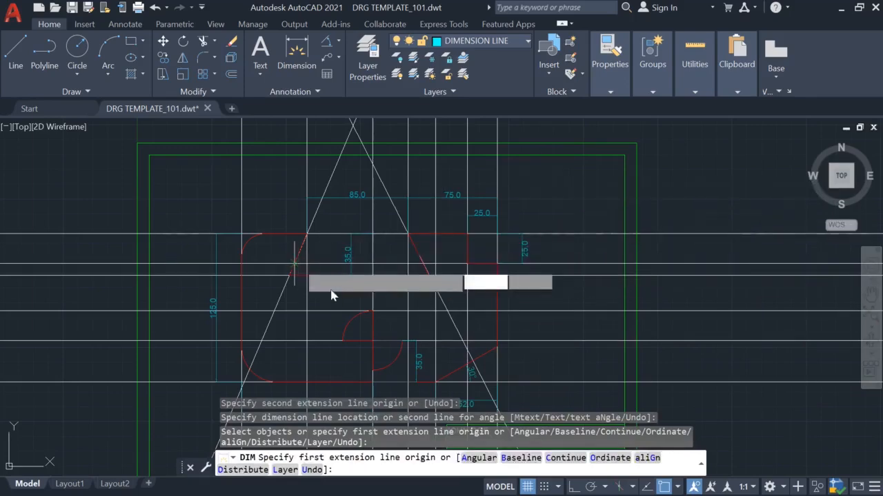
- Add an angular dimension between the top cut-out's left sloping side and its base, placing the arc inside the cut-out
click(338, 42)
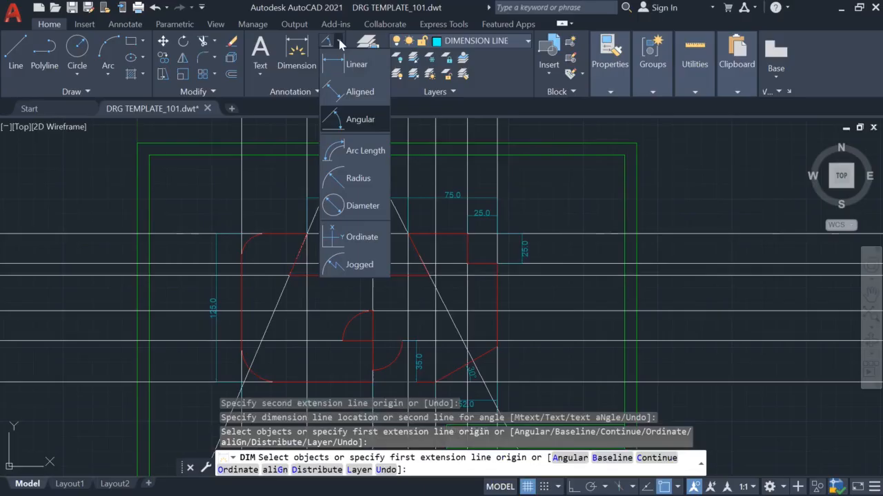
click(353, 125)
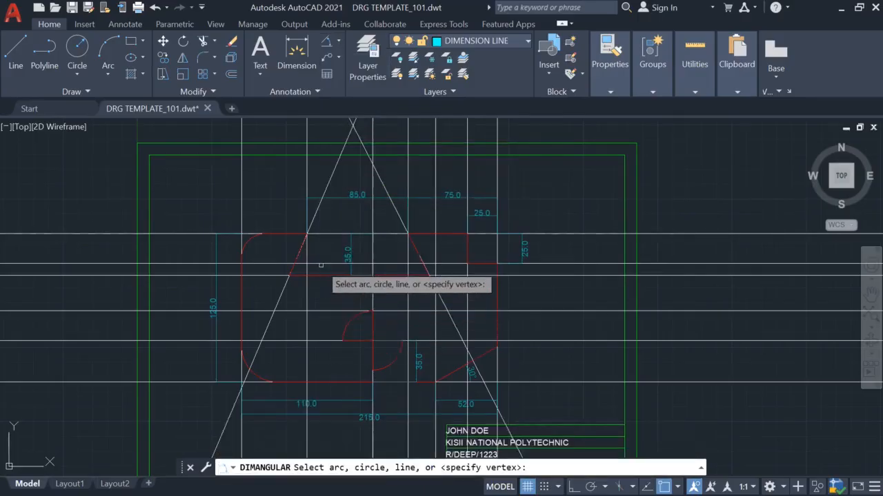
scroll(304, 281, up, 3)
scroll(344, 258, up, 3)
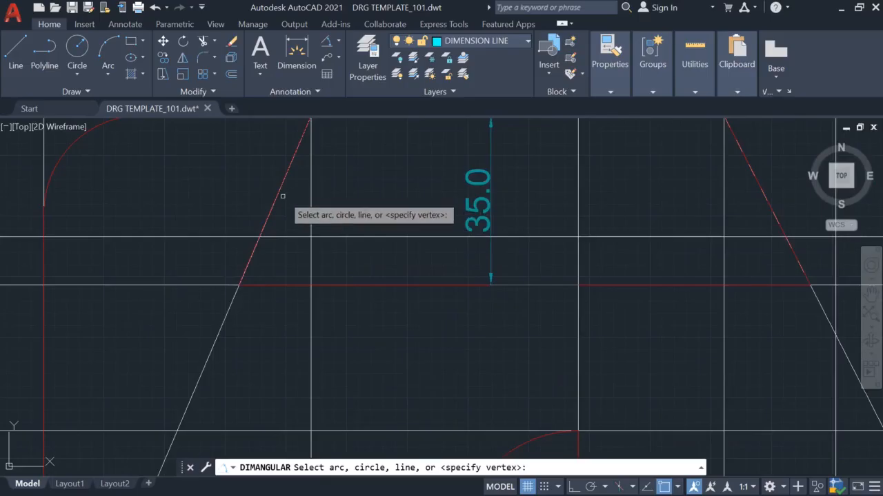
click(276, 198)
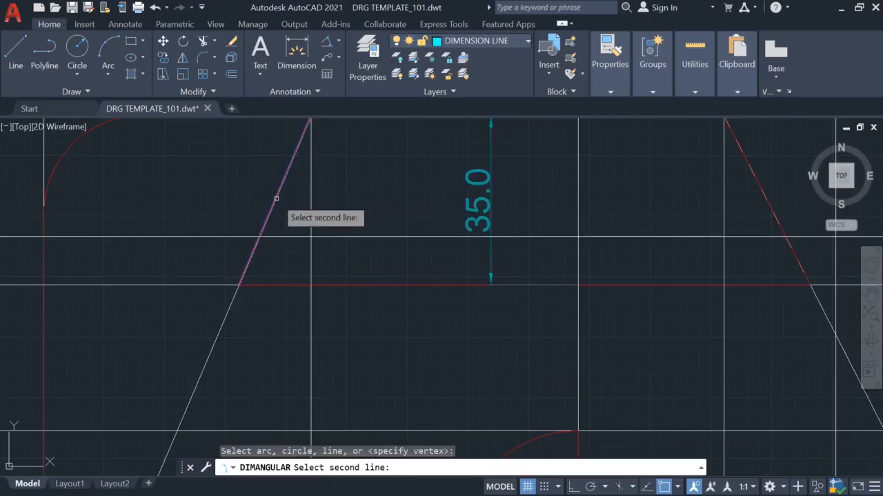
click(330, 285)
click(348, 211)
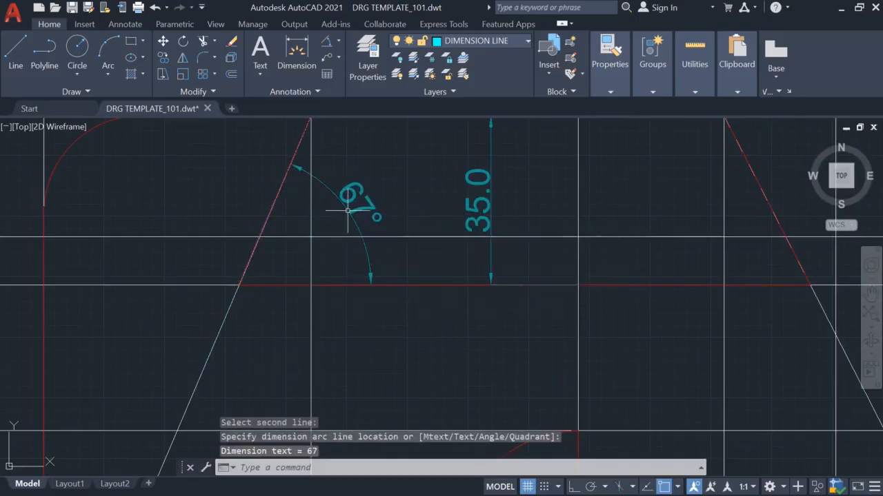
- Add an angular dimension between the top cut-out's right sloping side and its base, placing the arc inside the cut-out
click(326, 42)
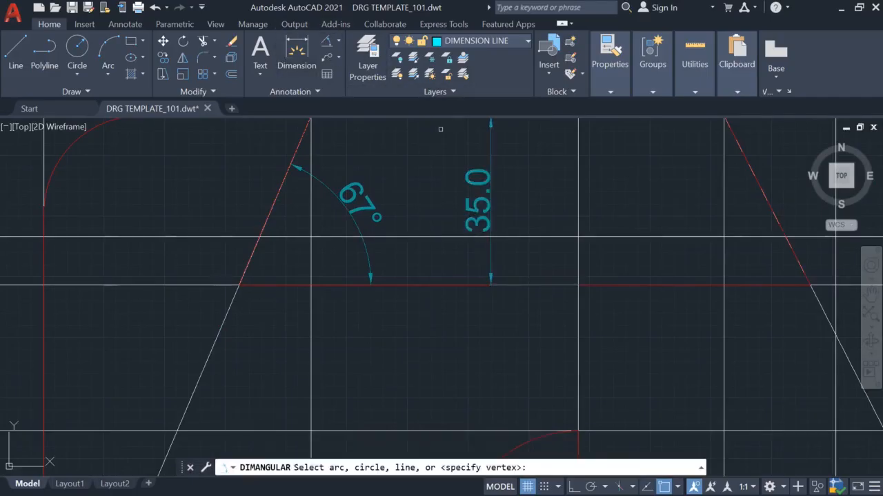
click(778, 226)
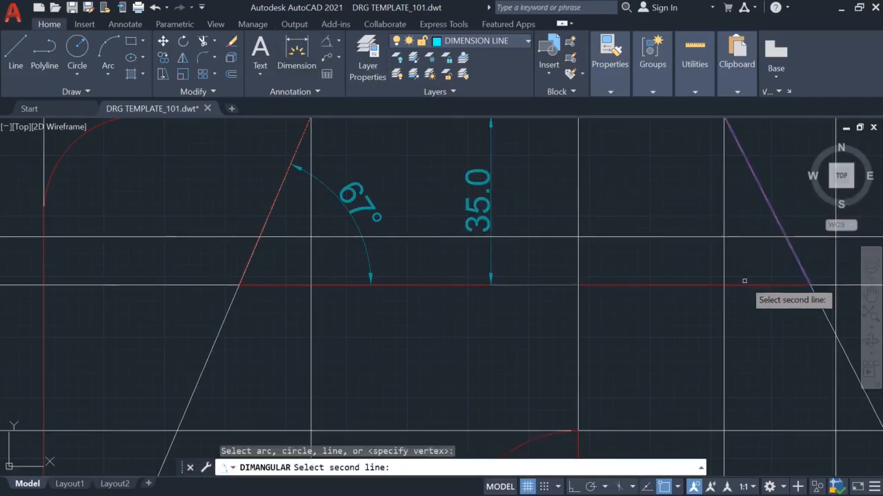
click(742, 284)
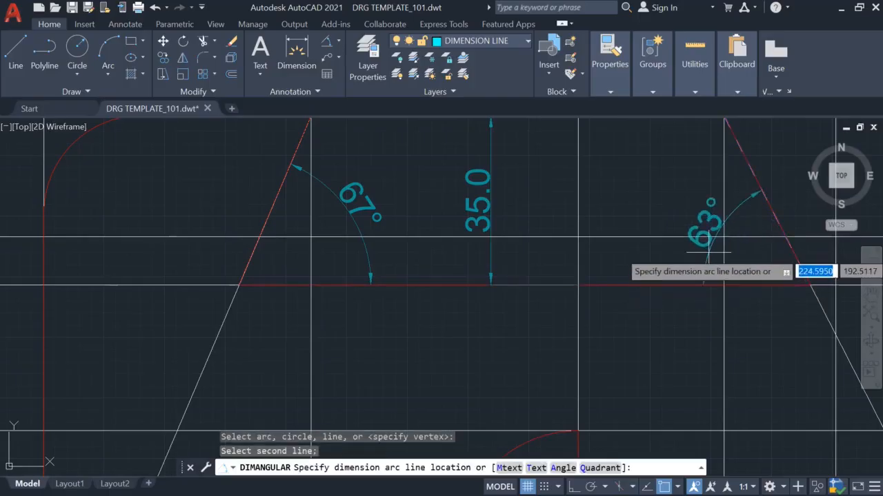
click(708, 257)
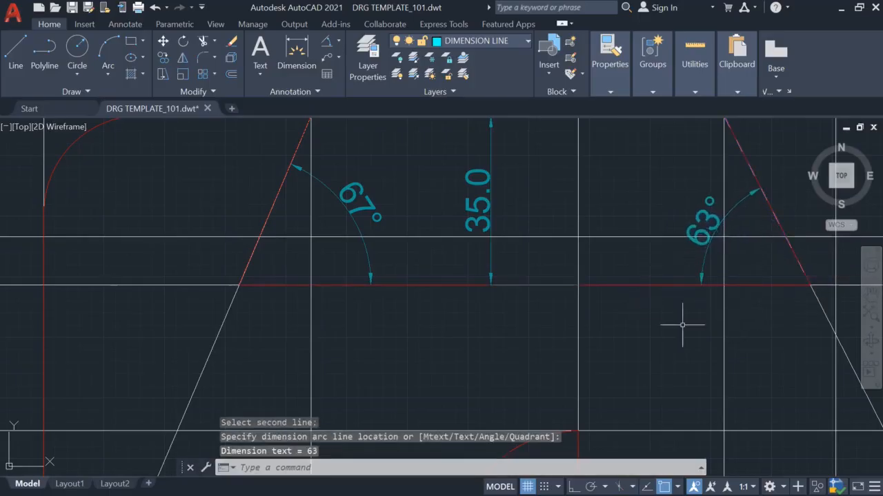
- Add a radius dimension to the plate's upper-left rounded corner, placing its text outside the corner
scroll(668, 316, down, 6)
scroll(603, 340, up, 2)
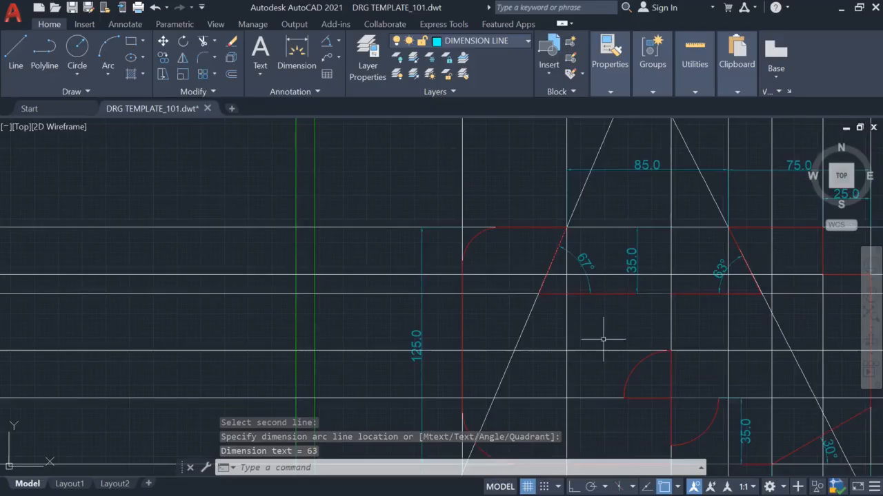
middle_drag(613, 317, 434, 255)
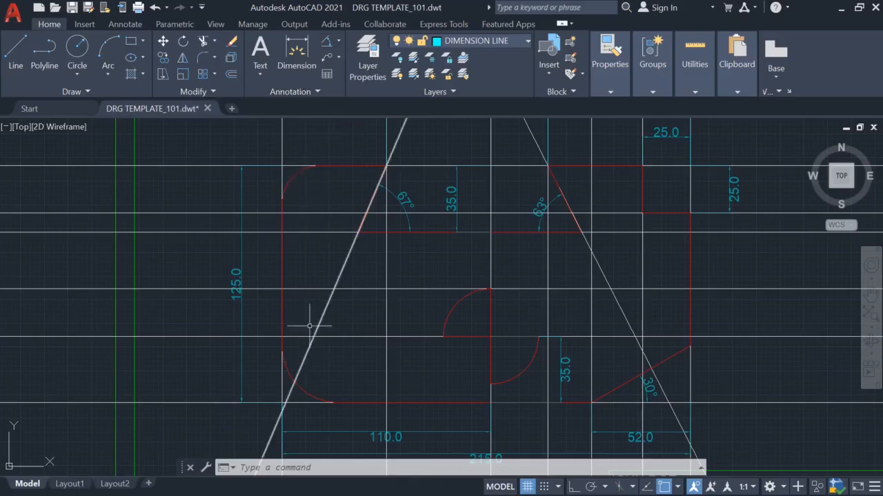
click(337, 41)
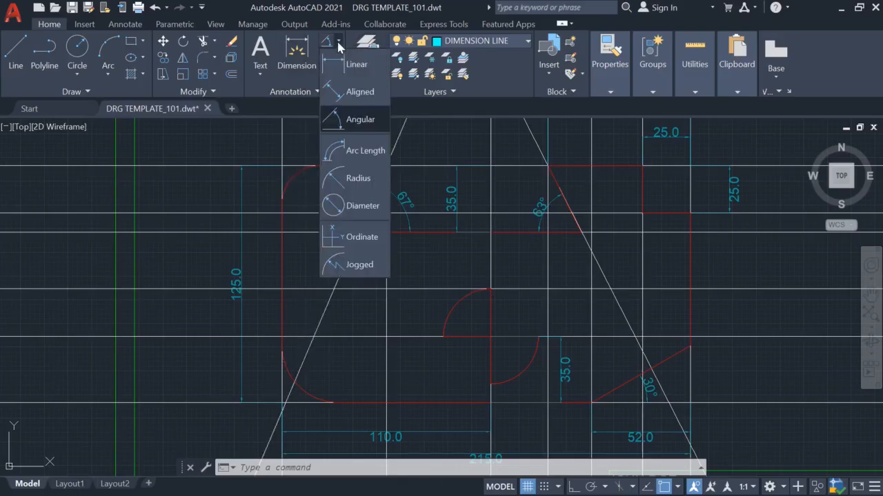
click(355, 179)
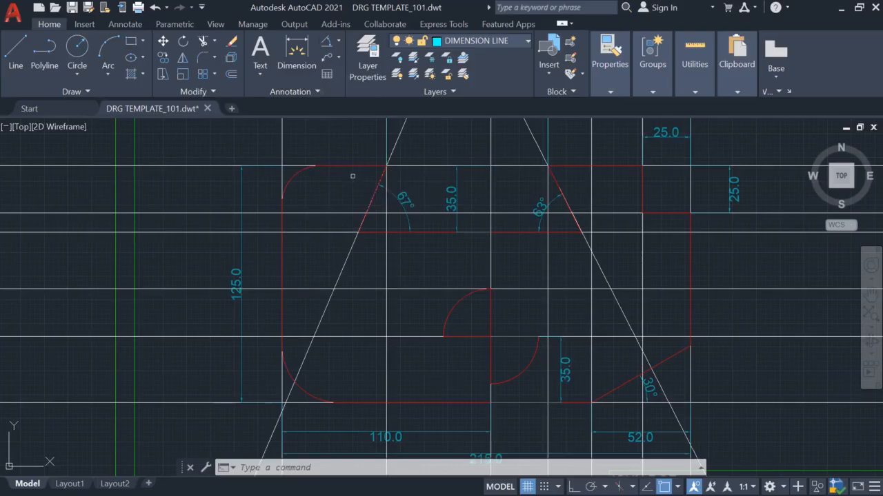
click(293, 177)
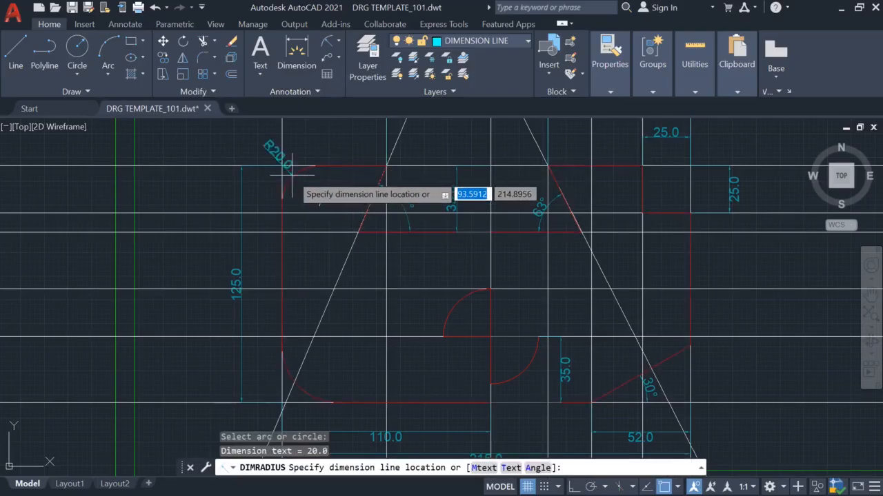
click(269, 160)
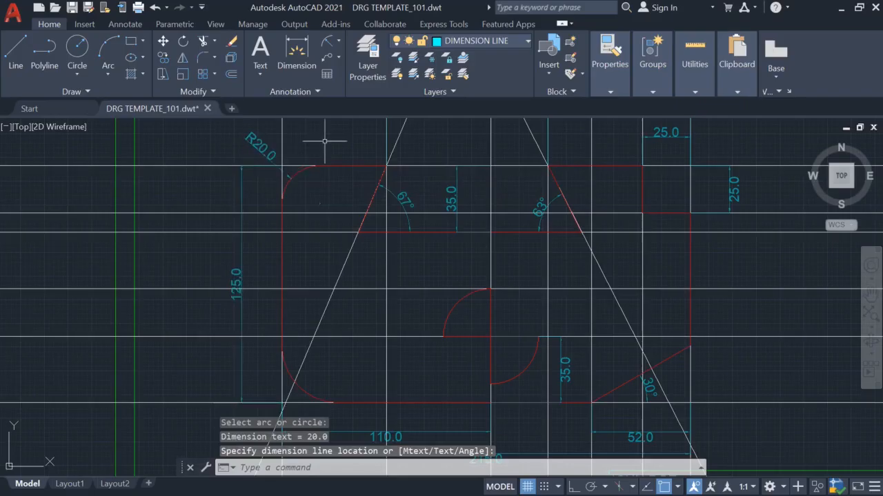
- Add a radius dimension to the plate's lower-left rounded corner, placing its text outside the plate below the corner
mouse_move(366, 295)
middle_down()
mouse_move(397, 256)
mouse_move(367, 281)
middle_up()
scroll(367, 287, down, 5)
scroll(384, 299, up, 5)
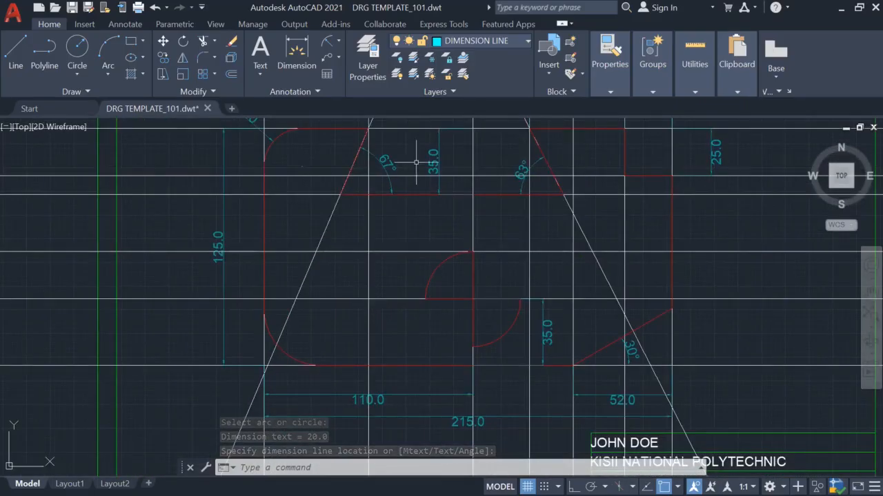
click(326, 43)
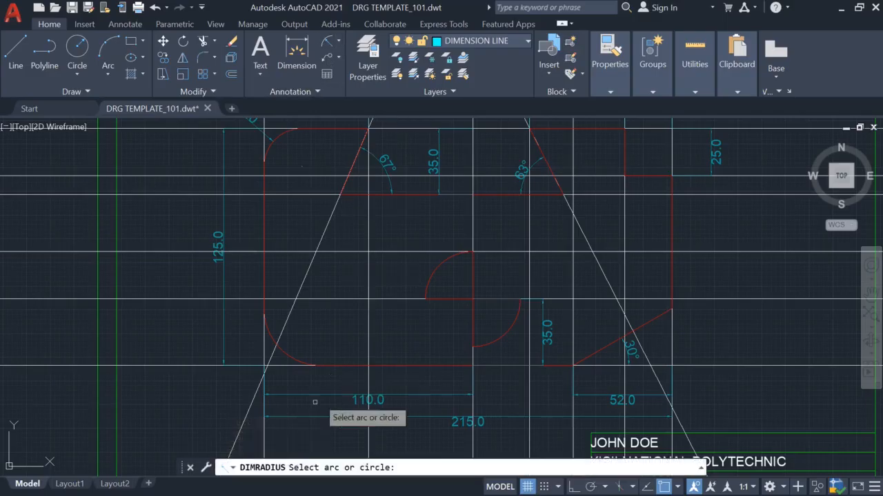
click(306, 362)
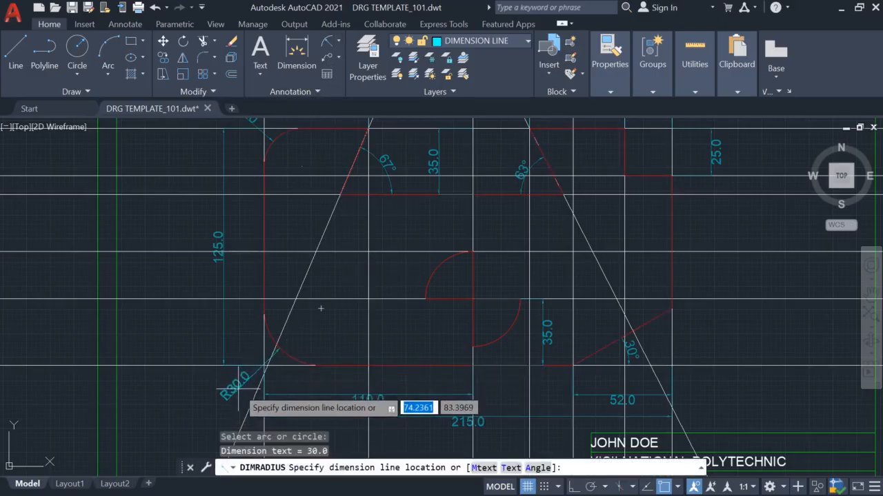
click(250, 402)
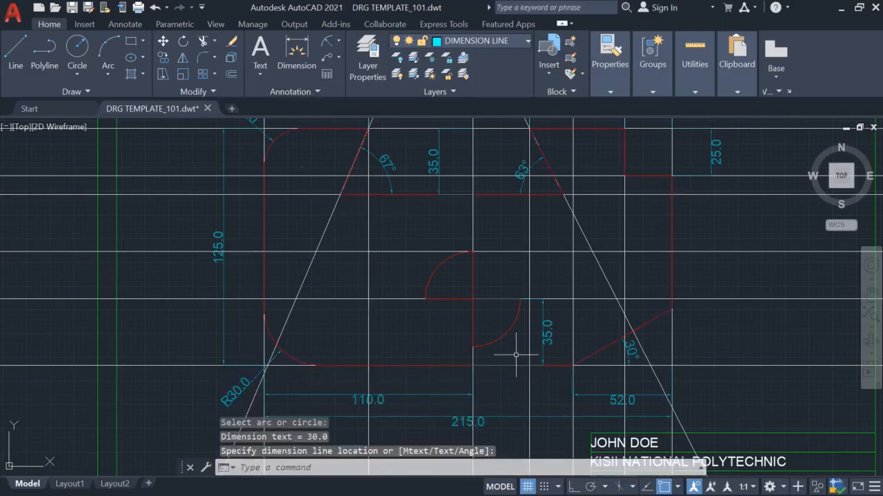
- Try to add a radius dimension to the upper-left quarter-circle arc at the plate's centre, with the text just outside the arc
scroll(486, 329, down, 2)
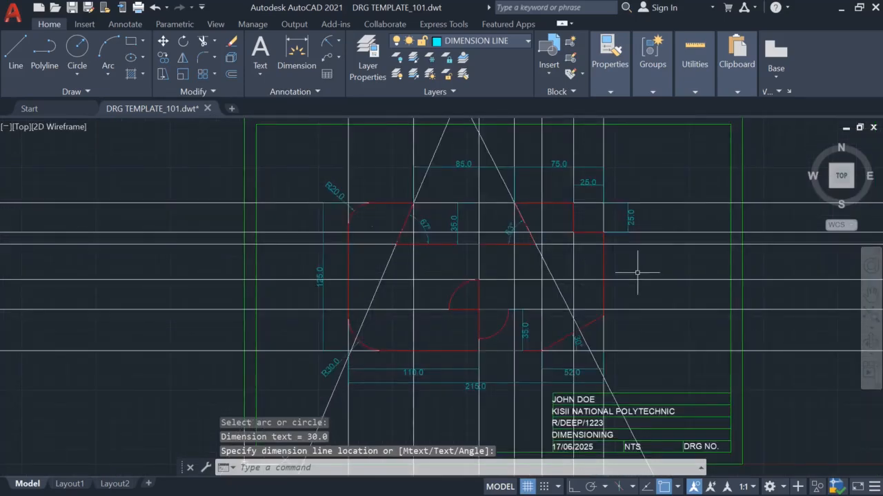
middle_drag(645, 263, 632, 249)
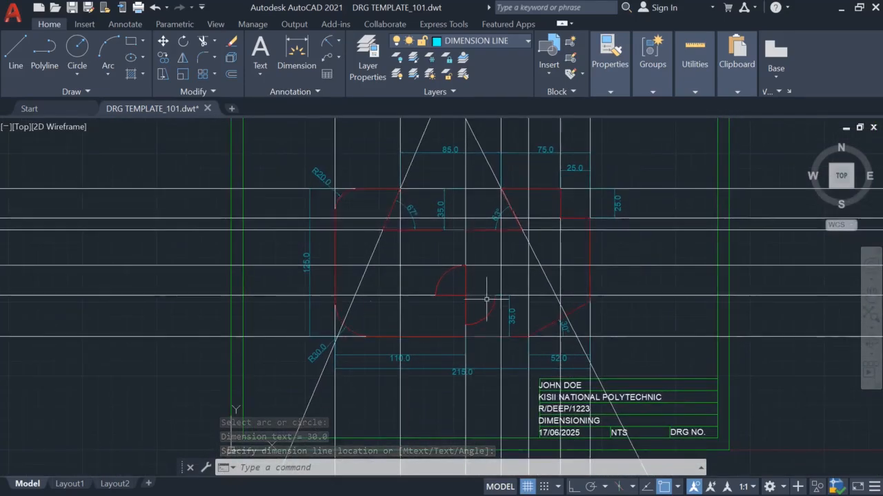
click(325, 44)
click(443, 276)
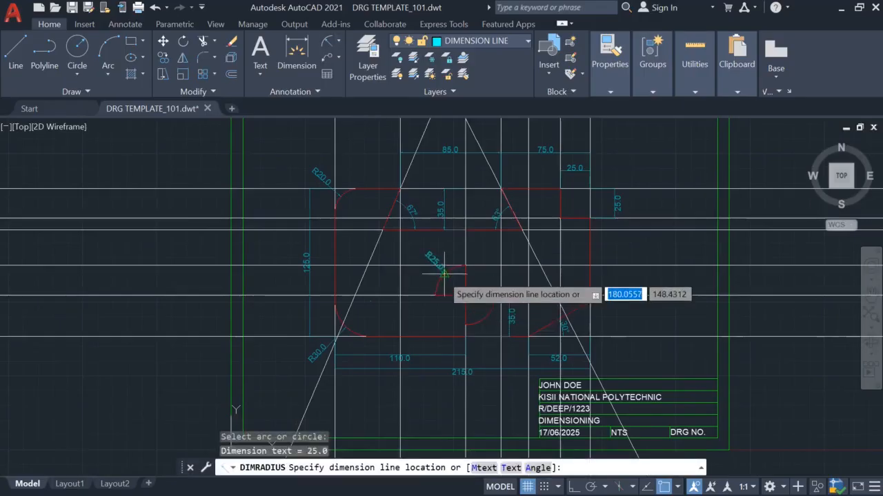
click(431, 283)
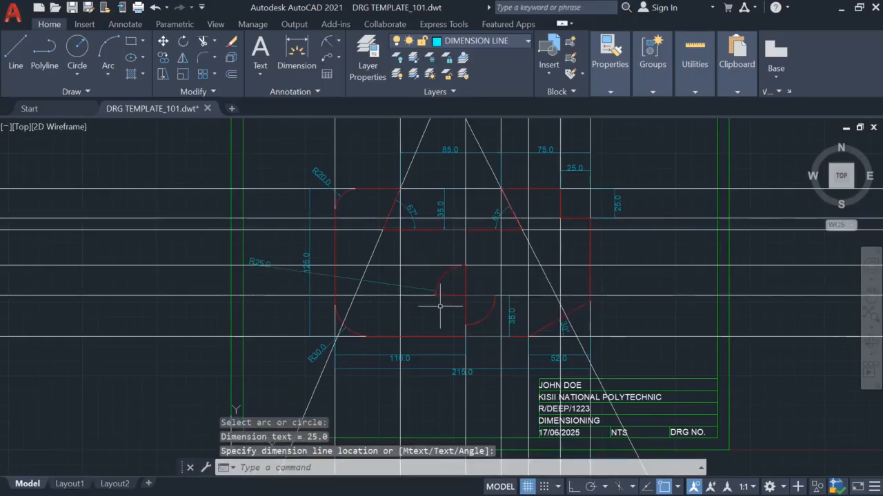
- Delete the misplaced quarter-circle radius dimension whose leader runs out past the plate's left edge
key(Escape)
key(Escape)
click(259, 264)
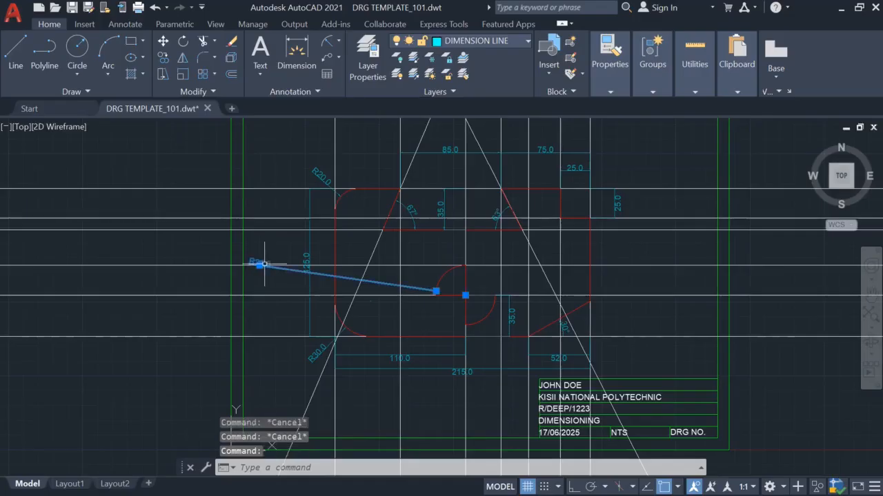
key(Delete)
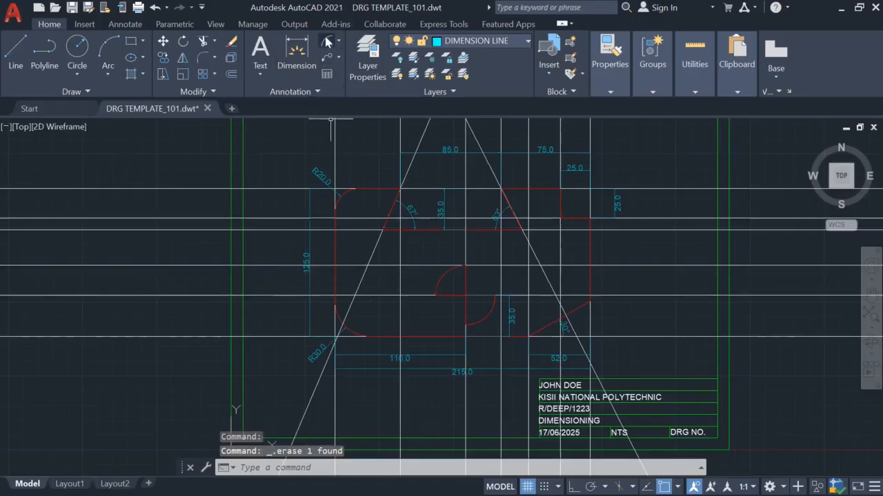
- Try again to dimension the upper-left quarter-circle arc's radius, and delete the misplaced result
click(326, 41)
click(440, 275)
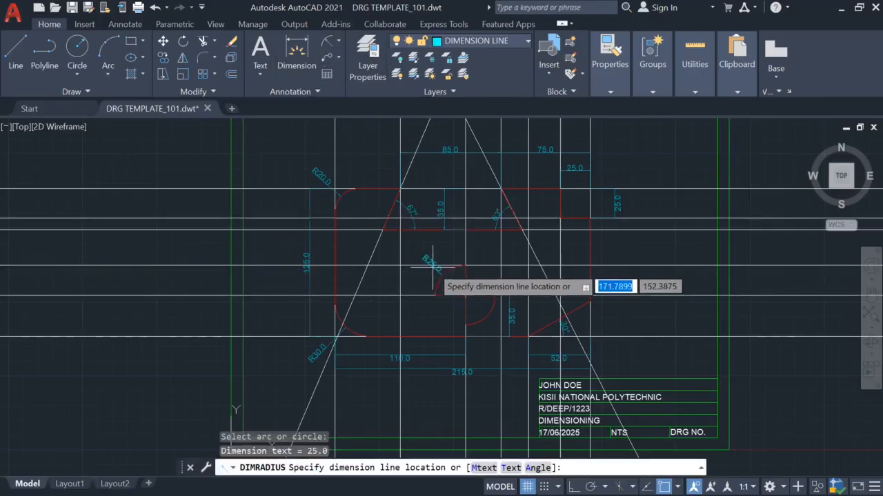
click(431, 265)
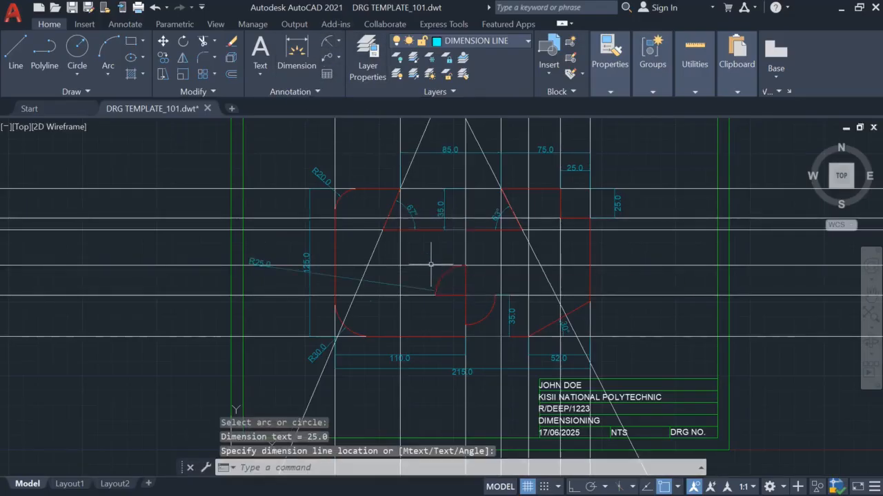
click(268, 262)
key(Delete)
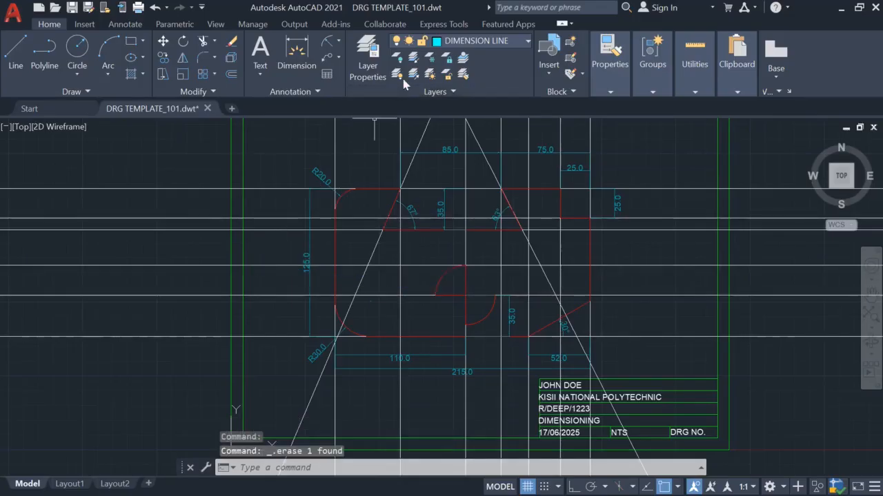
- Add a radius dimension to the upper-left quarter-circle arc at the plate's centre, placing its text just outside the arc
click(328, 43)
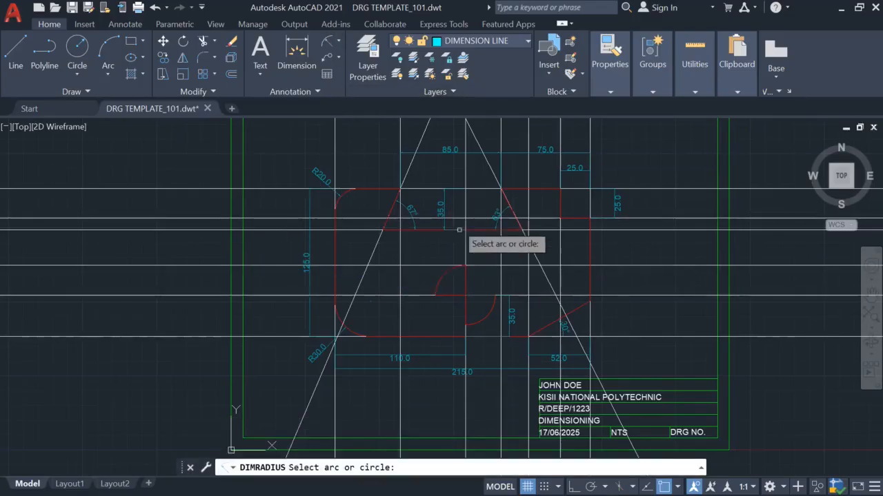
click(444, 276)
click(434, 253)
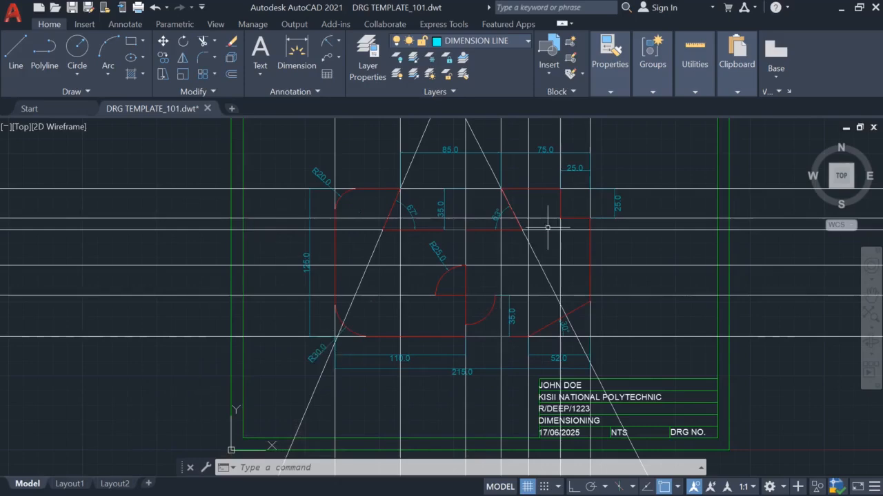
scroll(521, 276, up, 2)
scroll(520, 283, up, 2)
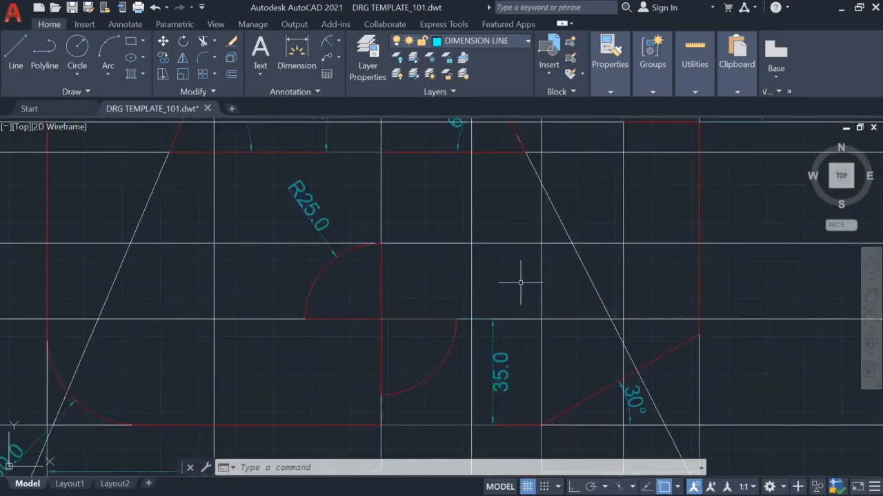
scroll(559, 279, down, 4)
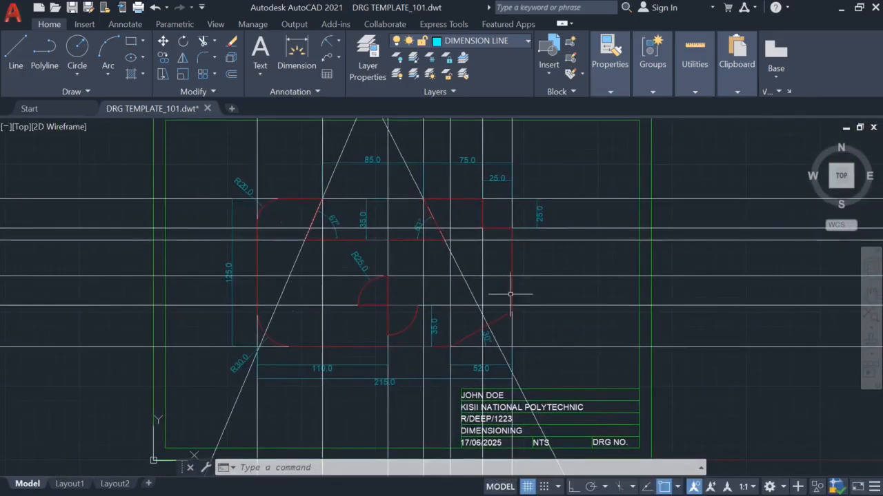
- Turn off the CONSTRUCTION LINE layer and try to turn off the DIMENSION LINE layer as well
click(517, 42)
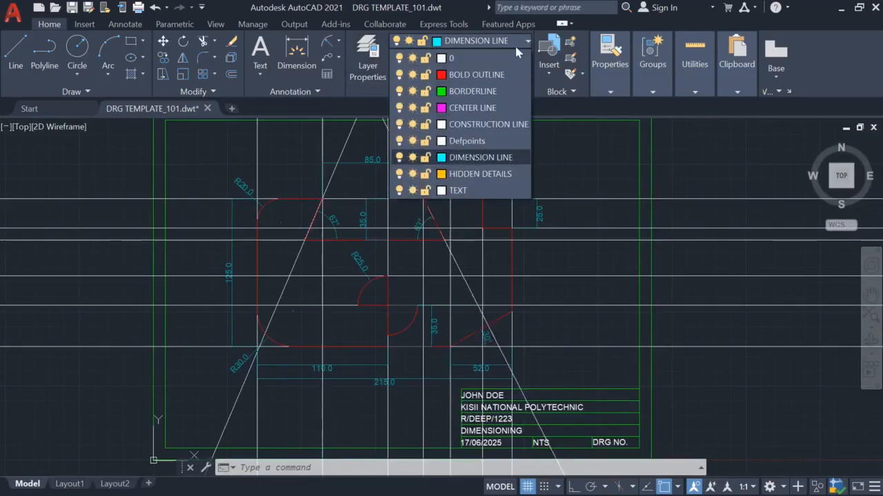
click(400, 124)
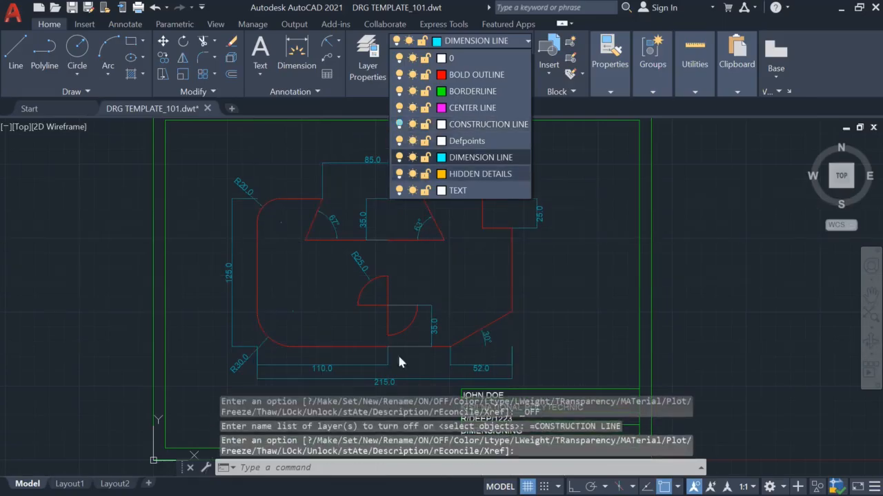
scroll(466, 324, up, 2)
scroll(461, 328, down, 2)
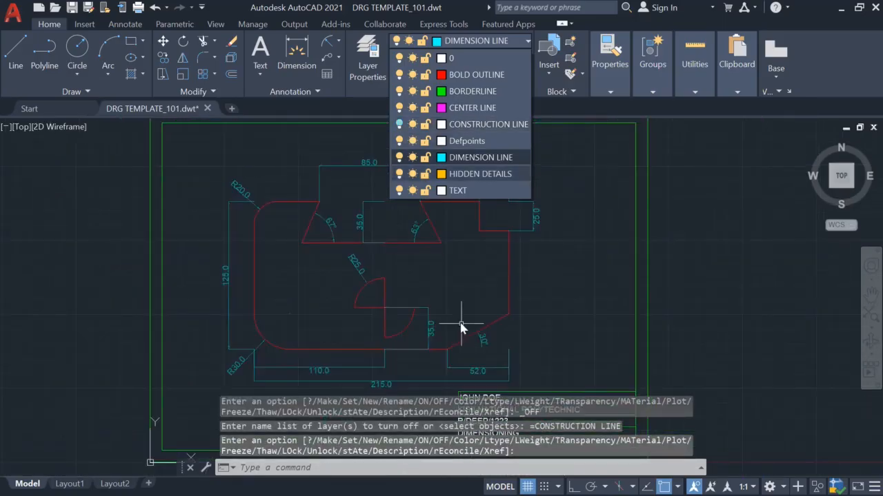
click(399, 157)
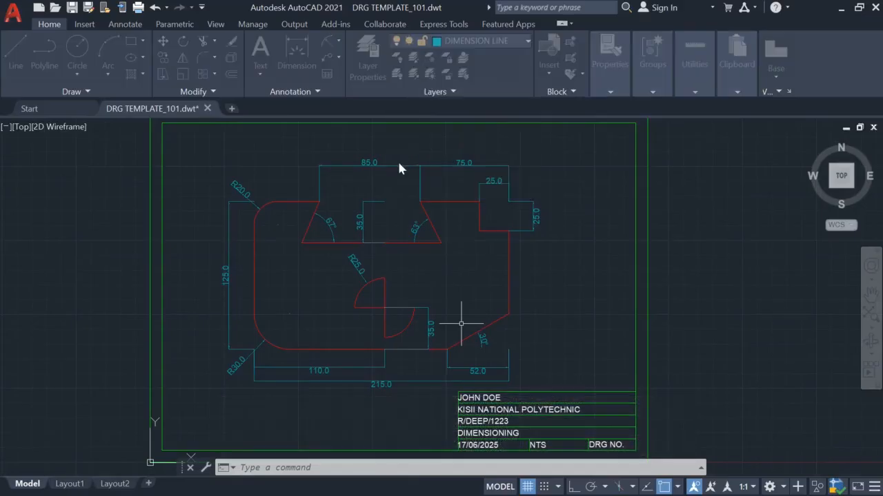
click(610, 166)
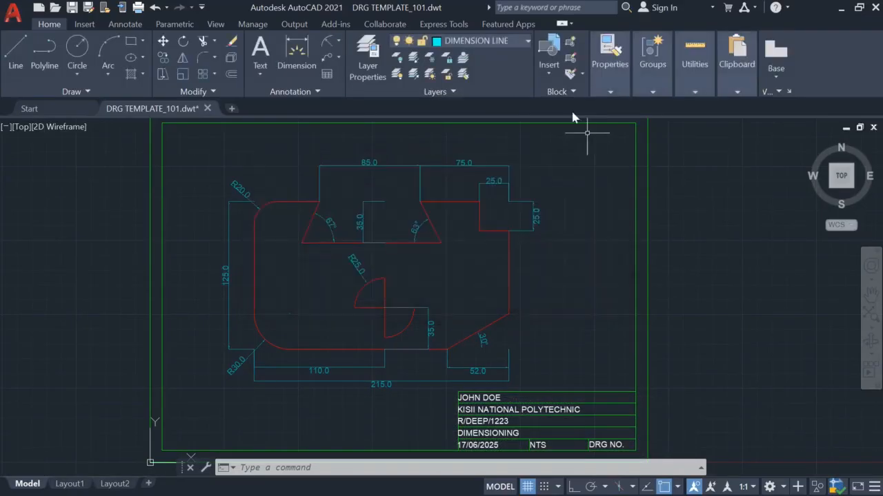
- Make layer 0 the current layer using the Layer Properties Manager
click(530, 43)
click(439, 58)
click(552, 107)
text(LA)
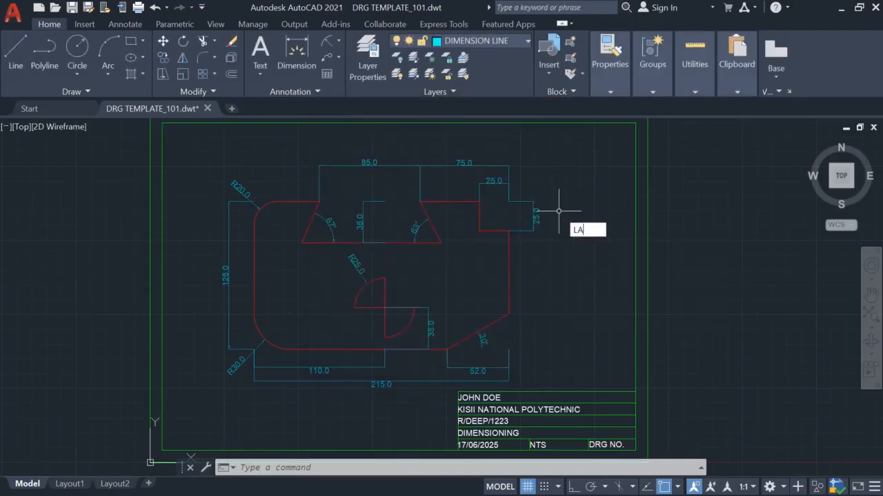
key(Return)
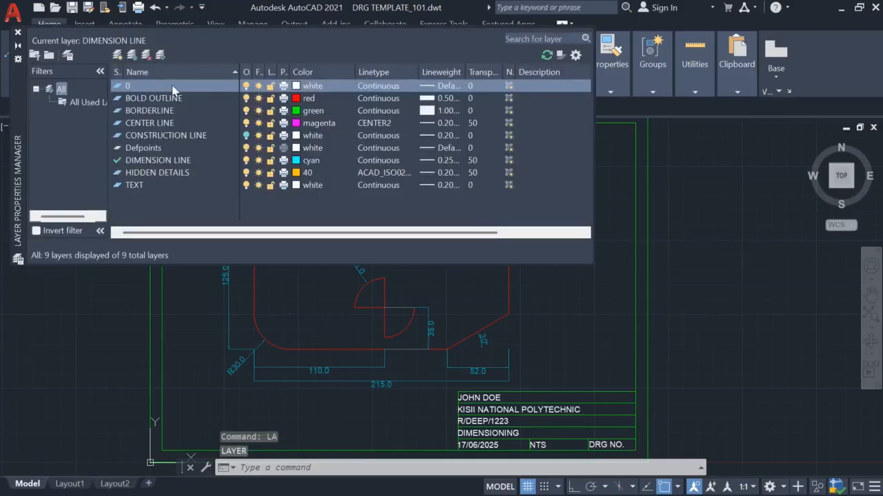
double_click(128, 86)
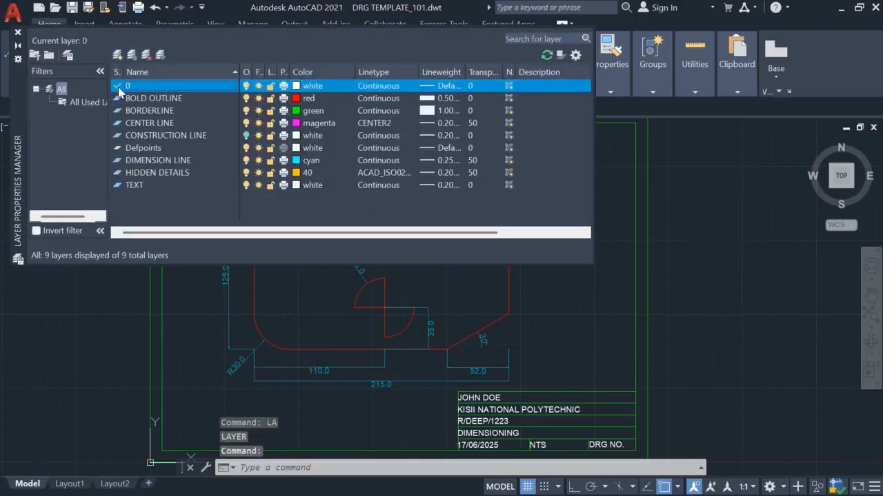
click(17, 34)
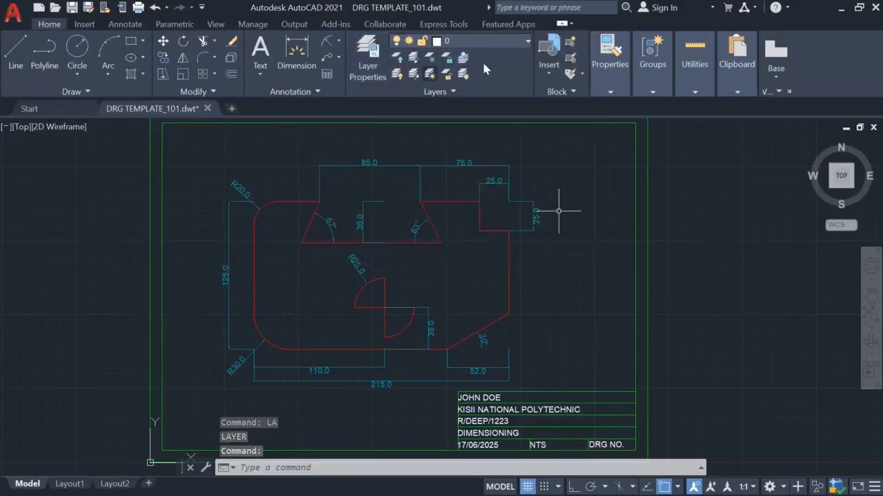
- Turn off the DIMENSION LINE layer so that all dimensions on the plate are hidden
click(520, 41)
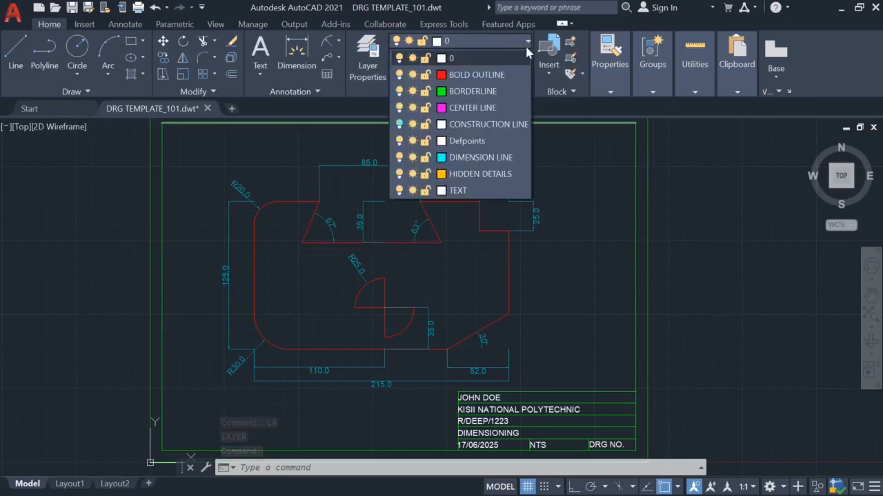
click(399, 157)
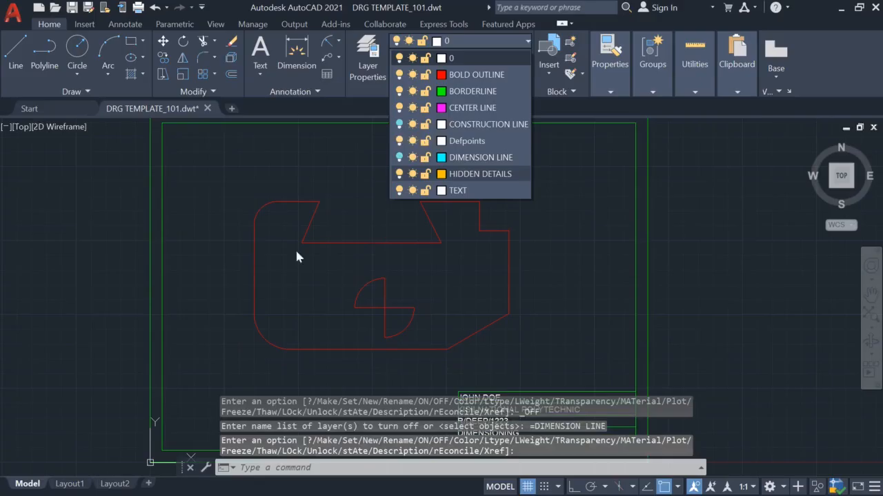
scroll(445, 263, down, 2)
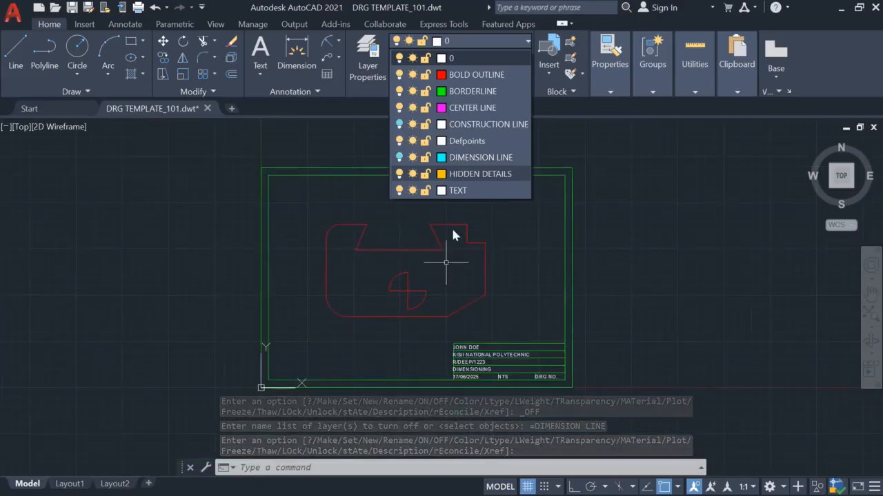
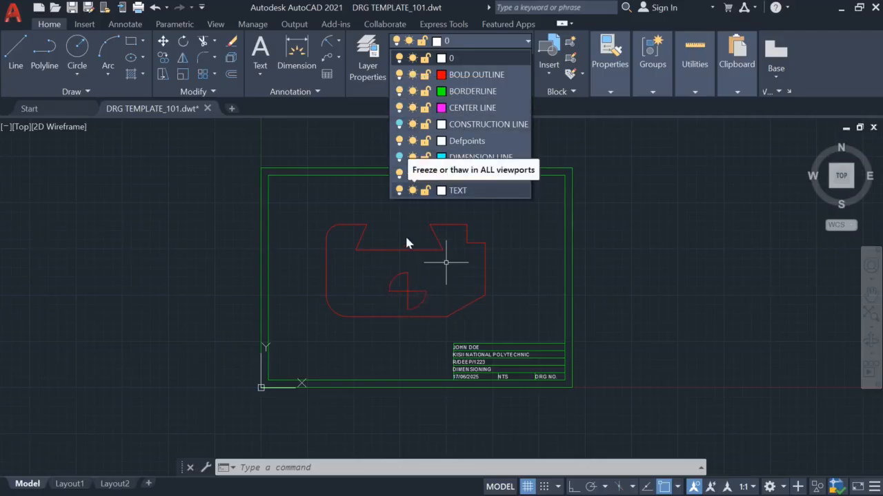
- Turn the CONSTRUCTION LINE and DIMENSION LINE layers back on and make CONSTRUCTION LINE the current layer
click(399, 125)
click(399, 158)
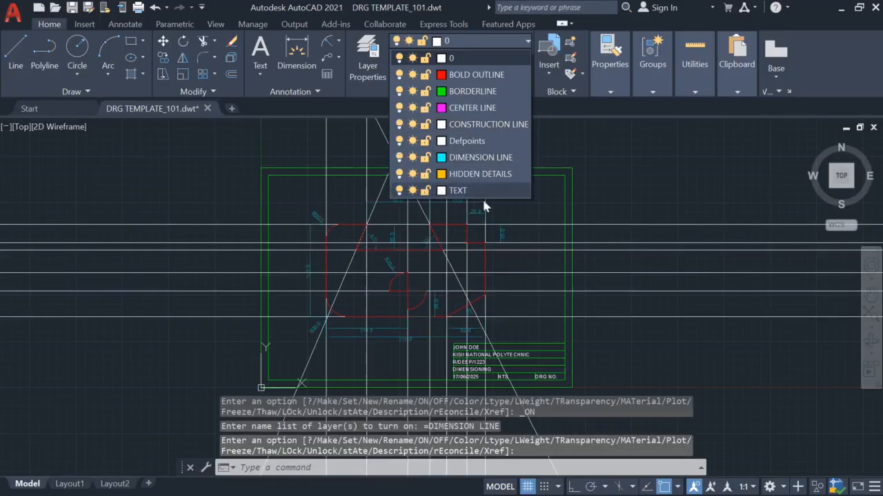
click(487, 125)
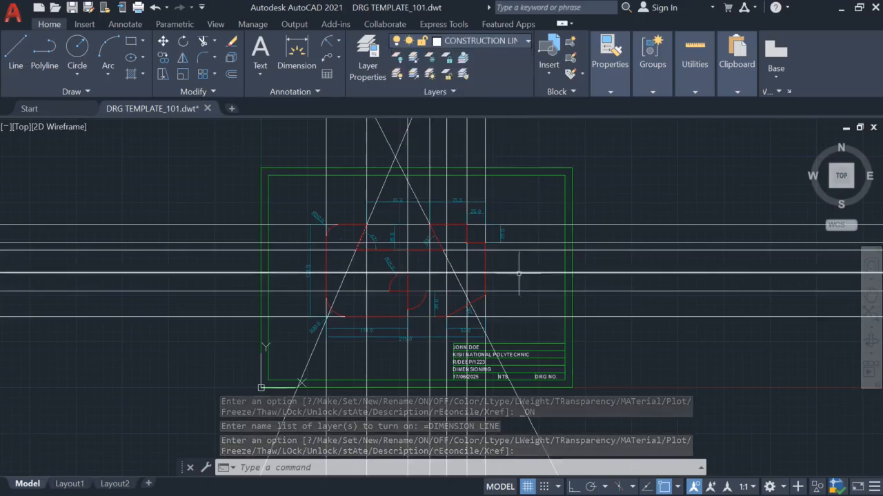
- Move the horizontal construction line through the common centre of the quarter-circles to the CENTER LINE layer
scroll(509, 303, up, 4)
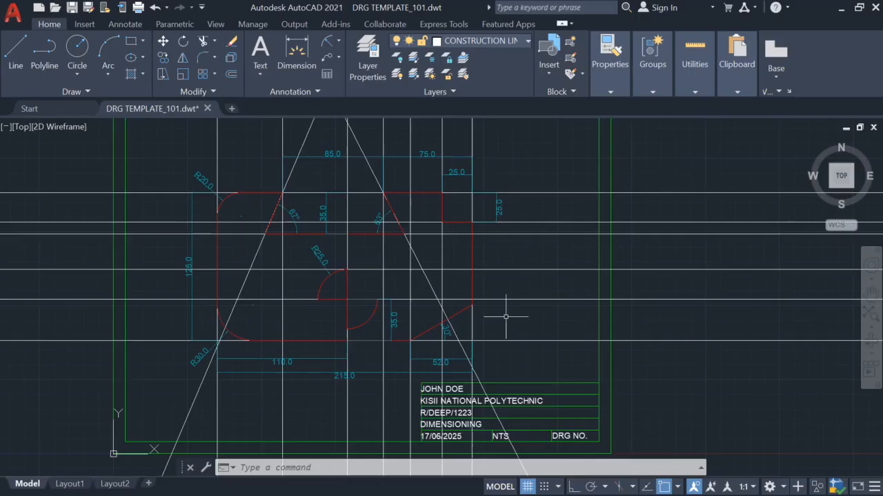
middle_click(506, 320)
middle_click(507, 319)
scroll(559, 327, up, 4)
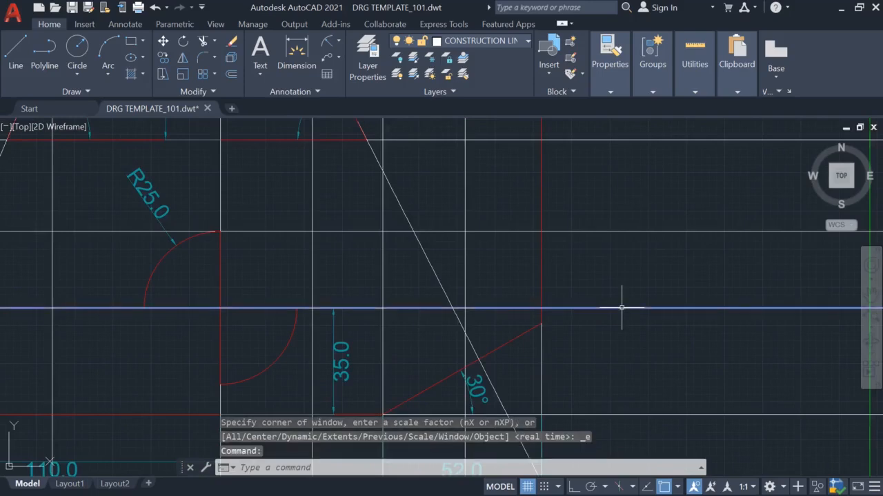
click(527, 43)
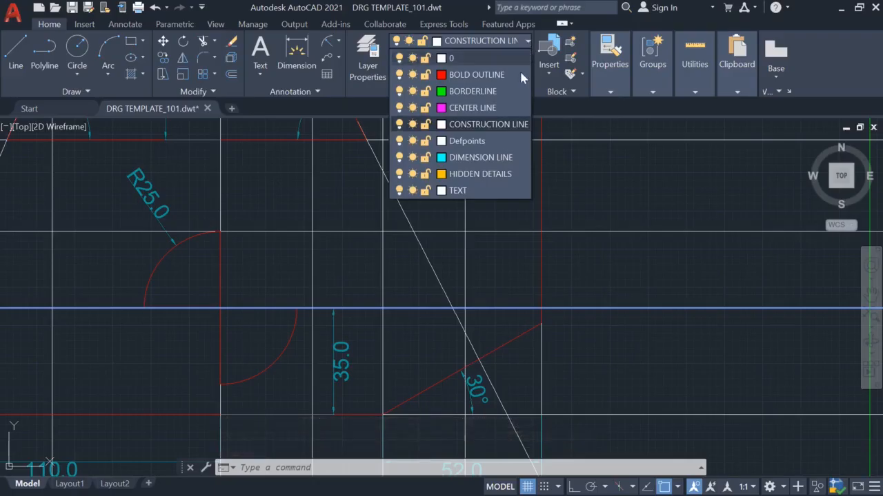
click(474, 108)
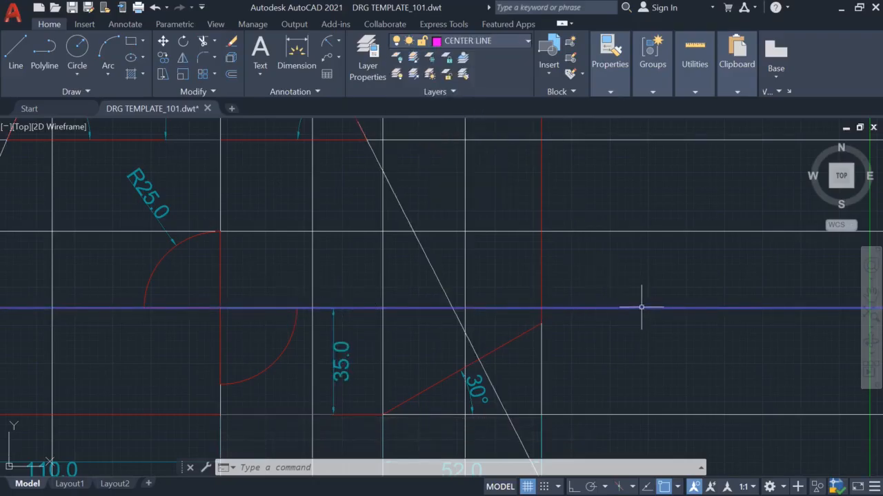
key(Escape)
key(Escape)
key(Escape)
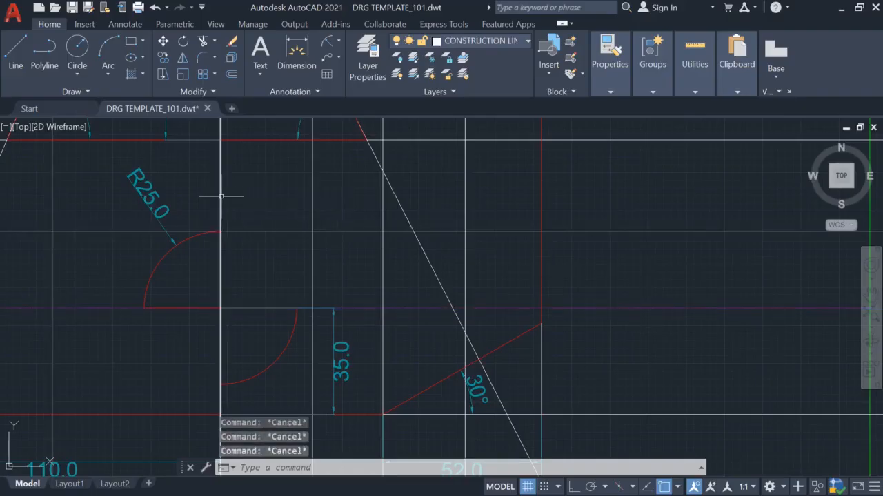
- Move the vertical construction line through the common centre of the quarter-circles to the CENTER LINE layer
click(222, 197)
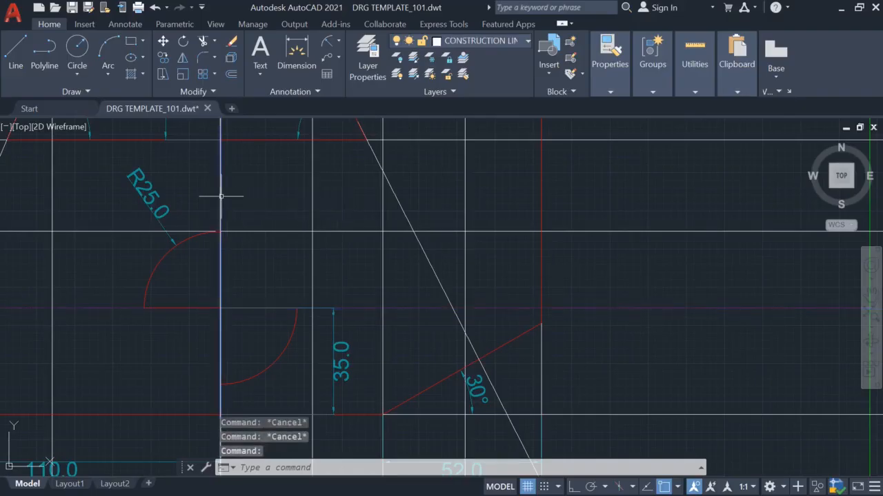
click(528, 42)
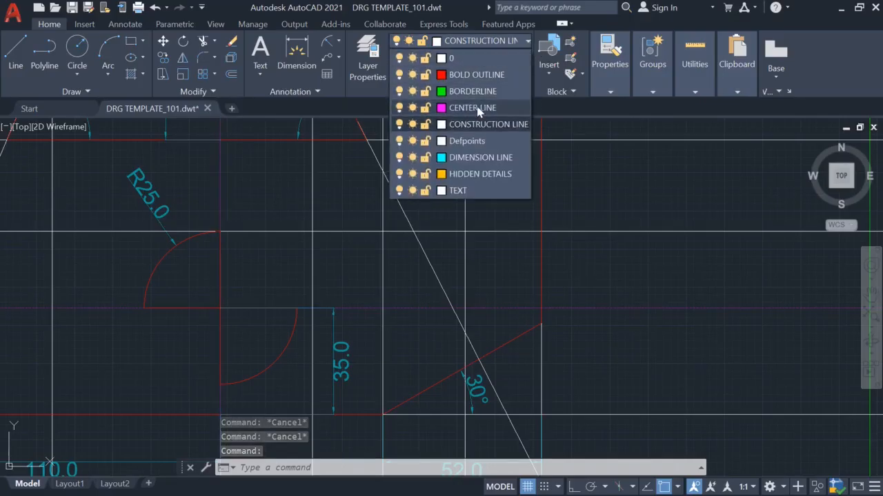
click(468, 164)
scroll(622, 224, down, 2)
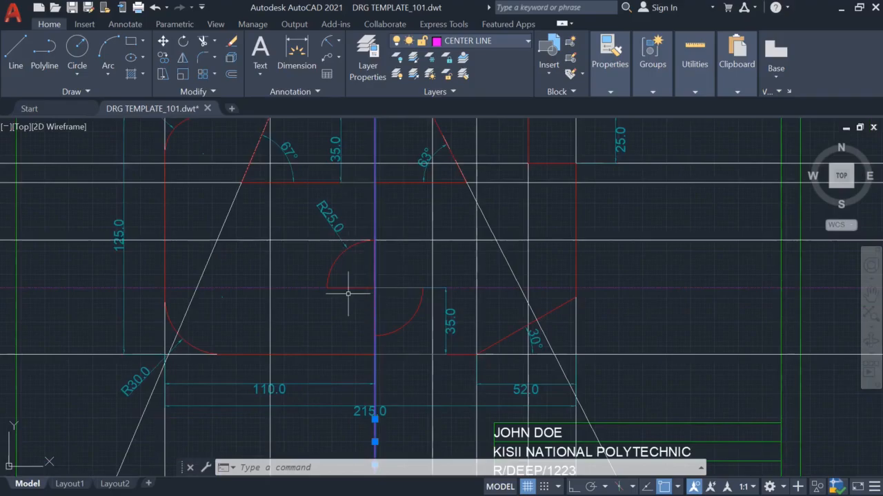
key(Escape)
key(Escape)
- Switch the current layer from CONSTRUCTION LINE to layer 0
scroll(591, 310, up, 2)
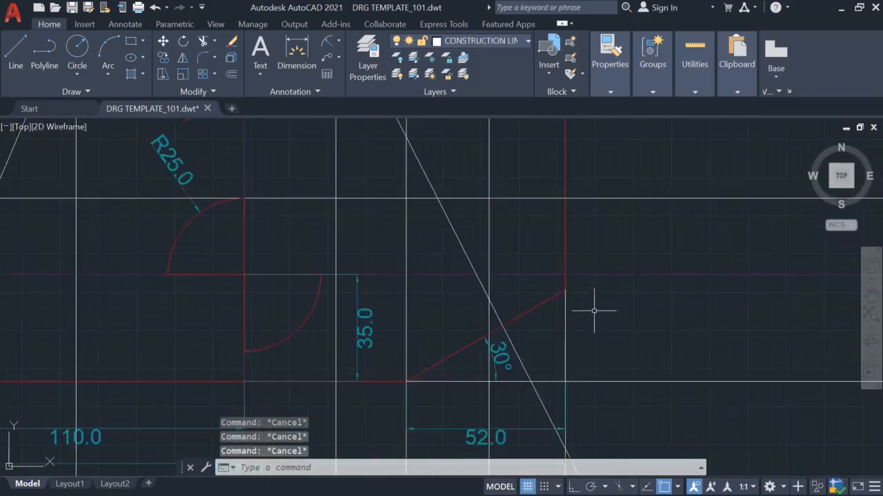
scroll(597, 281, down, 2)
middle_drag(629, 249, 632, 300)
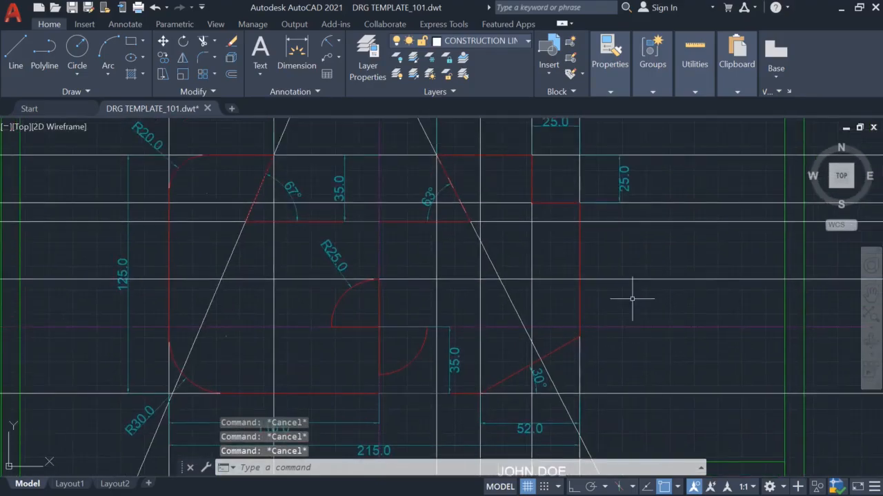
scroll(632, 298, down, 5)
scroll(630, 262, up, 1)
middle_drag(631, 262, 507, 255)
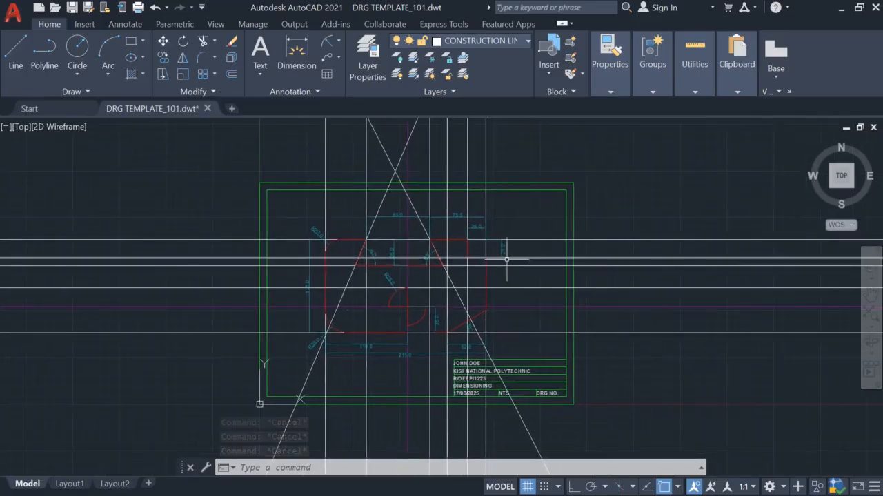
click(528, 42)
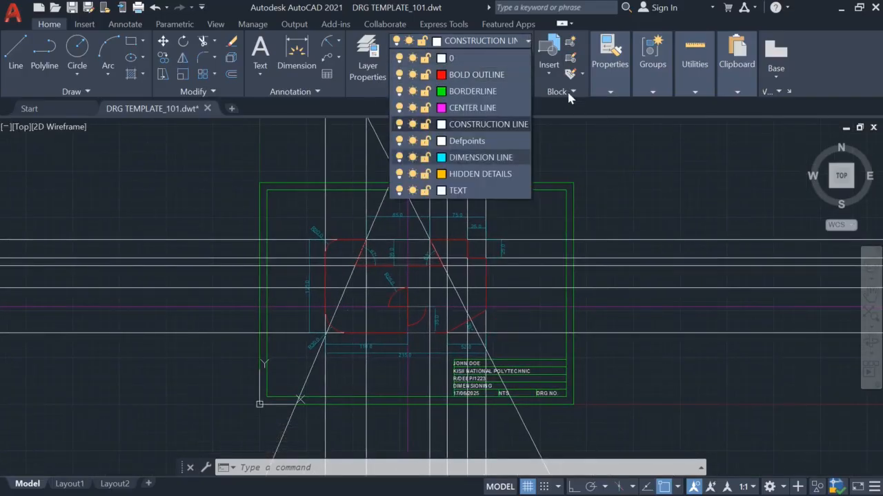
click(504, 48)
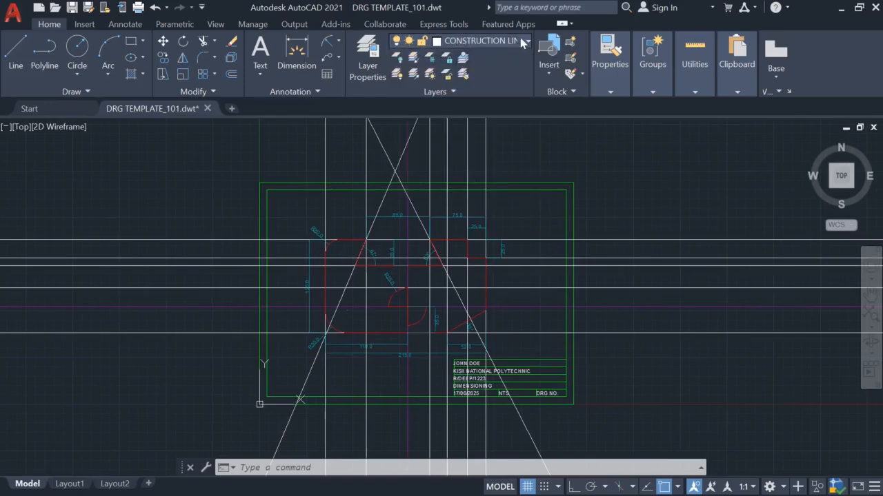
click(522, 43)
click(454, 62)
- Turn off the CONSTRUCTION LINE and DIMENSION LINE layers, leaving the outline, centre lines, border and text displayed
click(524, 44)
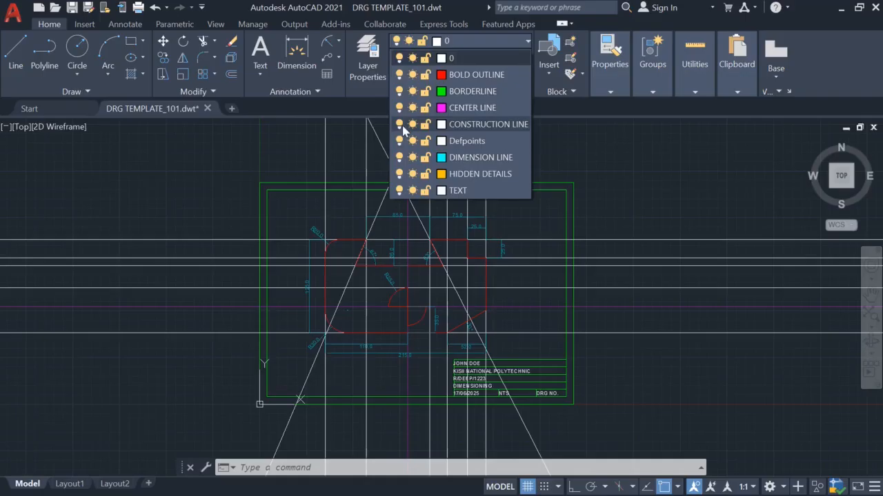
click(399, 124)
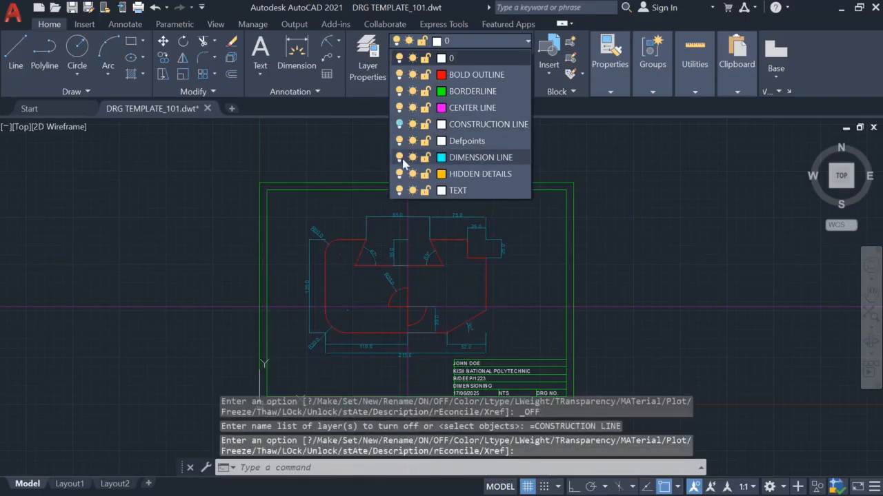
click(399, 157)
scroll(475, 289, up, 6)
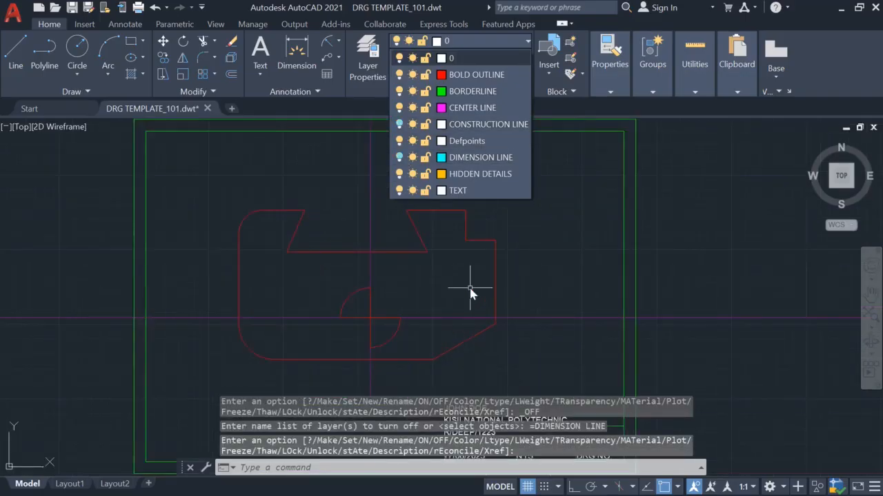
- Inspect the plate outline and the centre lines through the quarter-circles up close with the construction and dimension layers hidden
scroll(341, 287, down, 2)
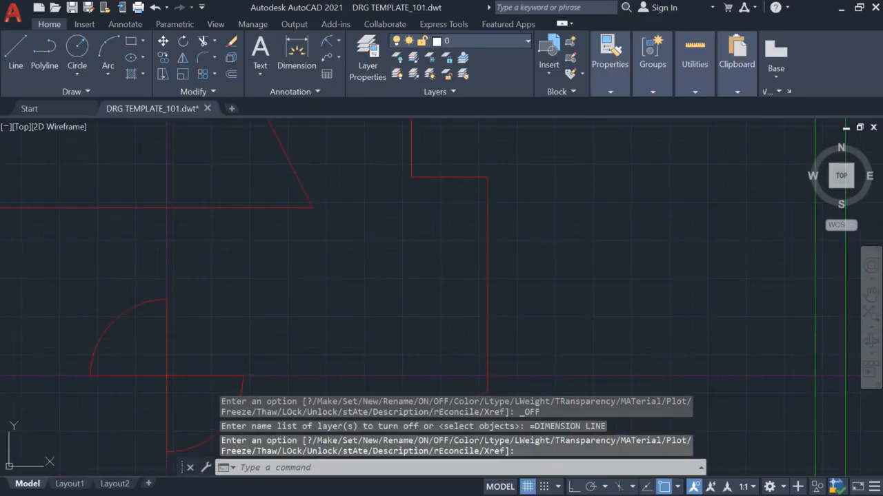
middle_drag(356, 315, 506, 238)
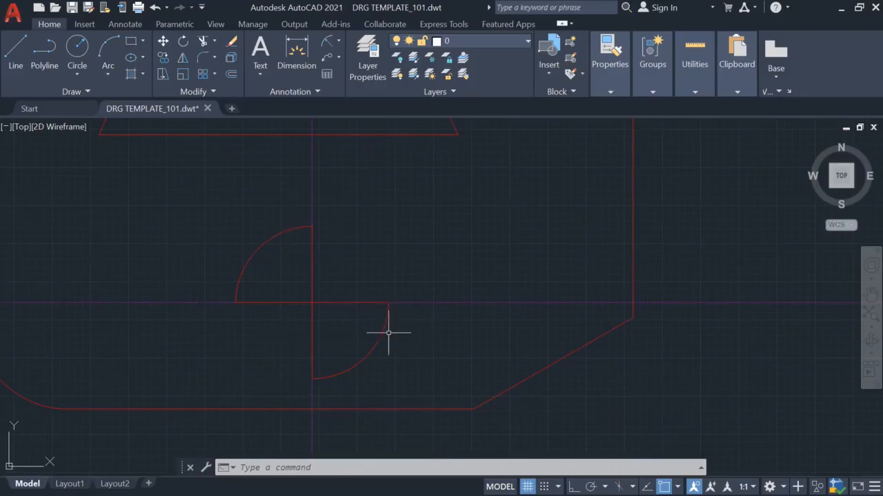
scroll(388, 333, down, 5)
scroll(425, 316, up, 10)
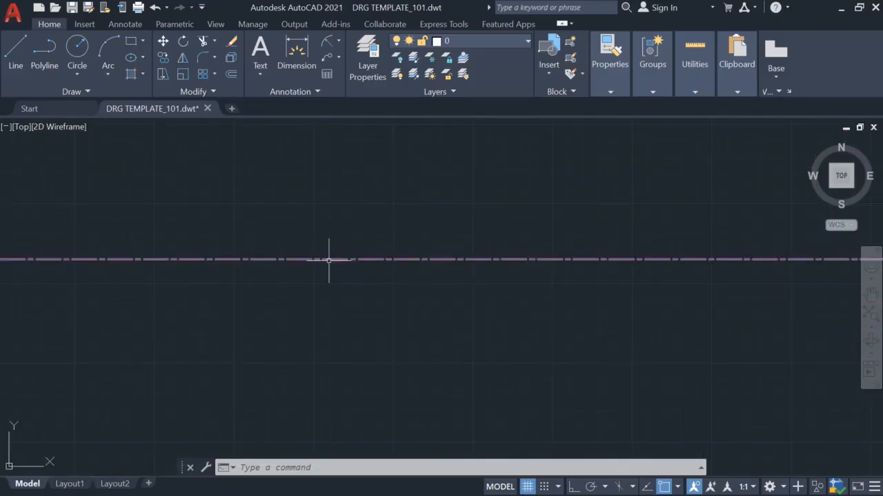
scroll(449, 266, down, 4)
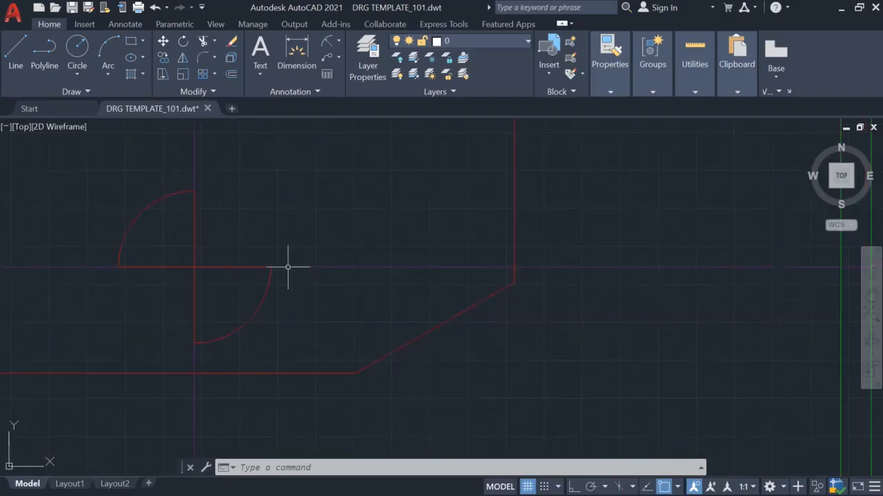
scroll(300, 227, down, 2)
middle_drag(300, 227, 423, 300)
scroll(423, 300, down, 3)
scroll(404, 295, up, 3)
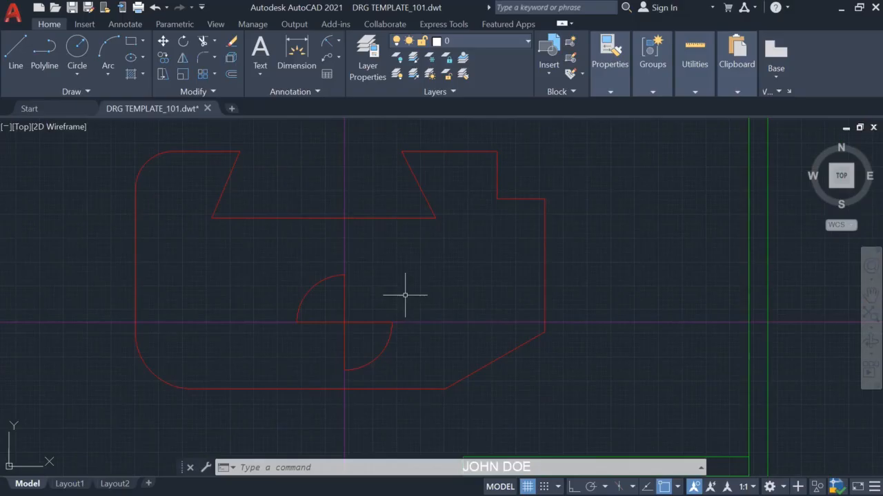
- Turn the CONSTRUCTION LINE and DIMENSION LINE layers back on
click(527, 43)
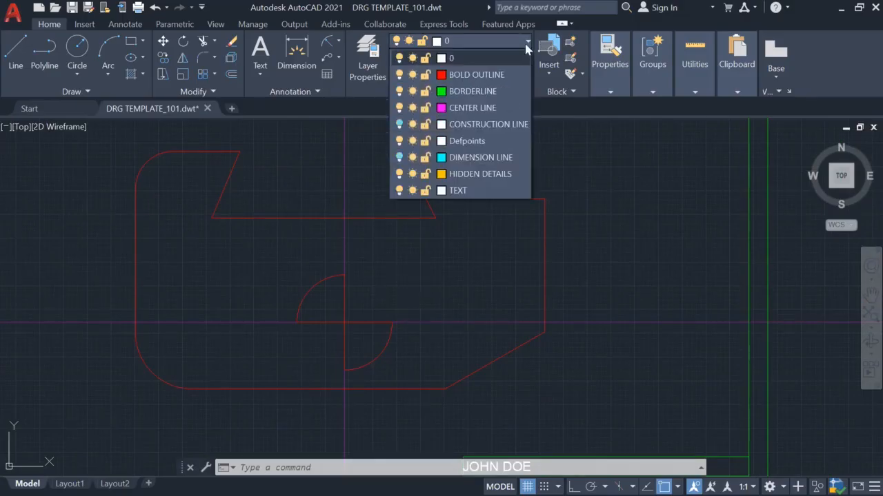
click(400, 124)
click(400, 157)
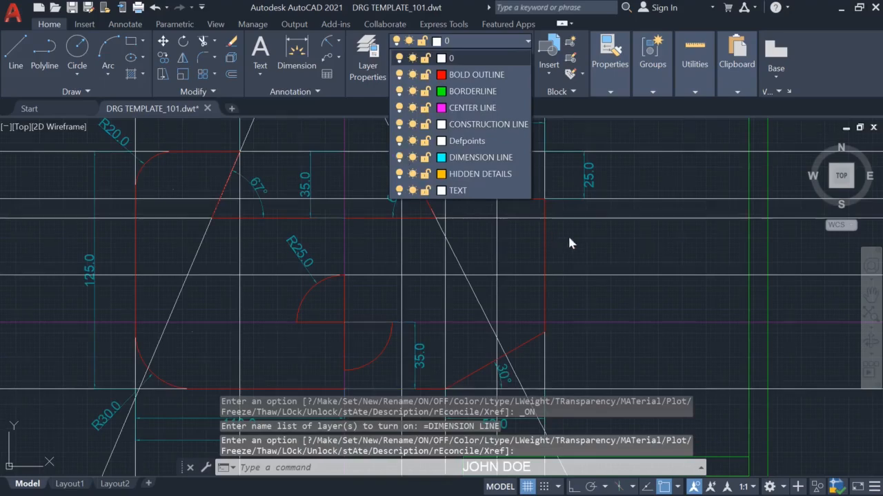
- Make TEXT the current layer for editing the title block
scroll(570, 238, down, 3)
scroll(596, 258, down, 2)
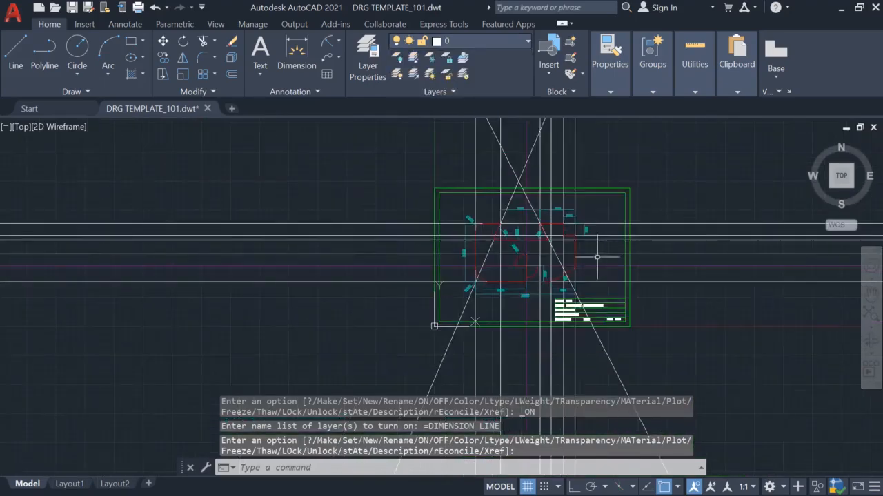
scroll(596, 258, up, 5)
middle_click(596, 258)
middle_click(596, 258)
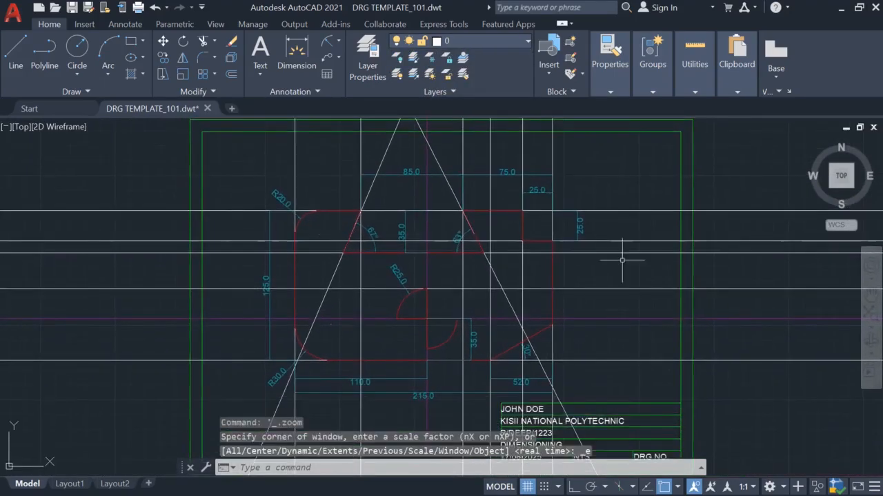
mouse_move(585, 306)
middle_down()
mouse_move(528, 247)
mouse_move(526, 281)
middle_up()
scroll(522, 301, up, 2)
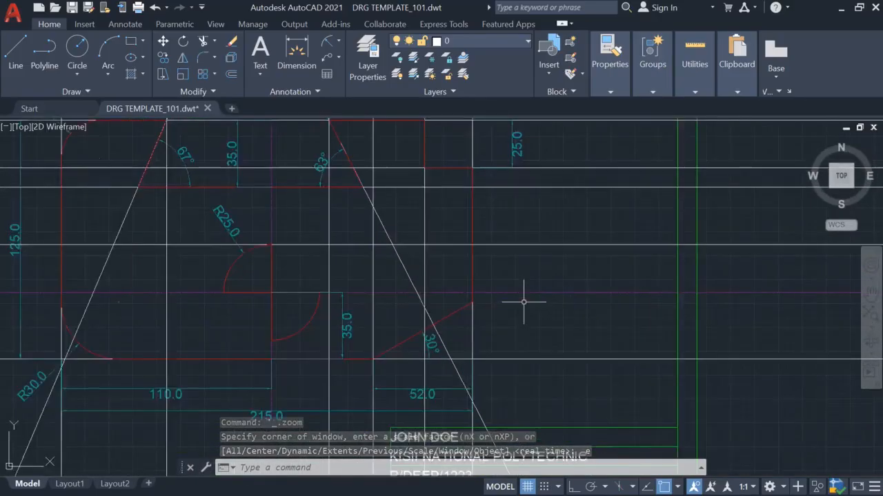
middle_drag(551, 323, 539, 215)
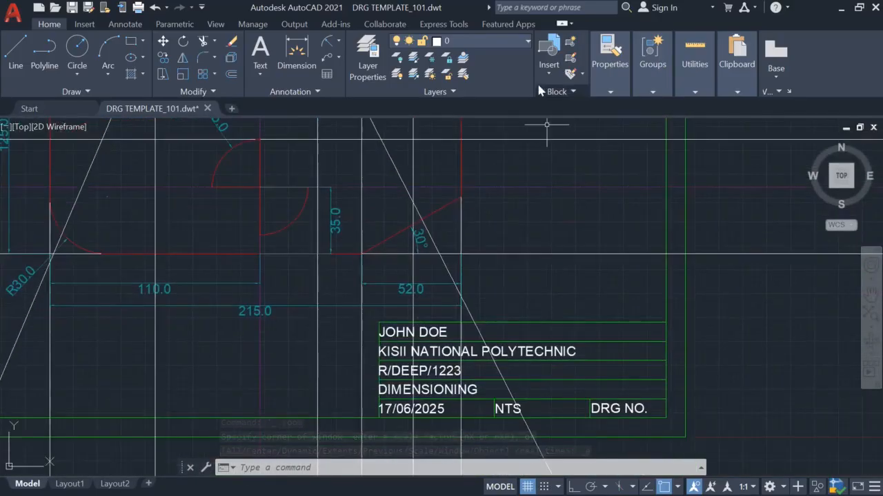
click(508, 38)
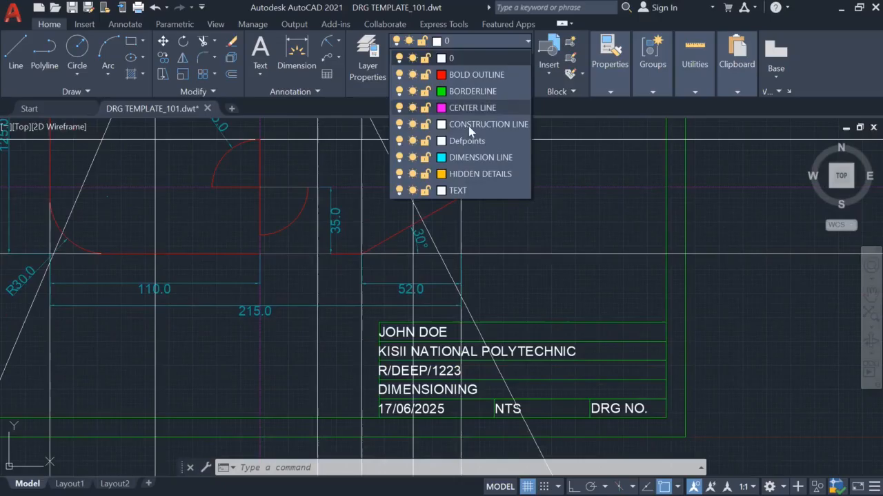
click(464, 191)
scroll(449, 413, up, 3)
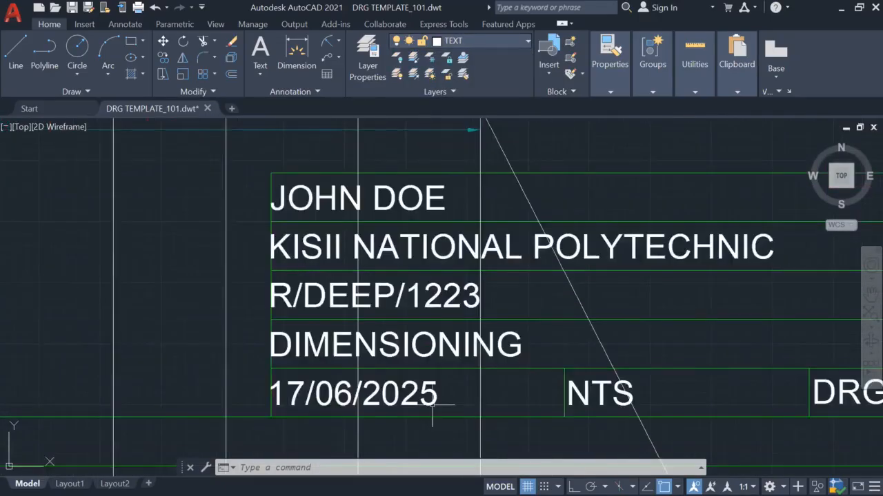
click(416, 342)
right_click(417, 342)
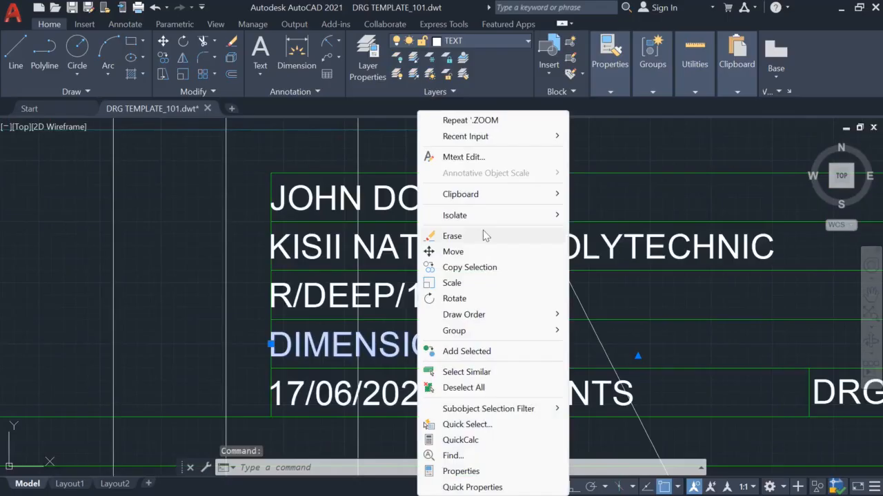
click(646, 195)
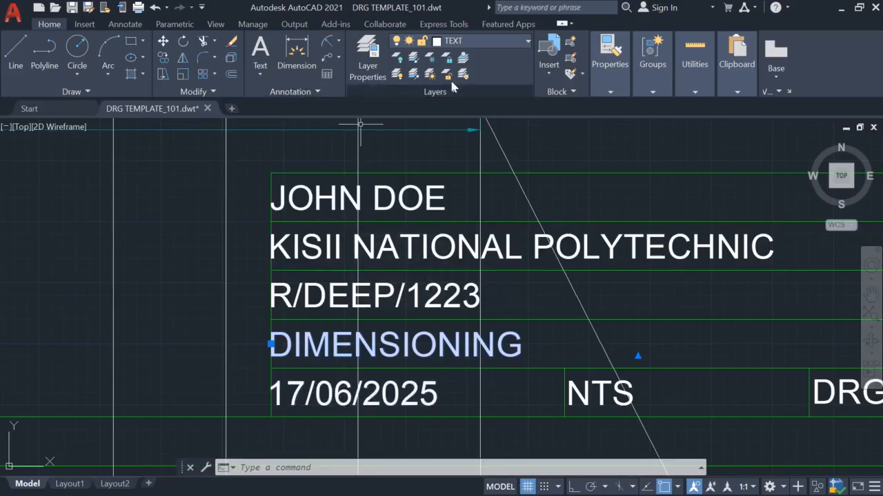
key(Escape)
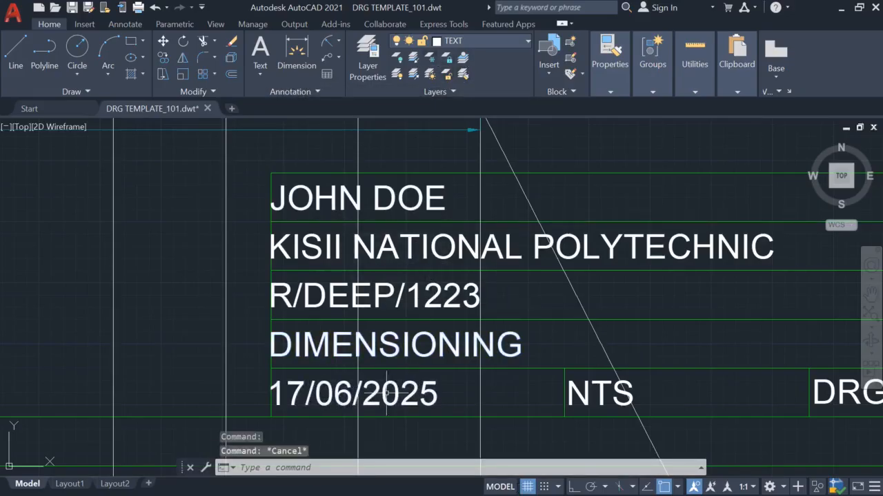
- Change the date in the title block to 18/06/2025
click(386, 391)
right_click(386, 391)
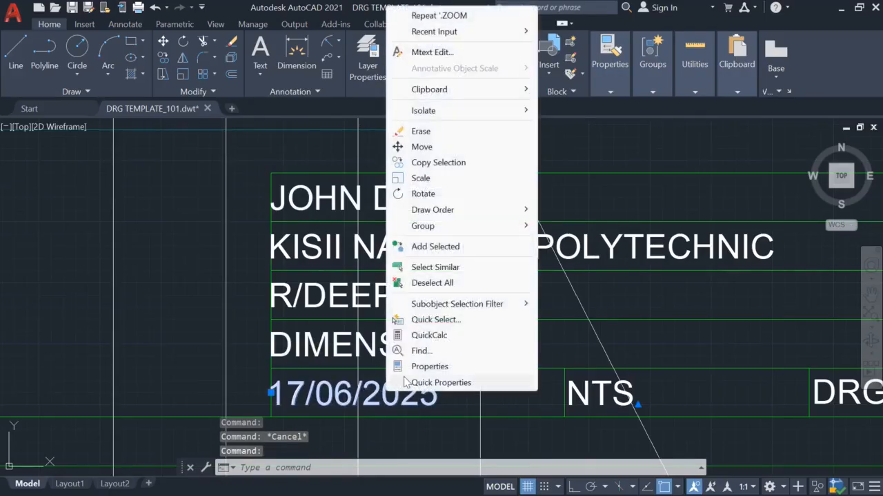
key(Escape)
key(Escape)
double_click(299, 393)
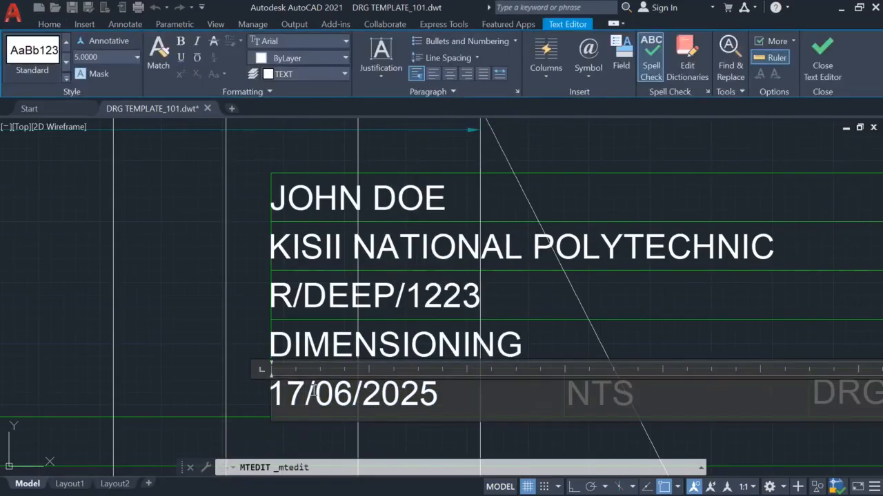
key(BackSpace)
text(8)
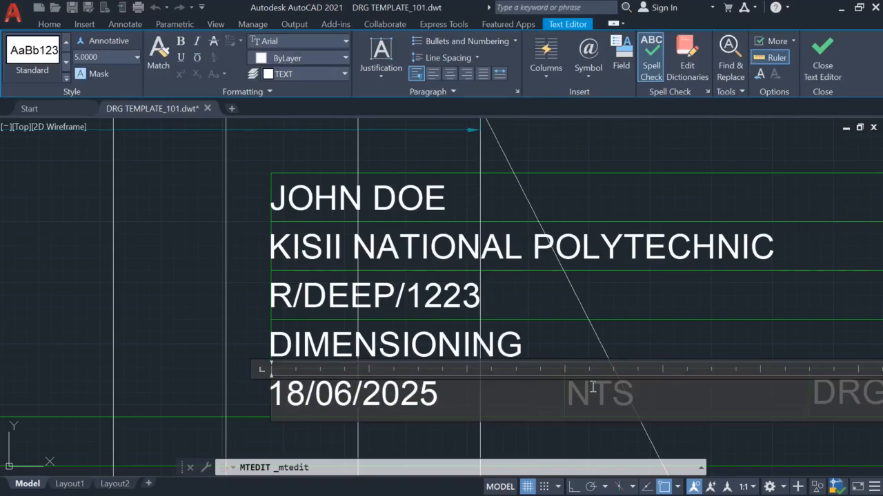
key(Escape)
click(564, 258)
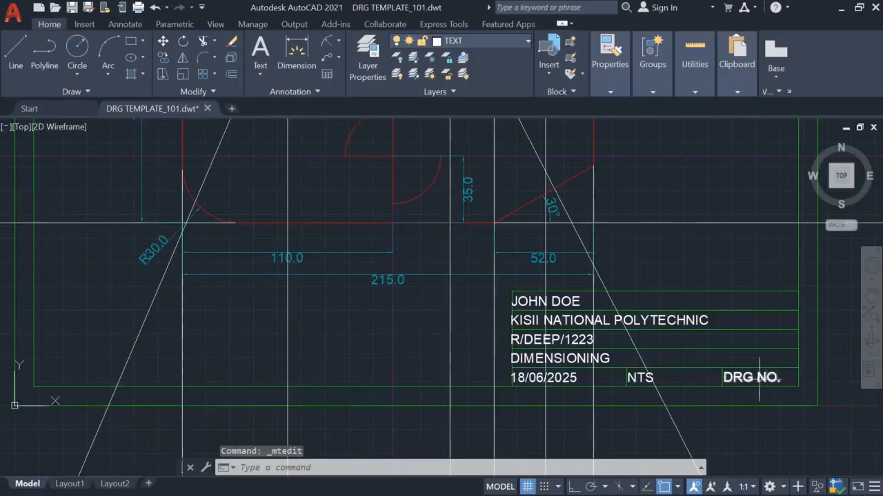
- Add the number 1 to the drawing number text in the title block so it reads DRG NO.1
scroll(758, 378, up, 5)
click(752, 378)
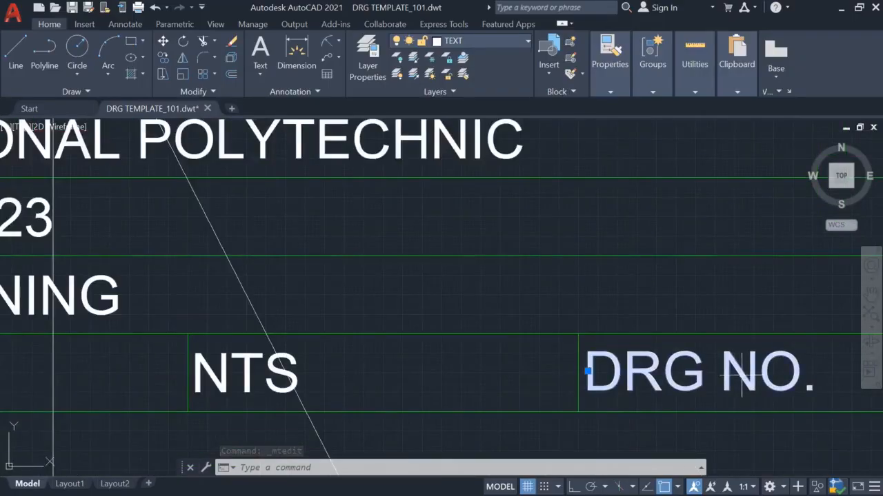
right_click(742, 375)
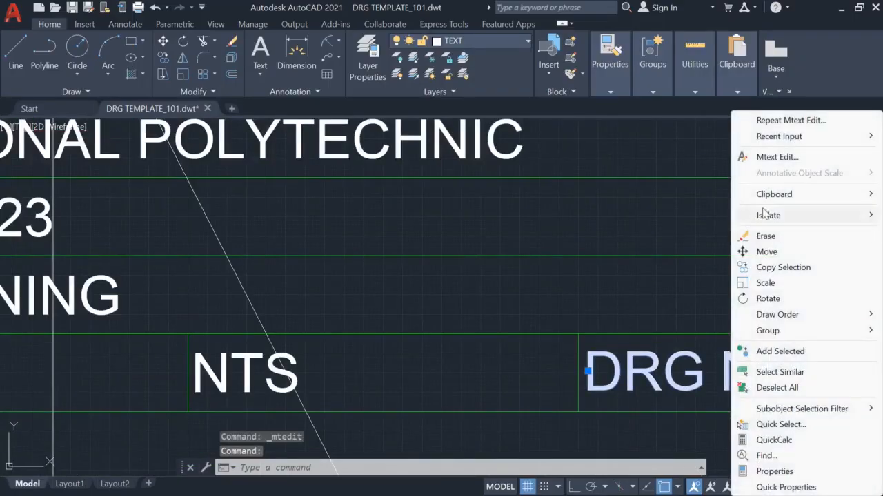
click(769, 157)
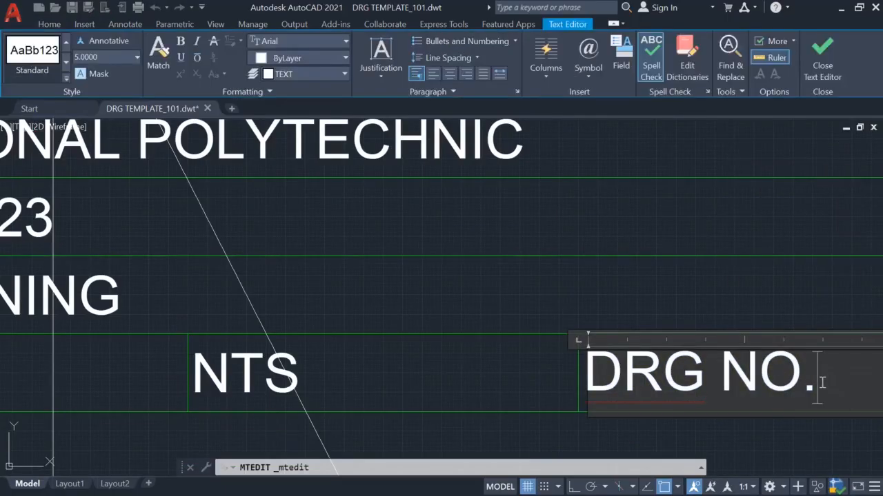
text(1)
click(778, 315)
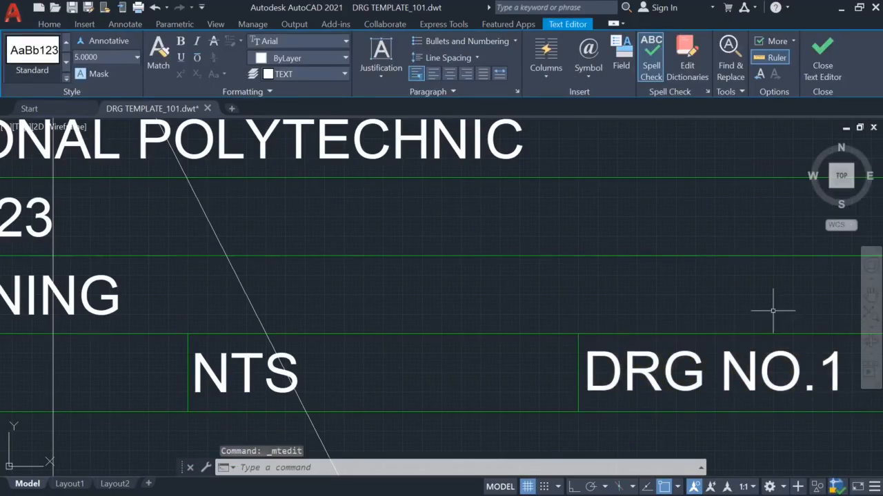
- Review the edited title block and the whole drawing sheet with its border, dimensions and construction lines
scroll(758, 311, down, 3)
scroll(733, 311, up, 2)
middle_drag(704, 297, 629, 305)
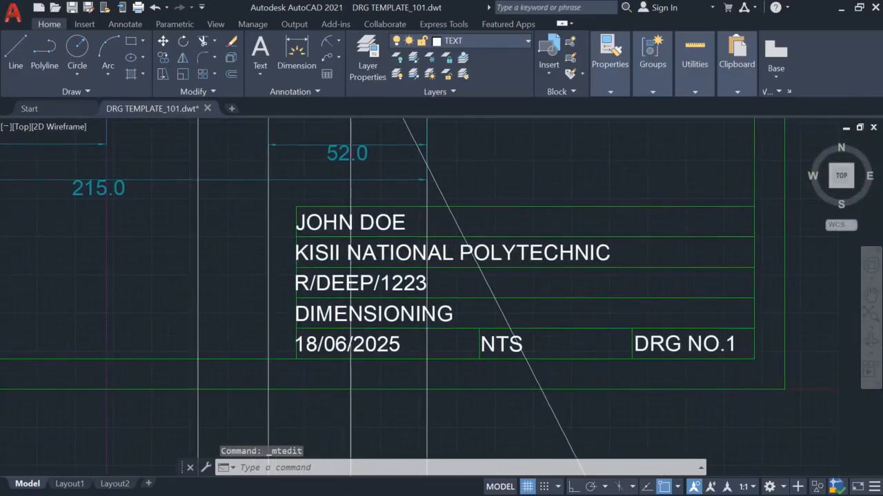
scroll(628, 304, down, 3)
scroll(587, 242, down, 2)
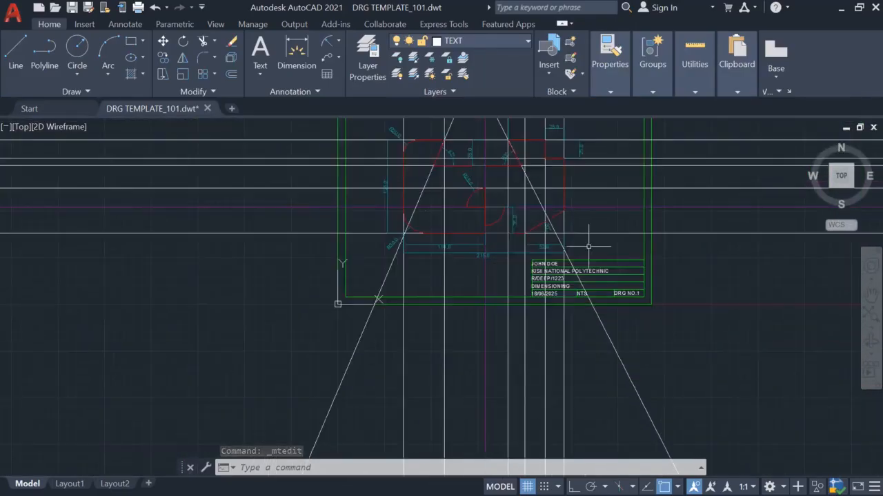
middle_click(623, 247)
middle_click(622, 247)
scroll(599, 352, down, 2)
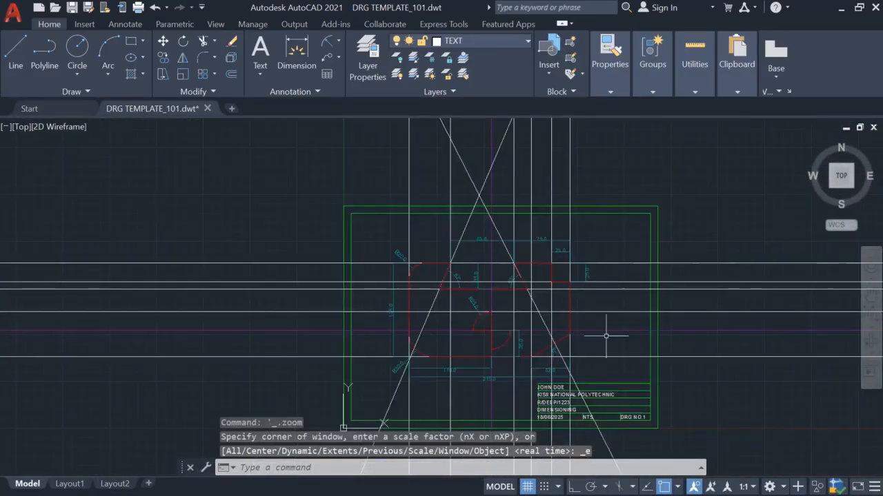
scroll(676, 389, up, 3)
scroll(689, 385, down, 3)
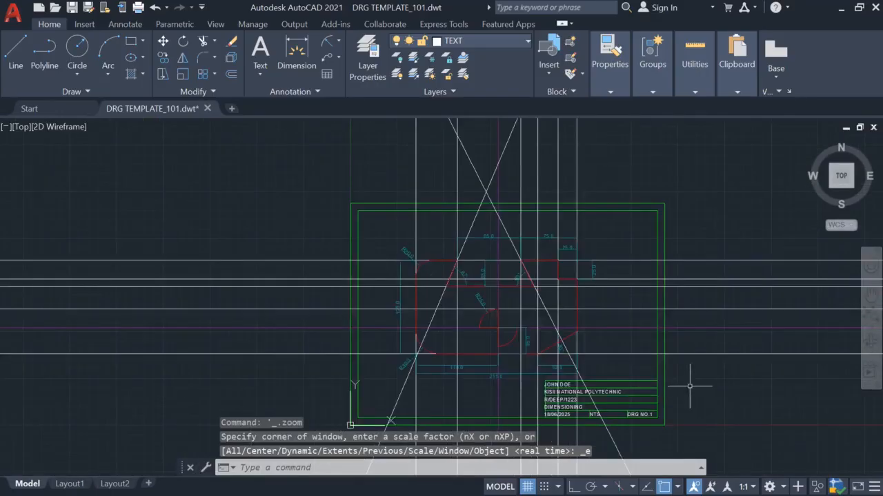
mouse_move(689, 386)
middle_down()
mouse_move(674, 366)
mouse_move(599, 356)
middle_up()
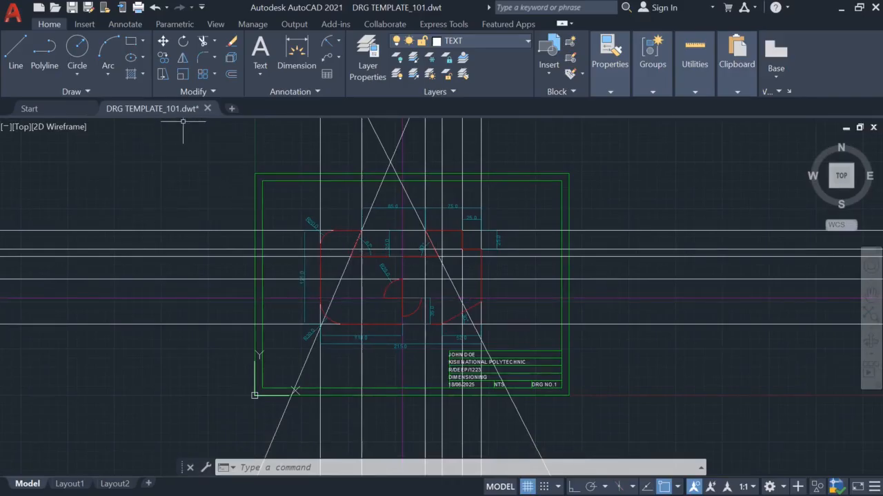
mouse_move(194, 113)
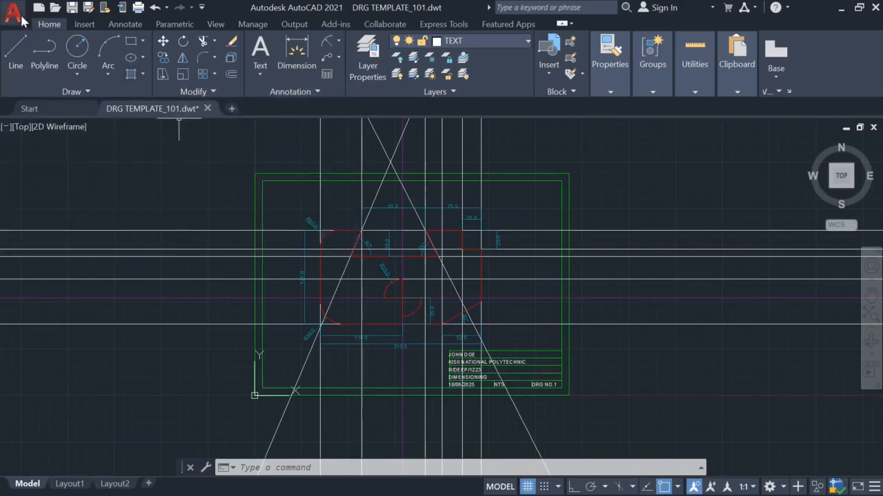
key(ctrl+q)
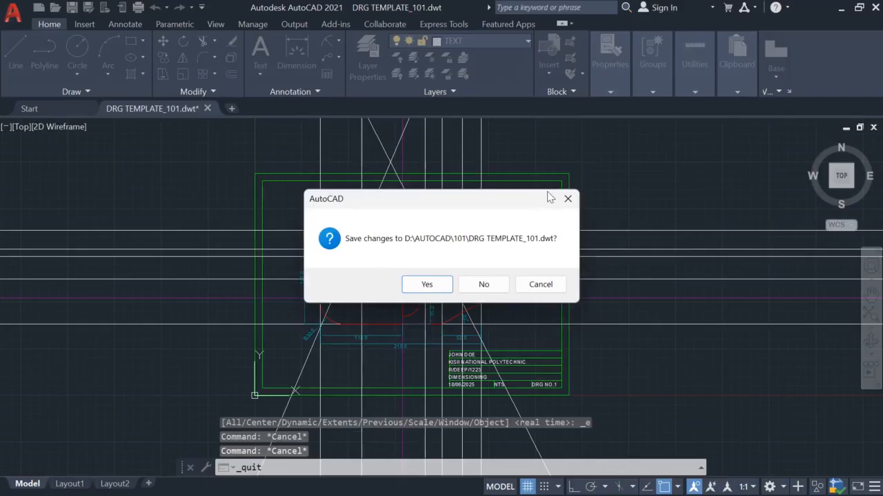
click(538, 284)
- Start saving a copy of the drawing in AutoCAD 2018 Drawing (*.dwg) format inside the AUTOCAD\101 folder
click(9, 25)
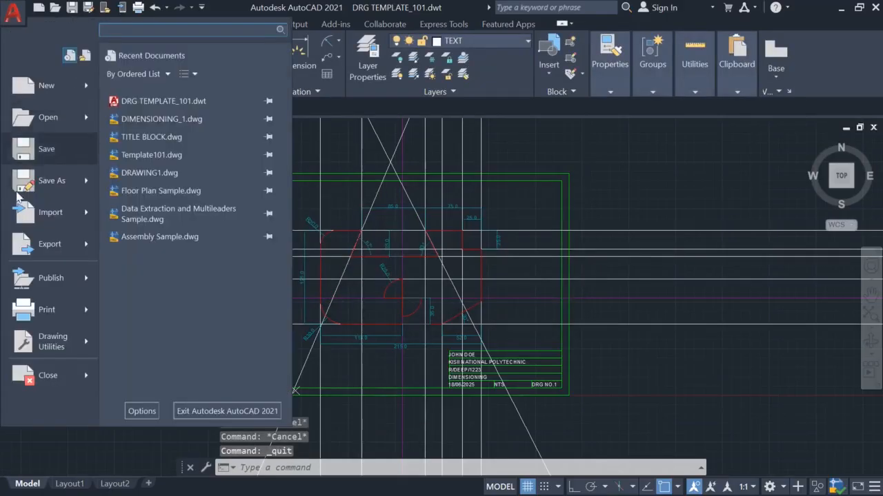
click(65, 182)
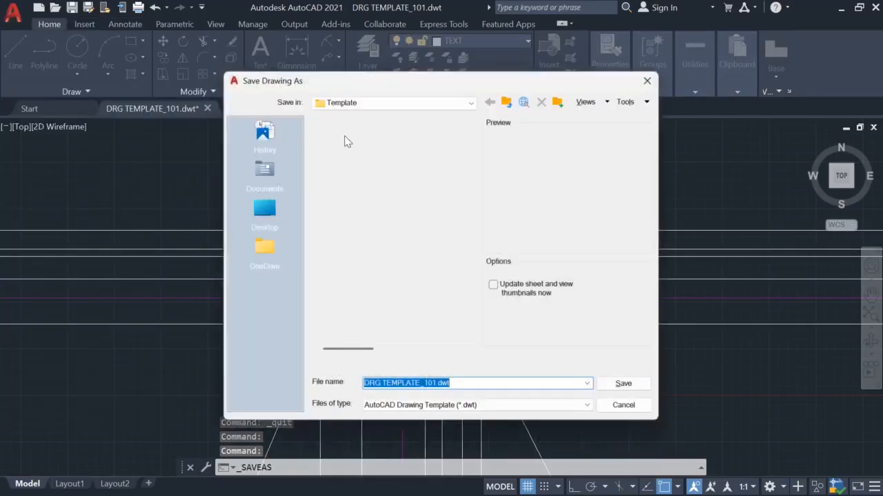
click(459, 408)
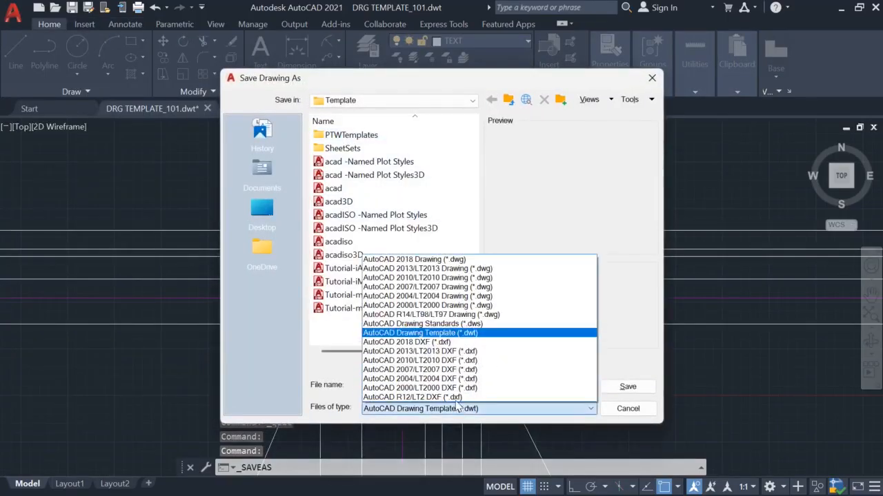
click(448, 259)
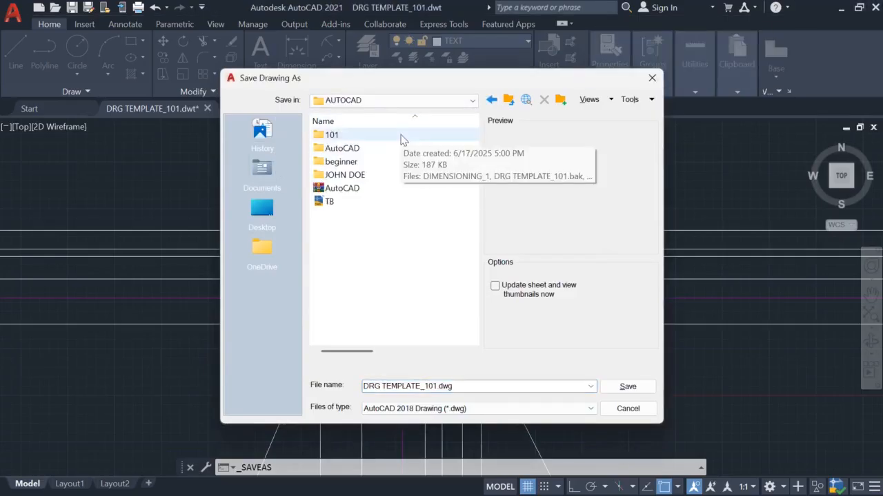
double_click(399, 133)
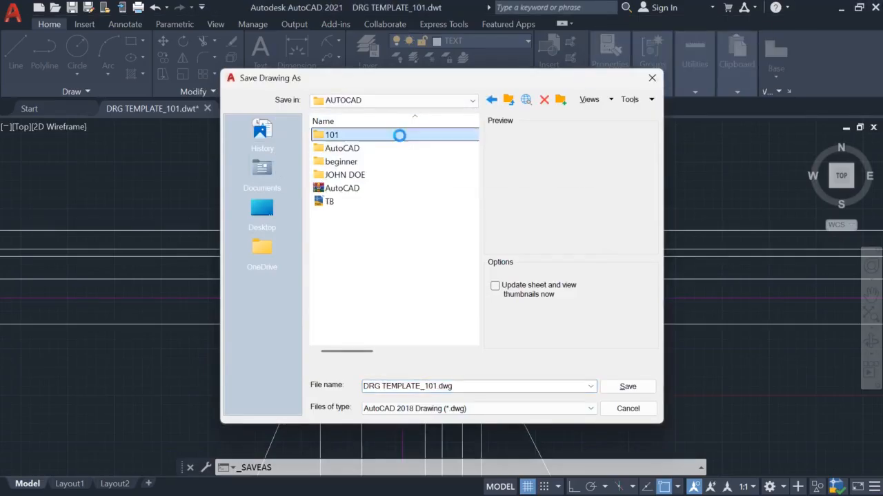
- Name the drawing file FIGURE 2_DIM and save it
click(467, 388)
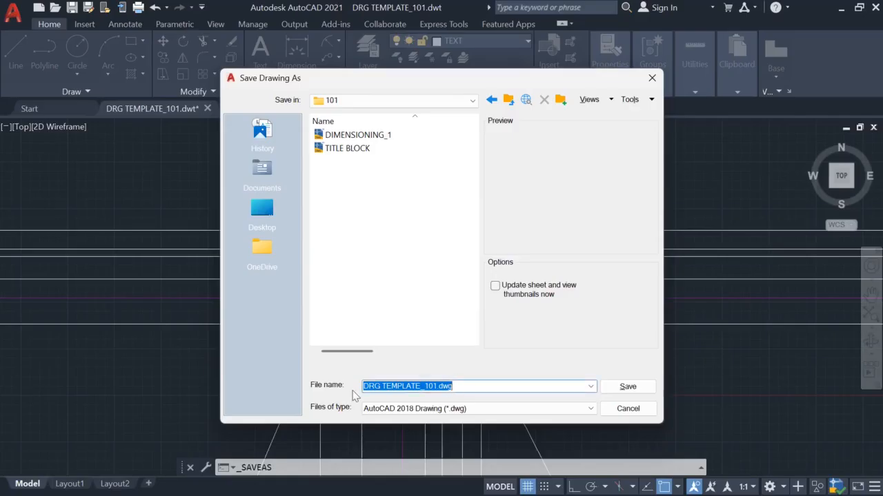
text(DIMEN)
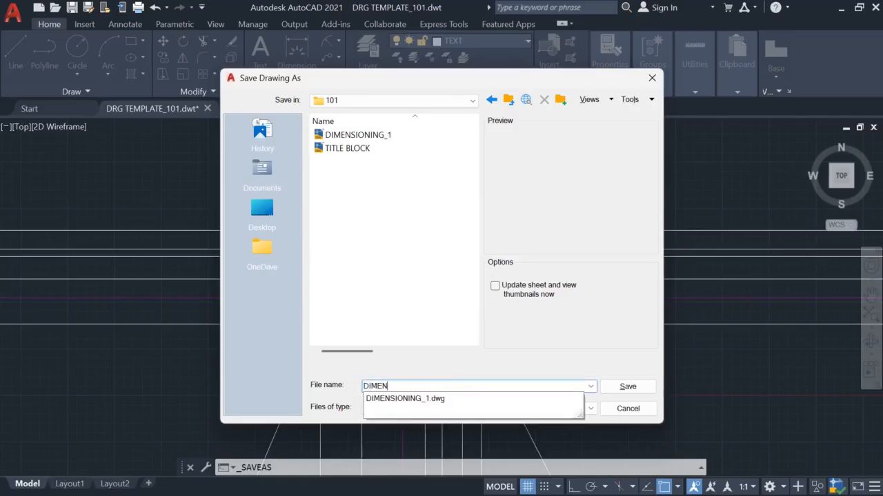
text(_1)
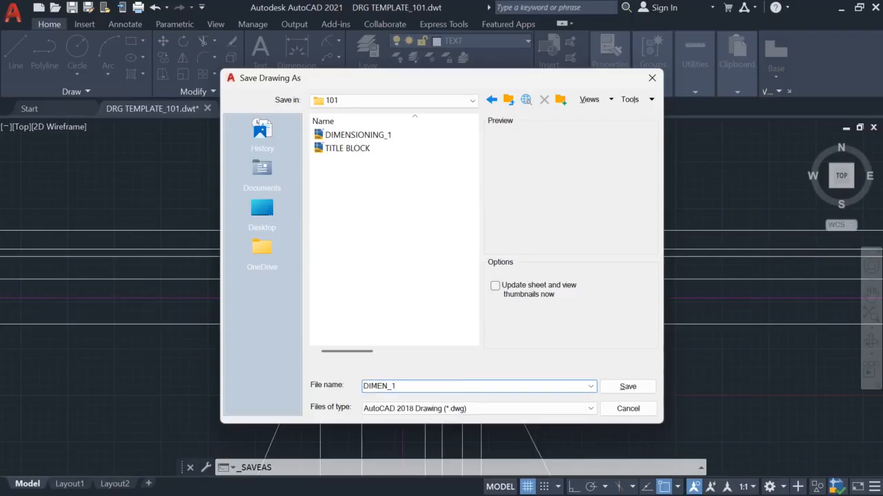
key(BackSpace)
key(BackSpace)
key(BackSpace)
key(BackSpace)
key(BackSpace)
key(BackSpace)
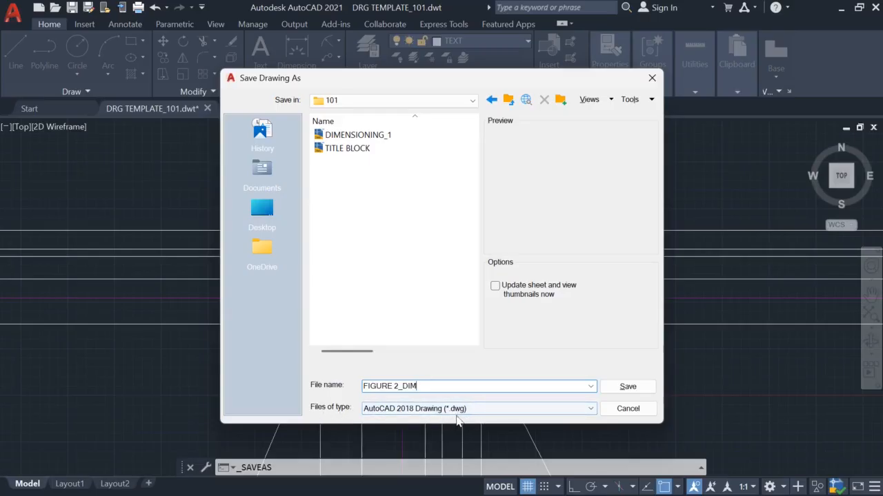
click(628, 387)
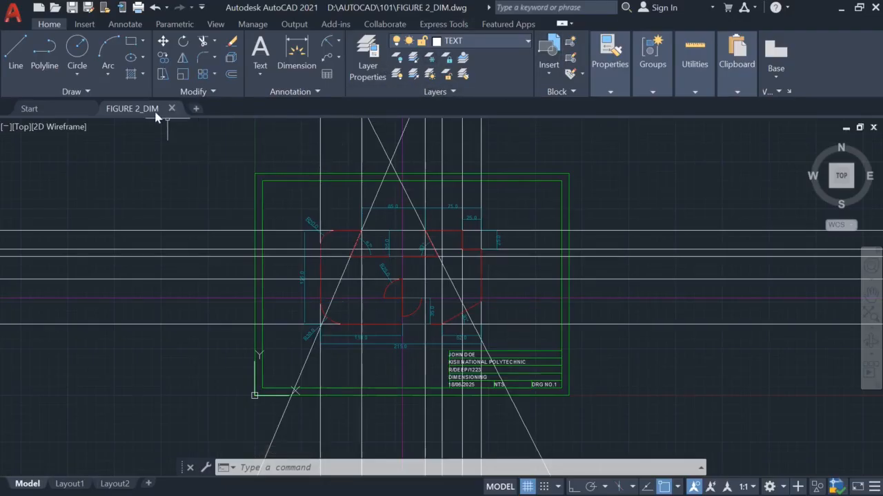
- Switch the drawing to Layout1 and review the plate, dimensions and title block on its sheet
mouse_move(154, 118)
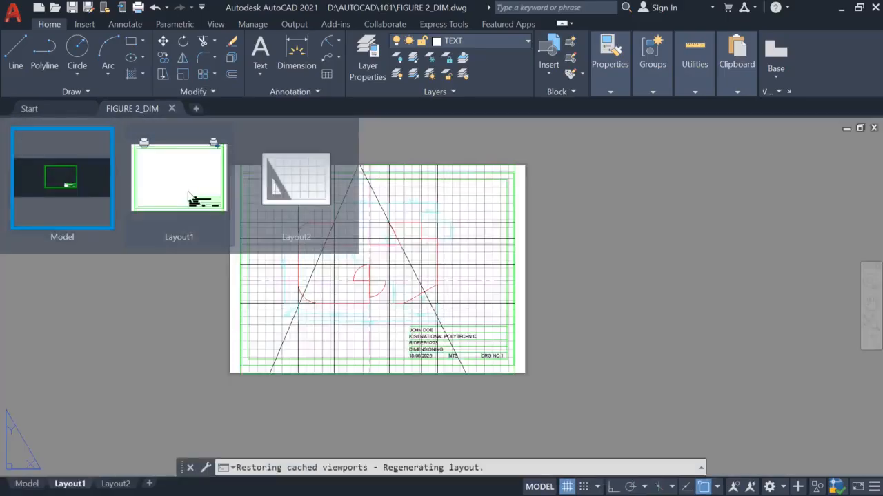
click(189, 196)
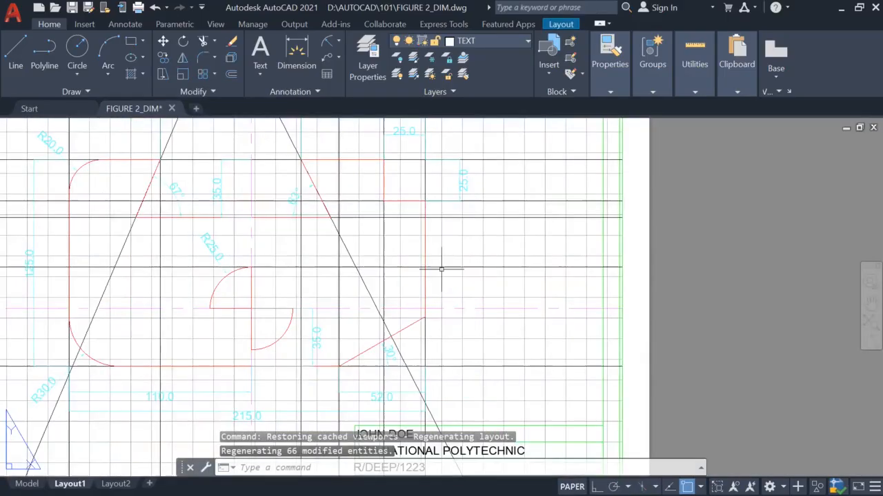
scroll(345, 286, up, 2)
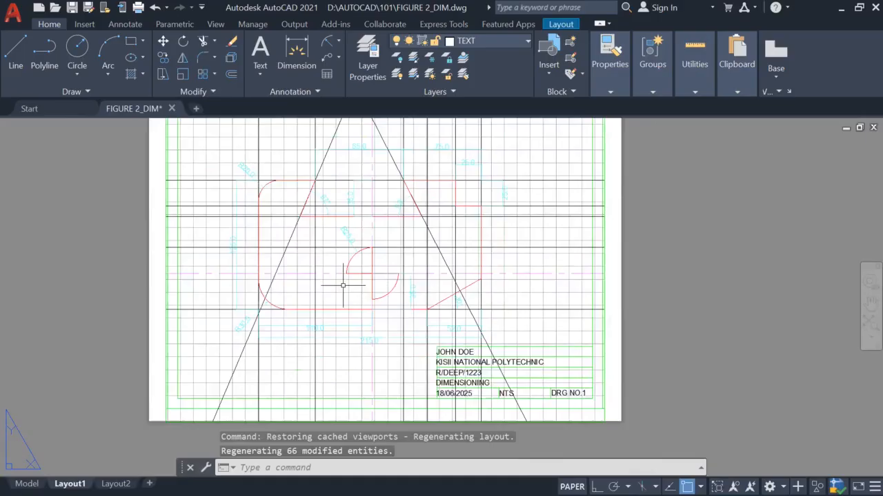
scroll(376, 245, up, 2)
scroll(374, 242, down, 4)
scroll(374, 241, up, 4)
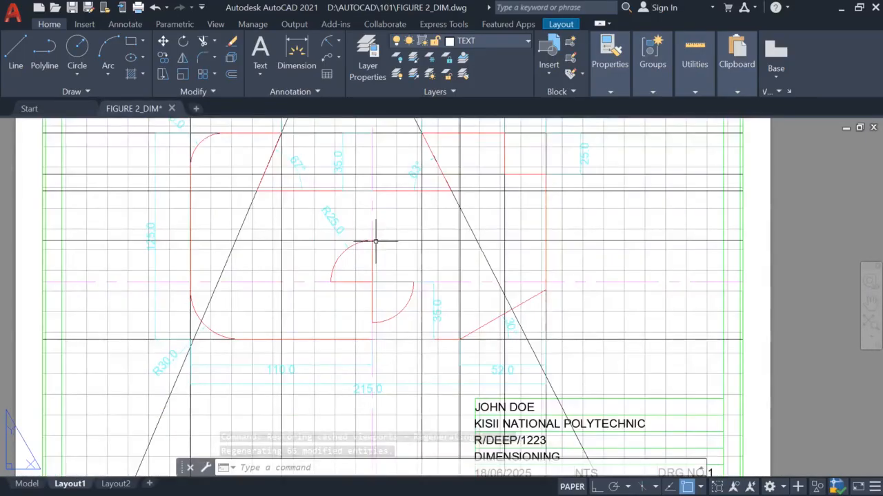
scroll(376, 241, down, 6)
scroll(376, 241, up, 4)
key(Escape)
key(Escape)
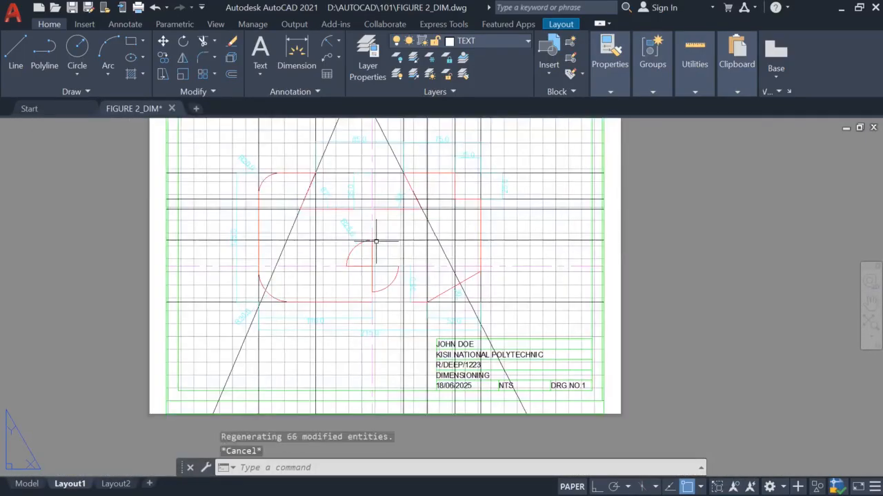
scroll(356, 230, down, 2)
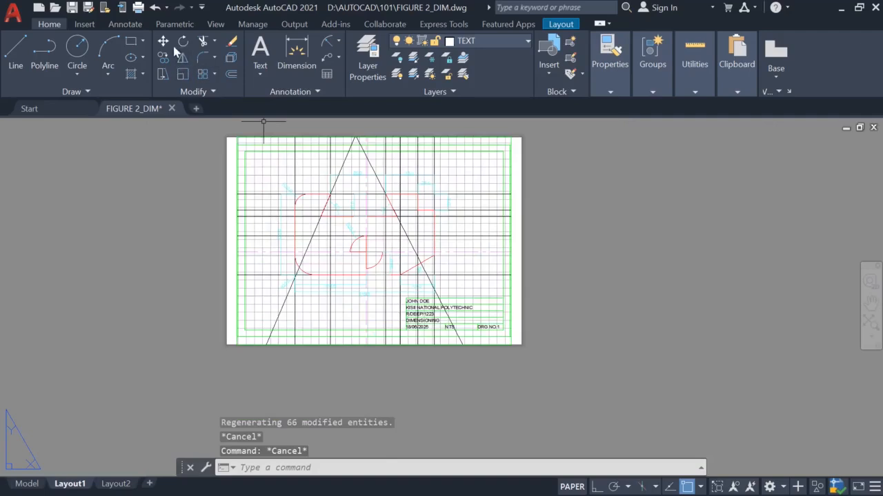
- Start a plot of Layout1 and inspect the plate's lower dimensions, arcs and title block in the plot preview
click(138, 8)
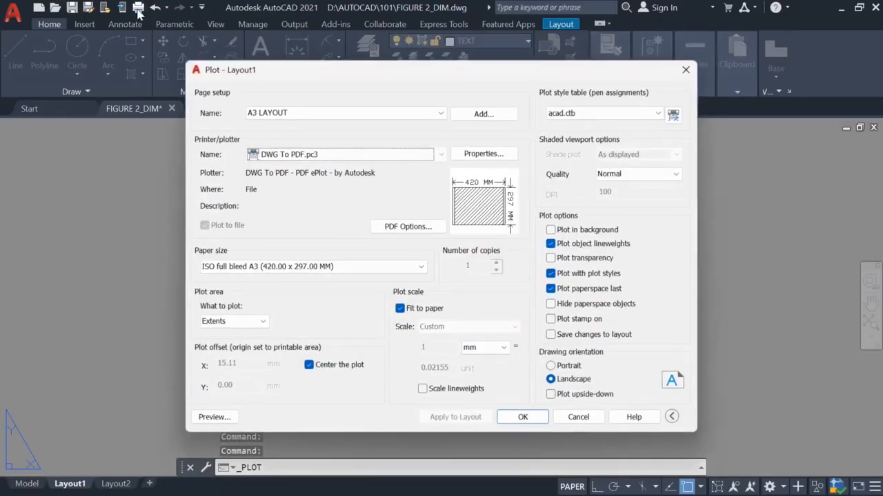
click(229, 416)
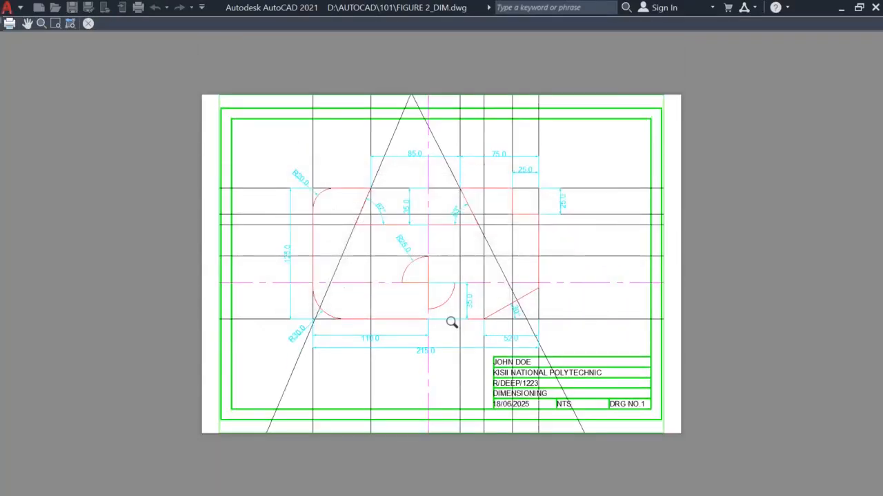
scroll(469, 349, up, 5)
scroll(469, 323, up, 3)
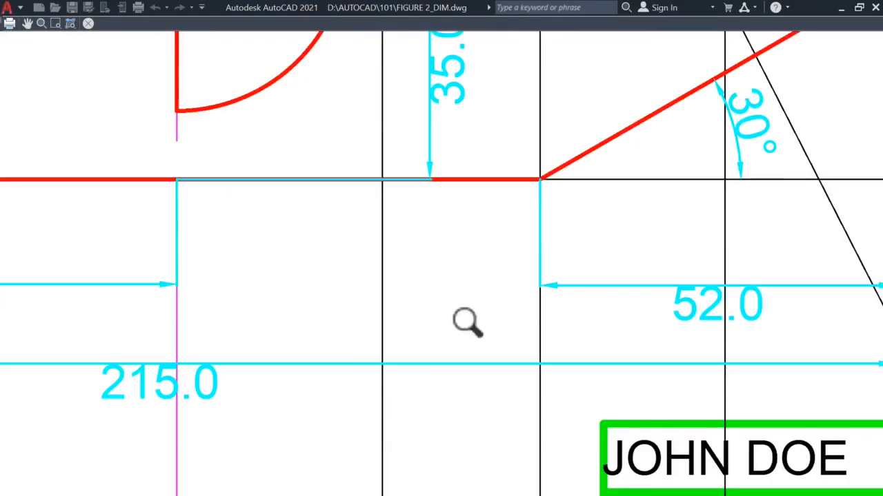
scroll(455, 304, down, 3)
scroll(451, 301, up, 2)
scroll(451, 301, down, 5)
scroll(452, 301, up, 4)
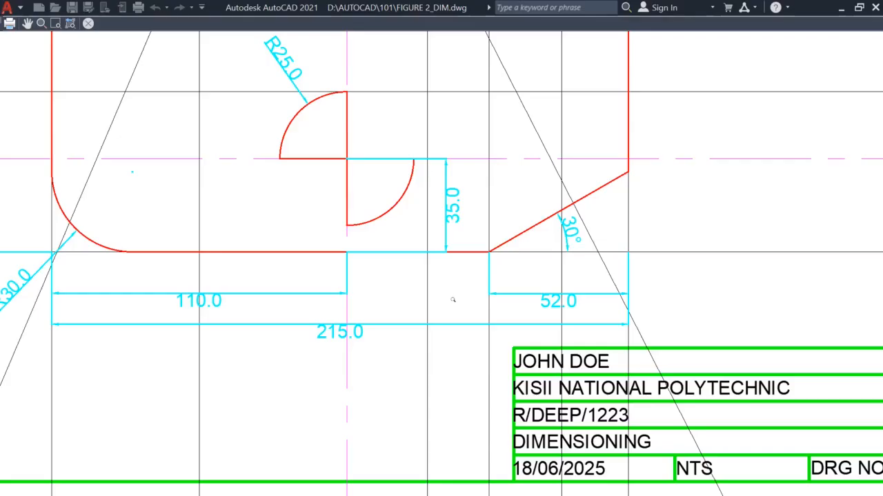
scroll(445, 378, down, 2)
scroll(450, 340, up, 2)
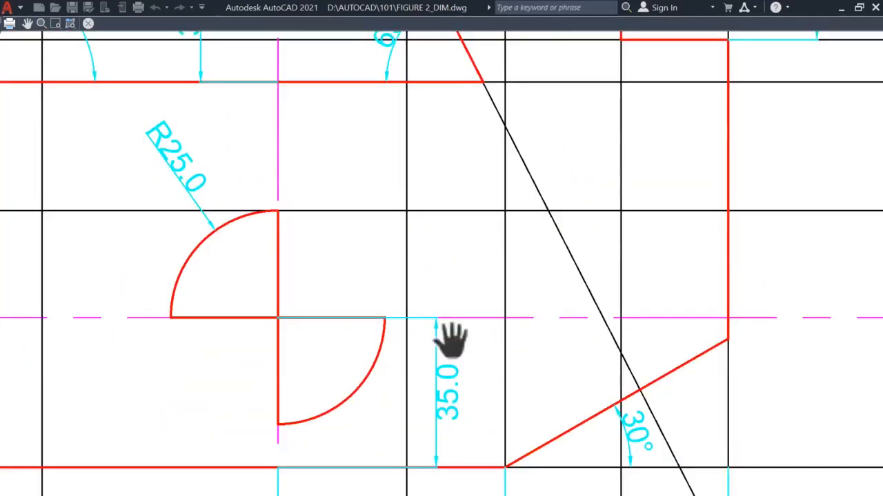
- Examine the whole sheet in the plot preview, including the border, plate outline, dimensions and title block
scroll(449, 338, down, 5)
scroll(453, 339, up, 3)
scroll(455, 336, down, 2)
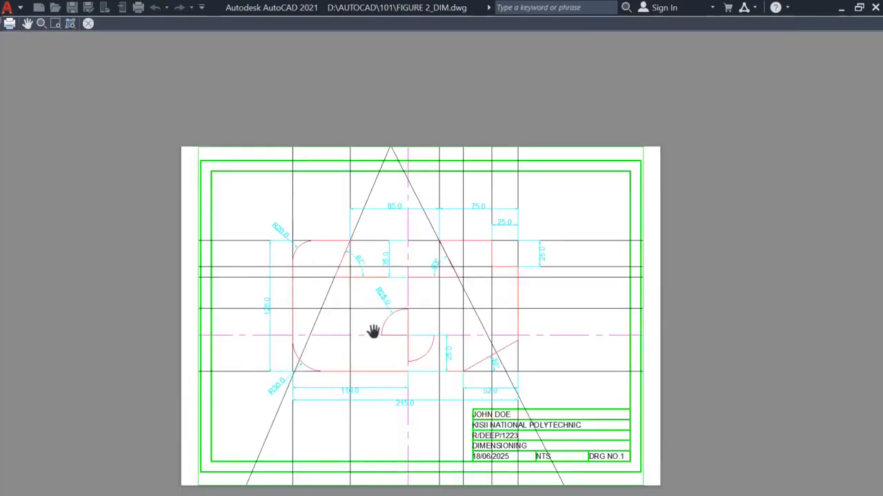
scroll(450, 384, up, 2)
scroll(544, 429, down, 4)
scroll(545, 429, up, 3)
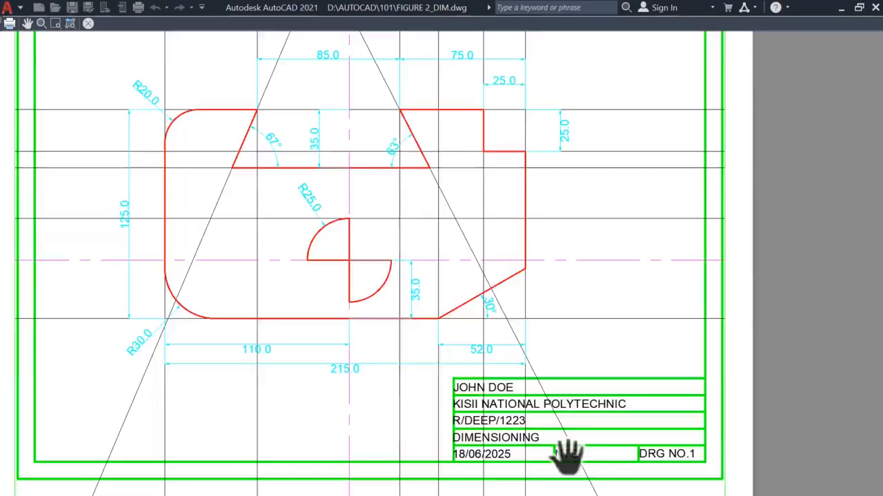
scroll(599, 438, down, 2)
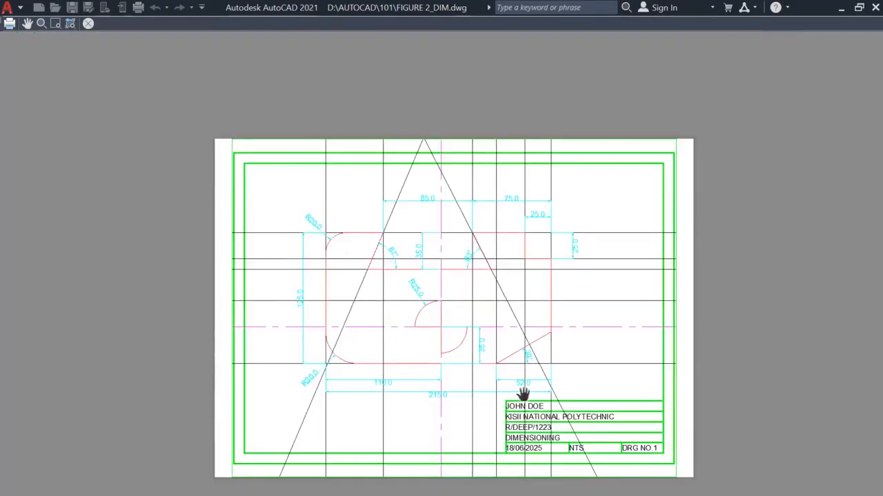
drag(504, 349, 436, 335)
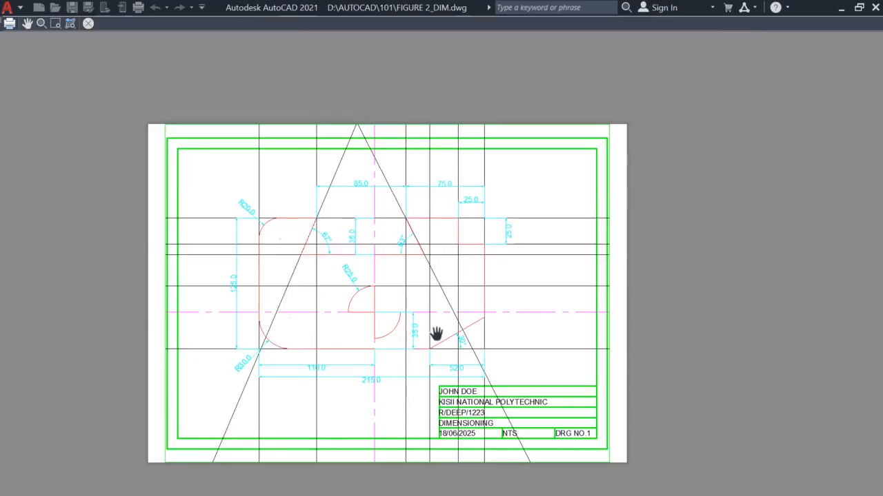
- Switch to the AUTOCAD_OL document in Word, examine the dimensioned reference figure, and return to the plot preview in AutoCAD
key(alt+Tab)
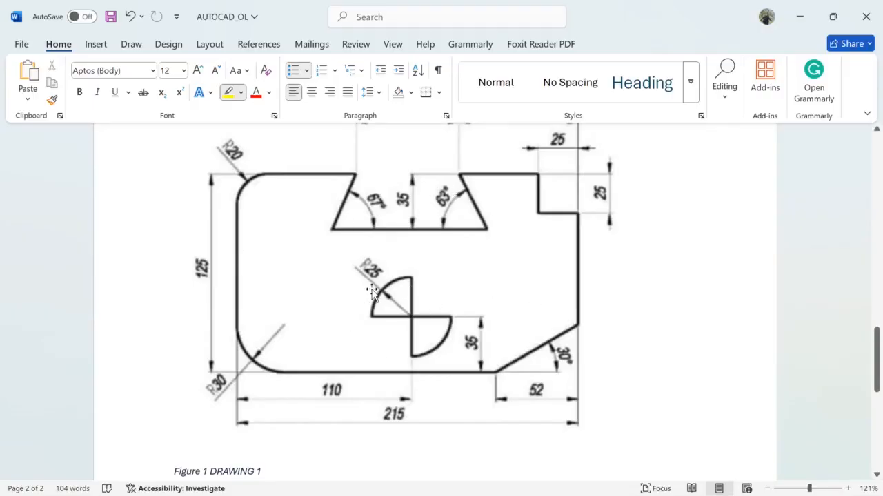
scroll(373, 282, down, 1)
scroll(393, 315, down, 3)
scroll(396, 314, up, 5)
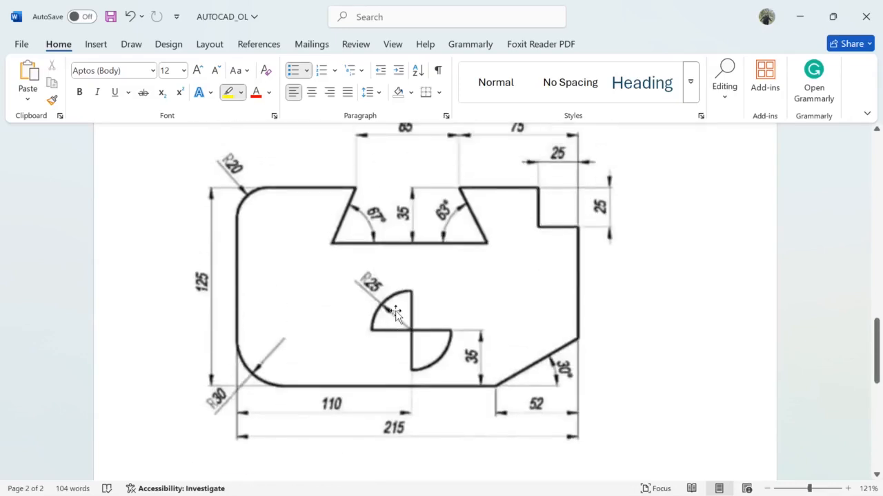
scroll(395, 313, down, 1)
scroll(395, 311, up, 1)
scroll(398, 315, down, 1)
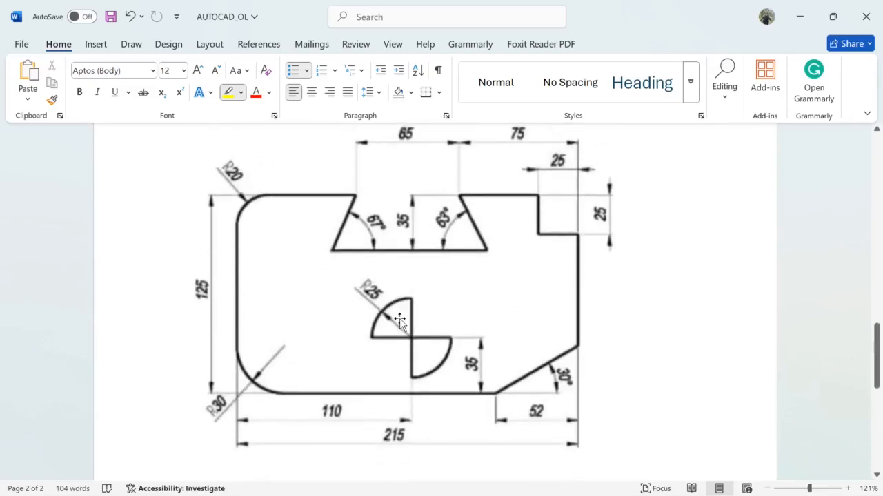
key(alt+Tab)
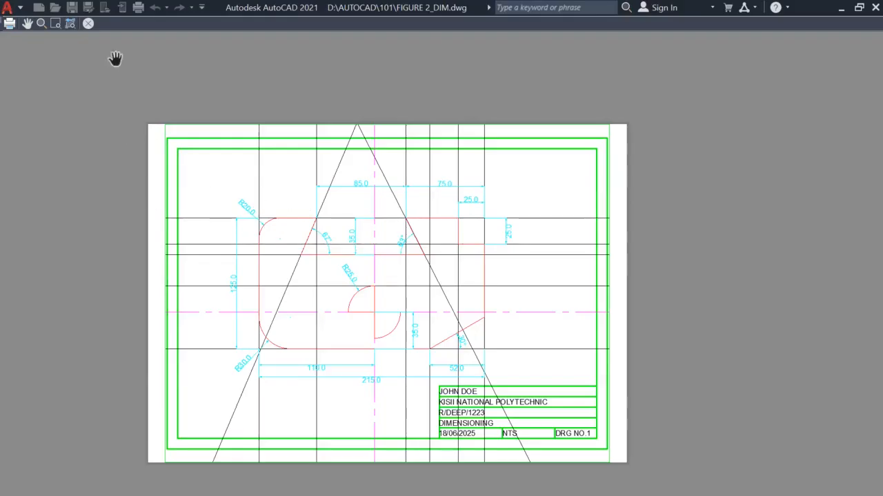
- Close the preview and plot Layout1 to a PDF named FIGURE 2_DIM in the 101 folder
click(88, 23)
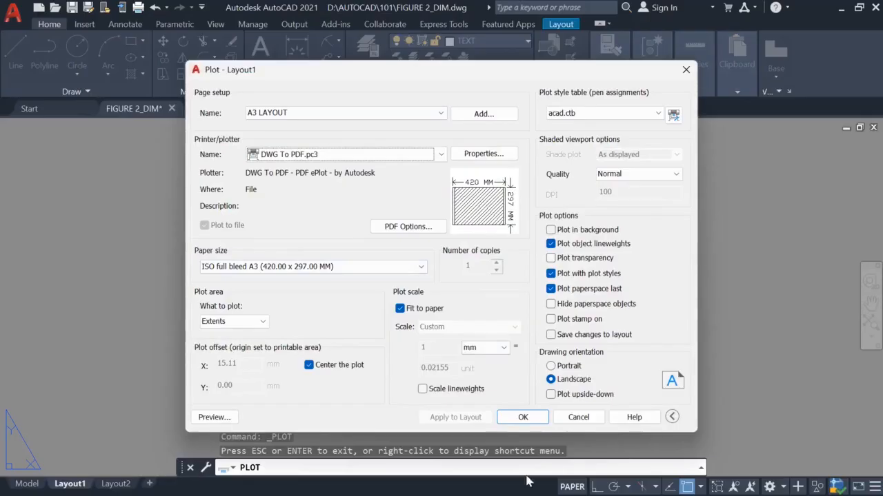
click(523, 417)
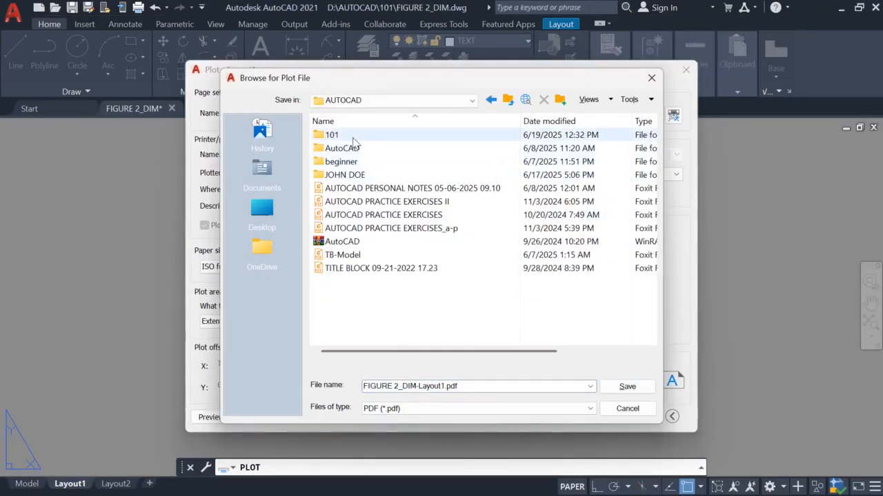
double_click(349, 135)
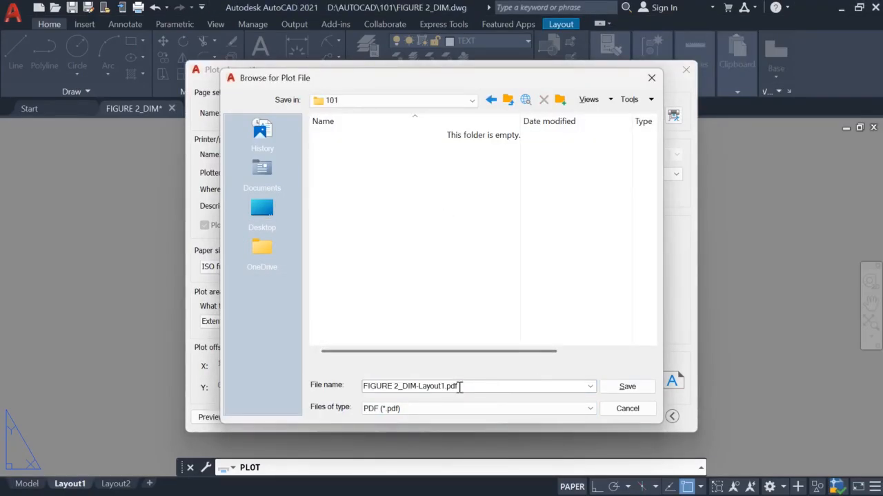
click(382, 414)
click(451, 386)
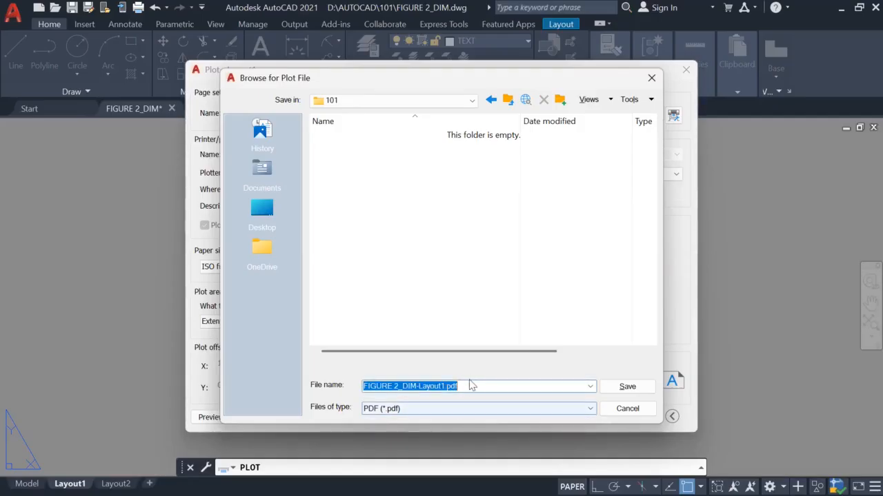
click(469, 386)
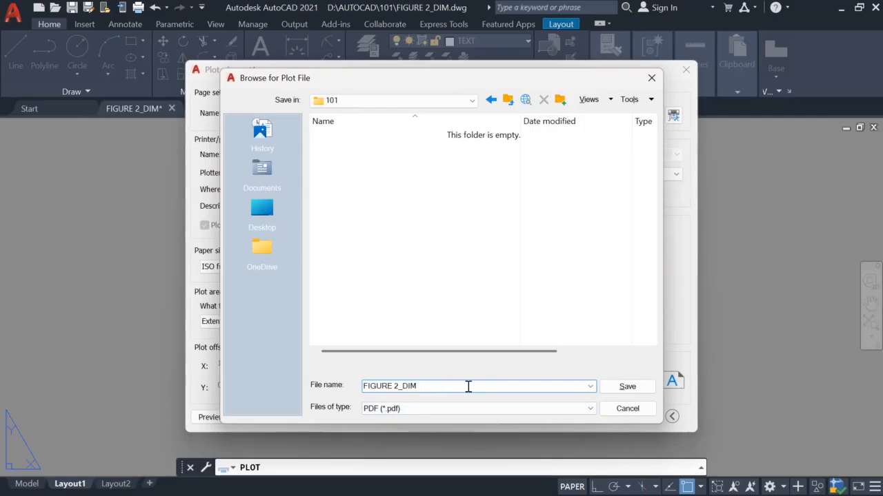
click(612, 389)
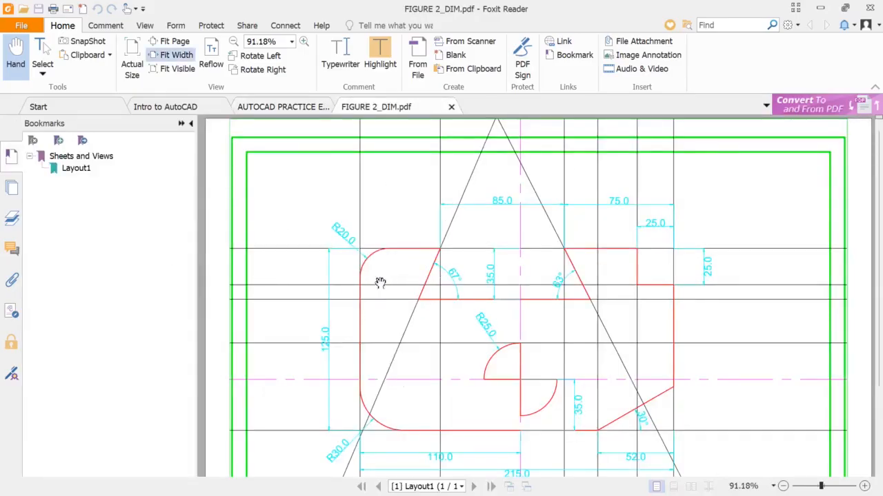
- Examine the plotted plate drawing and title block, and display the PDF's layer list beside the whole sheet
scroll(407, 284, down, 3)
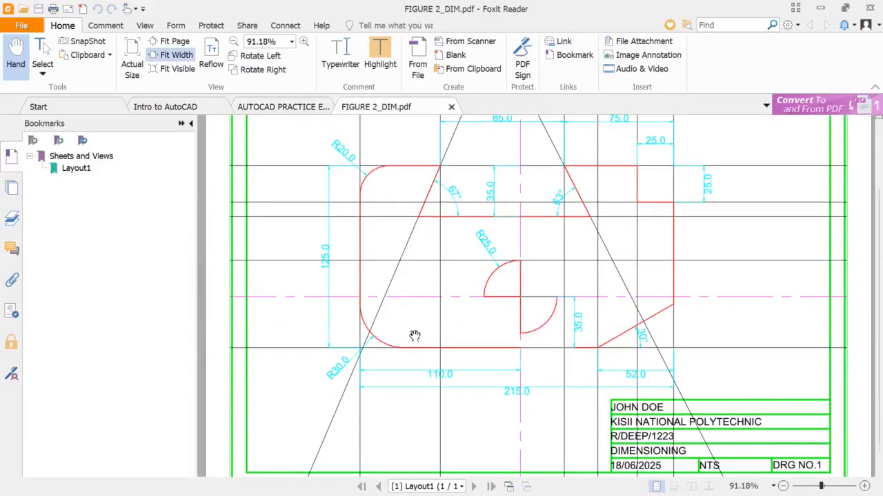
scroll(412, 335, down, 1)
scroll(407, 335, up, 1)
click(12, 191)
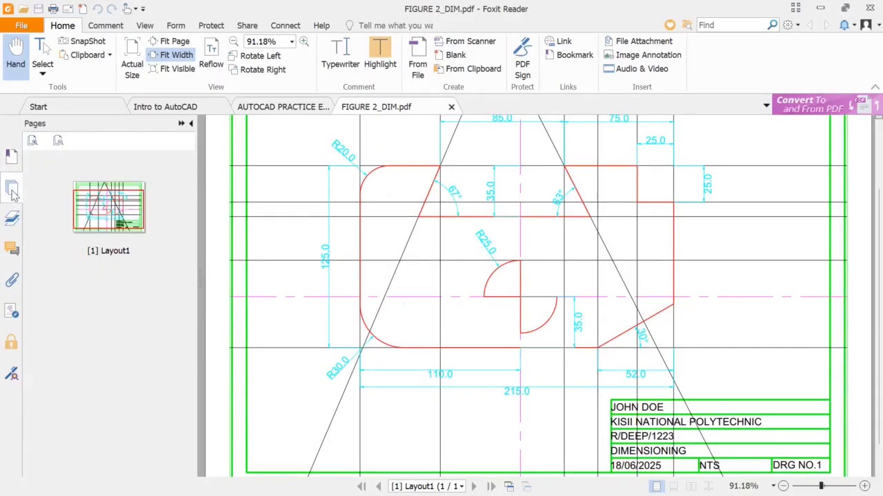
click(13, 218)
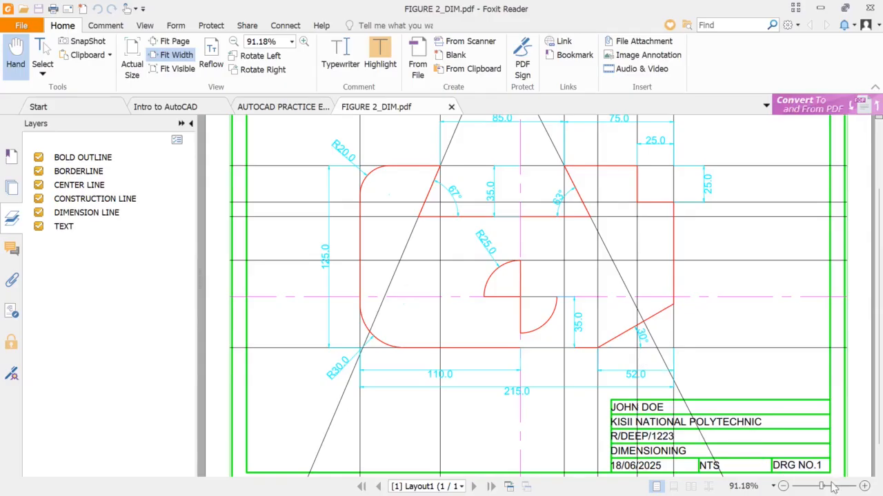
drag(821, 488, 815, 487)
scroll(702, 340, up, 2)
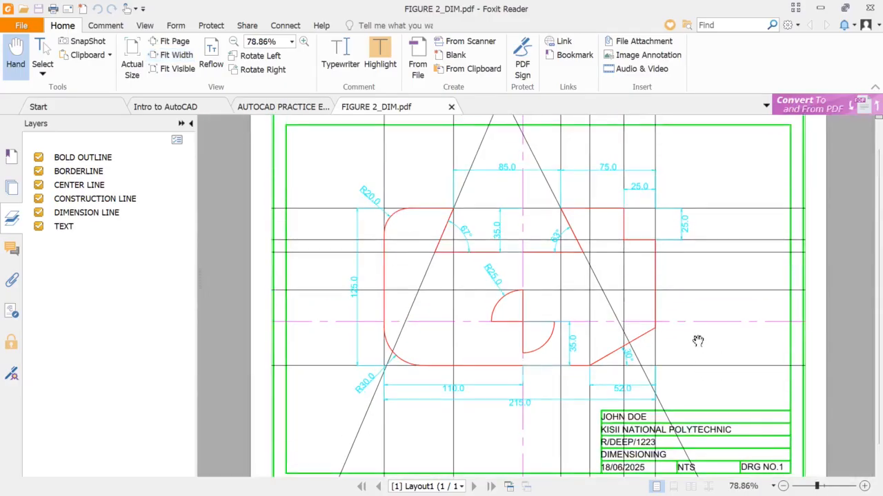
drag(815, 487, 810, 487)
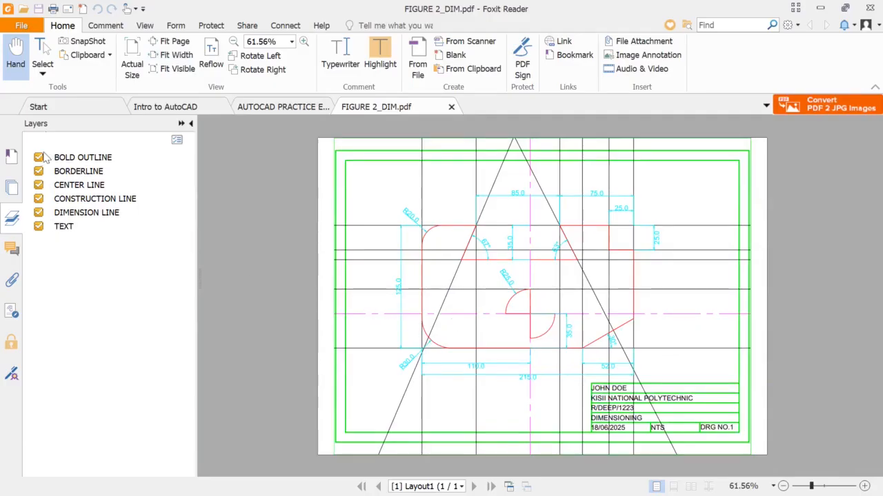
- Hide the CONSTRUCTION LINE, DIMENSION LINE, CENTER LINE, TEXT, BORDERLINE and BOLD OUTLINE layers one by one in the PDF
click(38, 199)
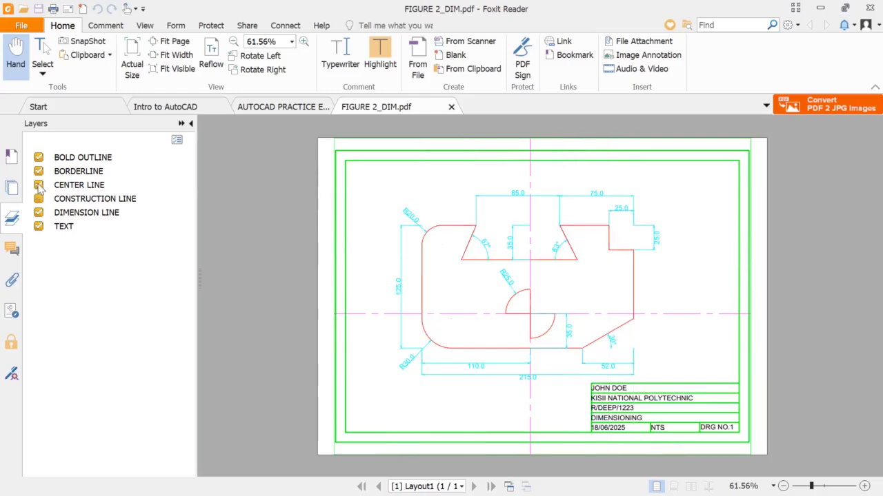
click(38, 213)
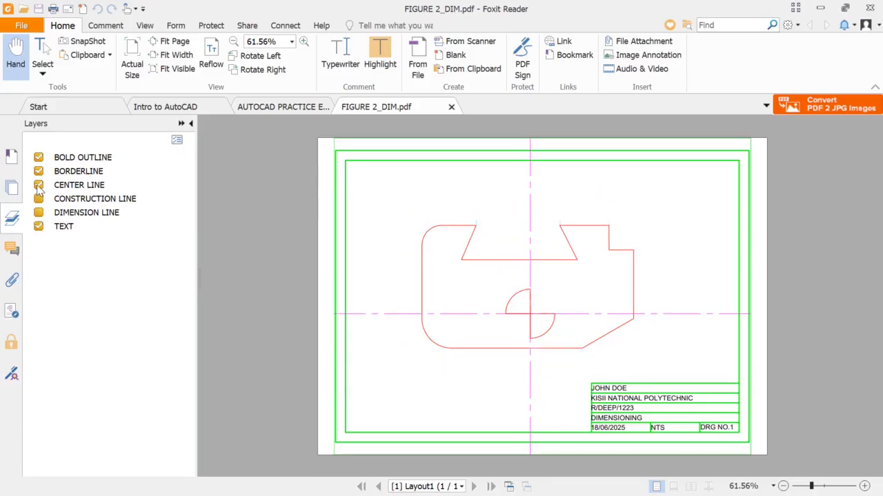
click(39, 186)
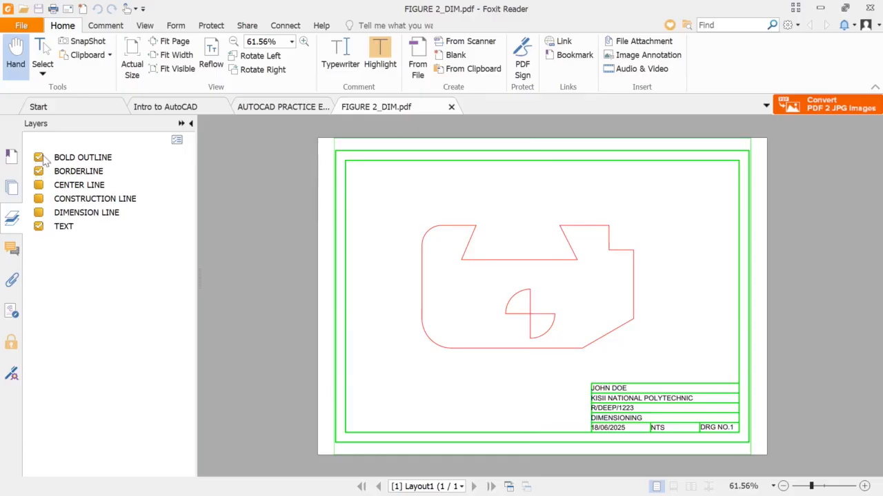
click(39, 228)
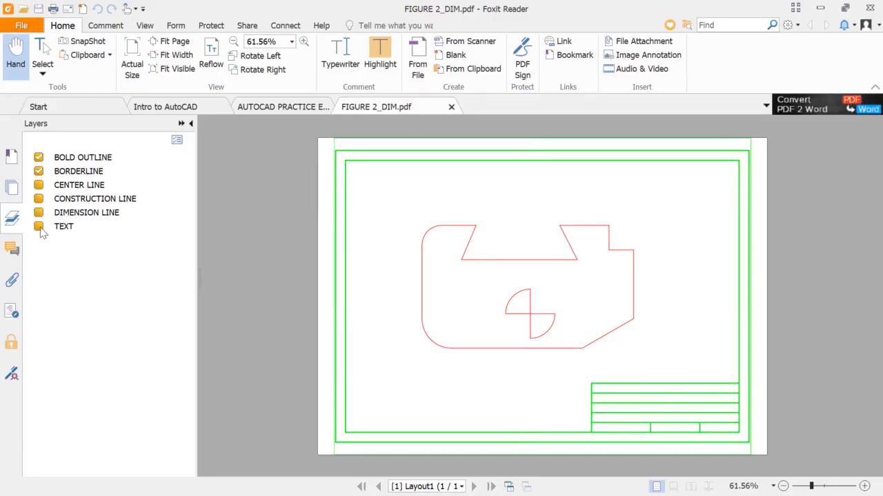
click(39, 172)
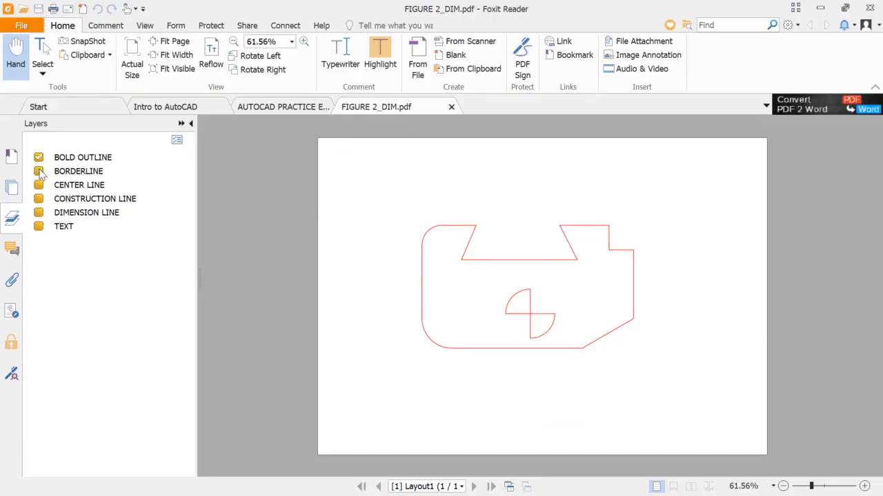
click(39, 158)
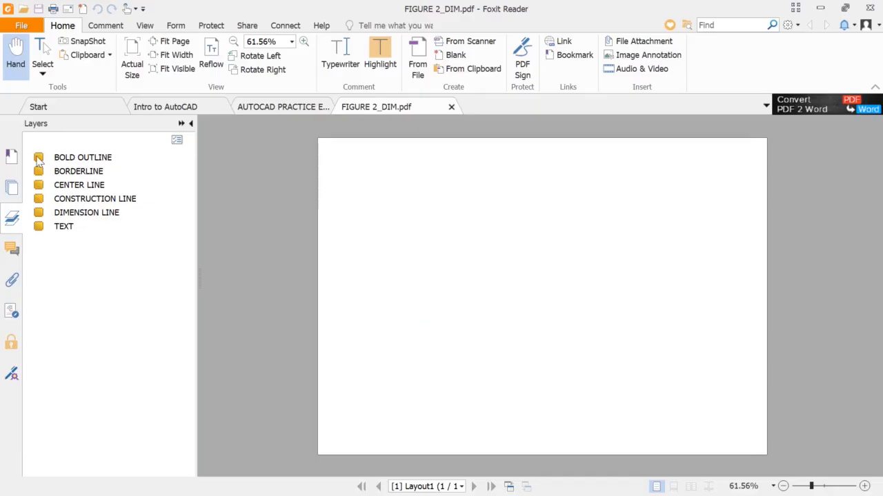
- Show all six PDF layers again, from BOLD OUTLINE through TEXT
click(39, 158)
click(39, 172)
click(39, 185)
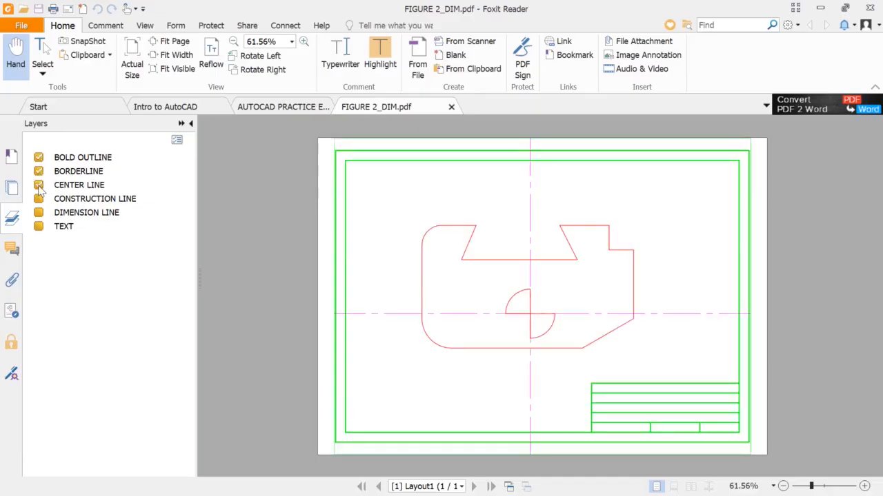
click(39, 199)
click(38, 213)
click(38, 226)
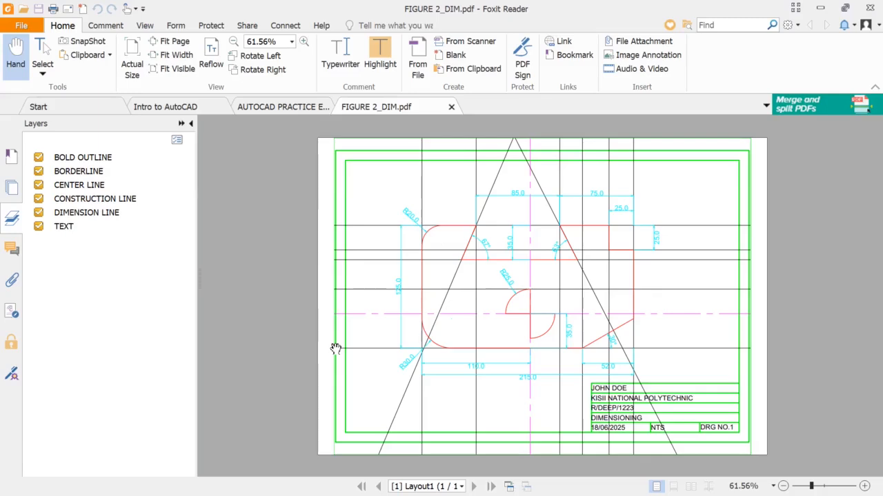
mouse_move(565, 491)
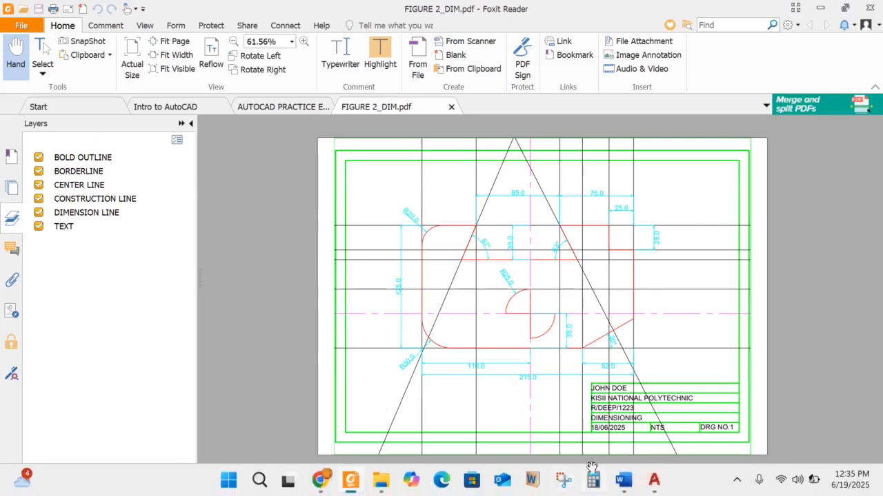